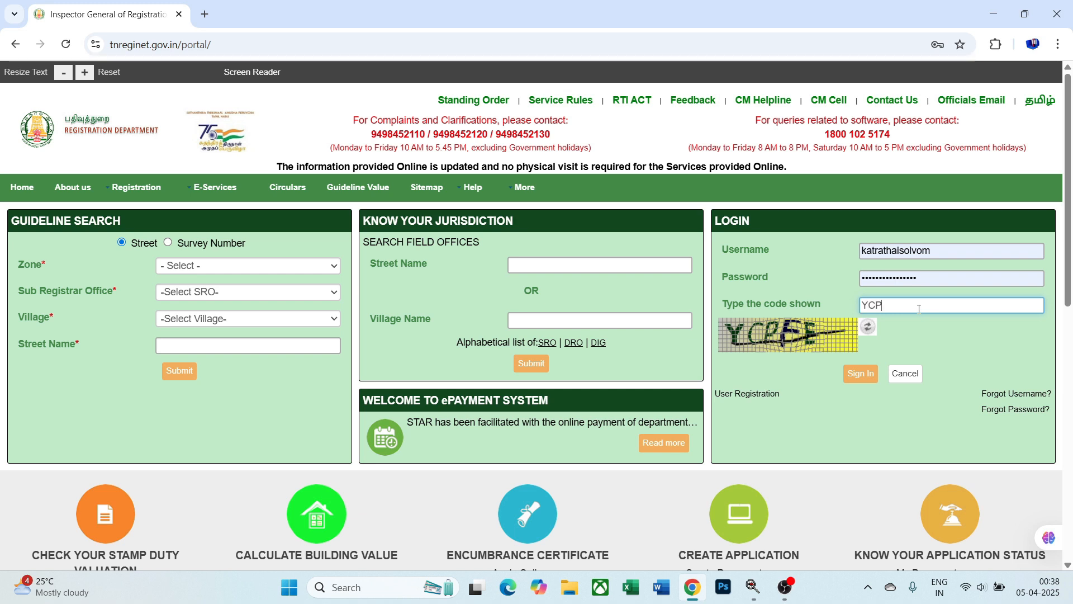
- Finish the captcha, sign in, and open Document Registration's Abstract for Draft Deed form
type("E")
left_click(863, 375)
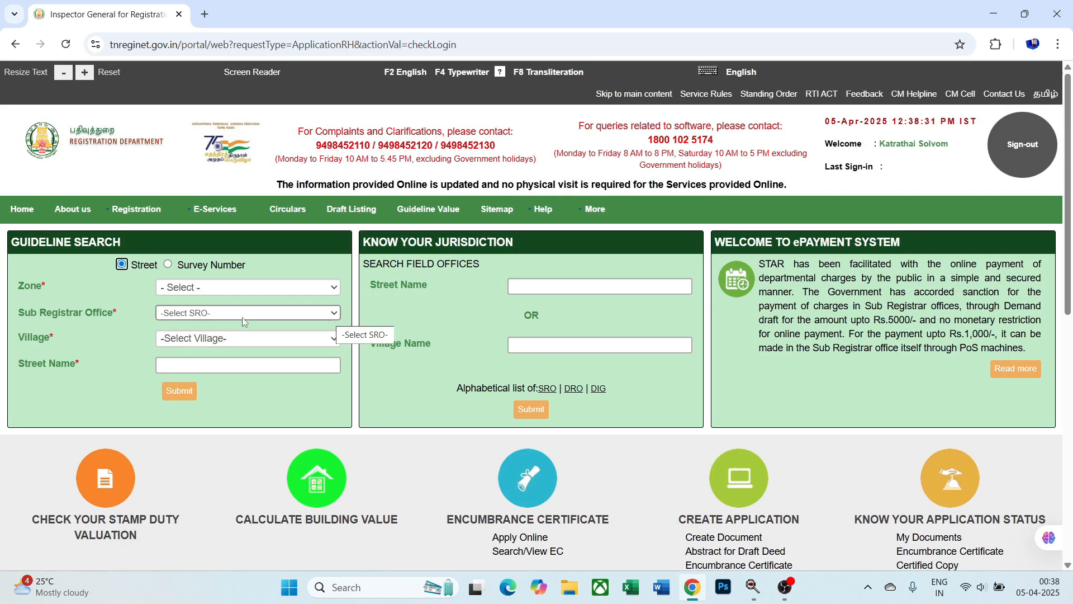
mouse_move(128, 218)
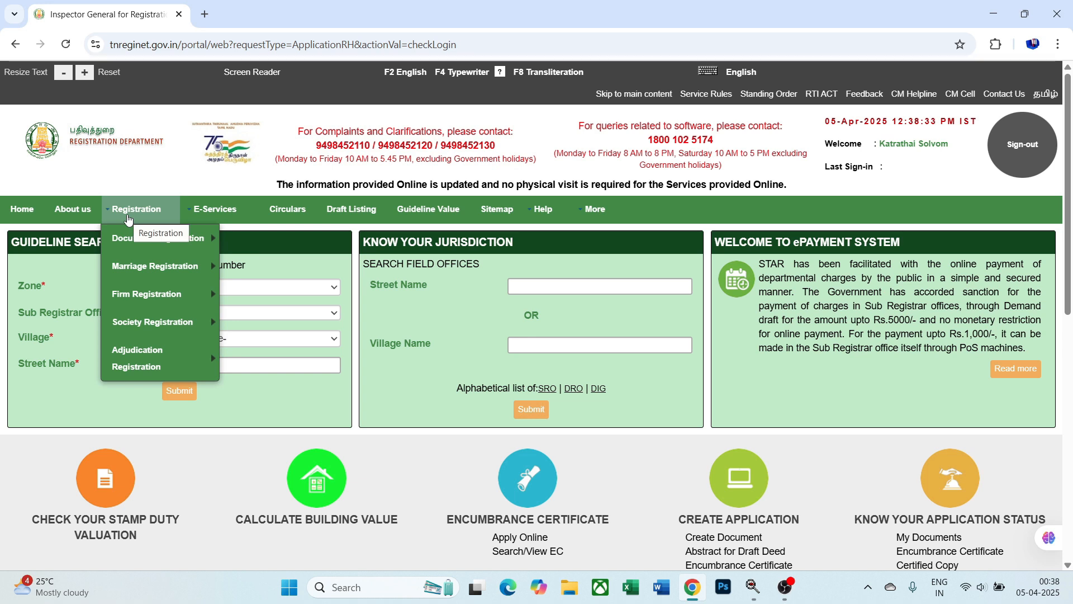
mouse_move(132, 245)
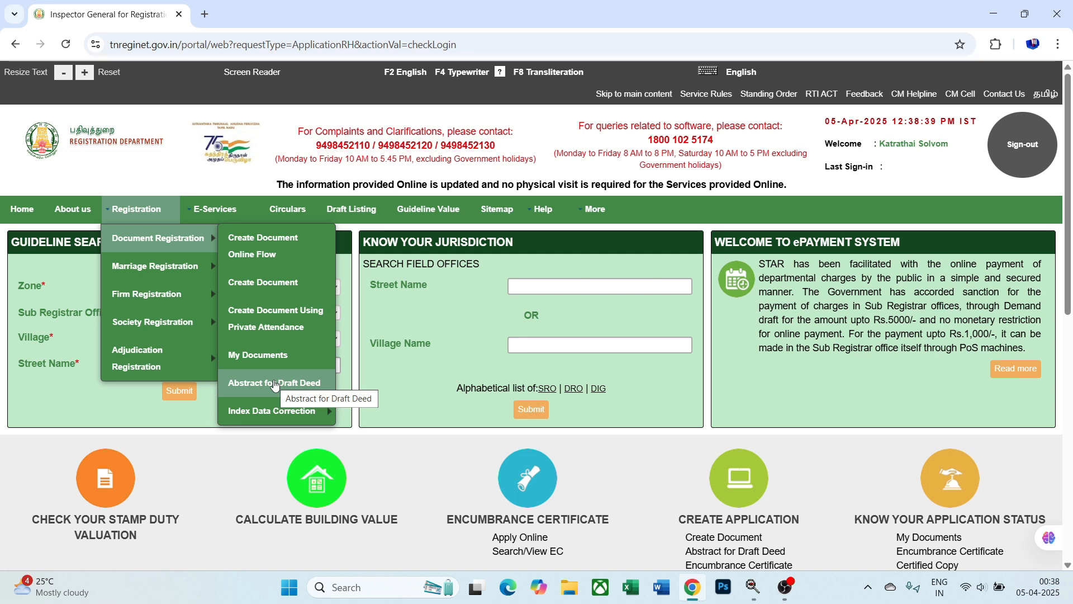
left_click(274, 384)
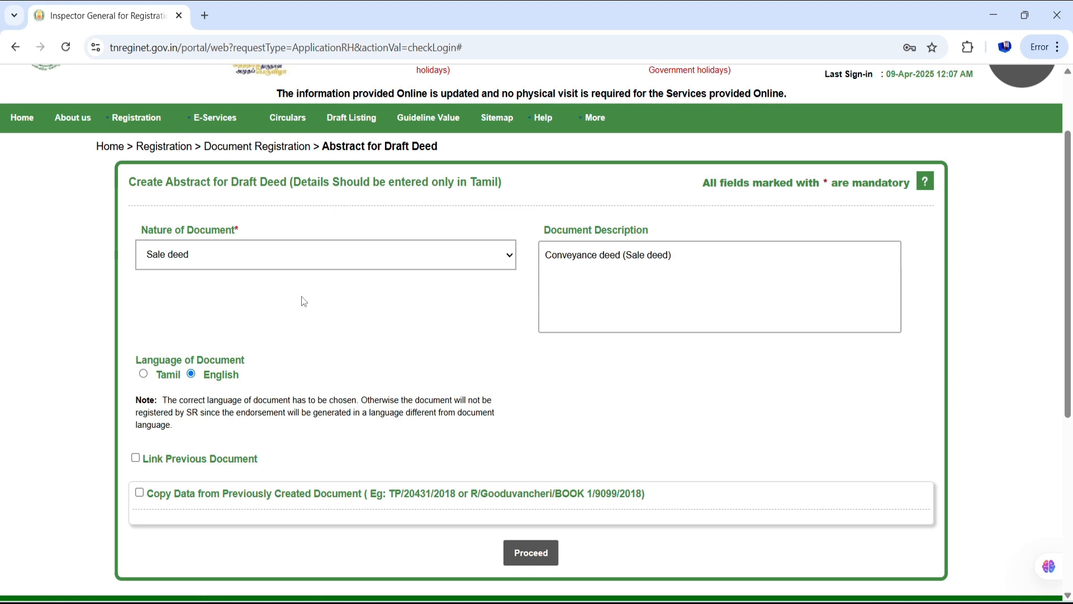
left_click(229, 266)
left_click(180, 299)
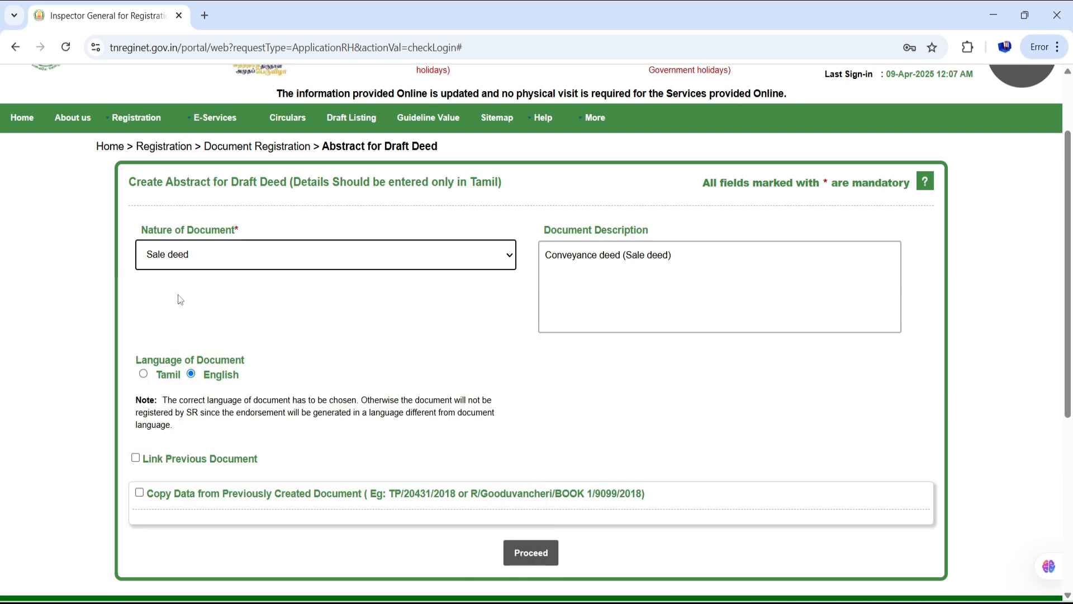
scroll(274, 287, "down", 3)
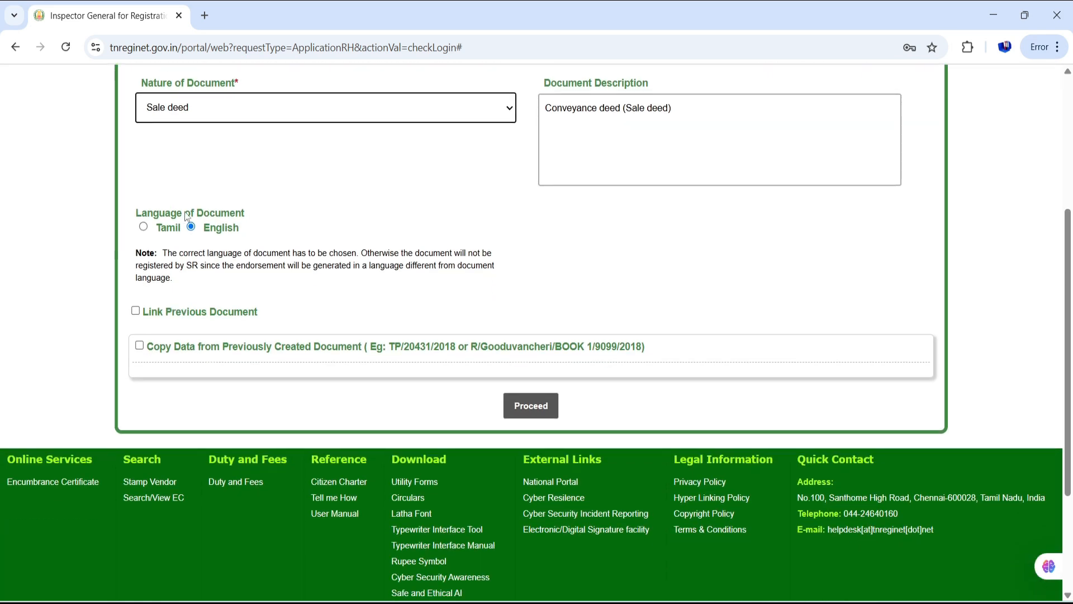
left_click(143, 227)
left_click(191, 226)
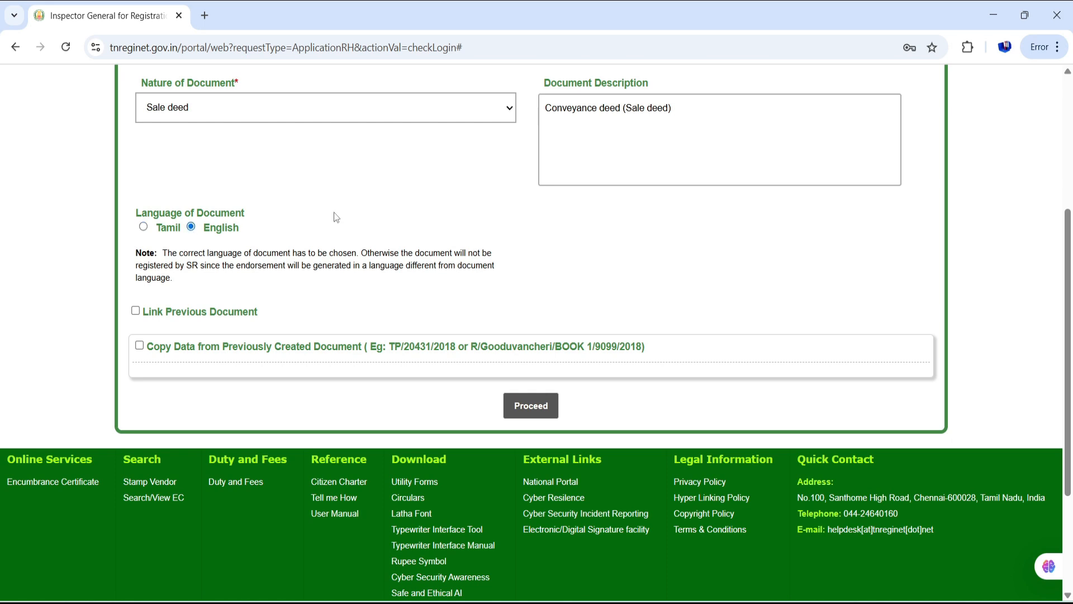
scroll(336, 218, "up", 5)
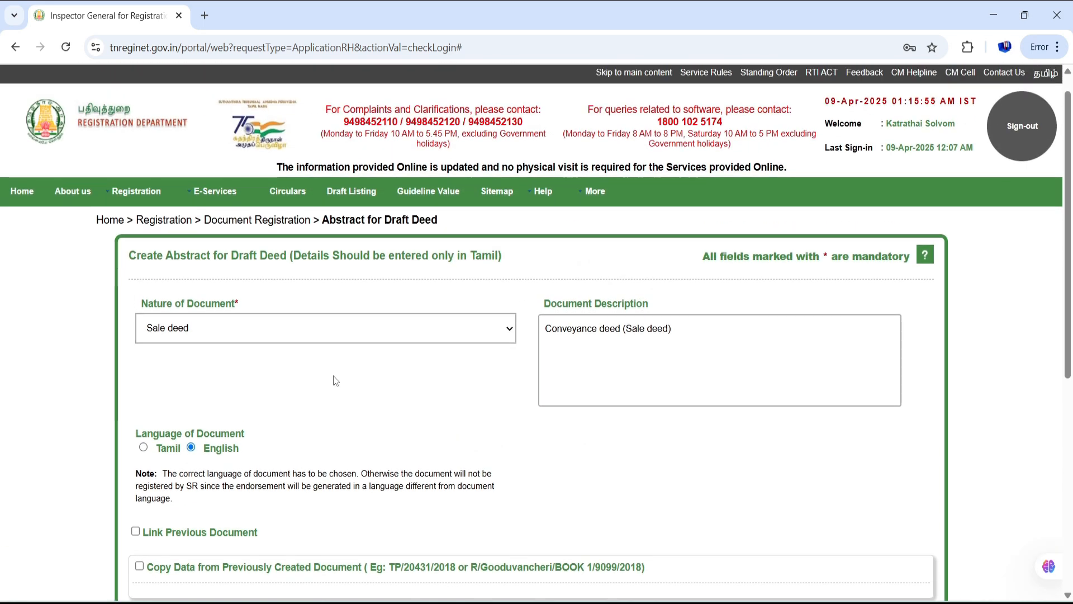
scroll(336, 381, "down", 1)
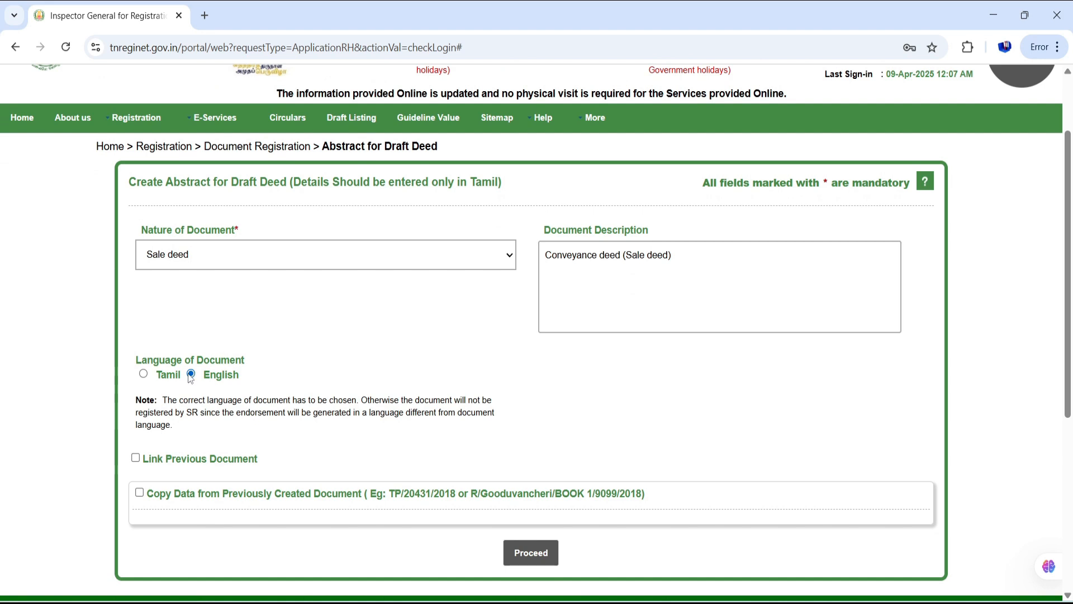
scroll(325, 366, "down", 1)
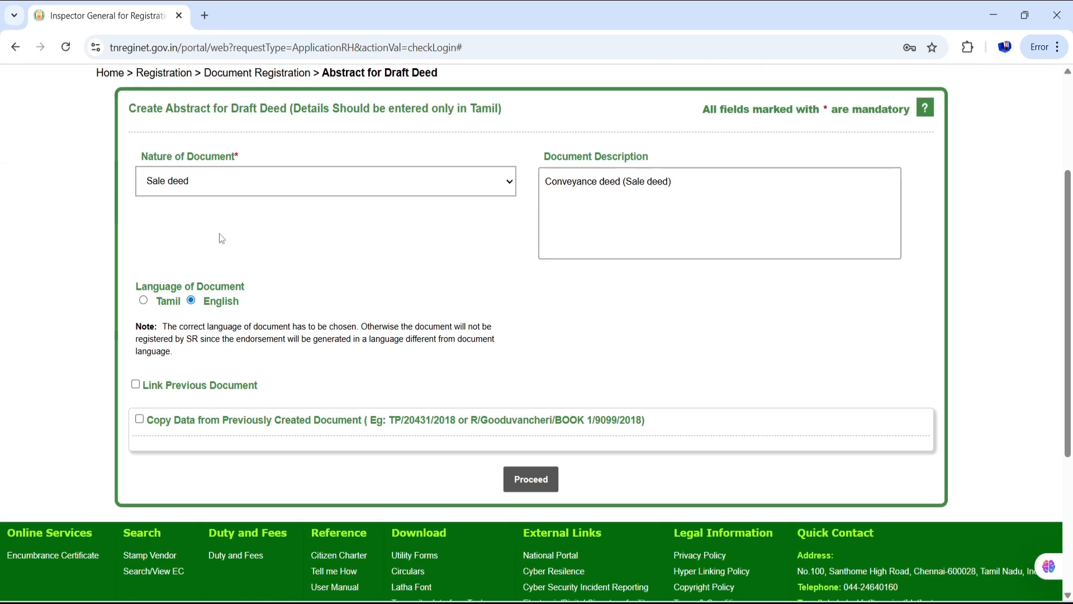
left_click(185, 385)
scroll(328, 348, "down", 2)
scroll(328, 348, "down", 3)
scroll(186, 145, "up", 1)
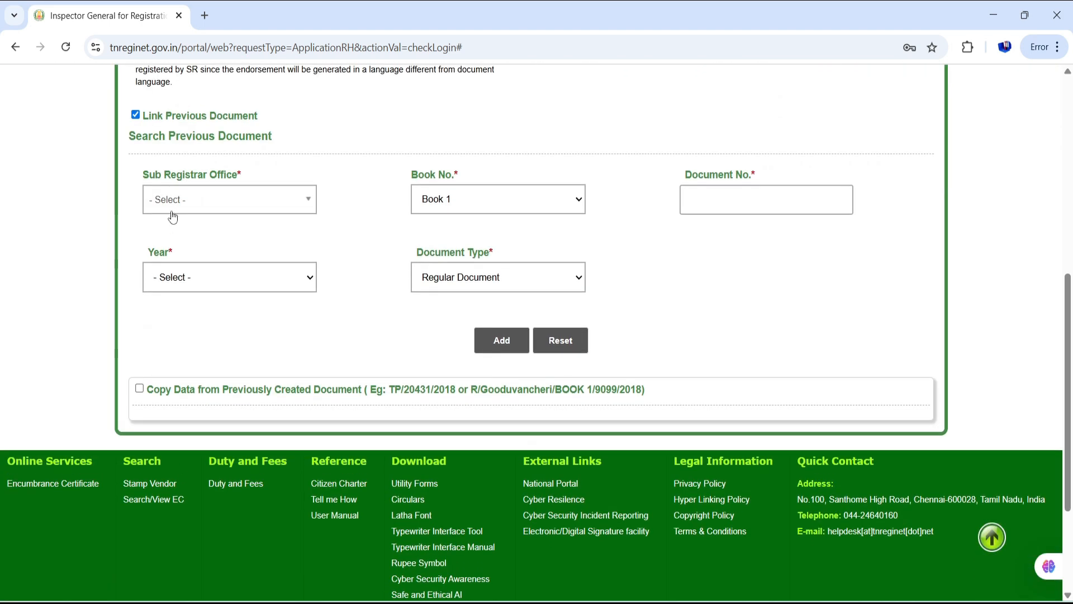
left_click(198, 208)
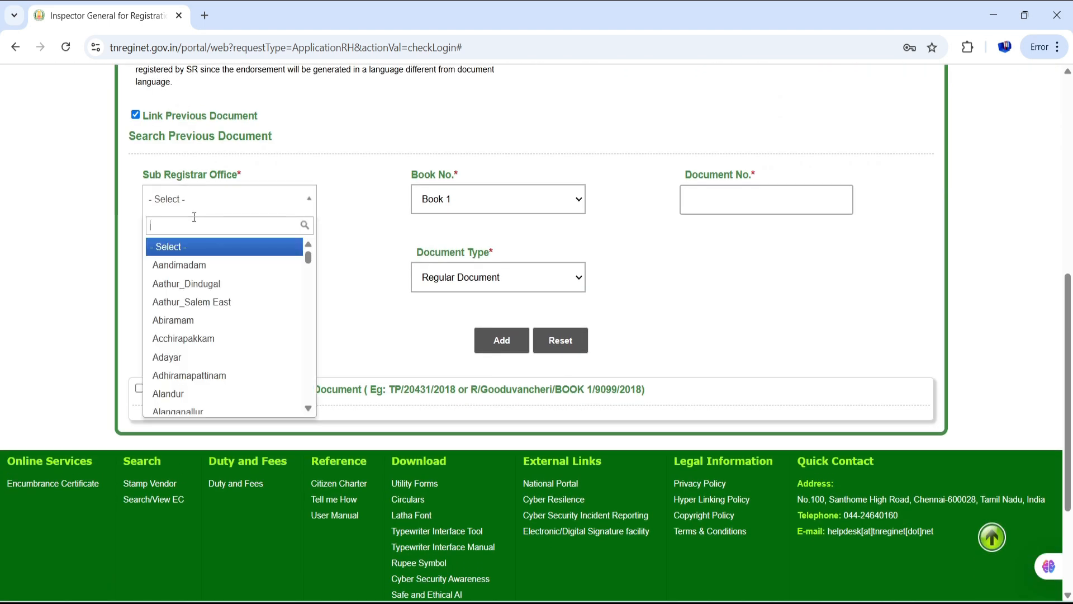
scroll(190, 356, "down", 1)
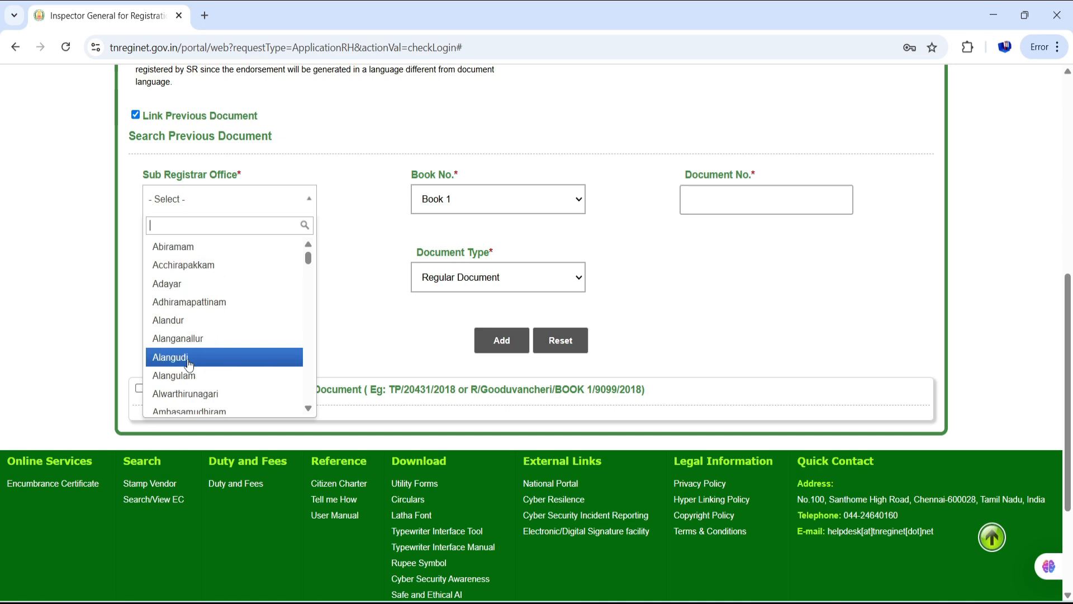
left_click(326, 258)
left_click(498, 190)
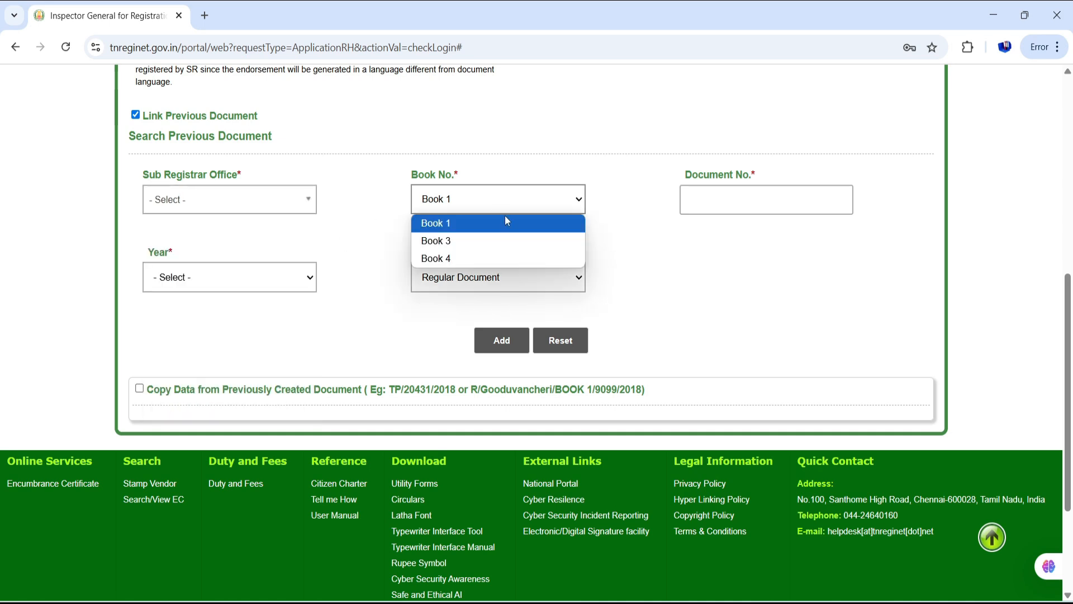
left_click(603, 200)
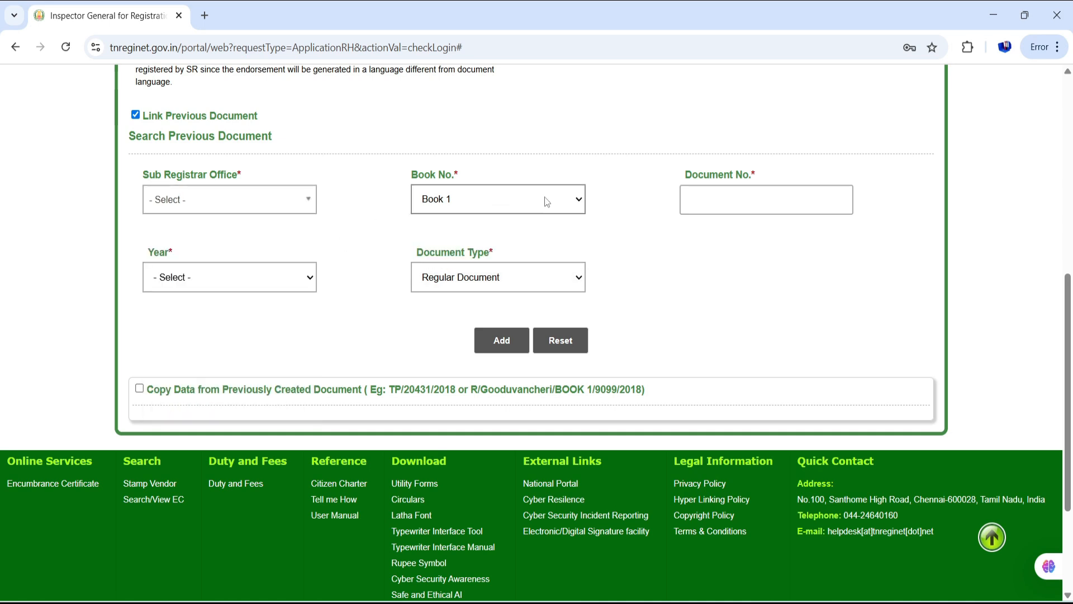
left_click(547, 200)
left_click(615, 190)
left_click(727, 193)
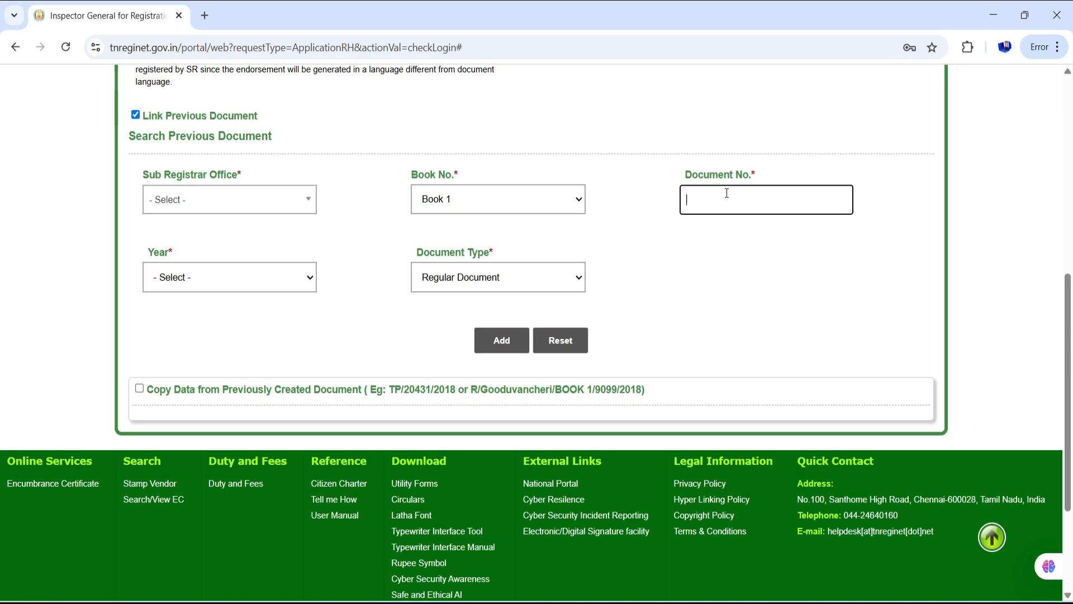
left_click(305, 276)
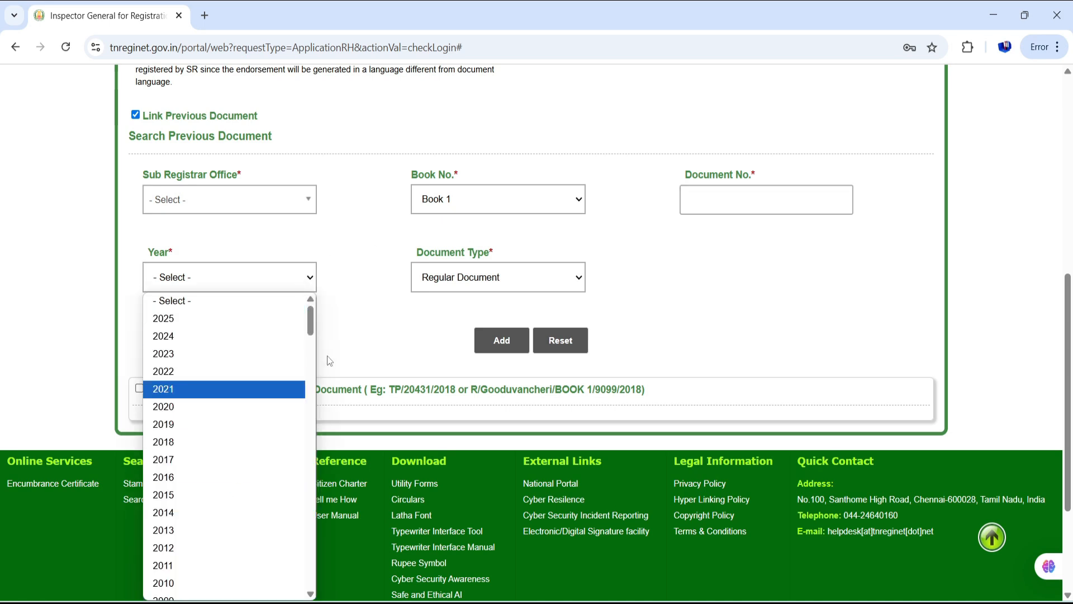
left_click(363, 327)
left_click(437, 272)
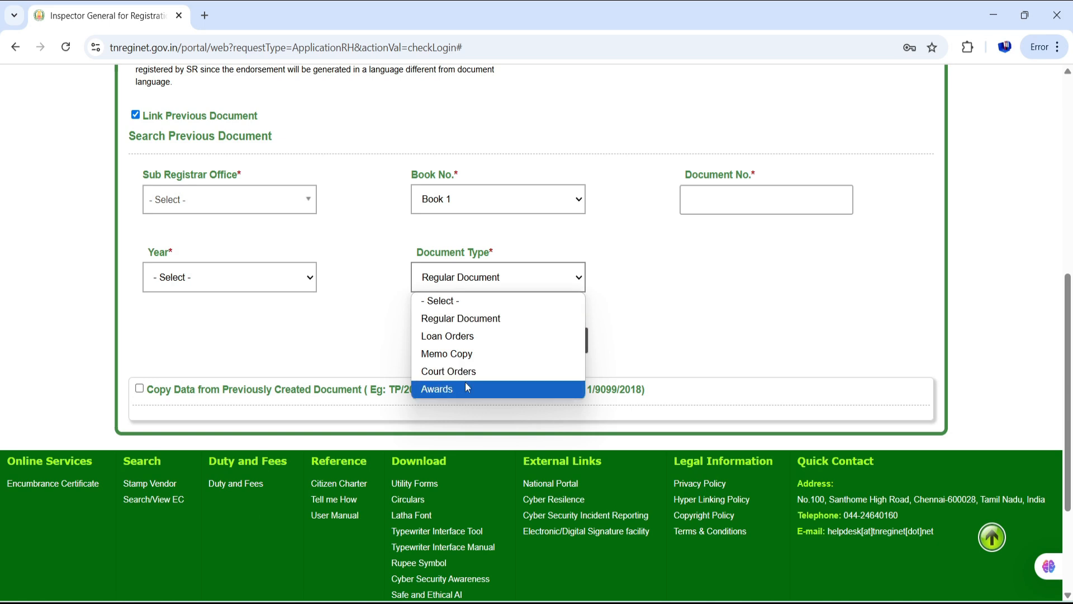
left_click(413, 326)
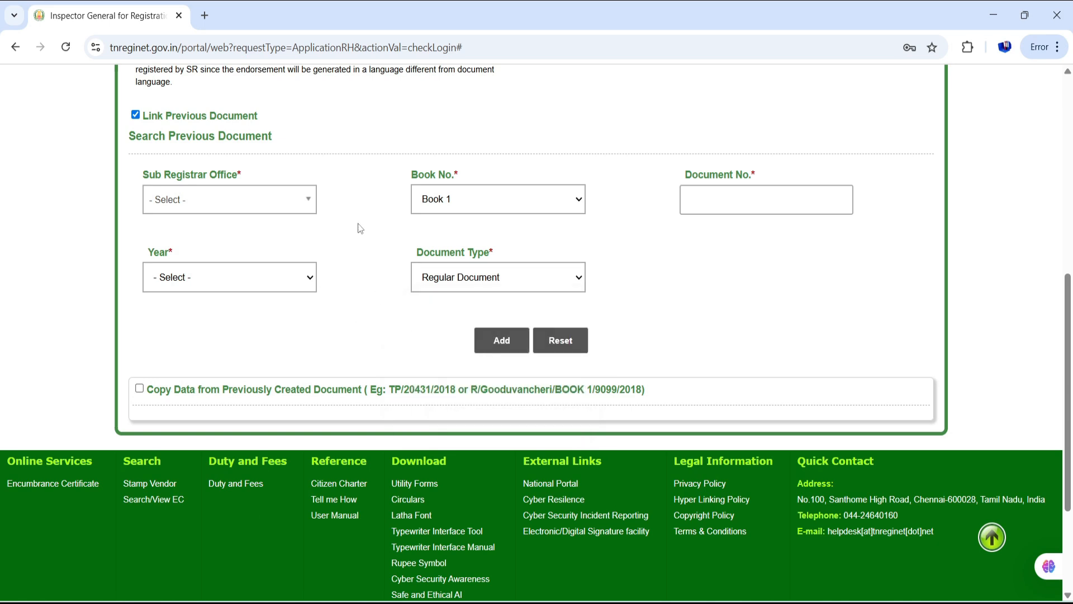
scroll(361, 225, "up", 1)
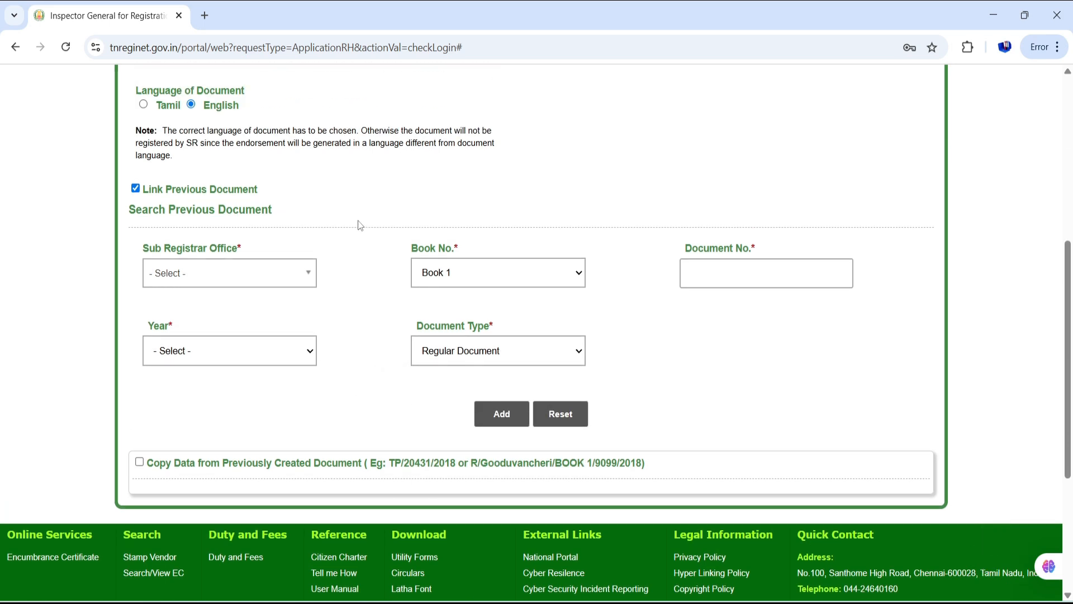
left_click(135, 189)
scroll(479, 296, "up", 1)
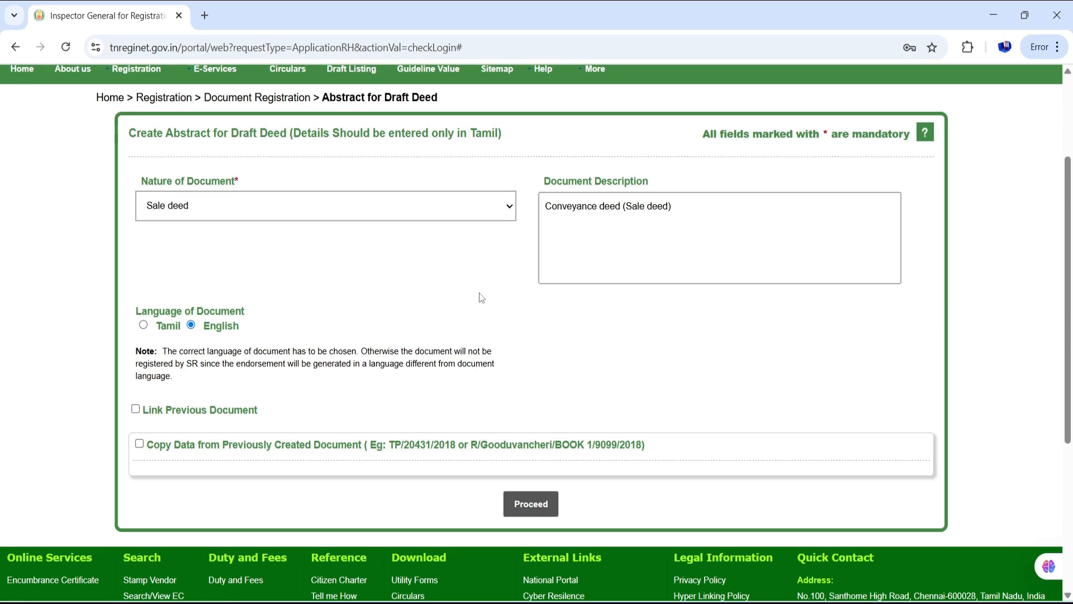
- Proceed the Sale deed draft to the Party Details stage and review the Executant Details form
left_click(531, 505)
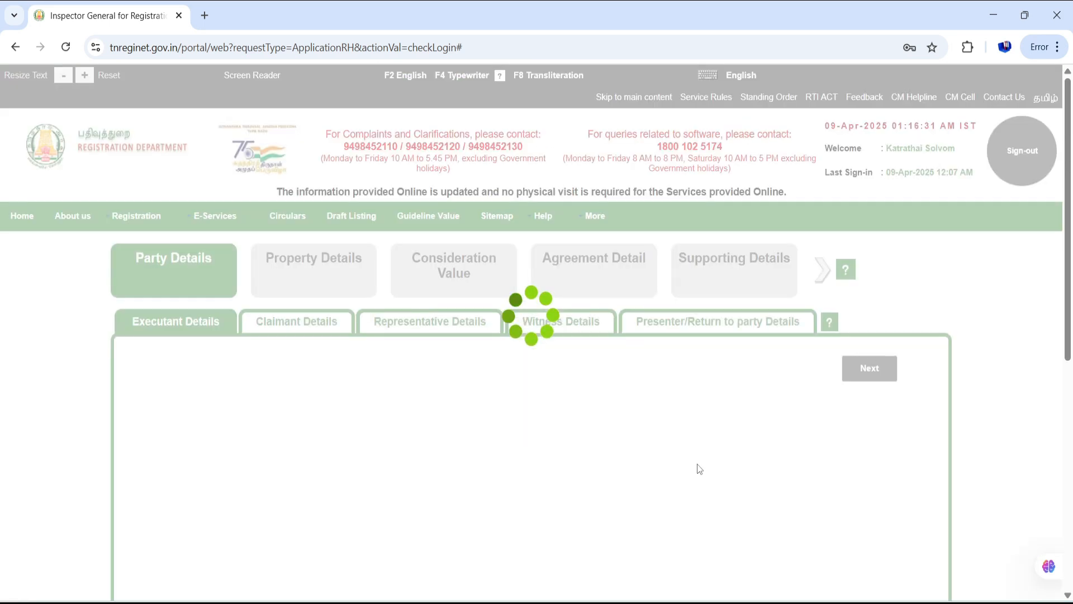
scroll(67, 342, "down", 2)
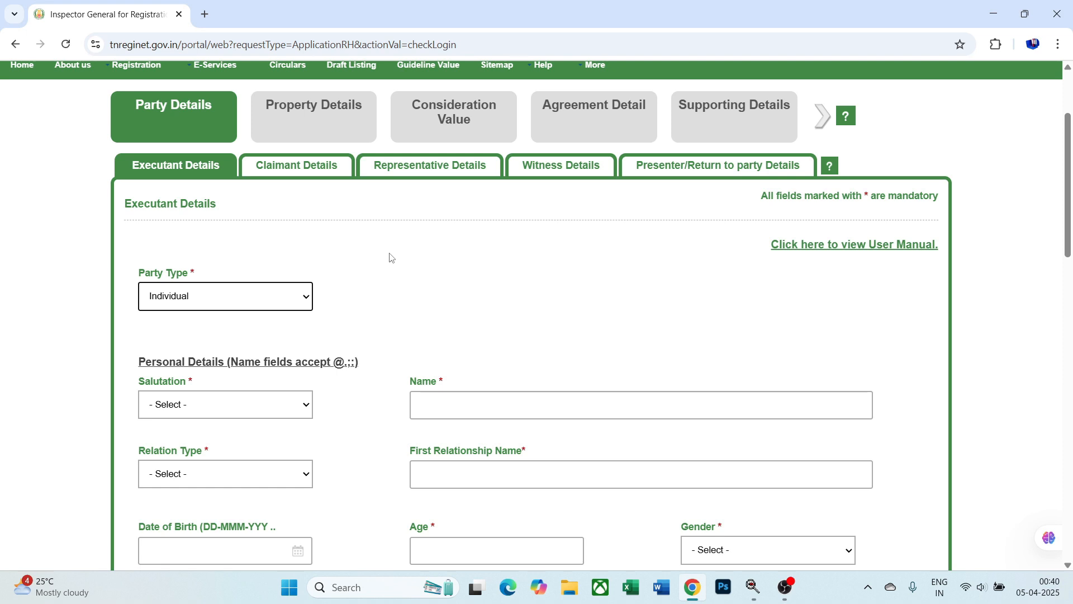
scroll(393, 277, "down", 2)
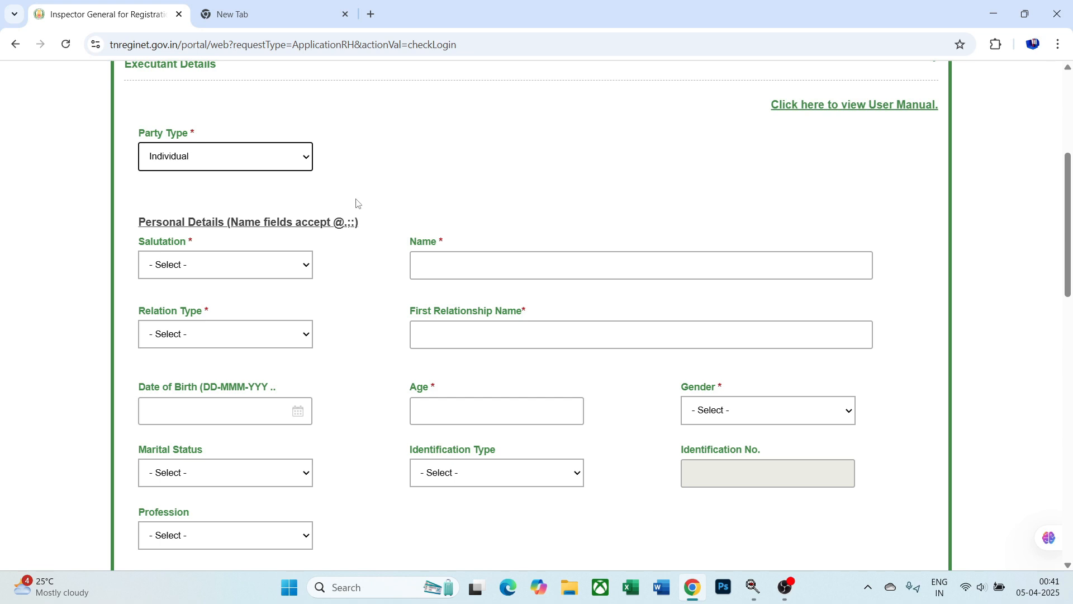
- In the new tab, open the Smart Web Solutions Tanglish-to-Tamil typing tool and focus its text box
left_click(271, 14)
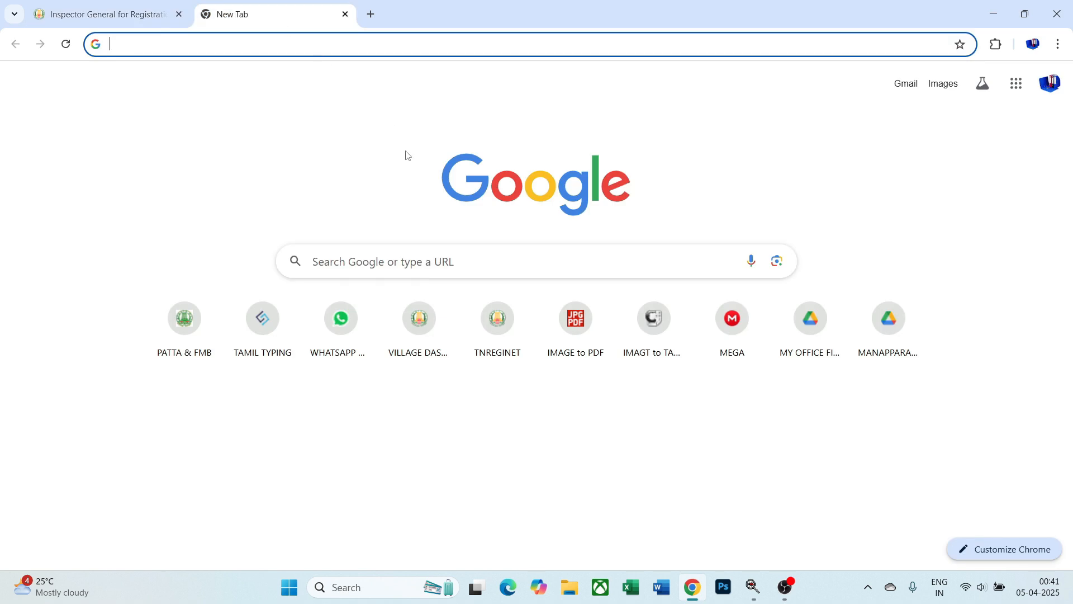
left_click(392, 256)
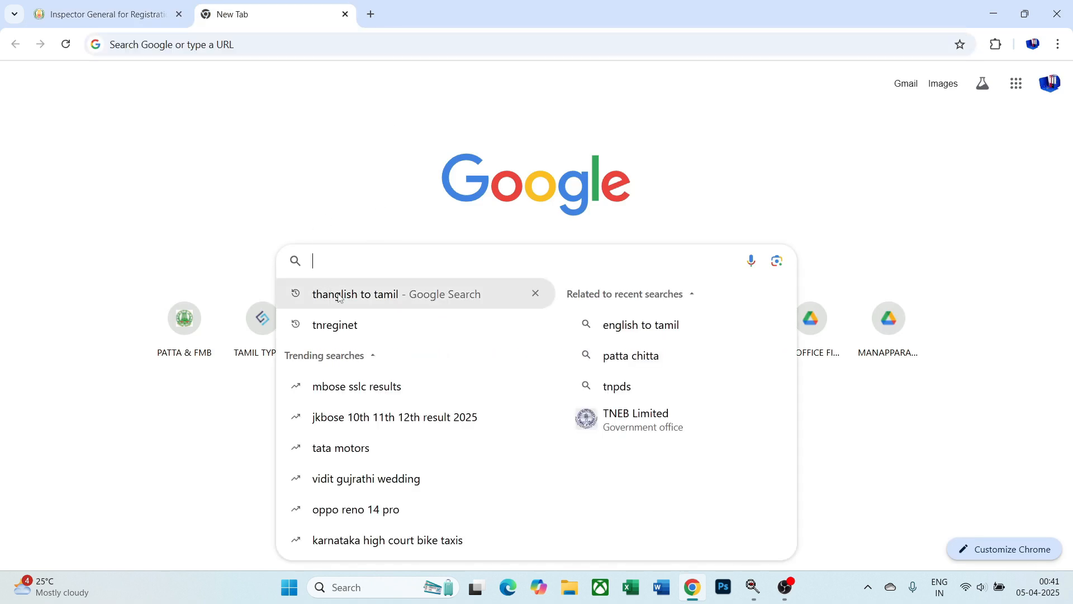
left_click(311, 189)
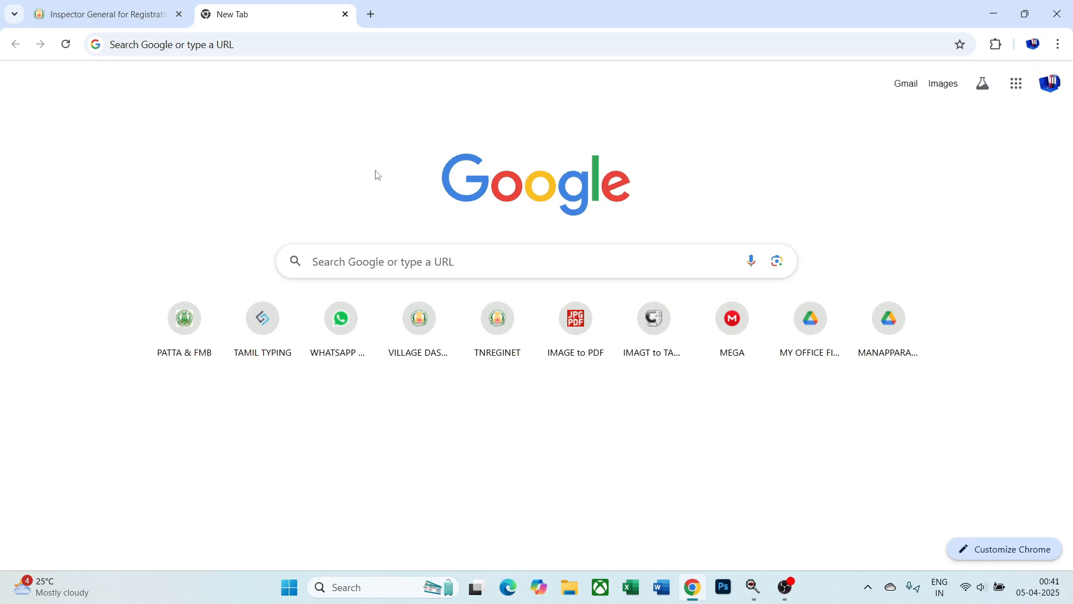
left_click(263, 323)
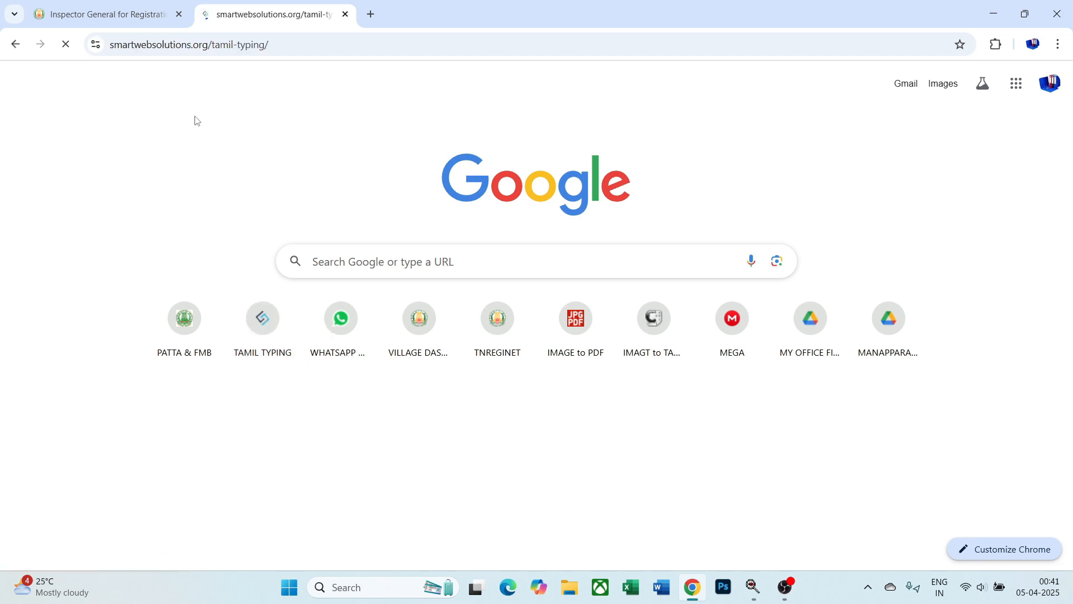
scroll(85, 260, "down", 1)
scroll(83, 246, "down", 1)
left_click(91, 257)
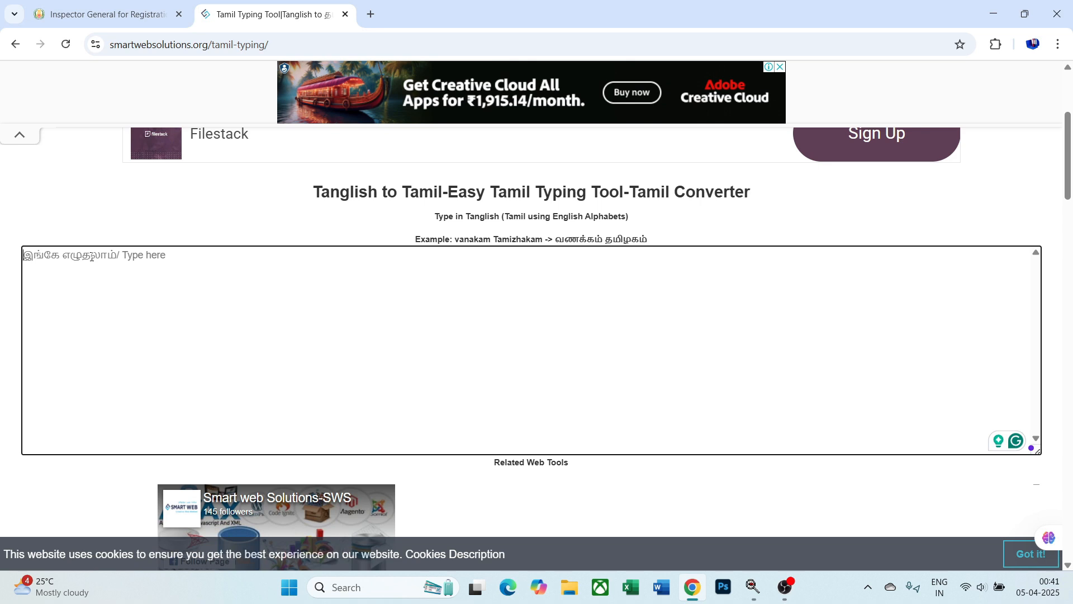
- Set the executant's salutation to Mr., then focus the Tamil typing tool's text area
left_click(84, 10)
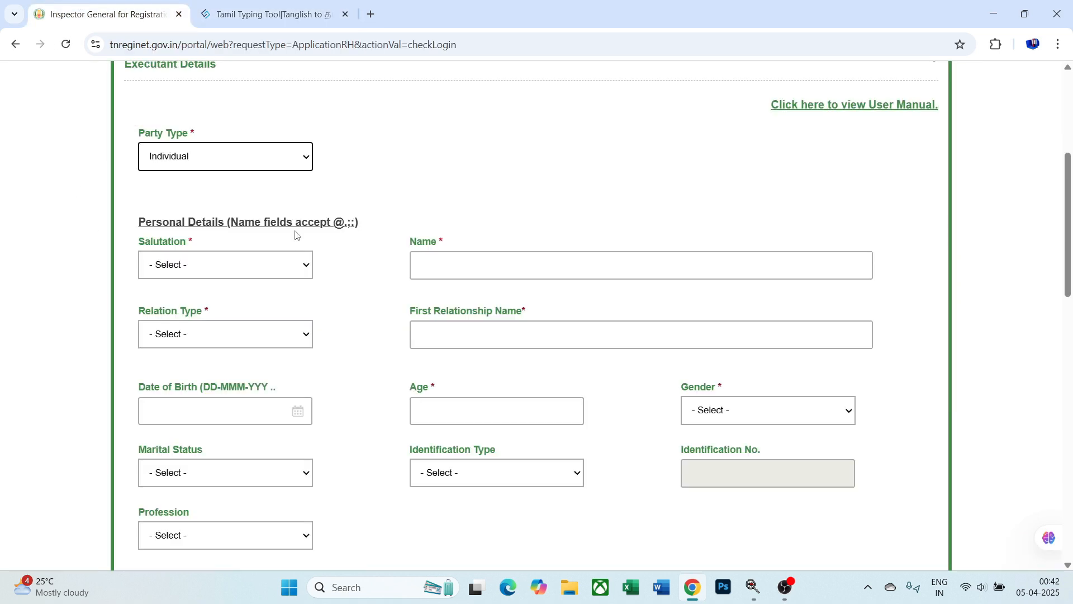
scroll(380, 219, "up", 1)
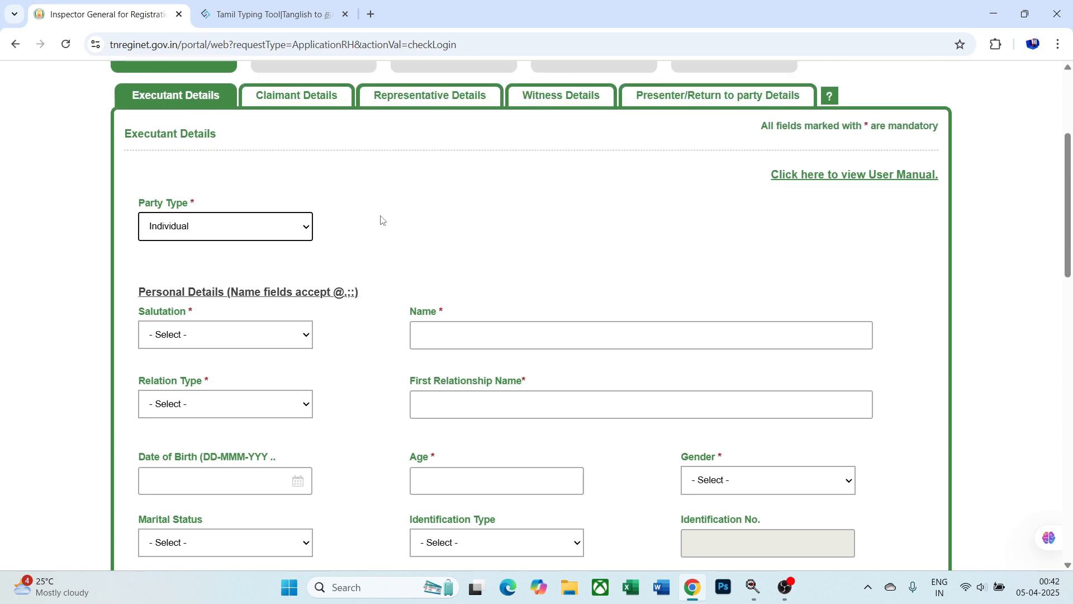
scroll(381, 218, "down", 1)
left_click(290, 265)
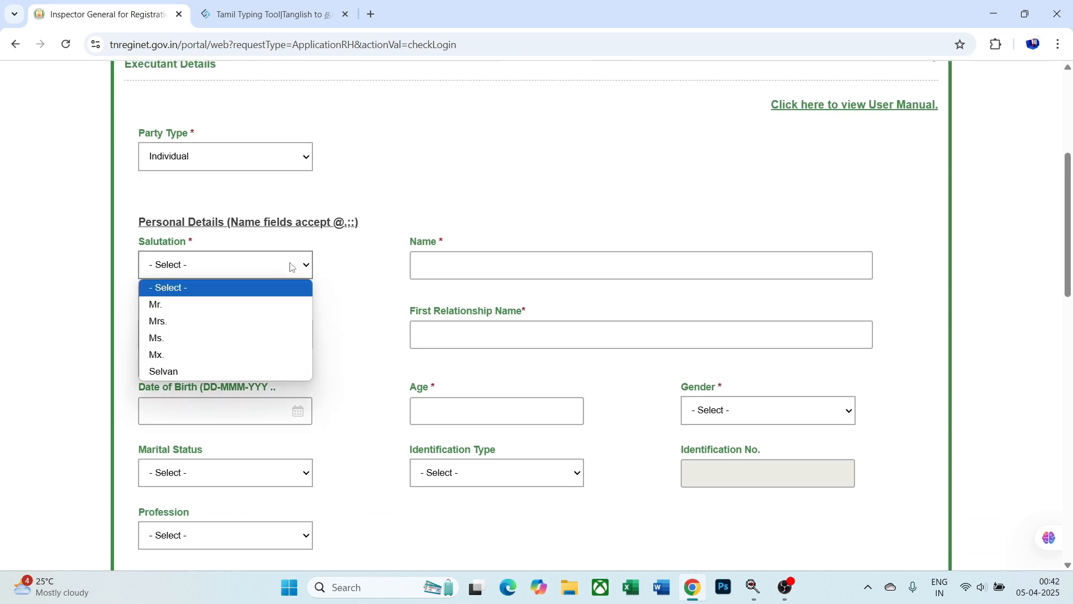
left_click(292, 305)
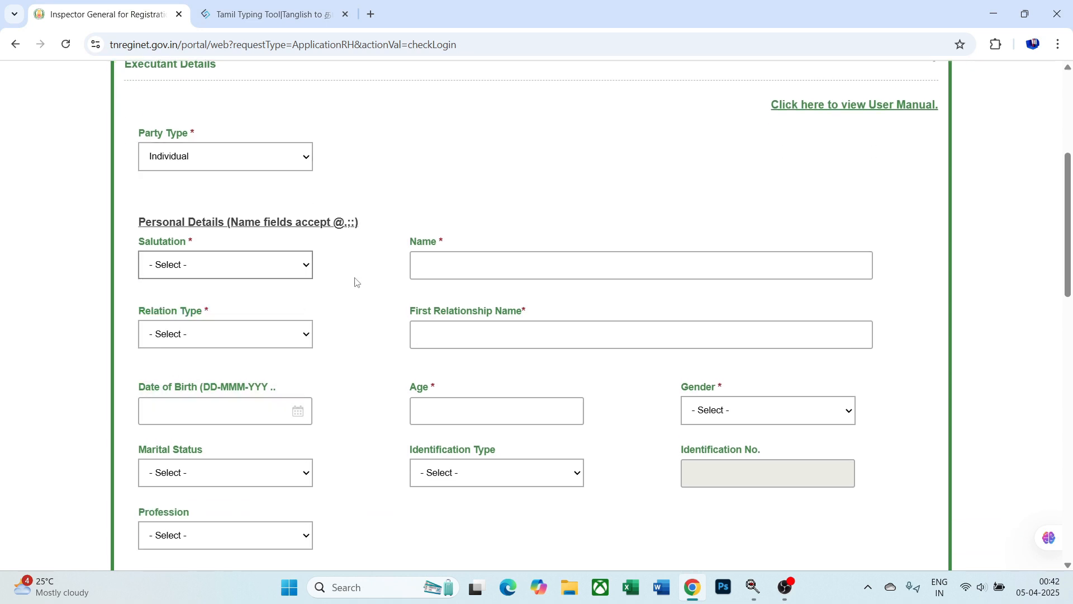
left_click(465, 268)
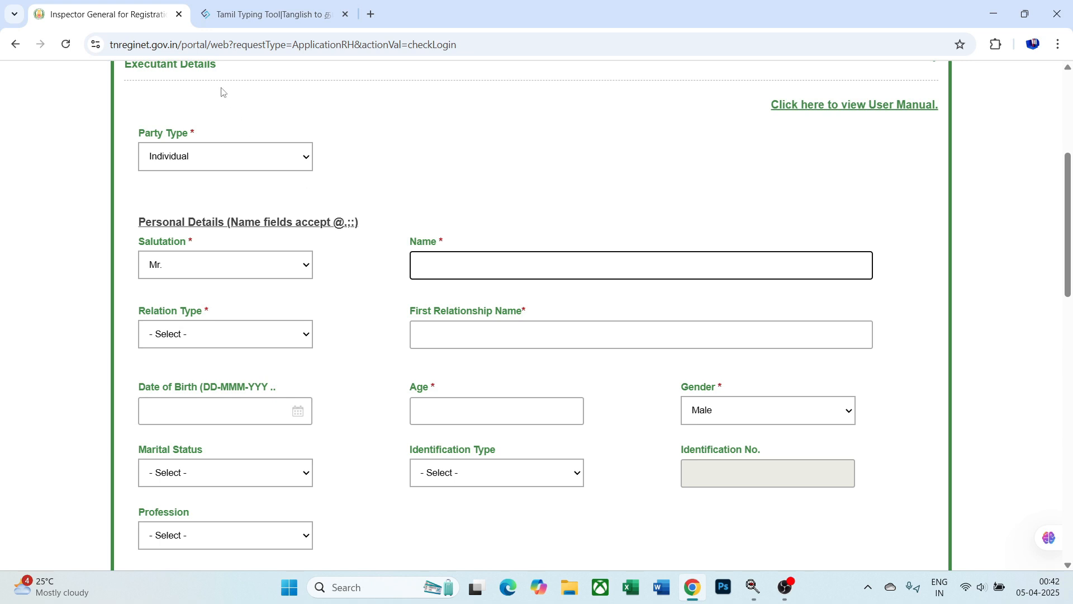
left_click(268, 14)
left_click(192, 263)
- Convert the executant's name to Tamil using the third spelling suggestion, and select it
type("S")
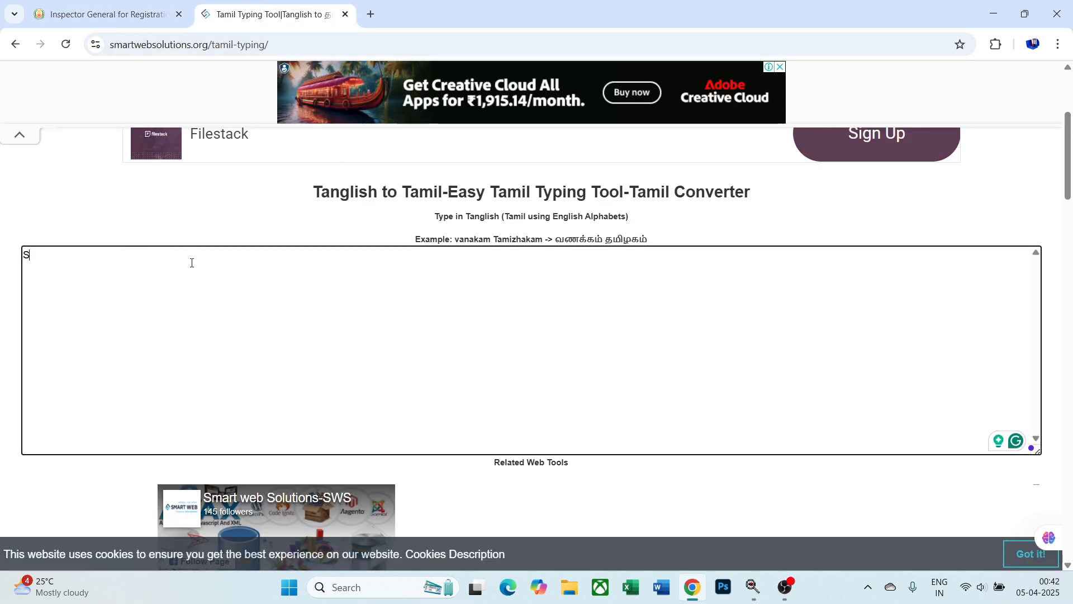
type("HANMUG")
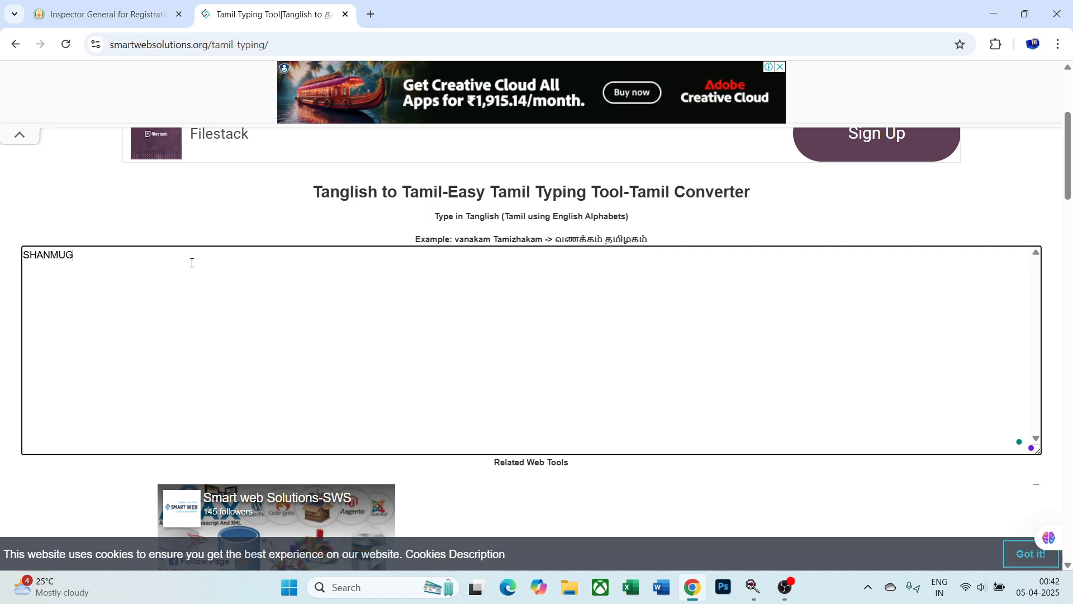
type("AIYA")
key("BackSpace")
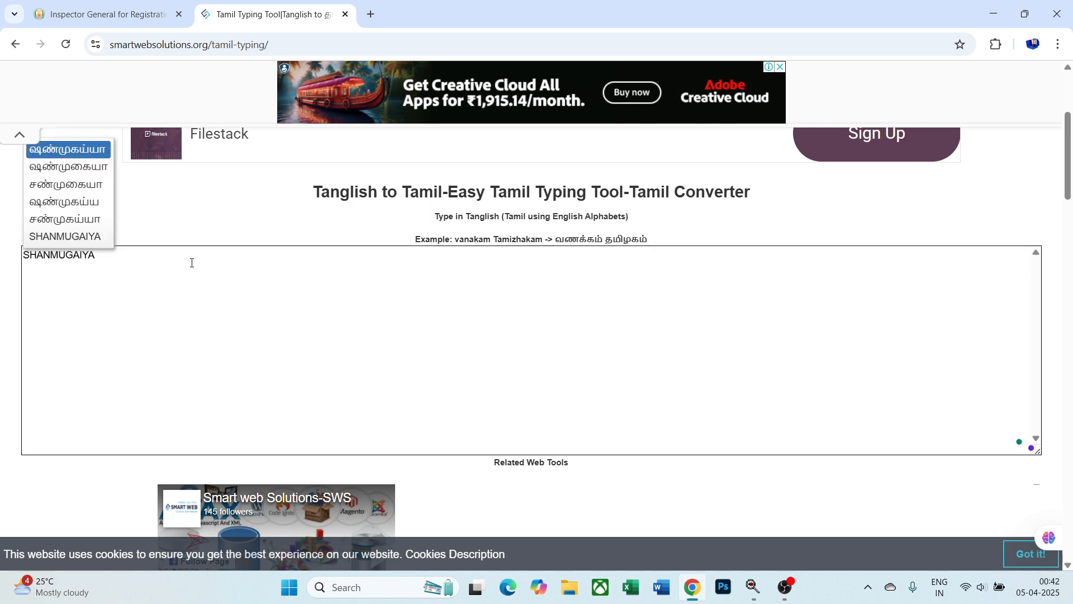
key("Down")
key("Down")
key("Return")
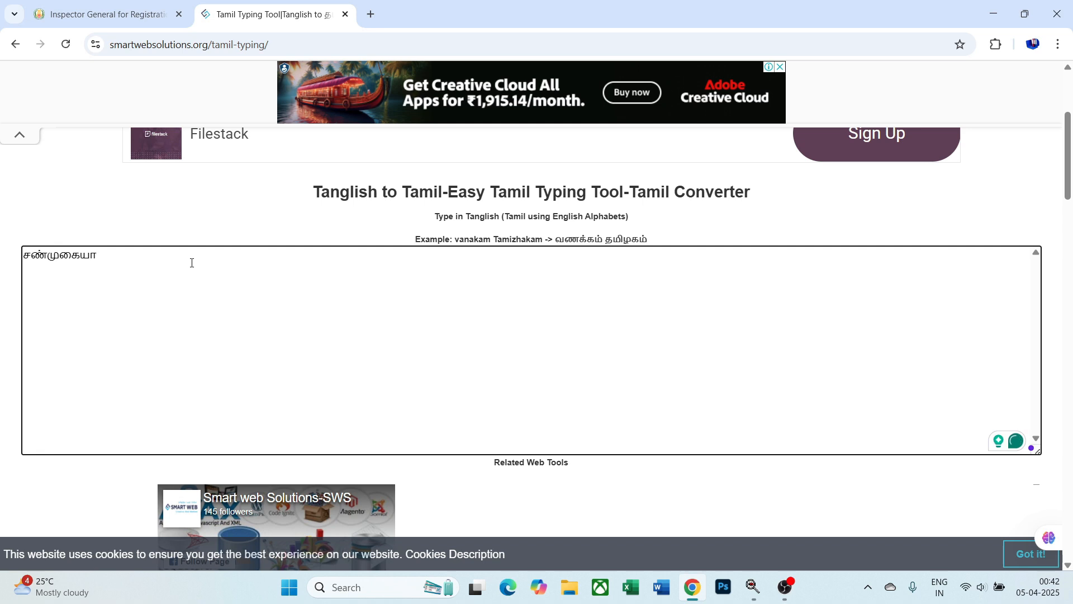
double_click(79, 258)
key("ctrl+c")
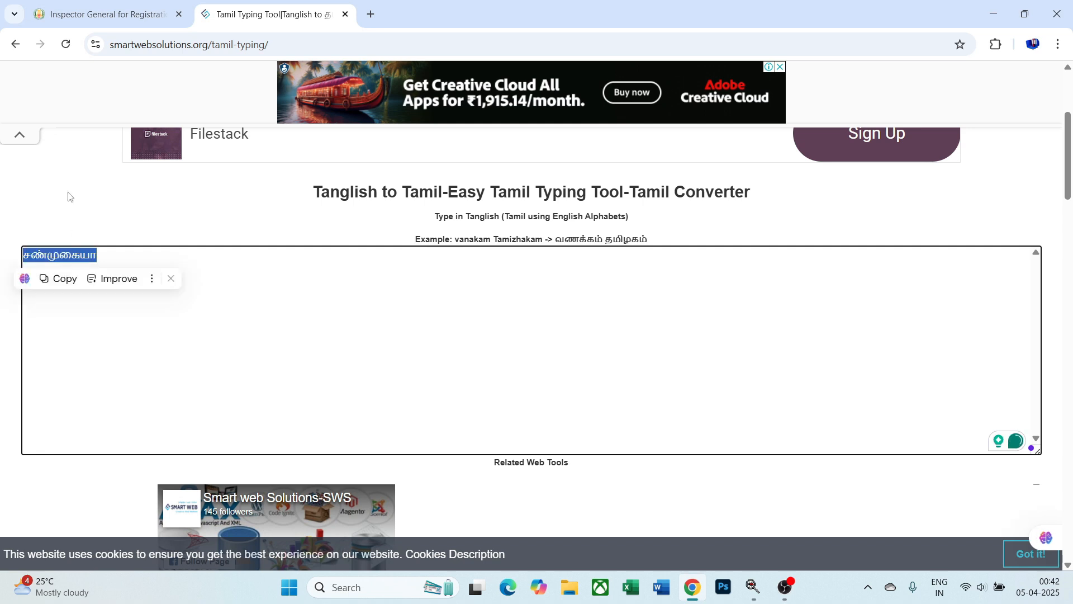
left_click(89, 15)
- Paste the Tamil name into Name and set Relation Type to Son of
key("ctrl+v")
left_click(265, 338)
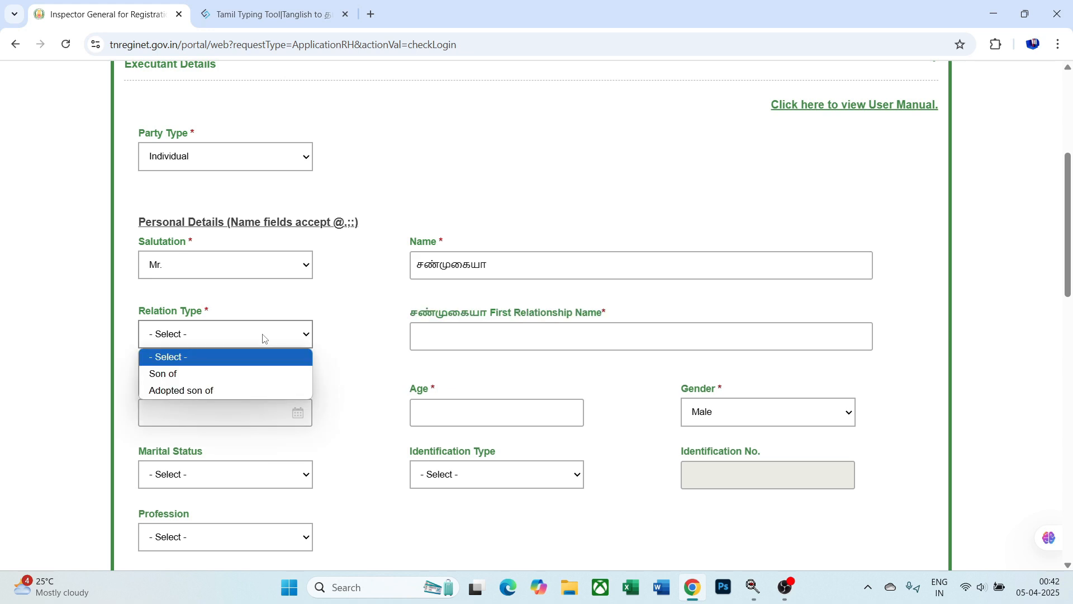
left_click(230, 372)
left_click(443, 334)
- Type the father's name in Tanglish on a new line in the Tamil typing tool
left_click(274, 22)
left_click(247, 305)
key("Return")
type("M")
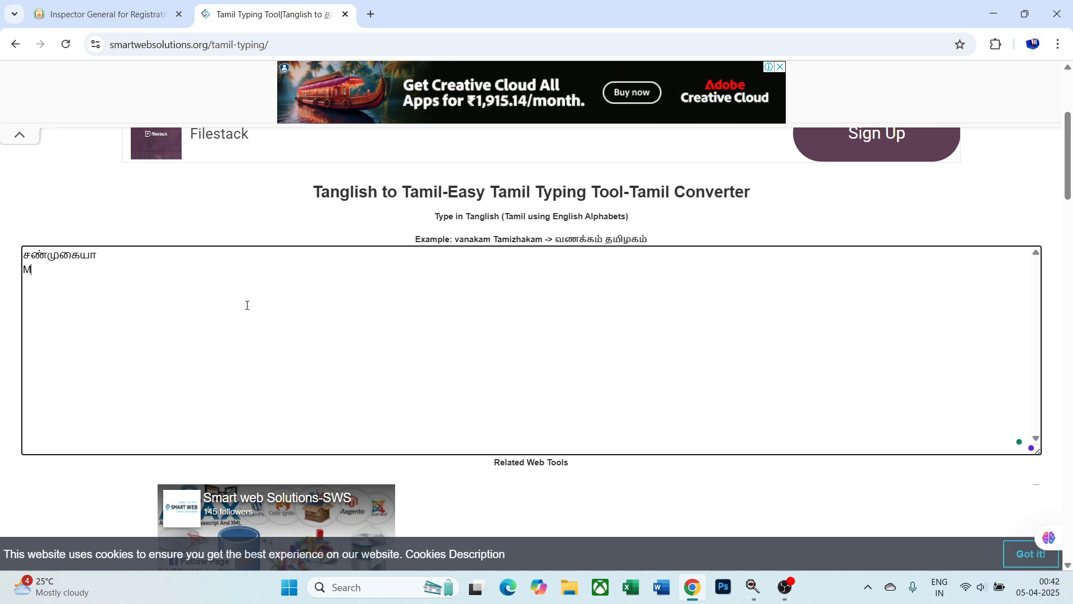
type("UTHUPANDI")
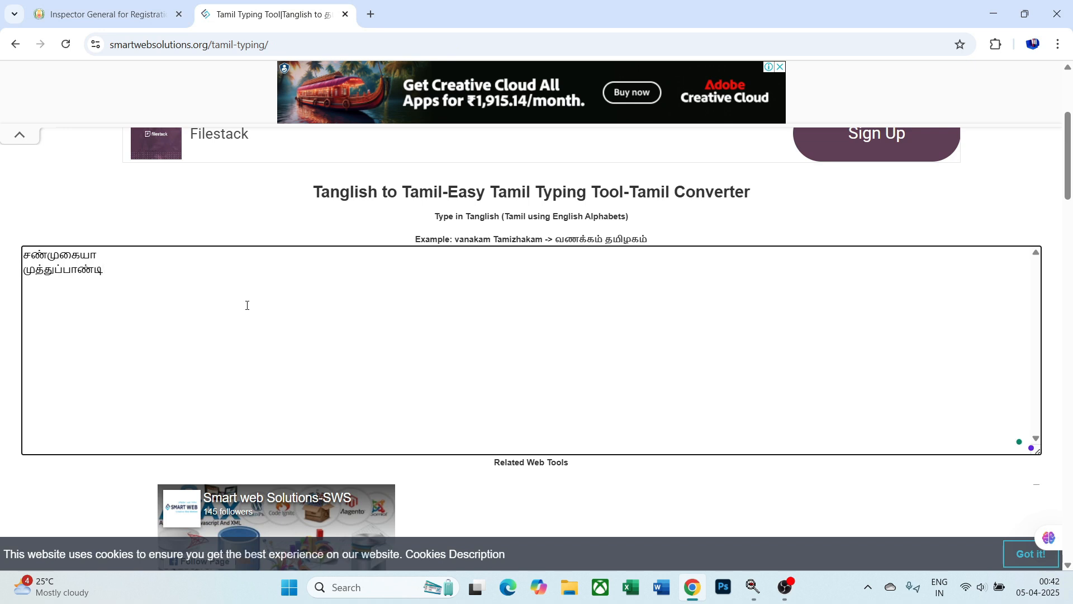
- Copy the father's Tamil name and paste it into First Relationship Name
double_click(79, 276)
key("ctrl+c")
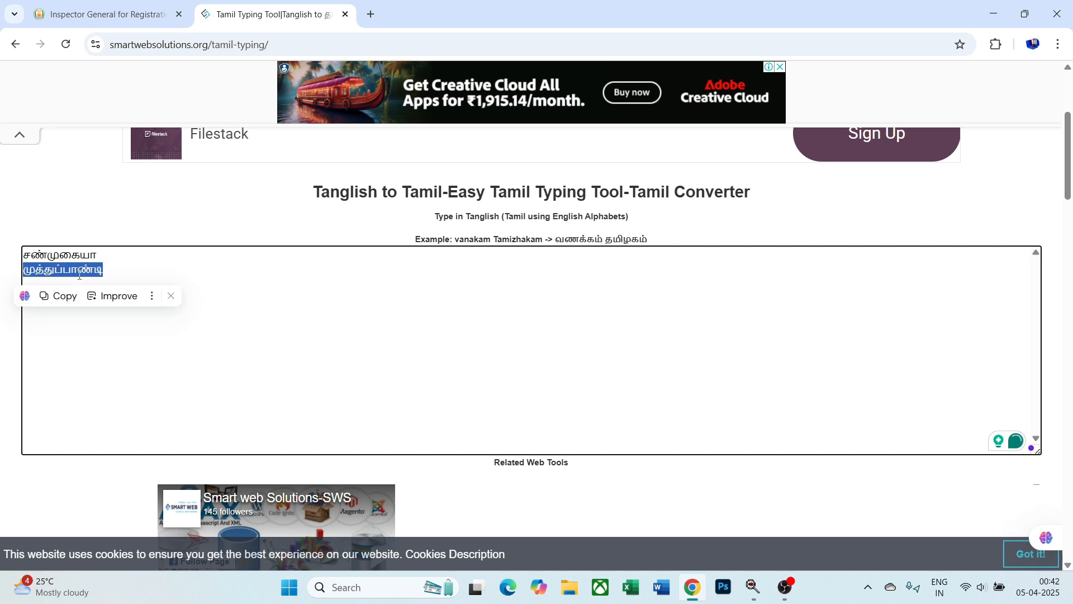
left_click(56, 8)
key("ctrl+v")
scroll(445, 338, "down", 3)
- Set the executant's date of birth to 01-Jan-1972
left_click(226, 267)
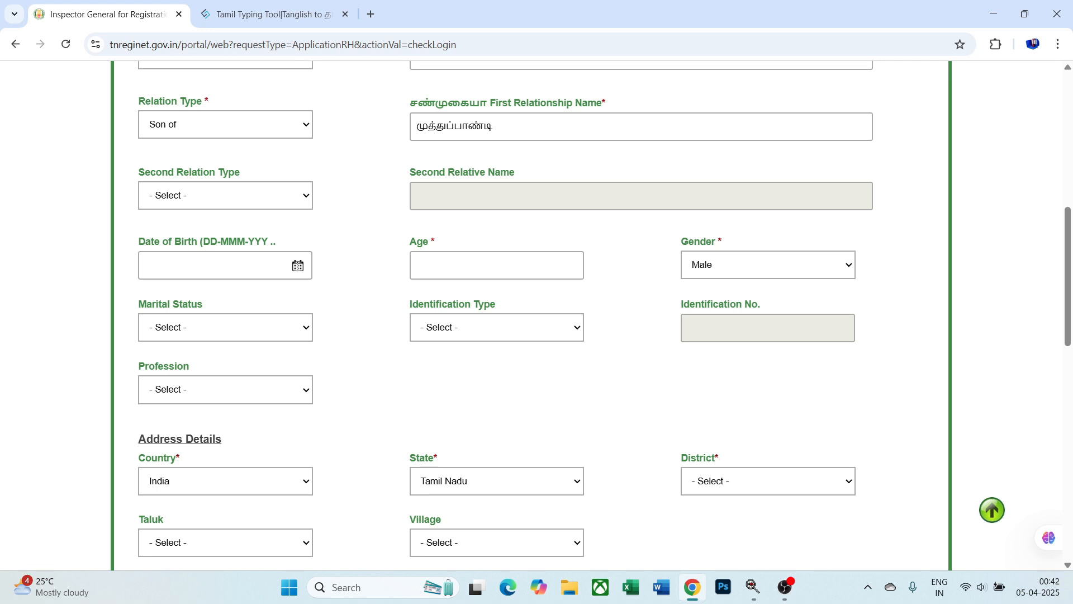
left_click(233, 299)
scroll(238, 190, "up", 3)
scroll(239, 193, "up", 8)
scroll(230, 123, "up", 3)
left_click(227, 97)
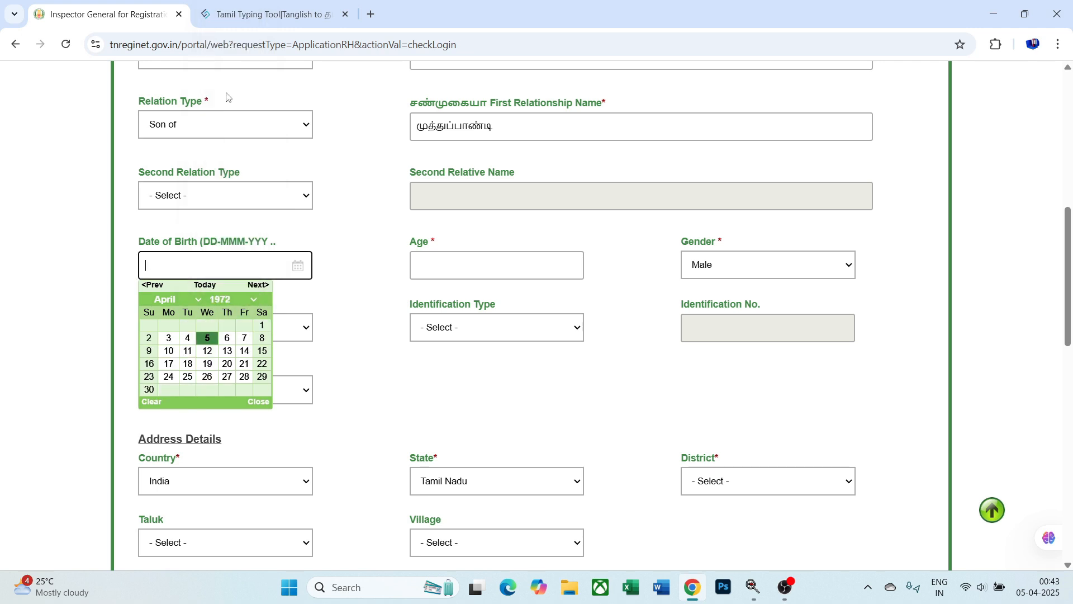
left_click(163, 299)
left_click(170, 315)
left_click(262, 325)
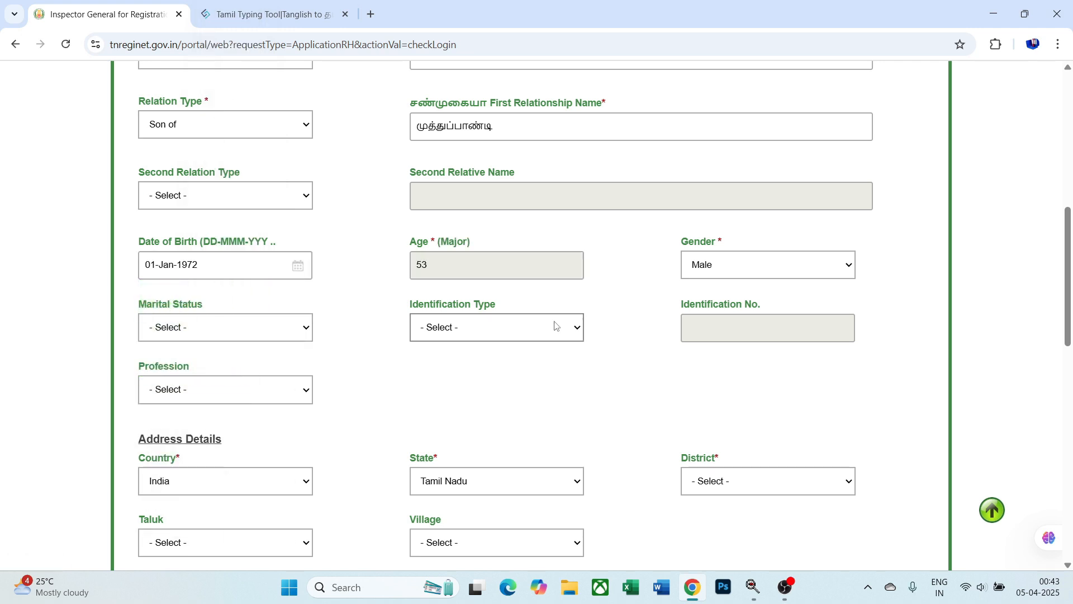
- Keep gender Male, choose Uidai-Aadhaar identification, enter the Aadhaar number, and tick consent
left_click(814, 274)
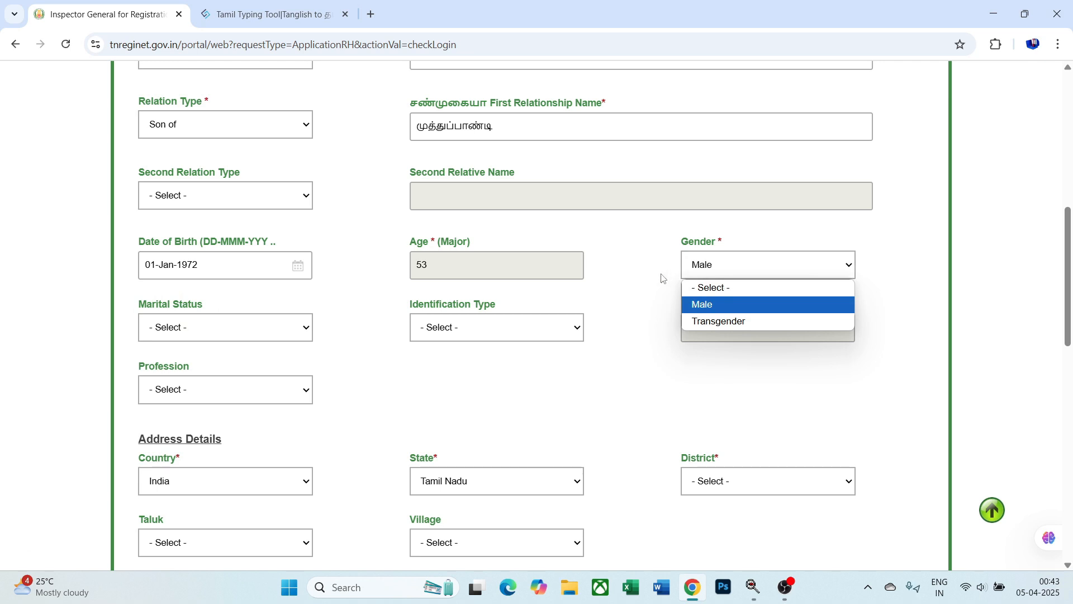
left_click(645, 279)
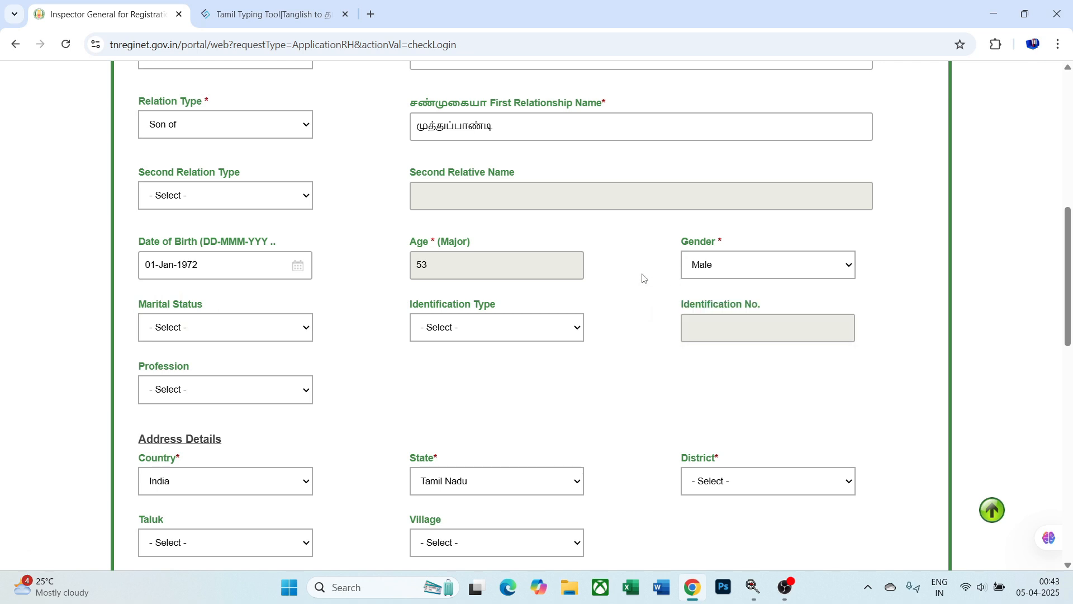
left_click(551, 333)
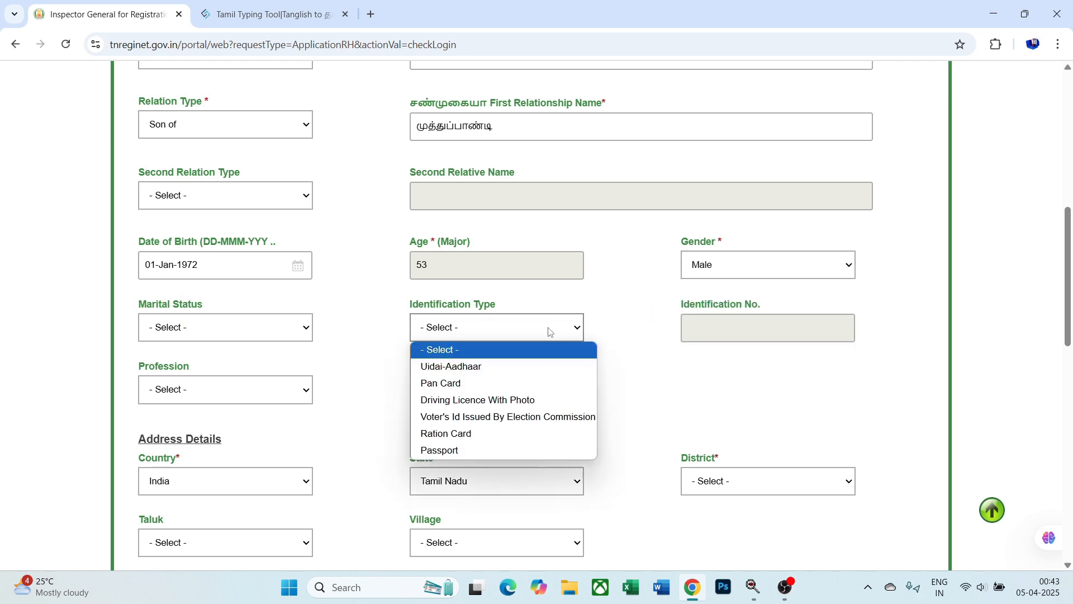
left_click(556, 372)
left_click(726, 331)
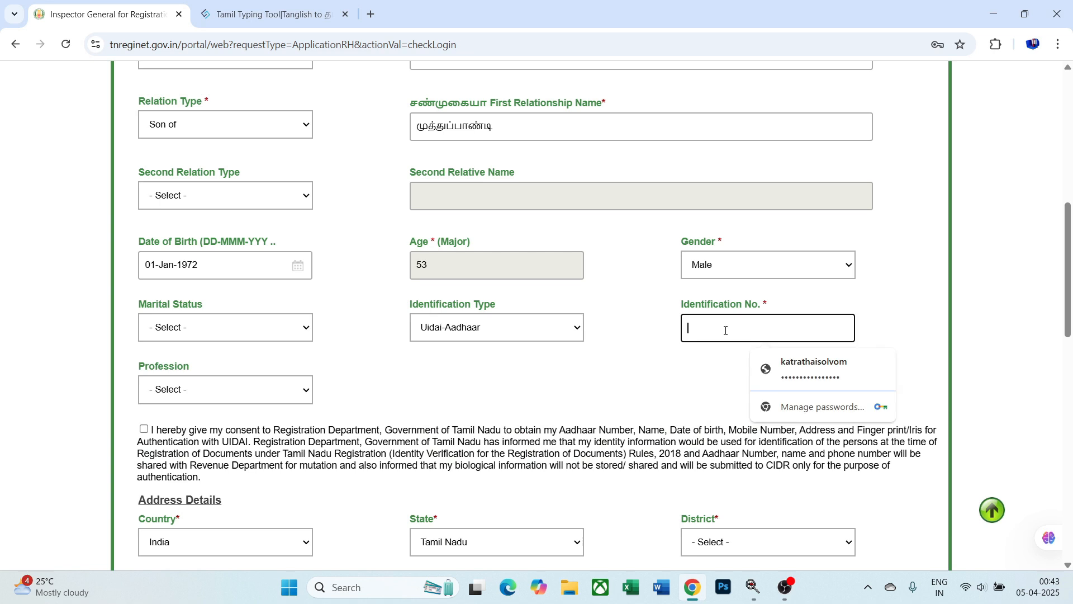
type("1")
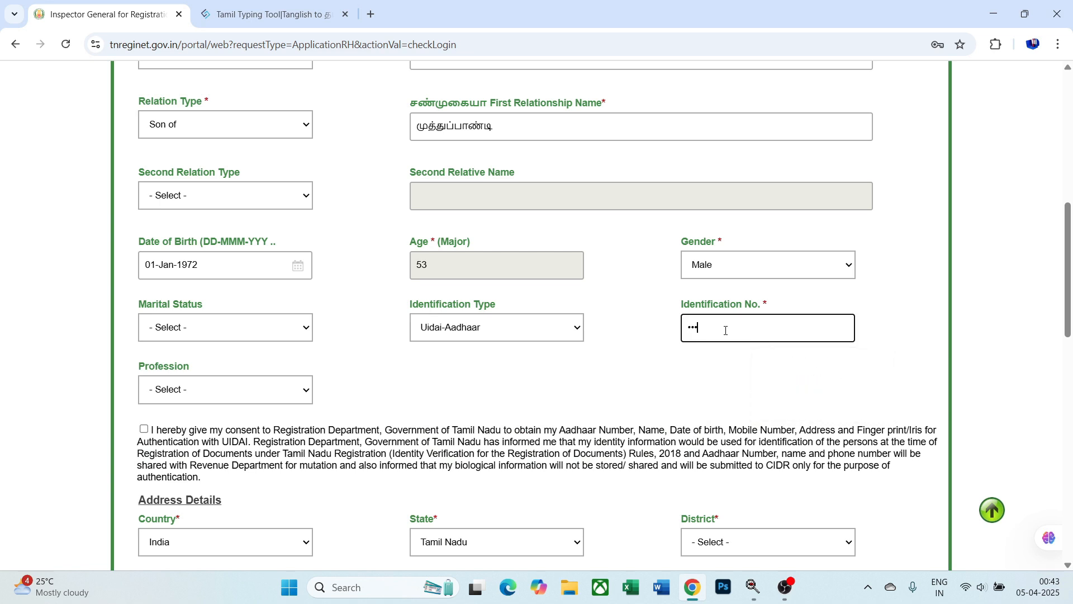
type("•••••••")
scroll(637, 321, "down", 3)
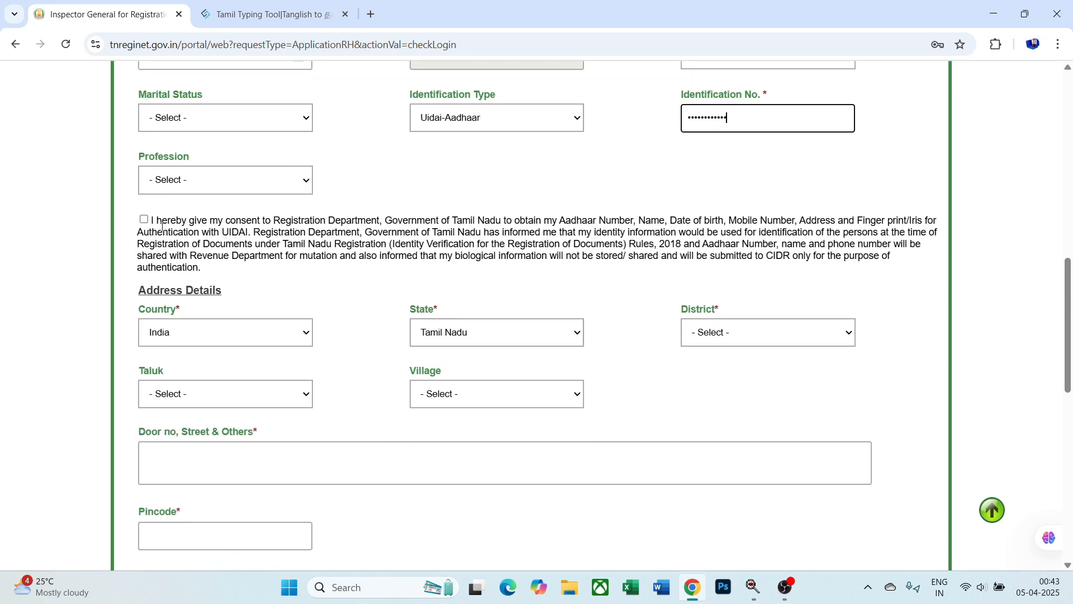
left_click(144, 219)
- Set the executant's country to India, state Tamil Nadu, and district Tirunelveli
scroll(144, 223, "down", 1)
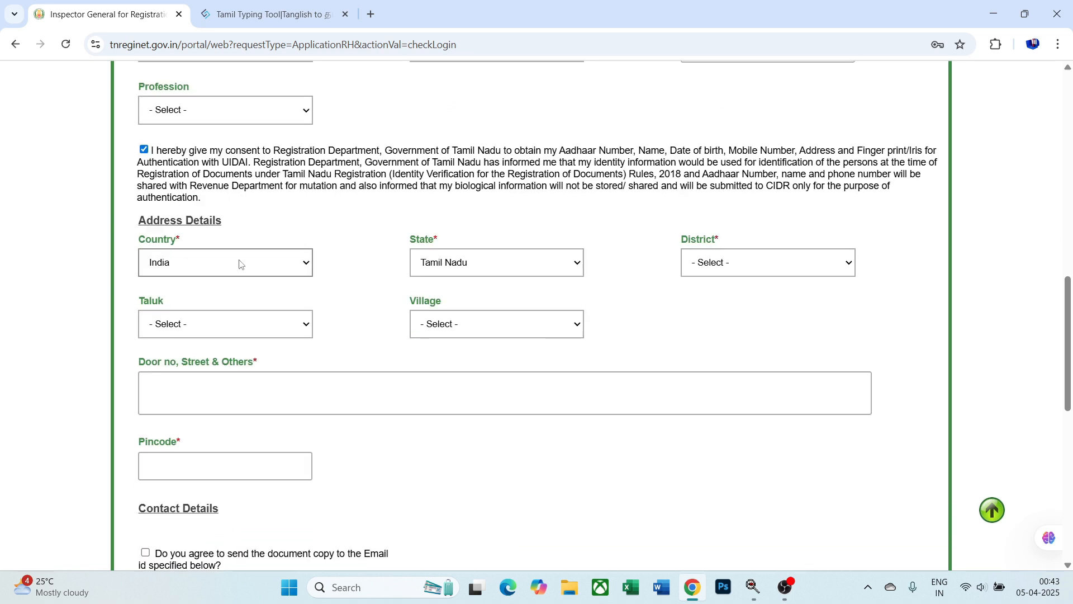
left_click(262, 273)
left_click(344, 239)
left_click(493, 262)
left_click(632, 267)
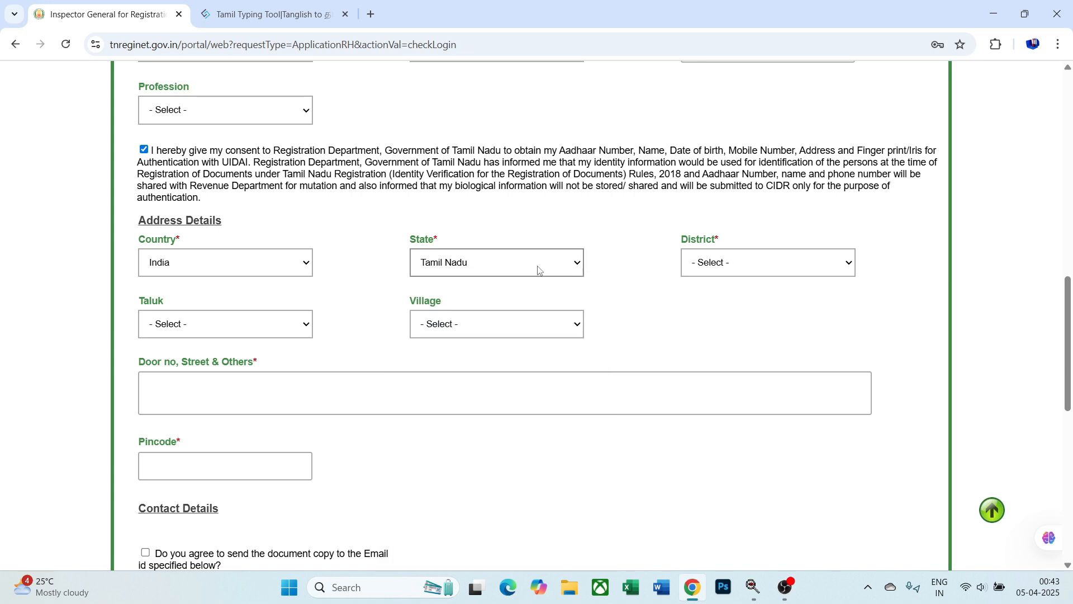
left_click(733, 269)
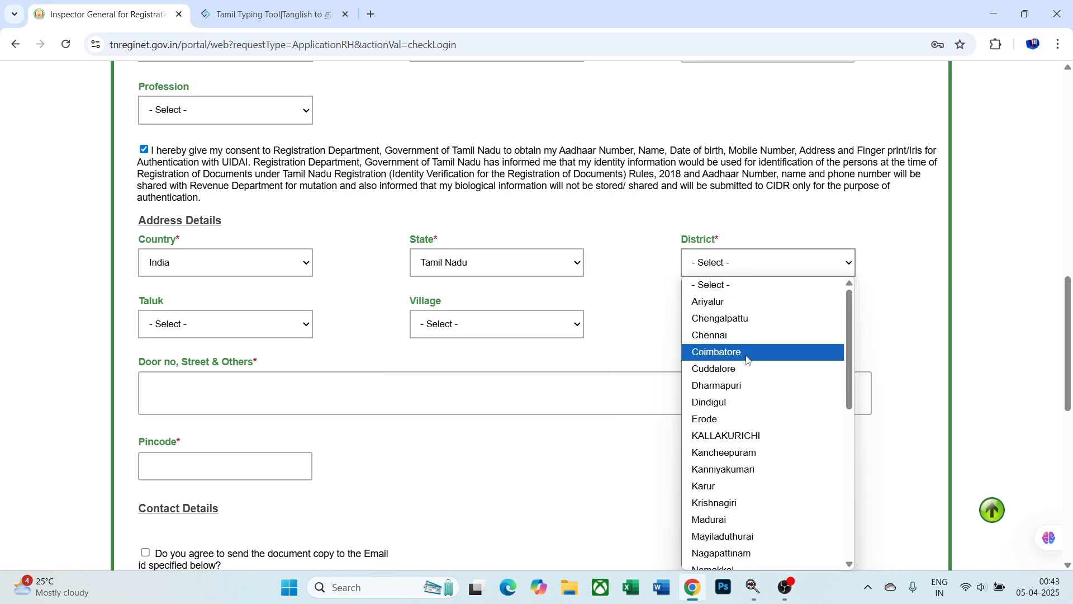
scroll(748, 356, "down", 5)
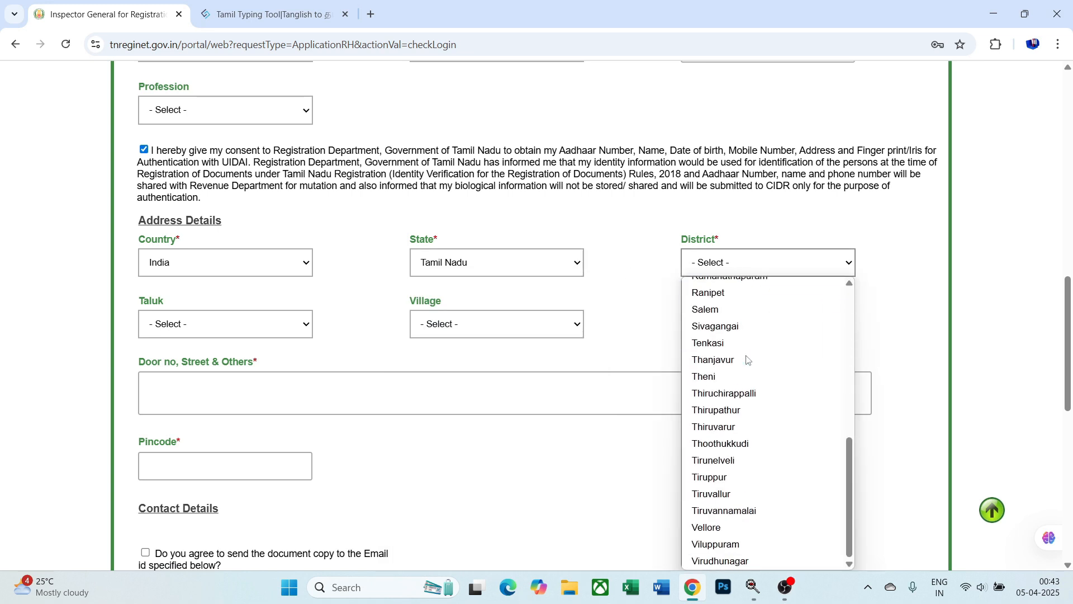
left_click(742, 460)
- Enter the executant's door number, street, and pincode
left_click(301, 386)
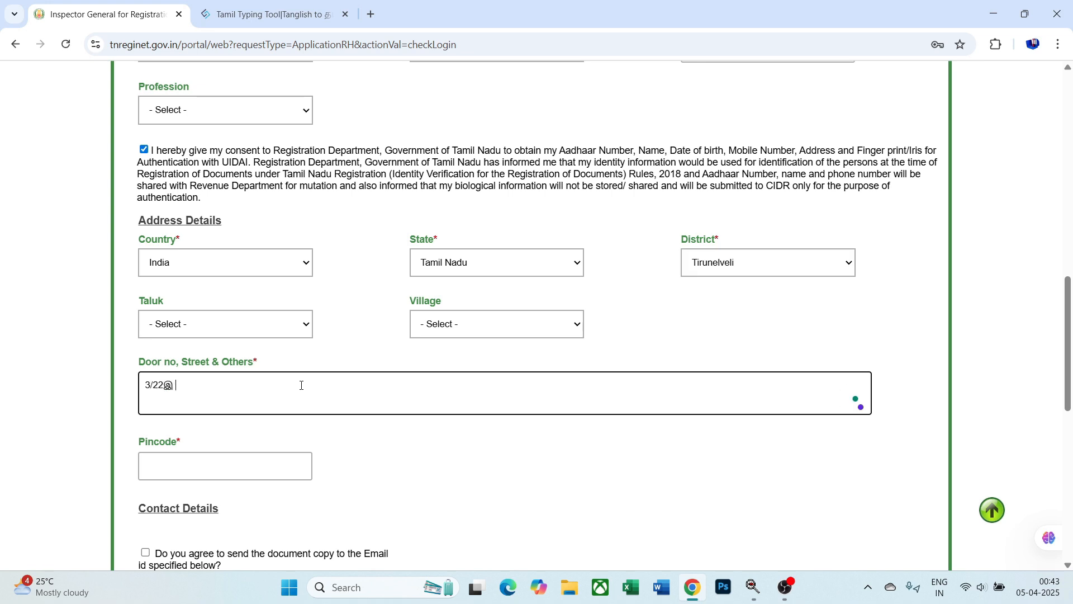
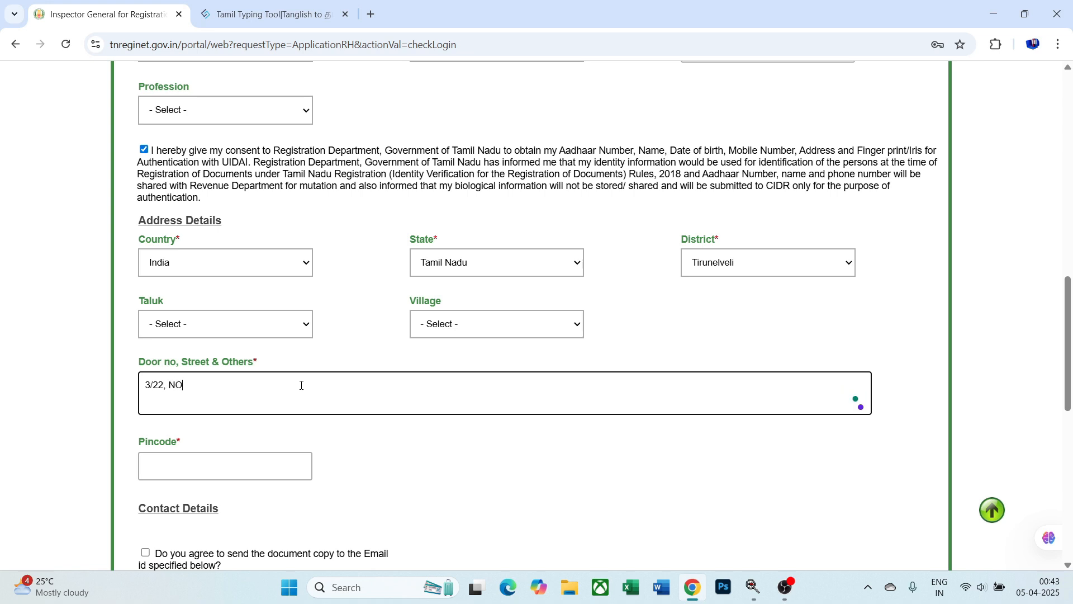
left_click(258, 466)
type("627011")
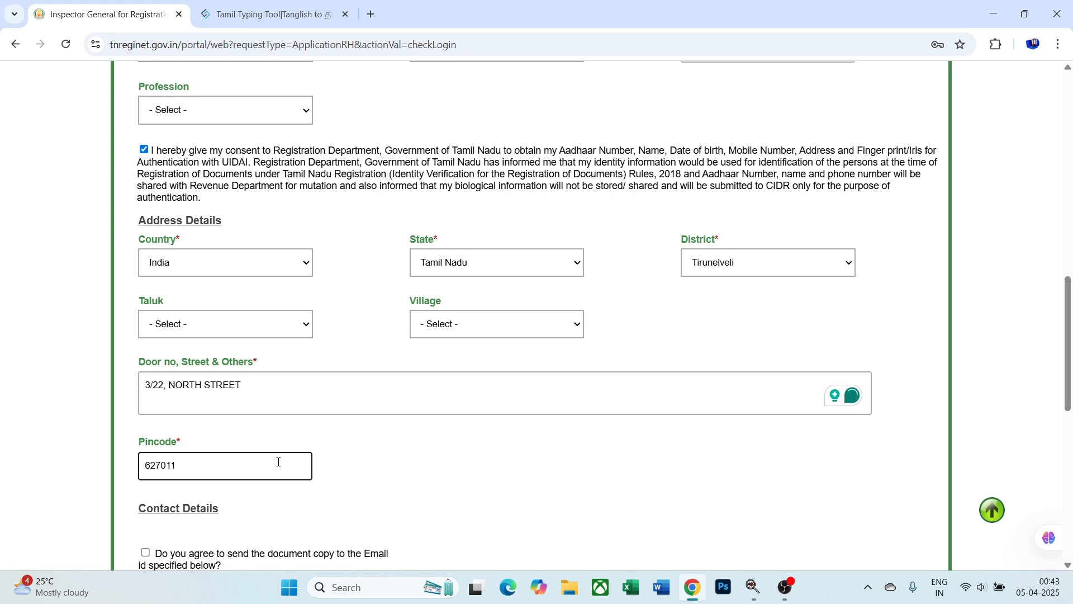
scroll(279, 462, "down", 5)
left_click(425, 339)
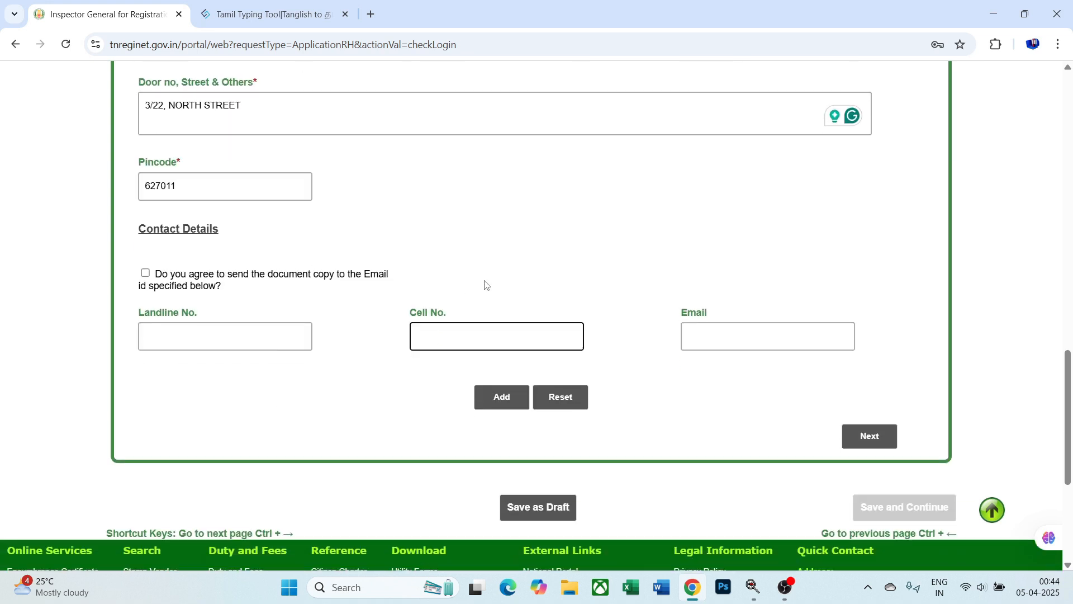
- Enter the executant's mobile number, add them as party 1, and continue to Claimant Details
type("9876543210")
left_click(496, 393)
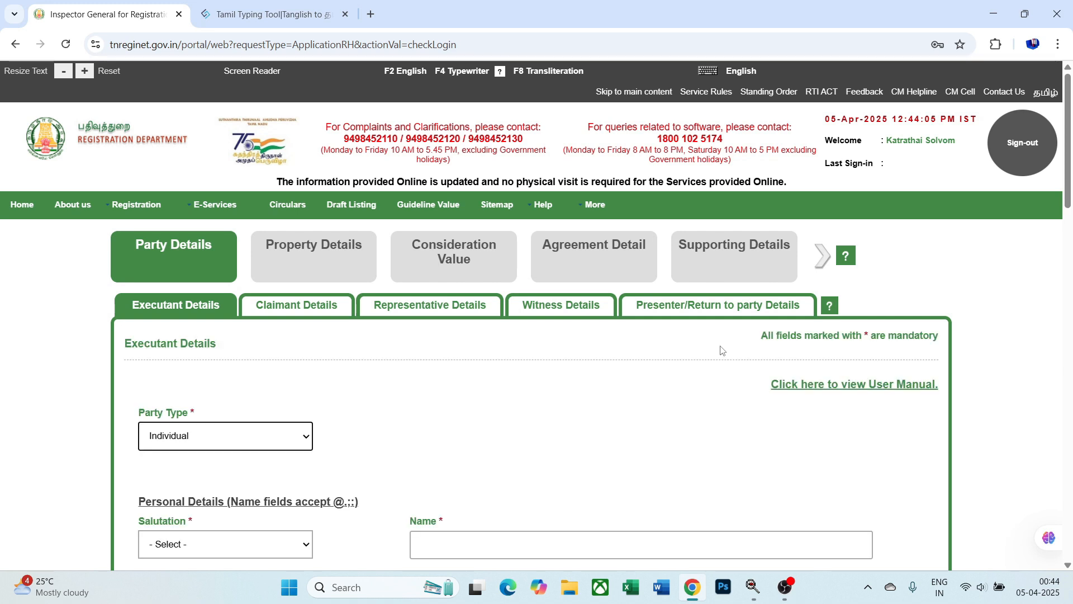
scroll(794, 348, "down", 15)
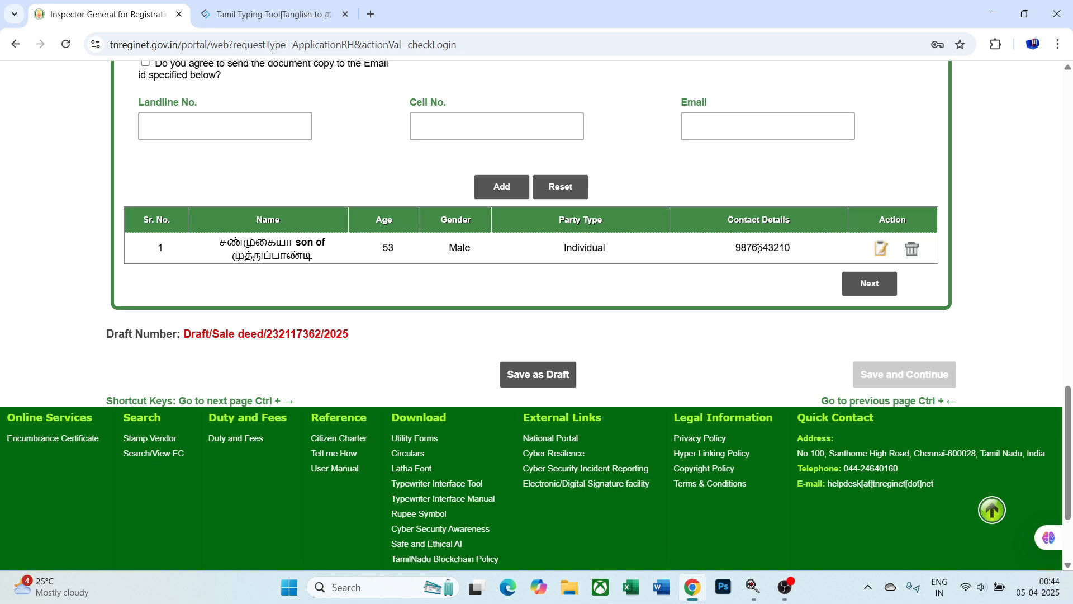
left_click(861, 285)
- Set the claimant's salutation to Mr., which makes gender Male, and focus the Name field
scroll(89, 313, "down", 1)
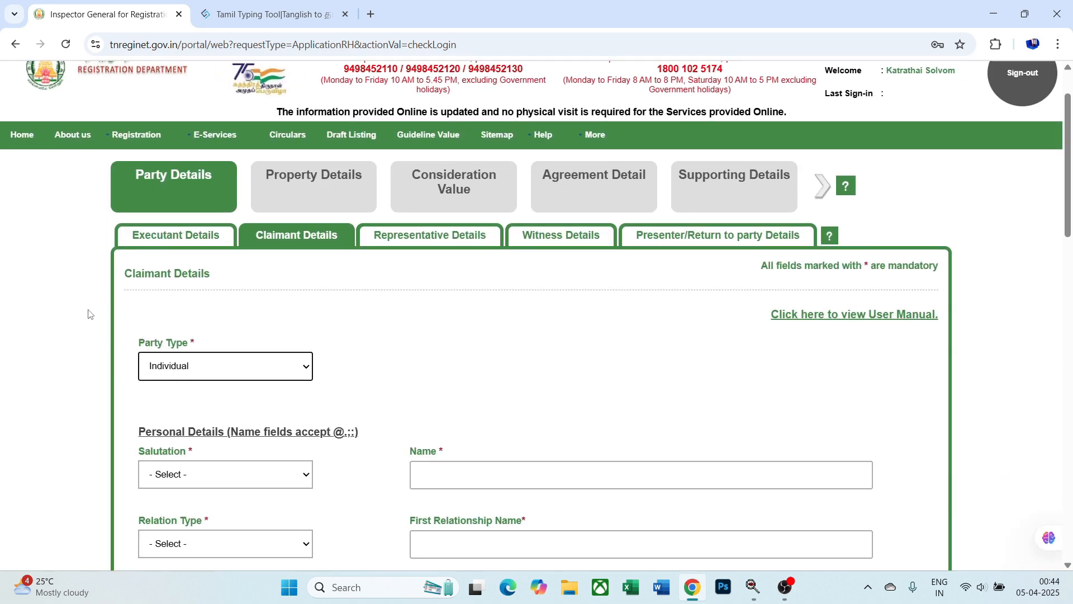
scroll(359, 264, "down", 2)
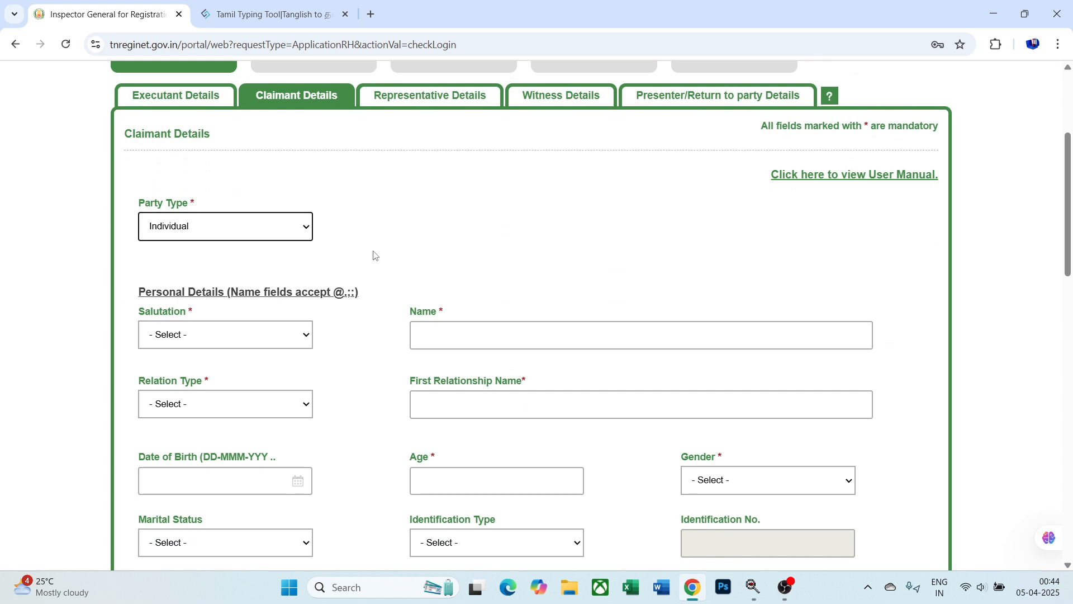
scroll(378, 198, "down", 1)
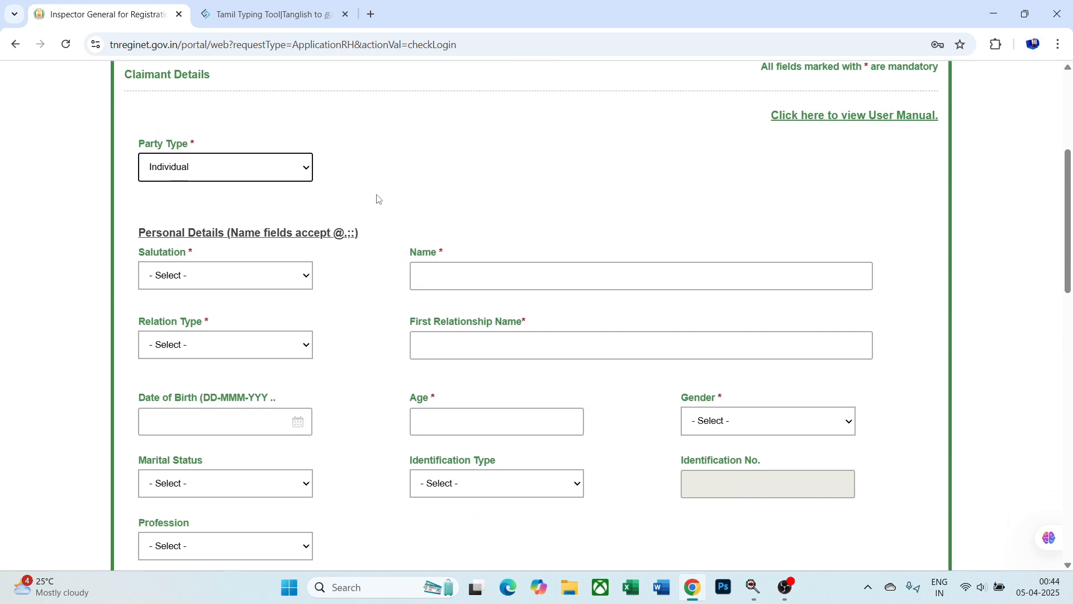
left_click(299, 264)
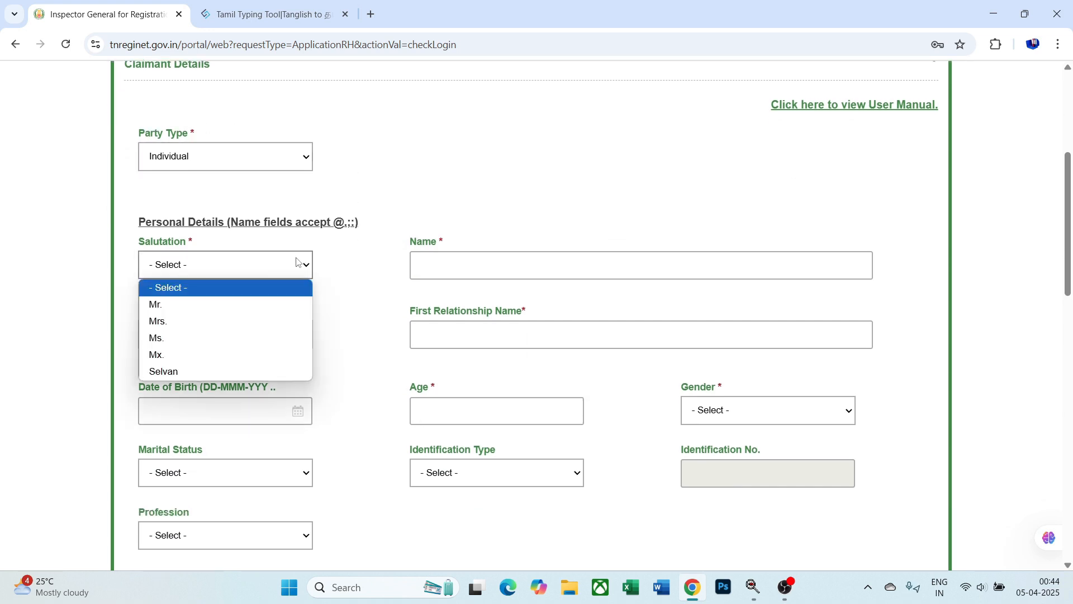
left_click(281, 303)
left_click(452, 258)
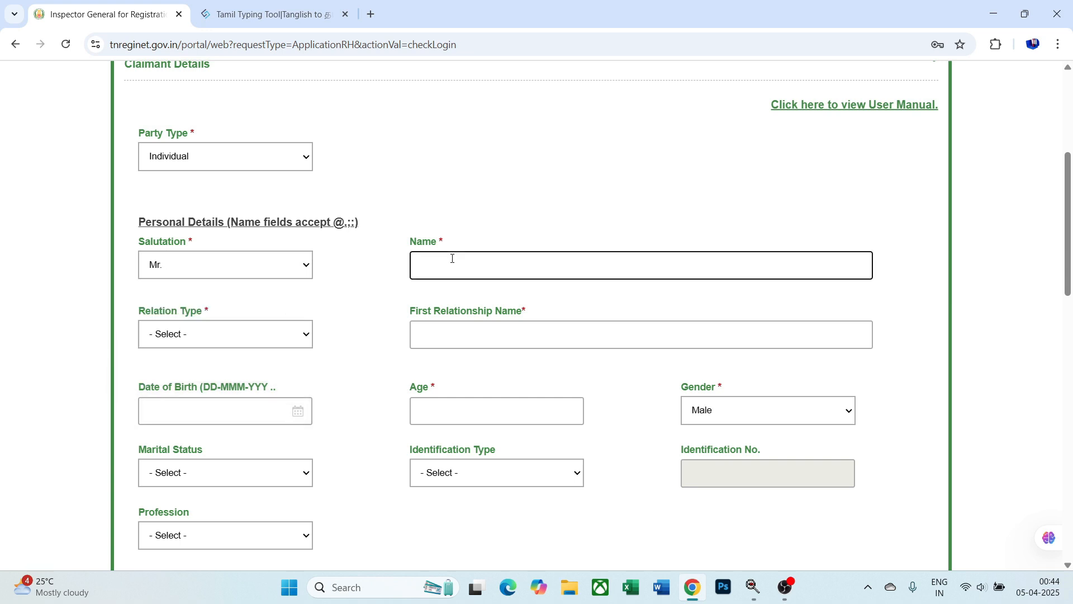
- Convert the claimant's name to Tamil in the typing tool and paste it into Name
left_click(272, 14)
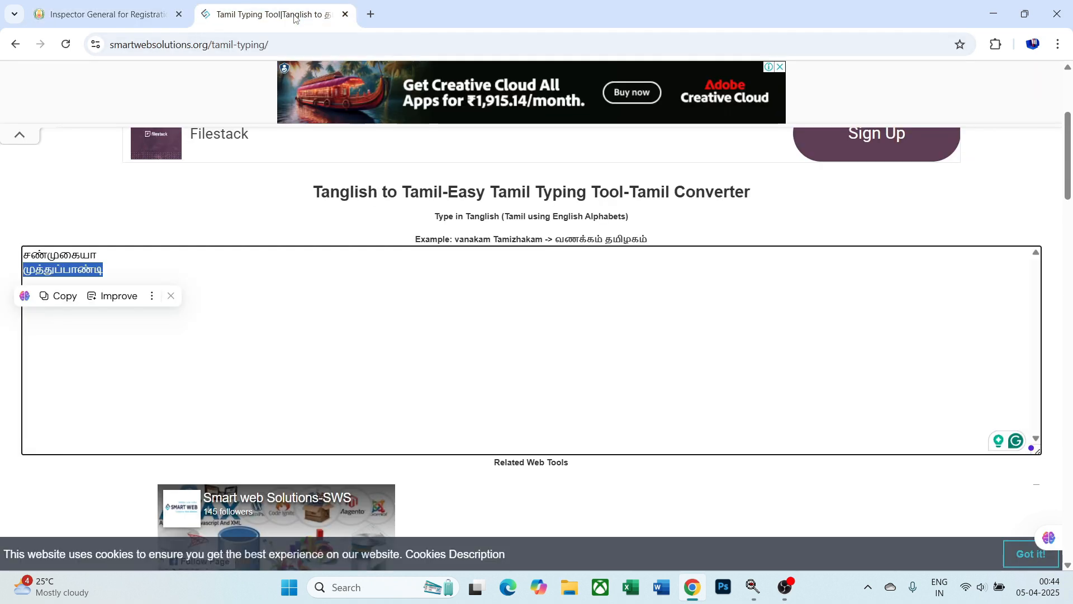
left_click(189, 275)
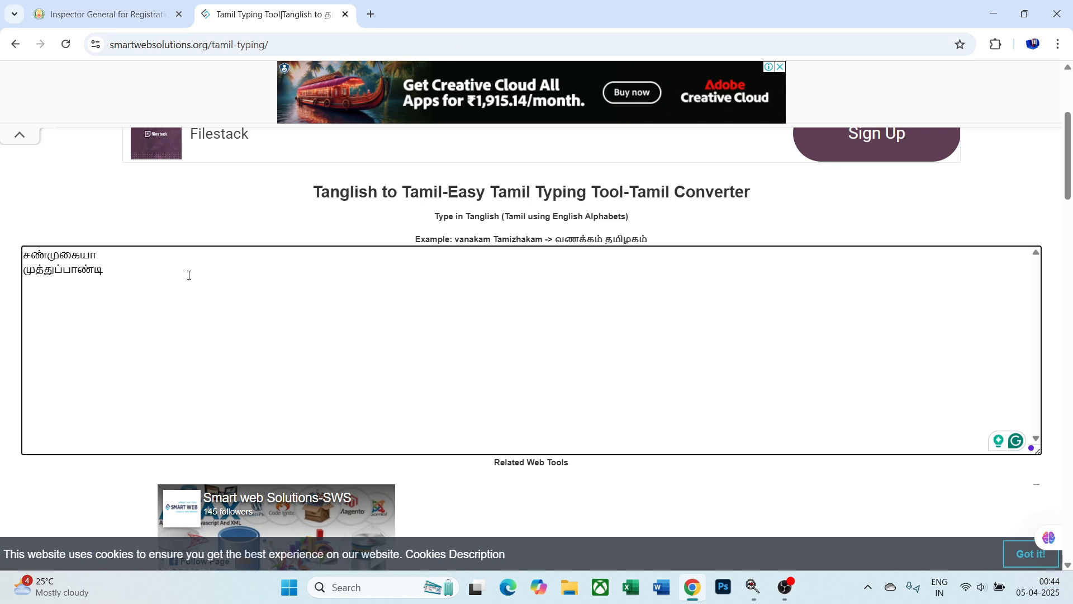
key("Return")
type("SANKAR")
double_click(32, 300)
key("ctrl+c")
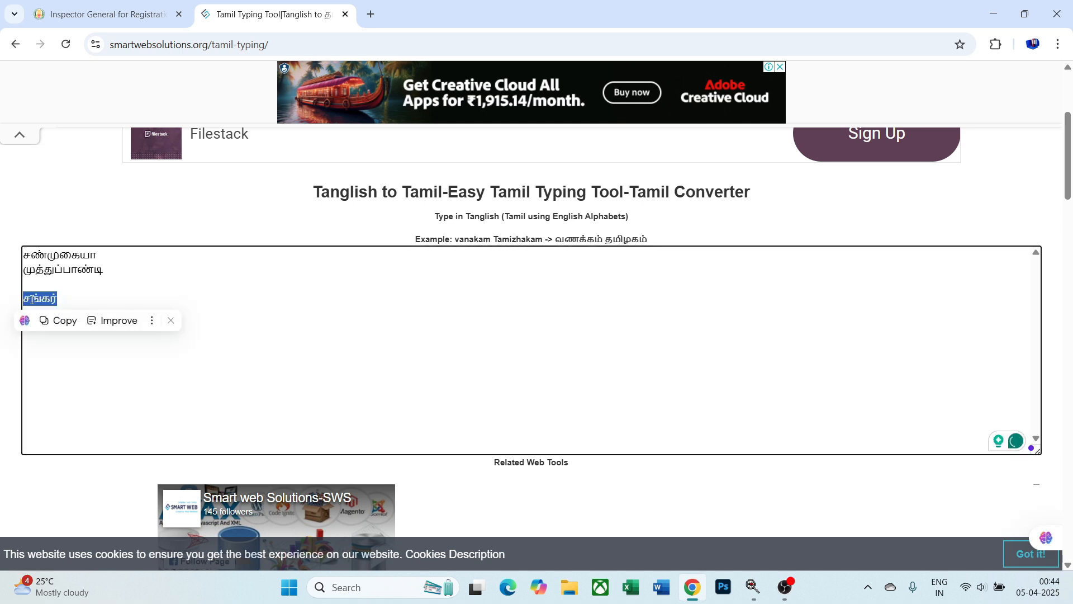
left_click(104, 17)
key("ctrl+v")
- Set the relation type to Son of and ready the father's name entry
left_click(265, 343)
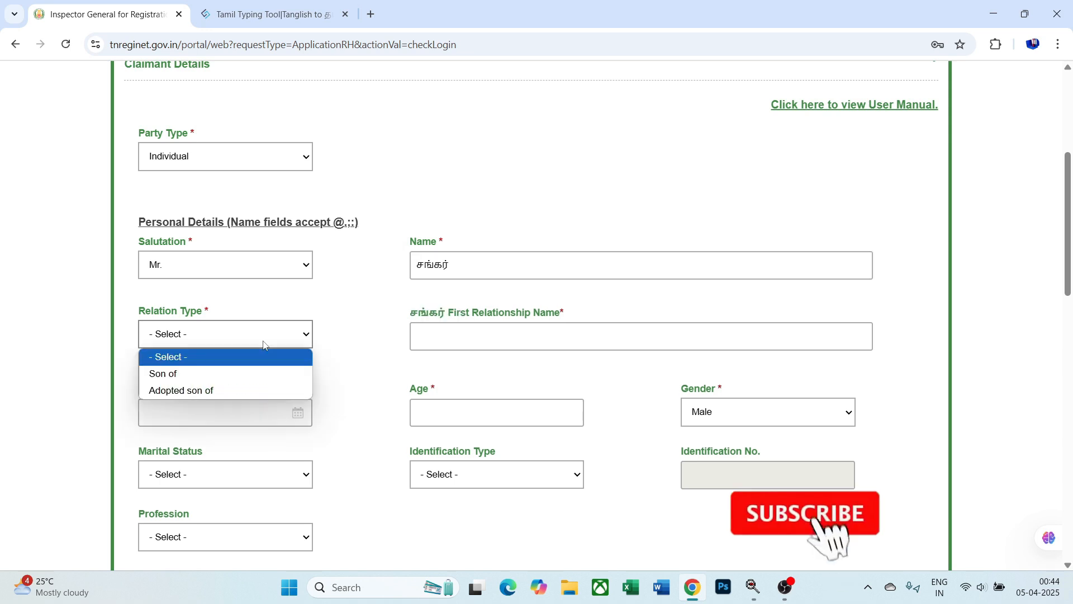
left_click(259, 373)
left_click(438, 330)
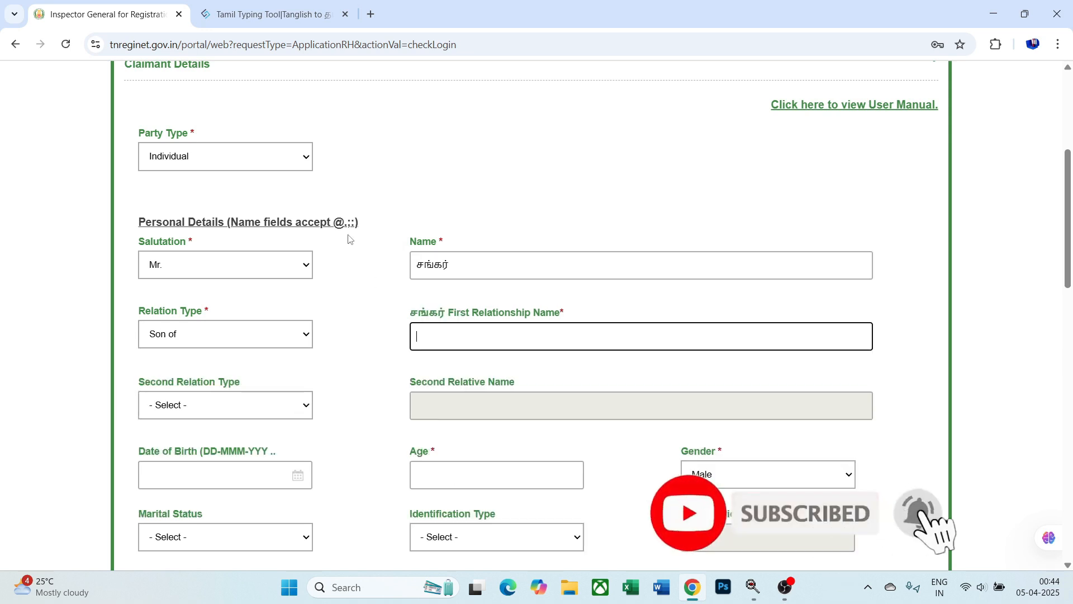
left_click(268, 14)
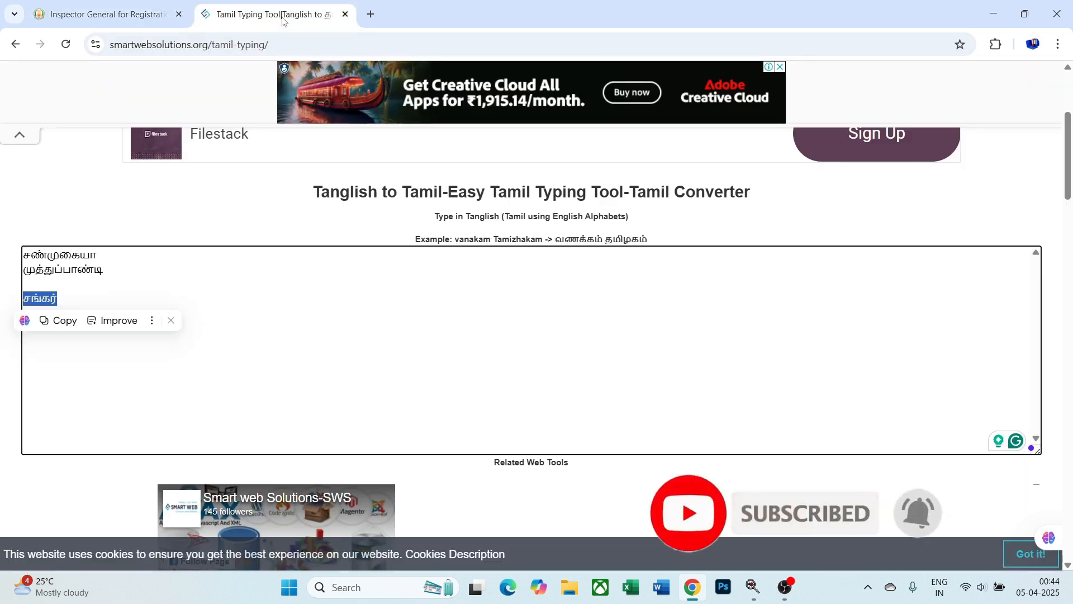
left_click(336, 292)
- Convert the father's name to Tamil and paste it into First Relationship Name
type("PONRAJ")
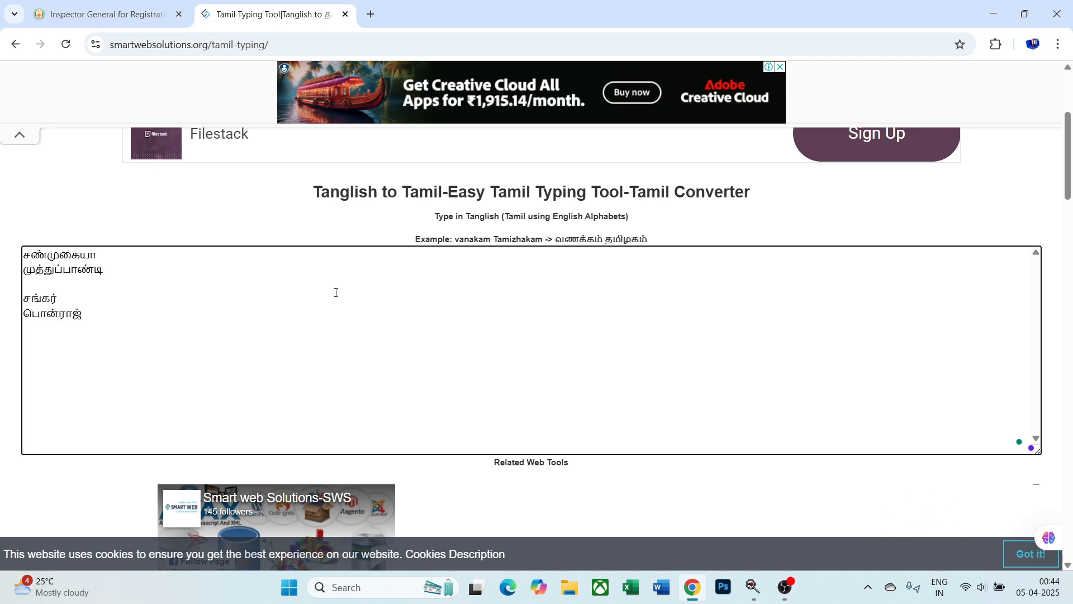
double_click(68, 314)
key("ctrl+c")
key("ctrl+Tab")
key("ctrl+v")
scroll(433, 328, "down", 3)
left_click(257, 270)
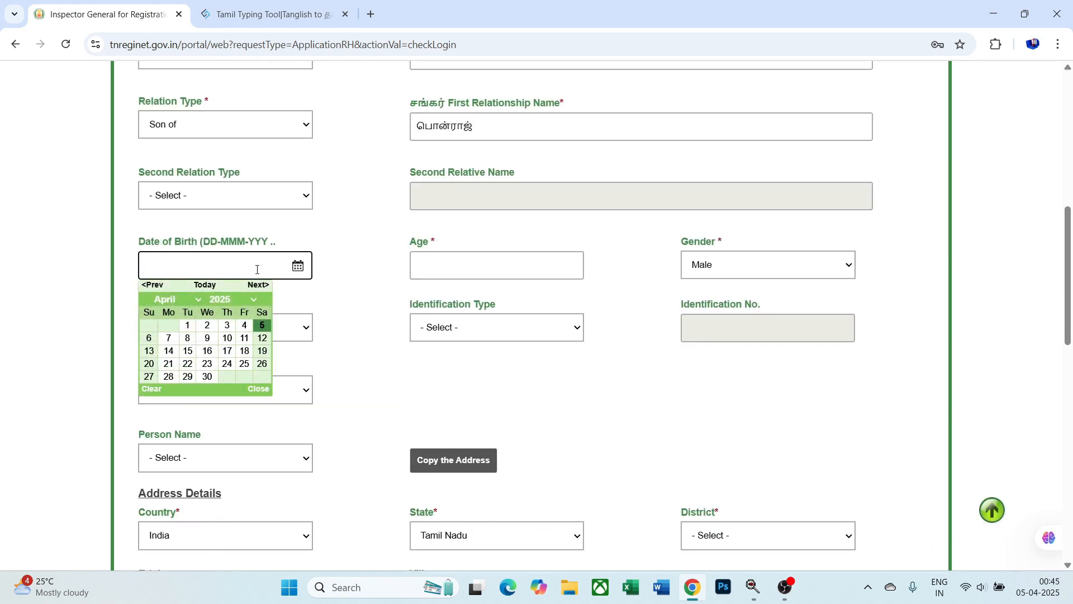
left_click(236, 301)
scroll(226, 221, "up", 10)
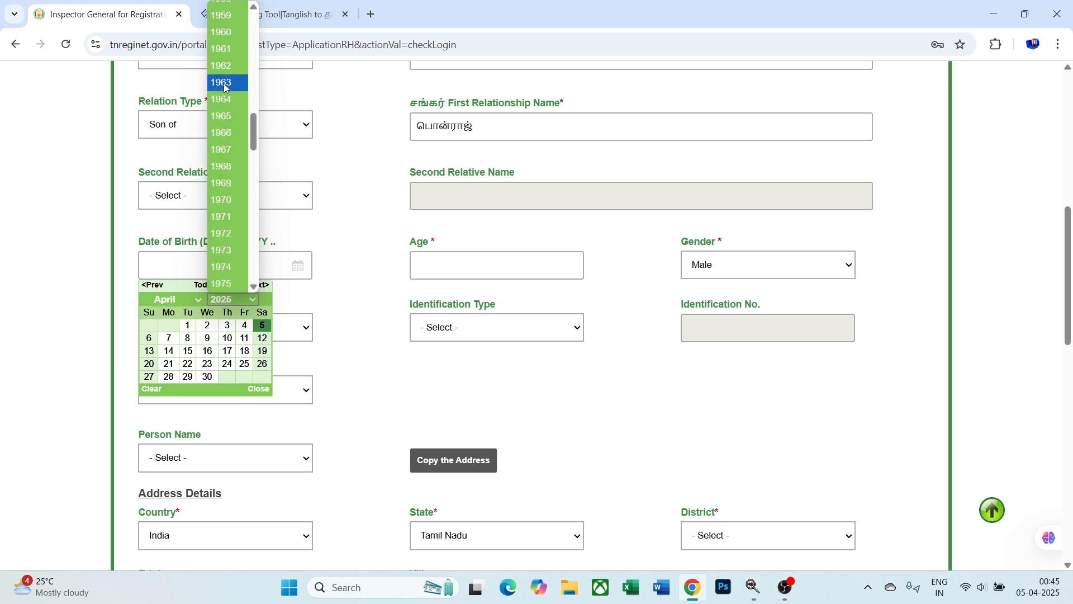
left_click(227, 50)
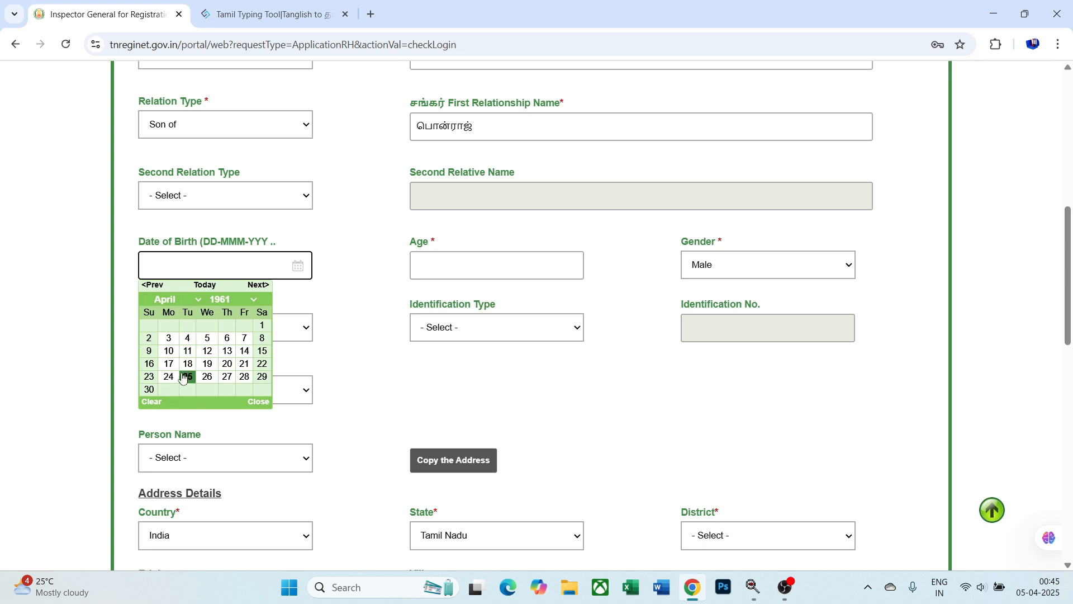
left_click(262, 364)
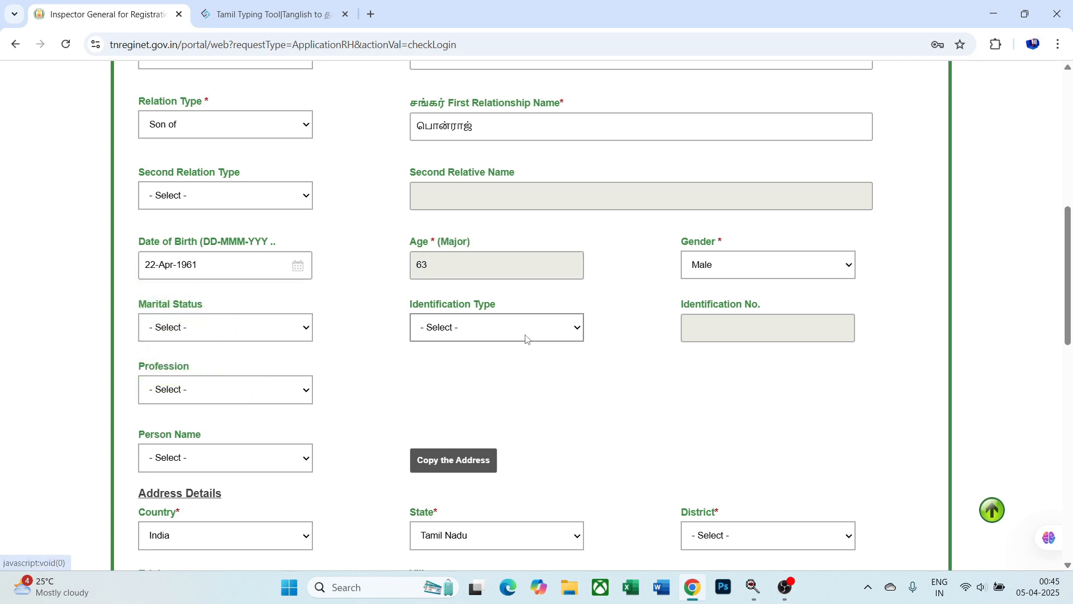
- Choose Uidai-Aadhaar identification, enter the Aadhaar number, and give authentication consent
left_click(535, 335)
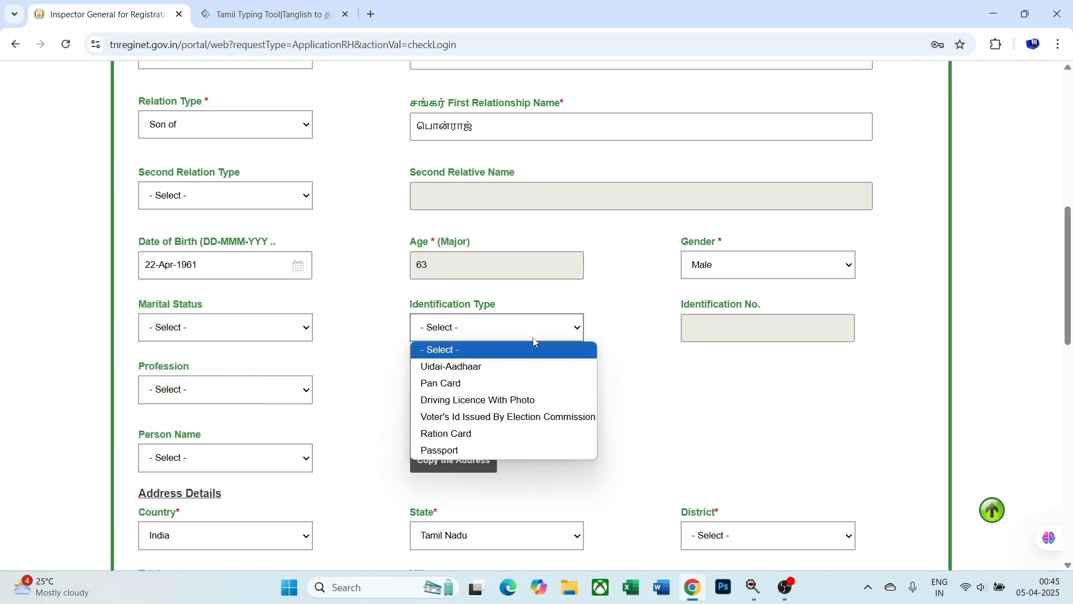
left_click(535, 367)
left_click(729, 330)
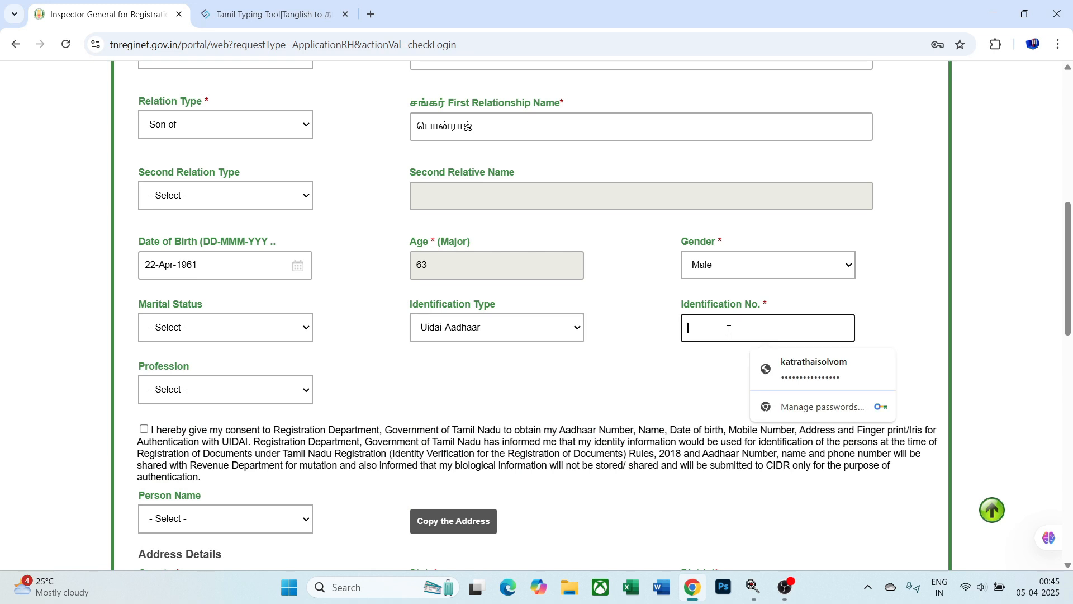
type("•••••")
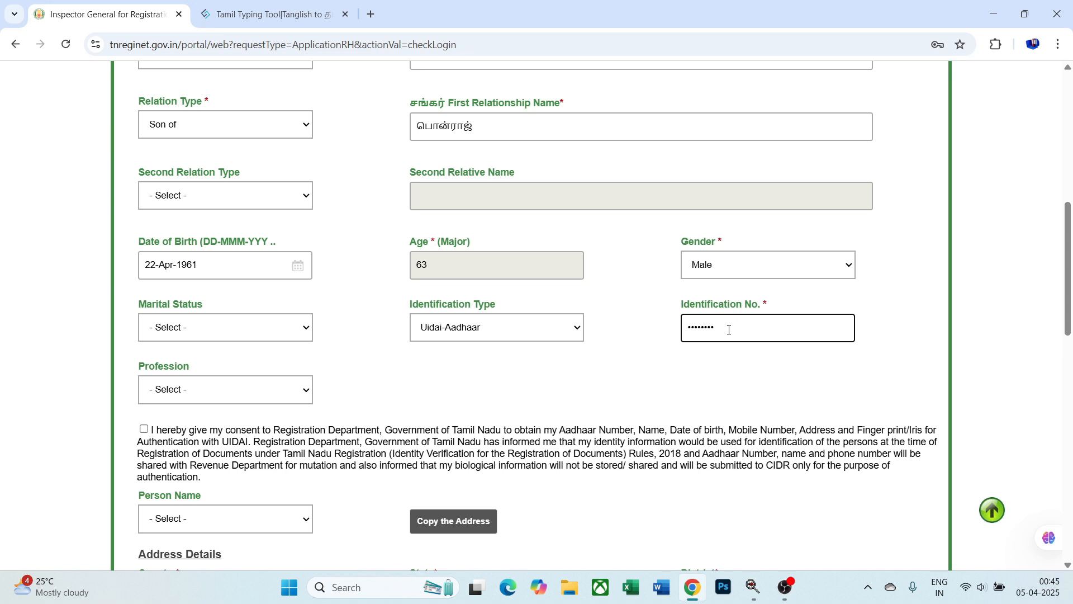
scroll(431, 336, "down", 2)
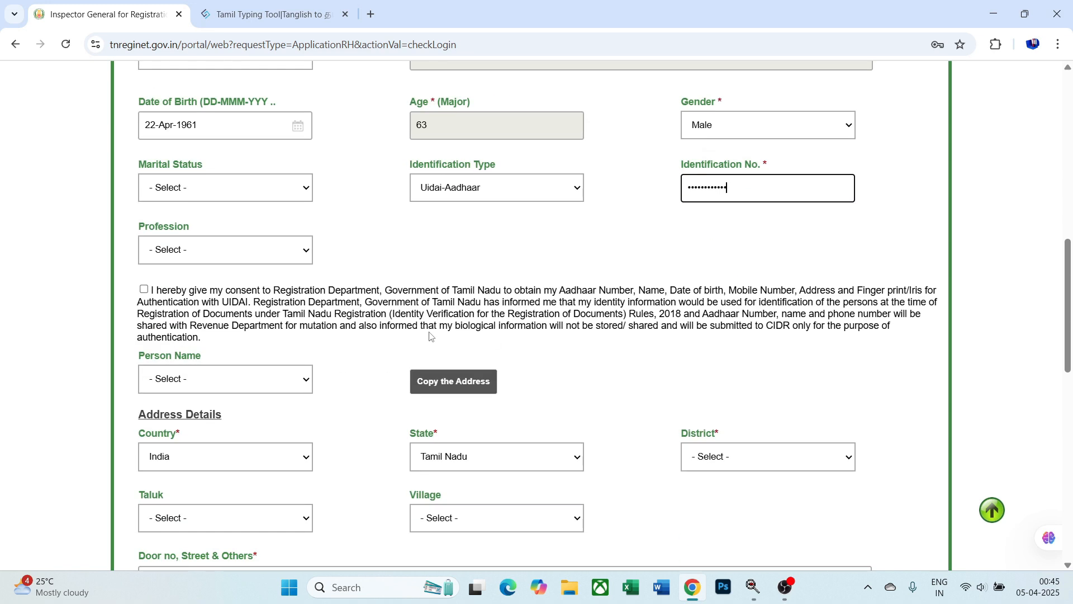
left_click(144, 289)
scroll(326, 290, "down", 2)
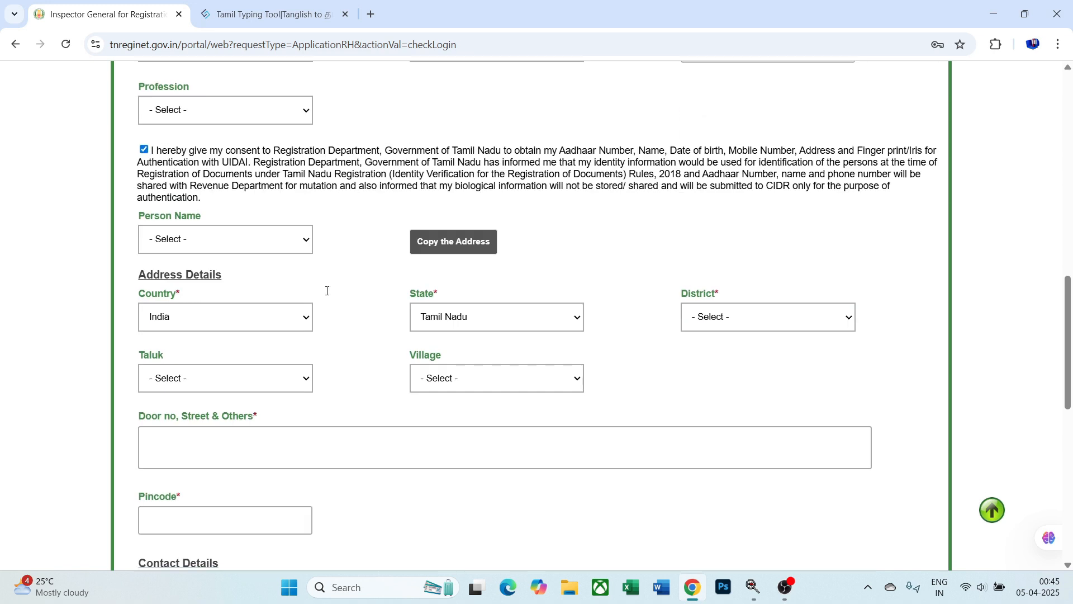
- Set the district to Tirunelveli and enter the claimant's door number and street
left_click(728, 317)
scroll(731, 234, "down", 3)
scroll(731, 234, "down", 3)
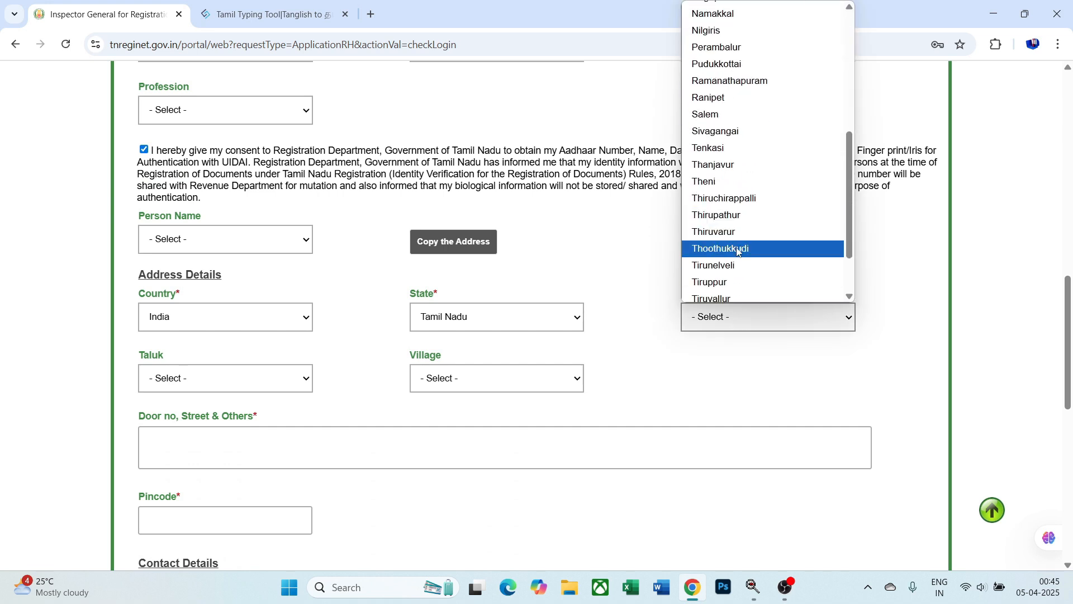
scroll(727, 210, "down", 1)
left_click(726, 192)
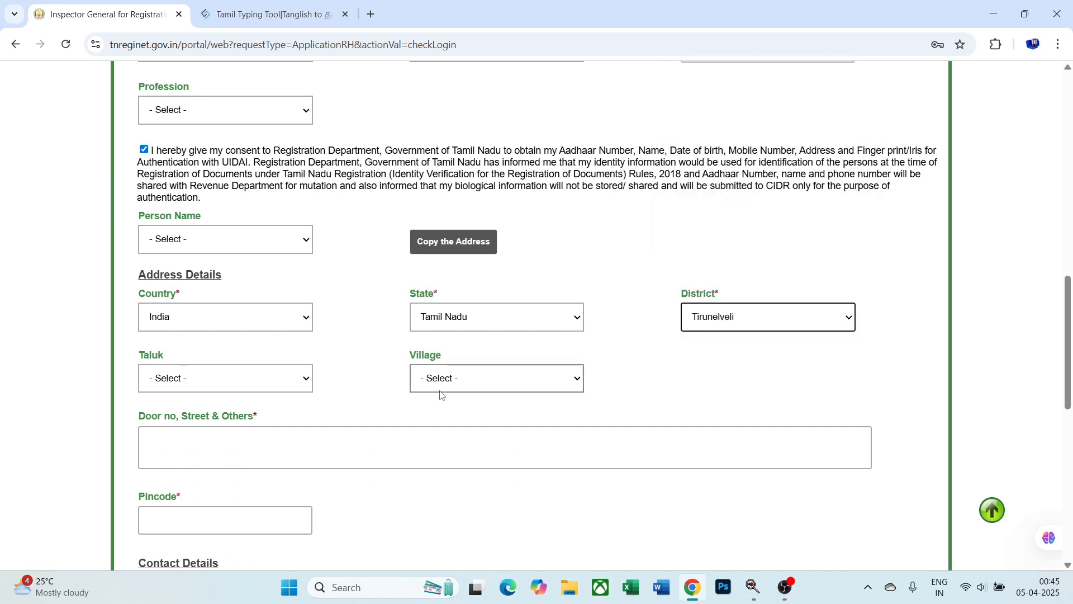
left_click(404, 443)
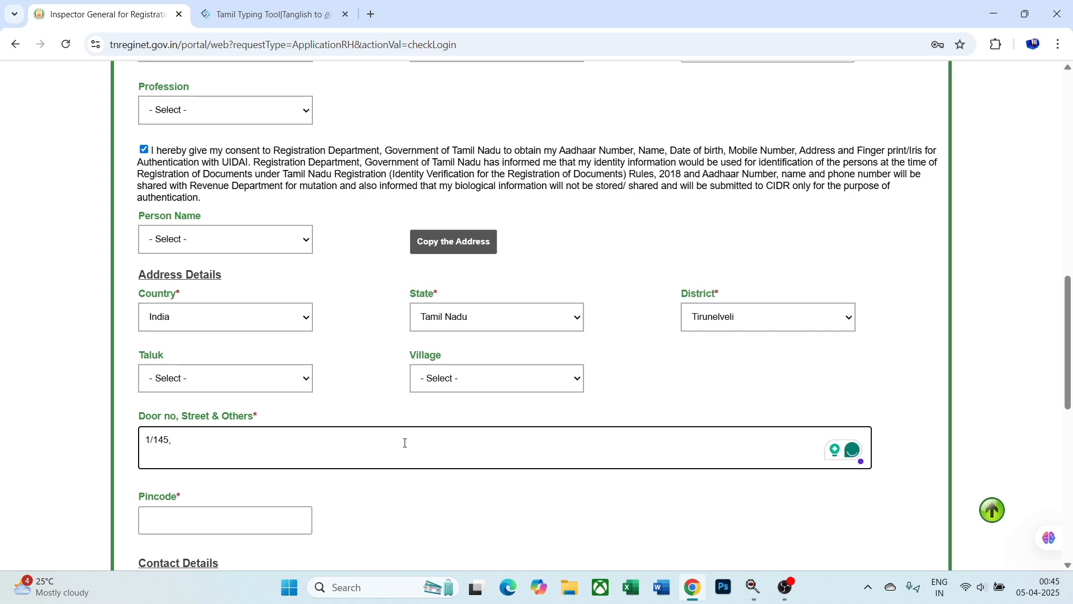
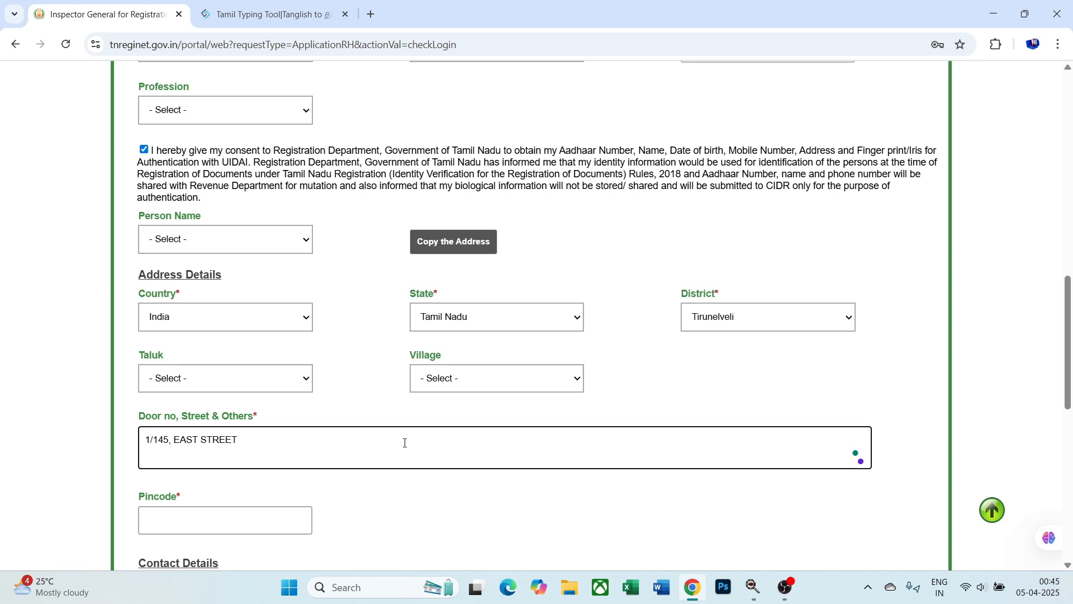
- Fill in the claimant's pincode and mobile number
scroll(404, 443, "down", 2)
left_click(270, 369)
type("627911")
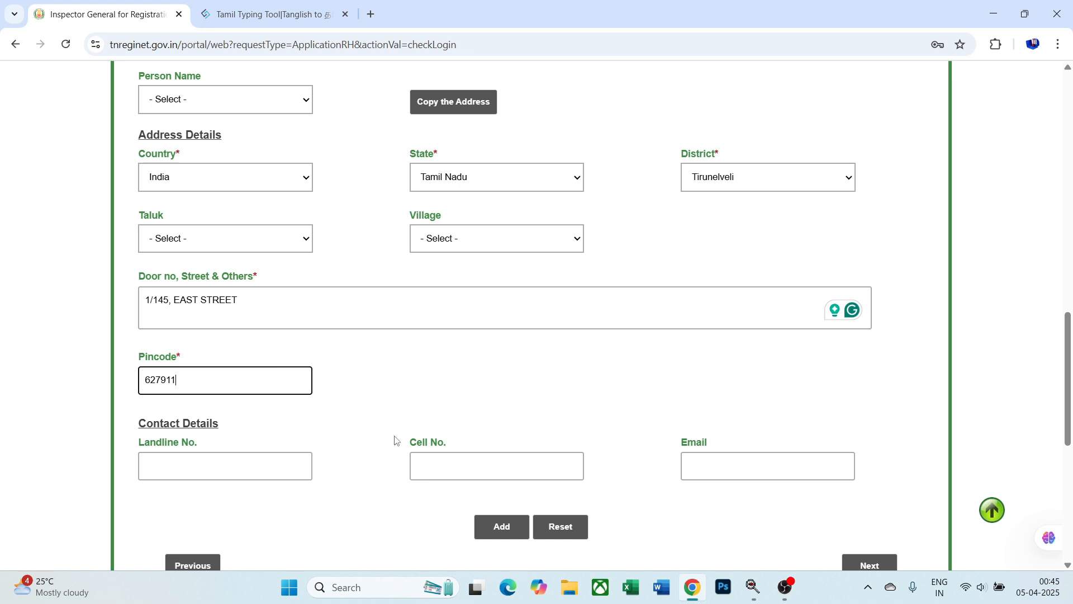
left_click(423, 467)
type("123")
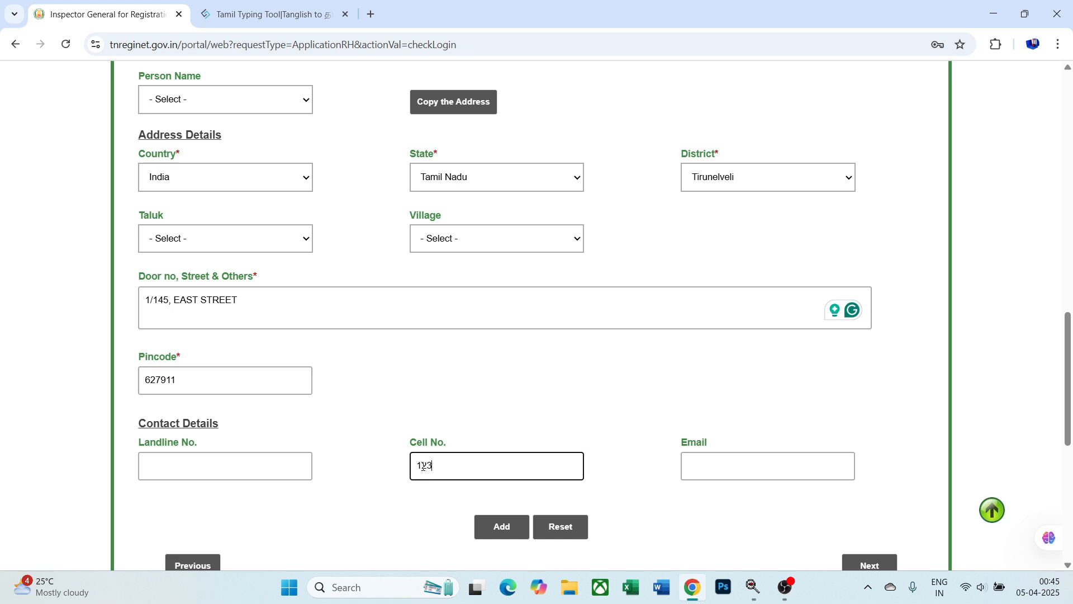
type("4567890")
scroll(486, 443, "down", 2)
- Add the claimant row to the party list and proceed to Representative Details
left_click(500, 396)
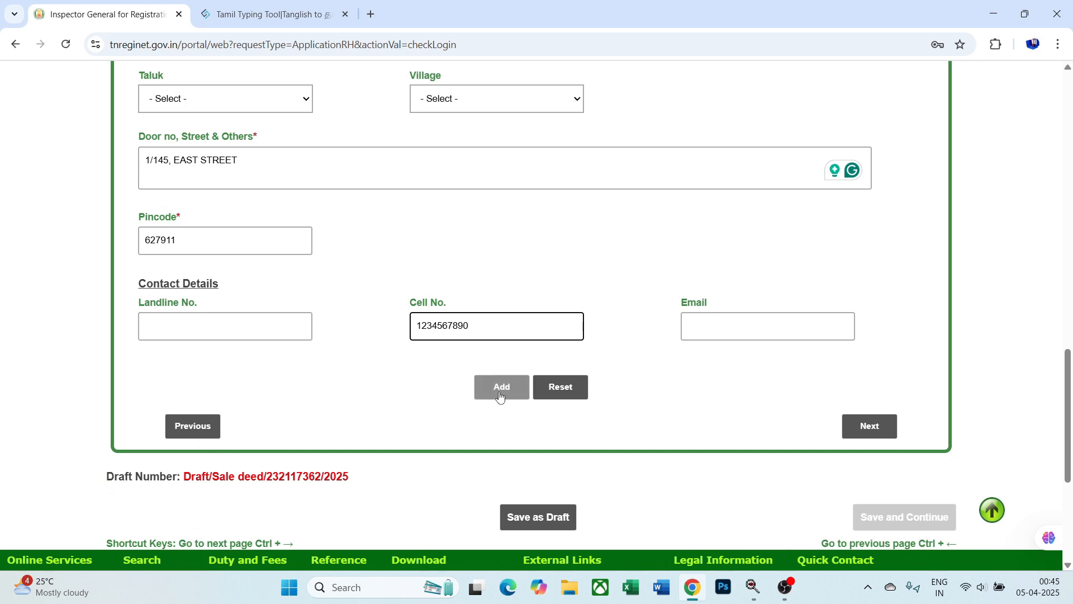
scroll(619, 344, "down", 15)
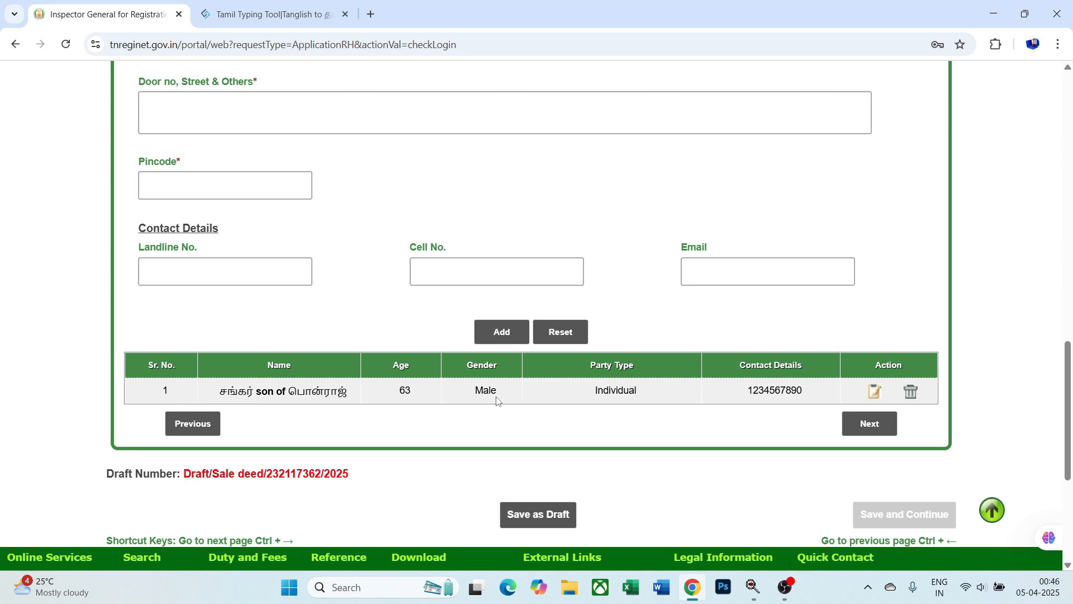
left_click(877, 423)
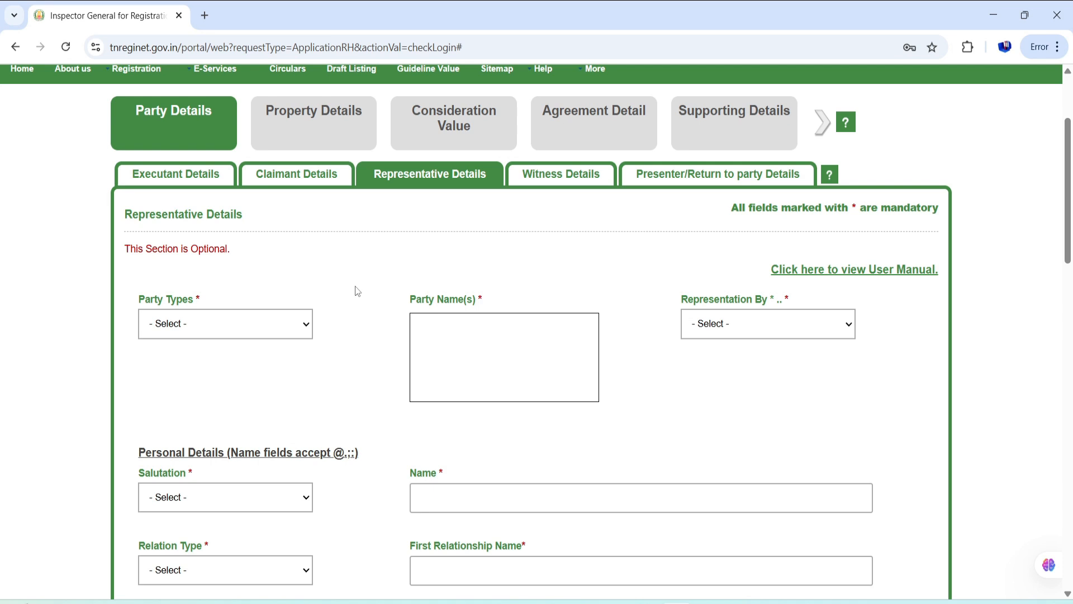
- Mark the Executant as represented by a General Power Agent and bring up the document search
scroll(354, 319, "down", 1)
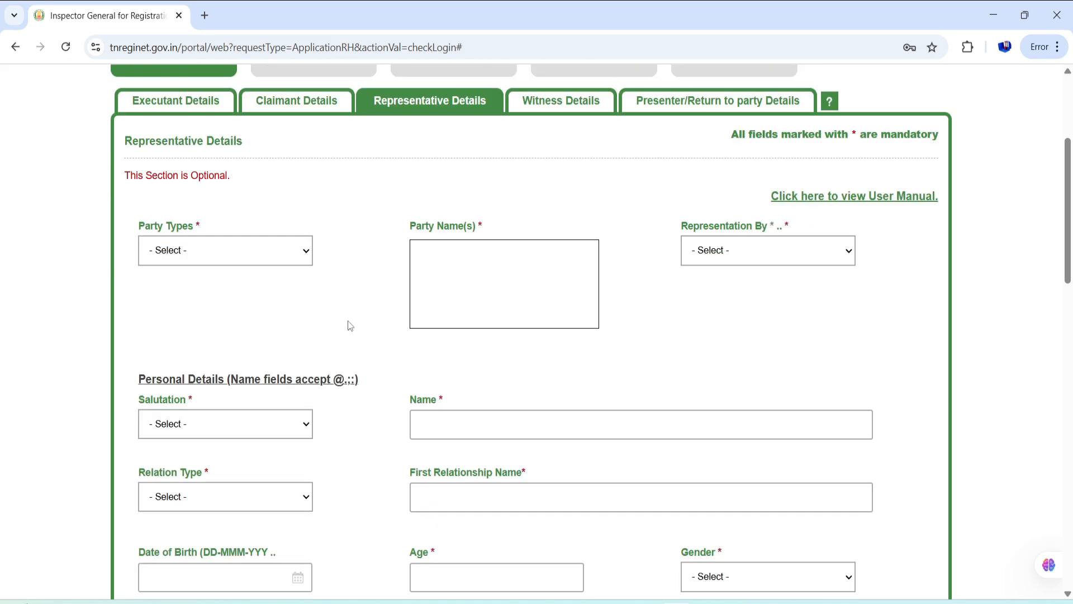
left_click(261, 258)
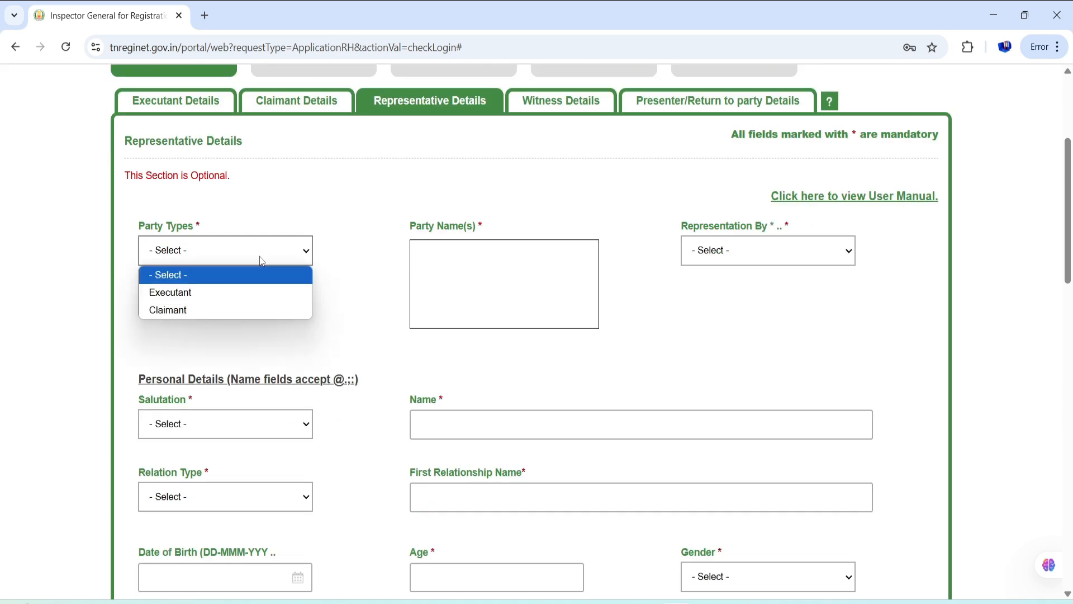
left_click(273, 291)
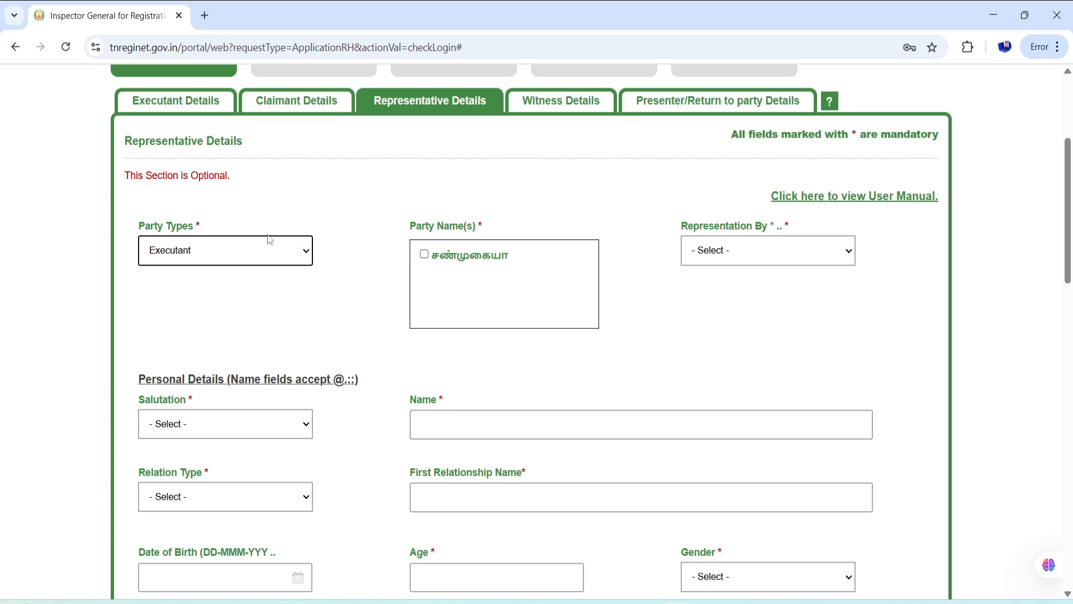
left_click(426, 255)
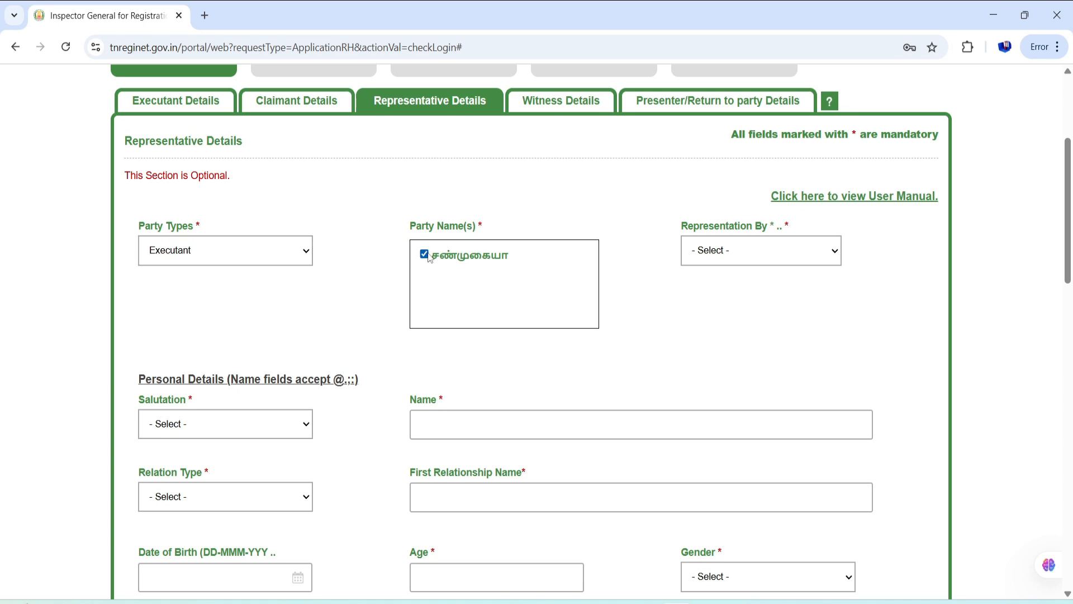
left_click(787, 250)
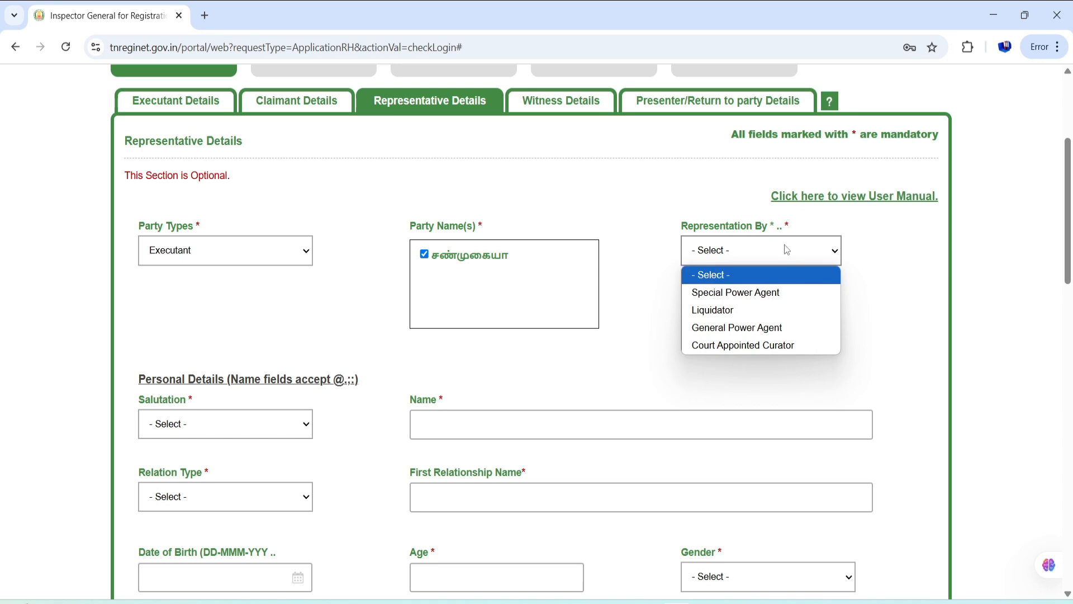
left_click(782, 334)
scroll(484, 348, "down", 3)
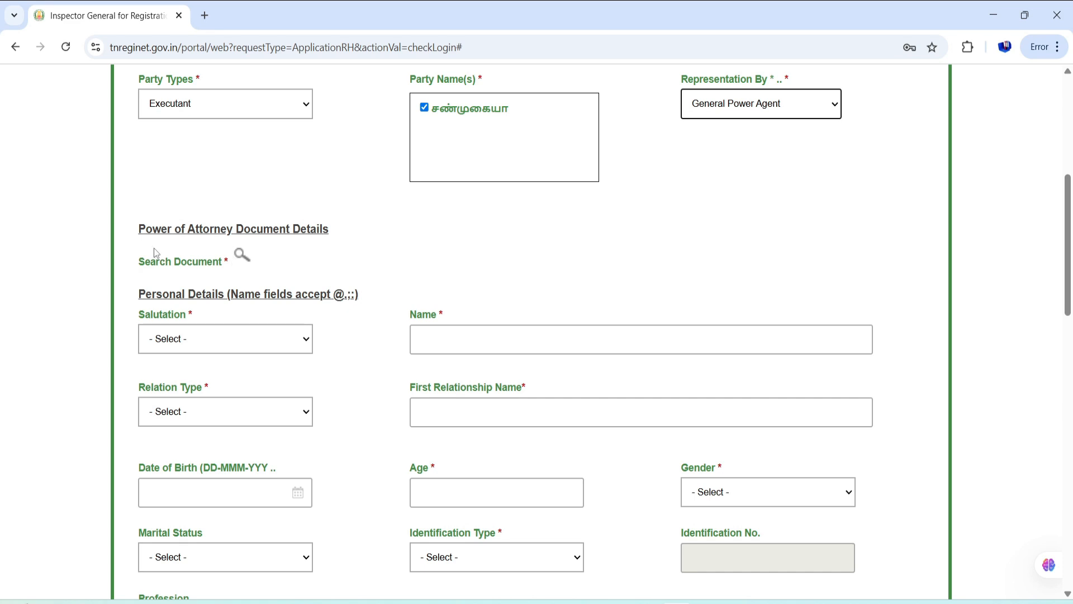
left_click(242, 255)
- Search for document 1330 in Book 1 at the Rajasinga mangalam sub registrar office
scroll(453, 253, "down", 2)
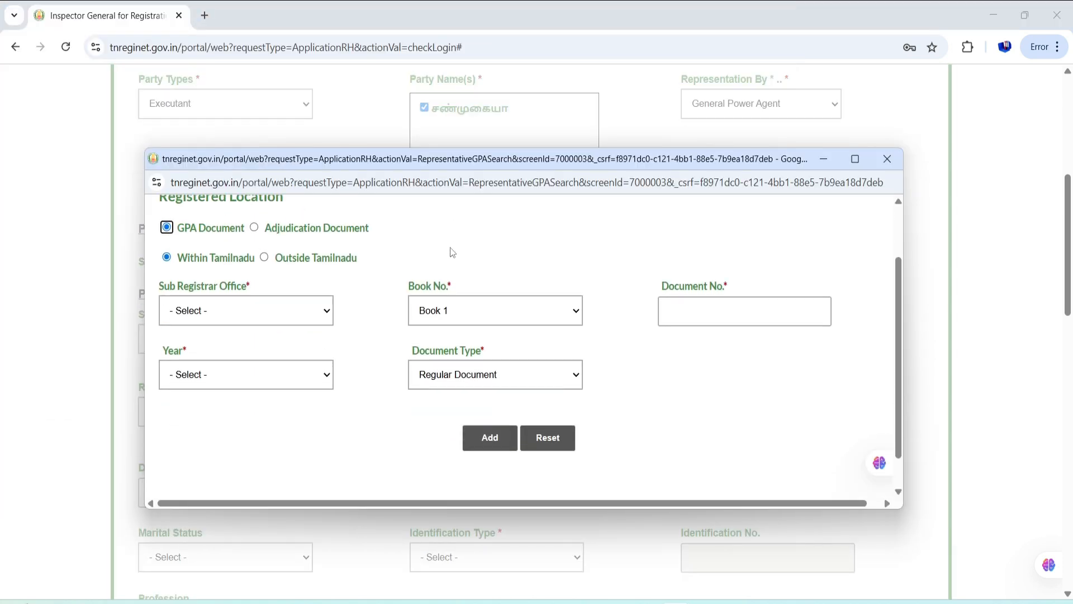
scroll(452, 251, "up", 2)
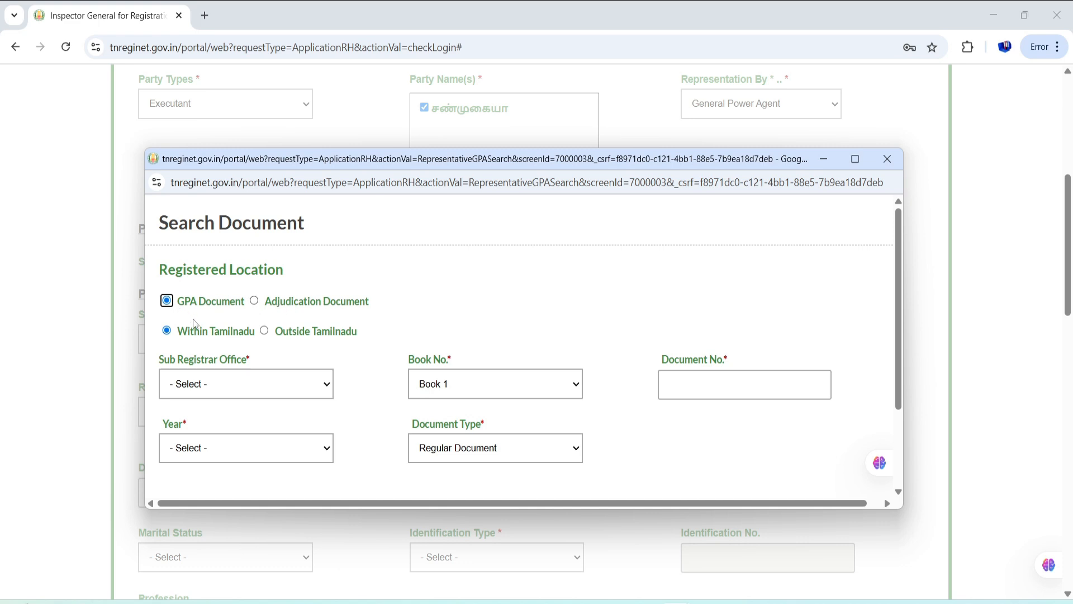
scroll(196, 322, "down", 2)
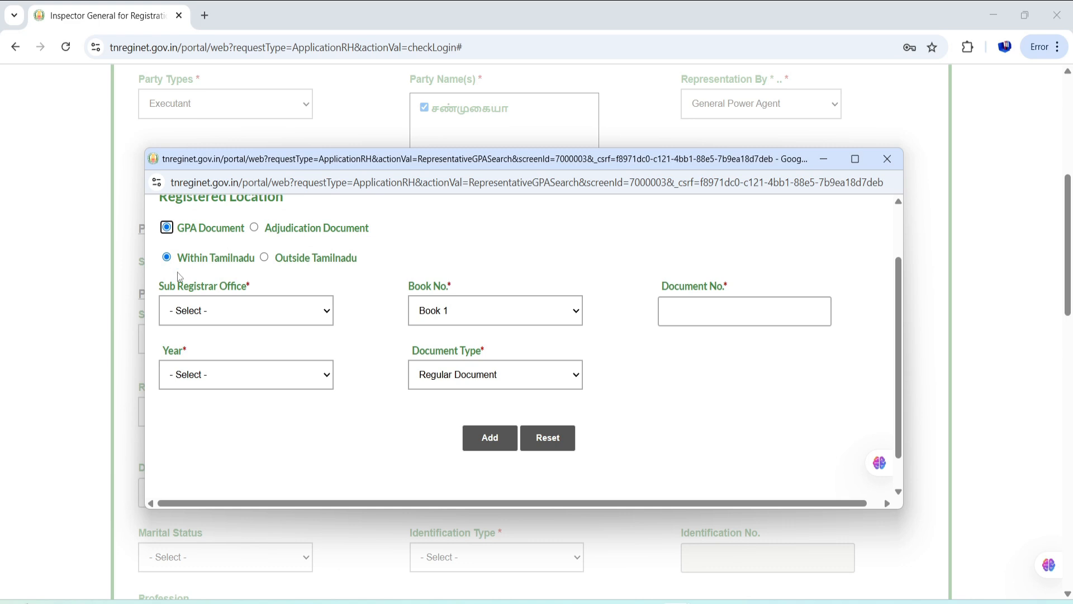
scroll(244, 316, "up", 2)
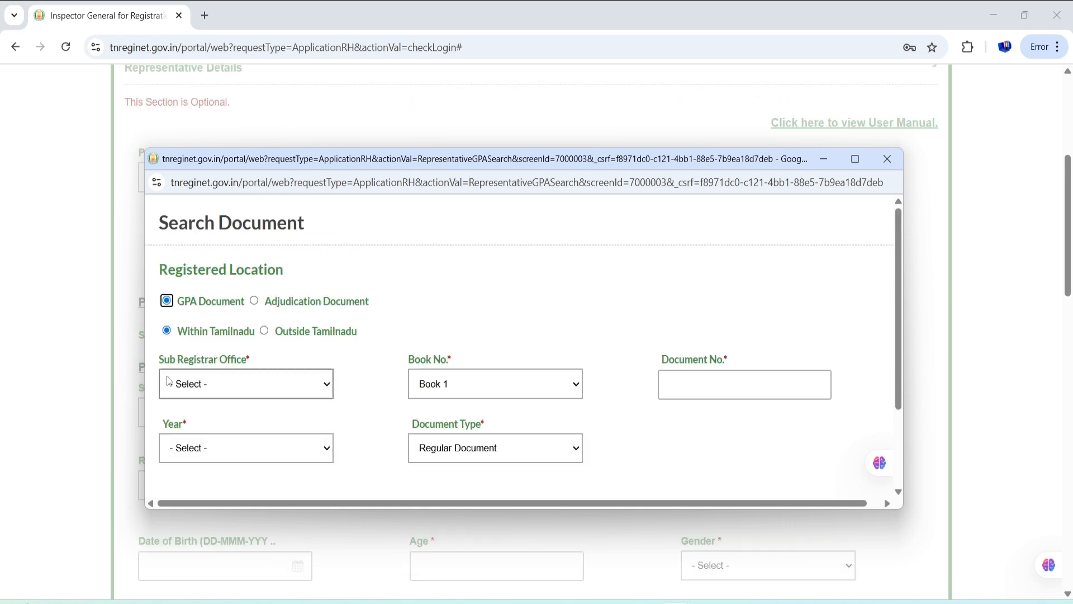
left_click(239, 390)
key("r")
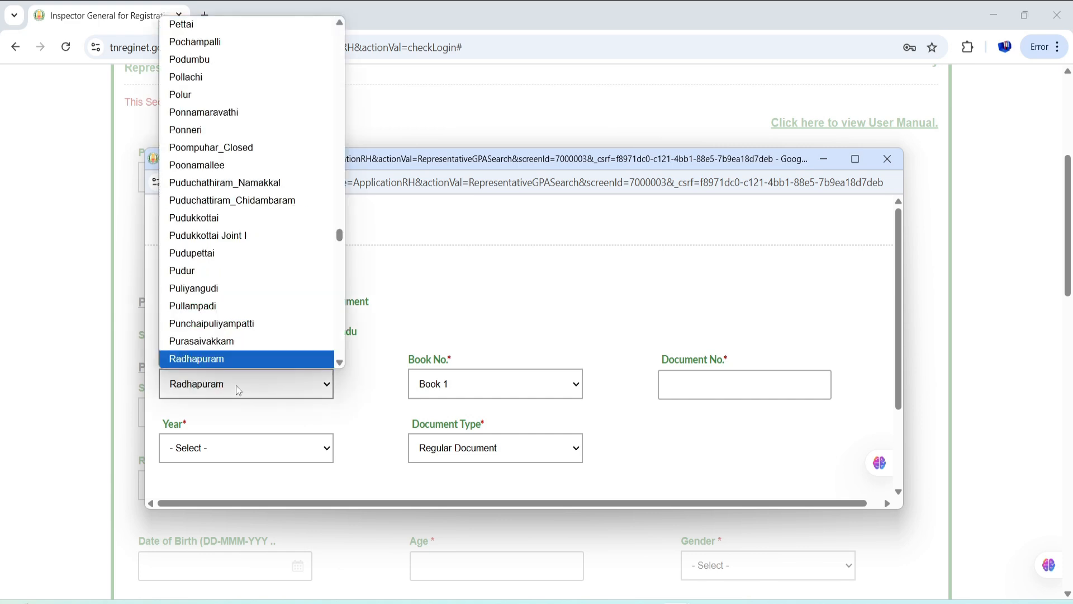
key("Down")
key("Down")
key("Down")
key("Return")
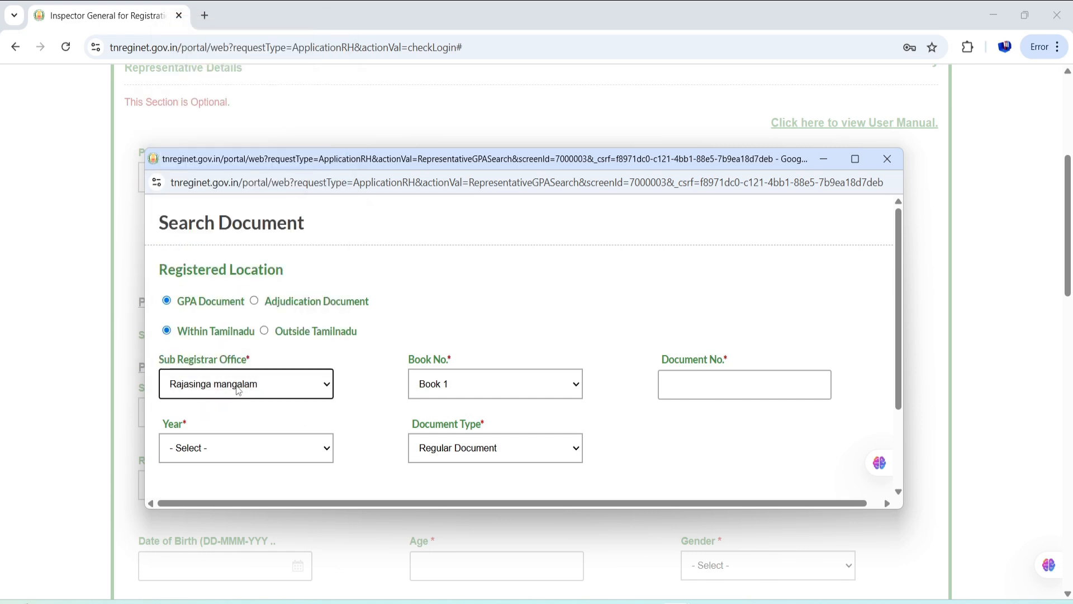
scroll(238, 389, "down", 3)
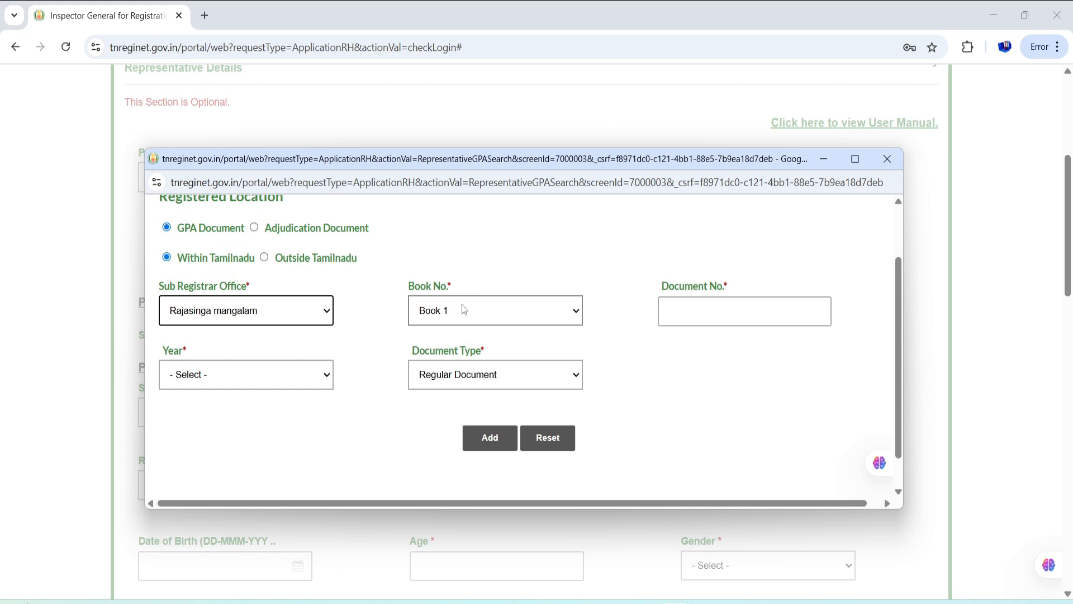
left_click(464, 310)
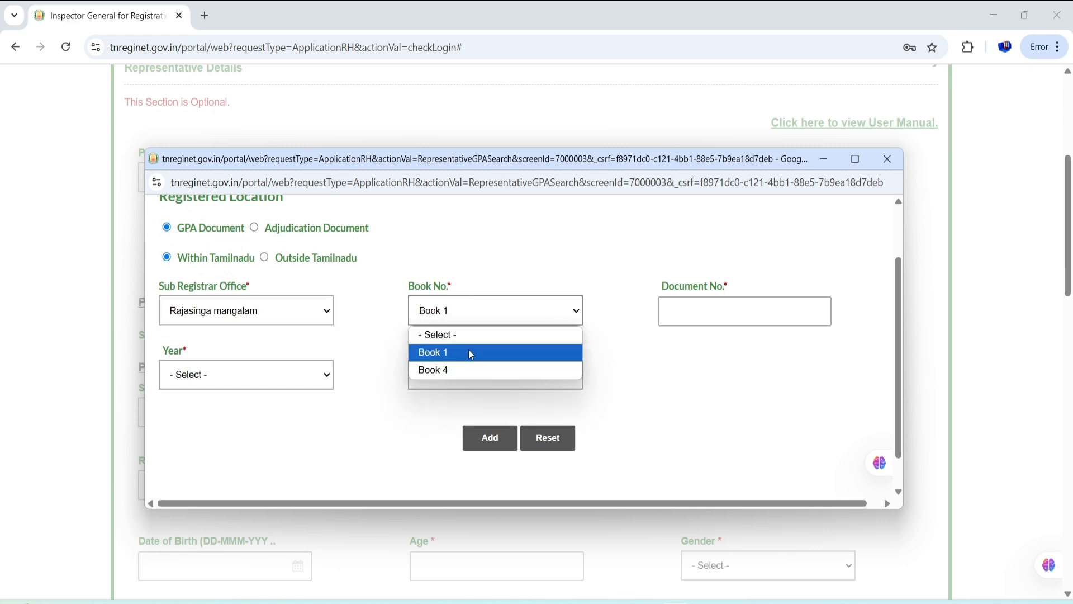
left_click(492, 314)
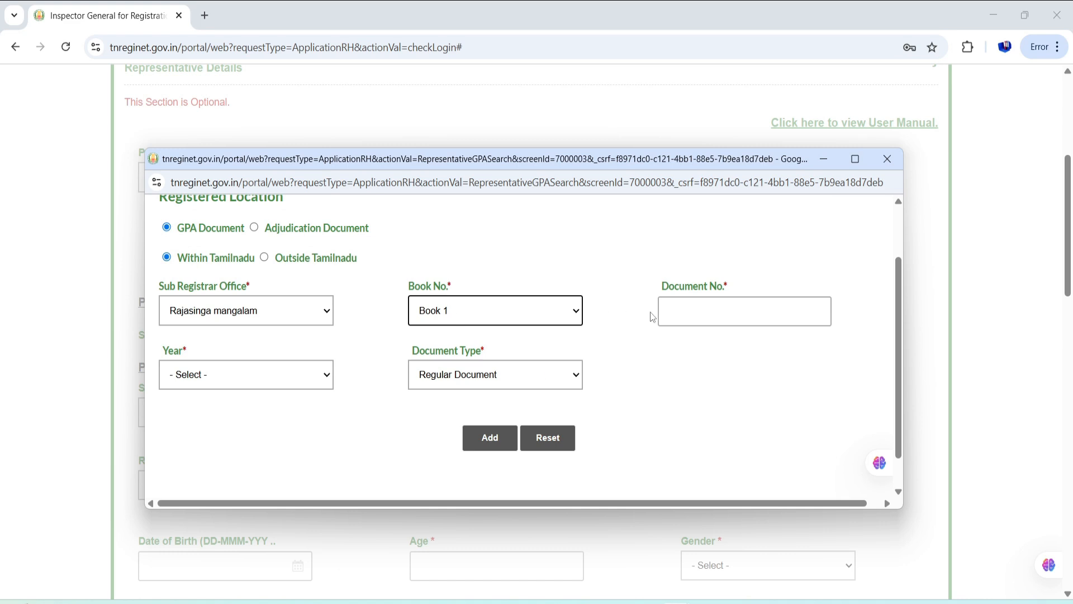
left_click(688, 310)
type("1330")
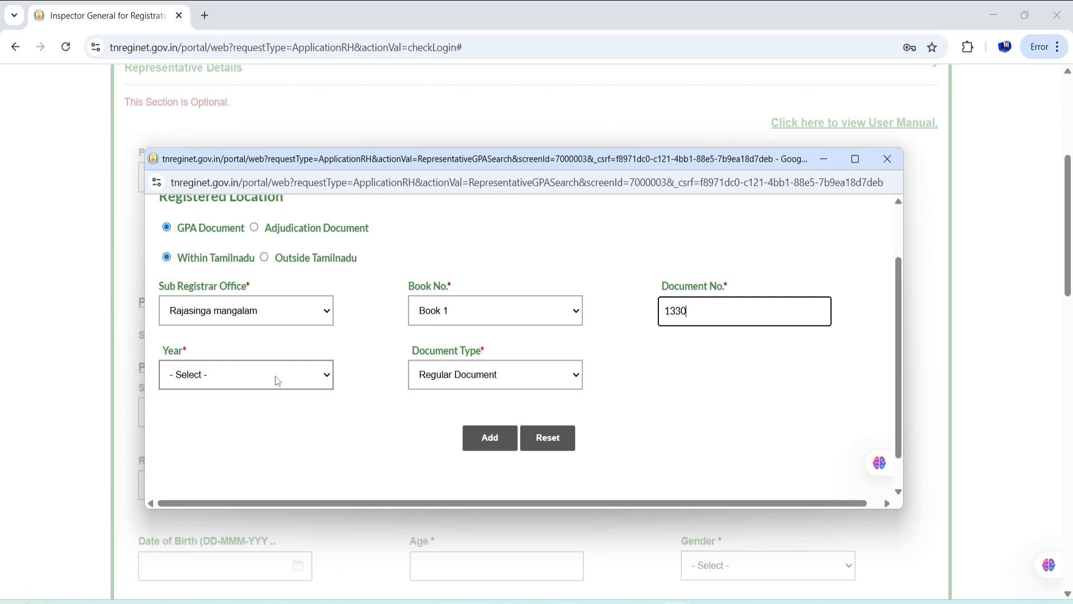
- Set year 2022 and Regular Document, add the found record, and submit it
left_click(275, 376)
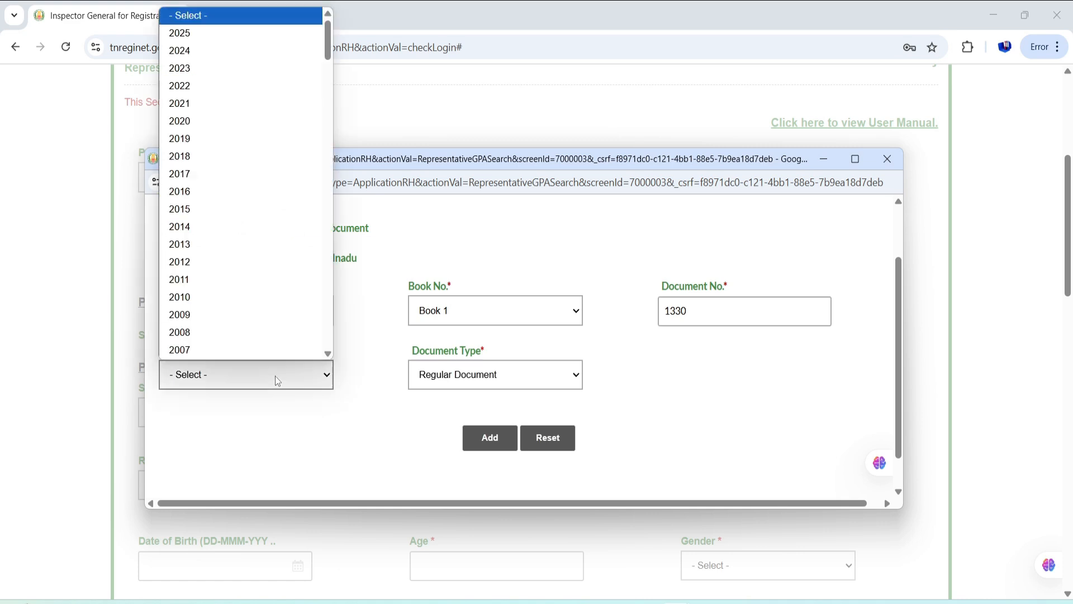
left_click(233, 87)
left_click(480, 380)
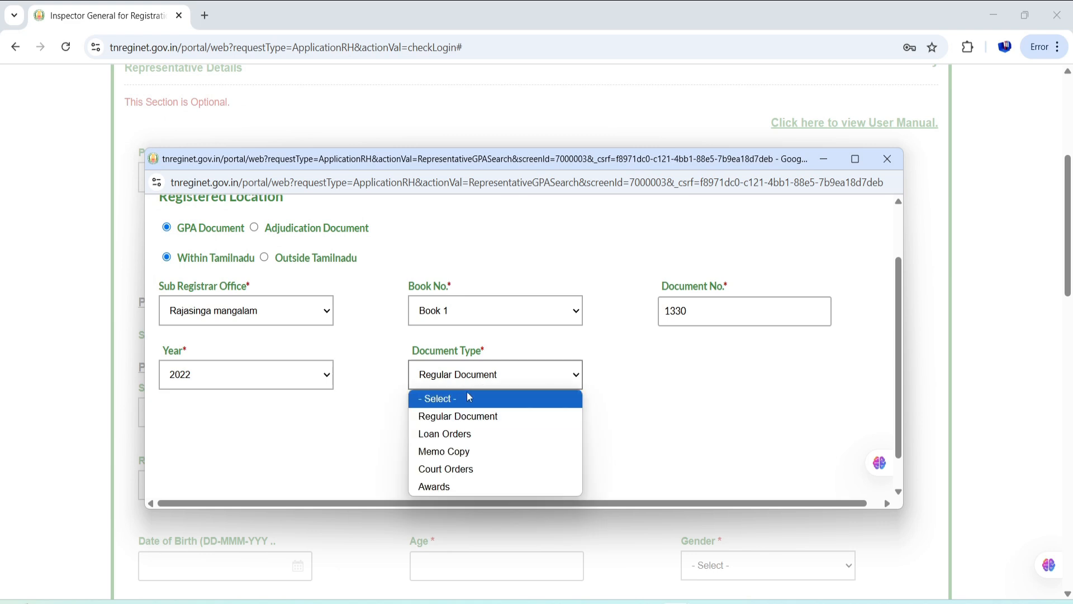
left_click(457, 414)
left_click(494, 438)
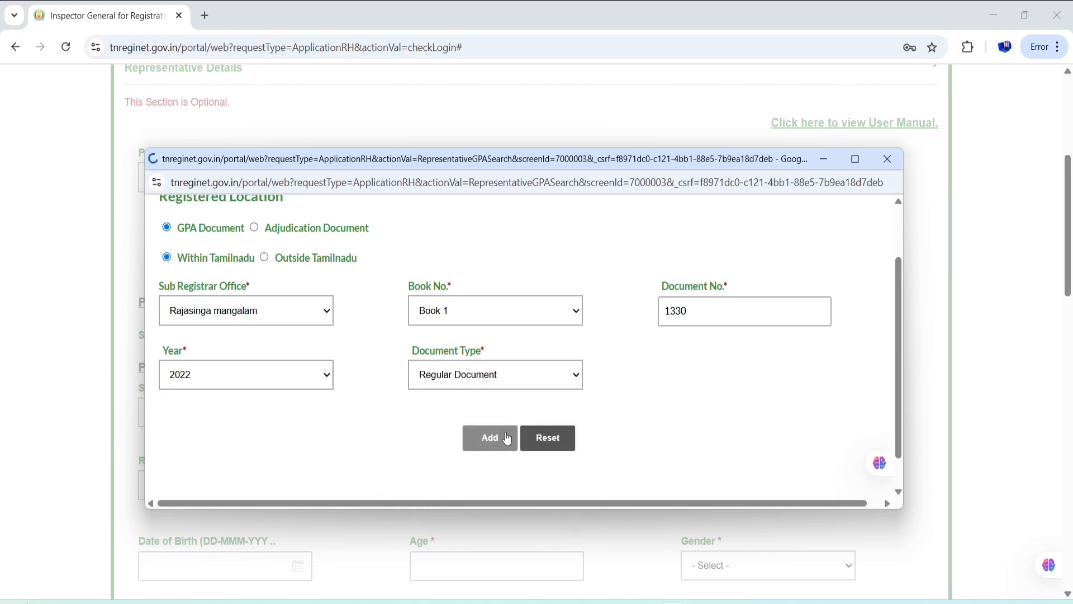
scroll(357, 423, "down", 3)
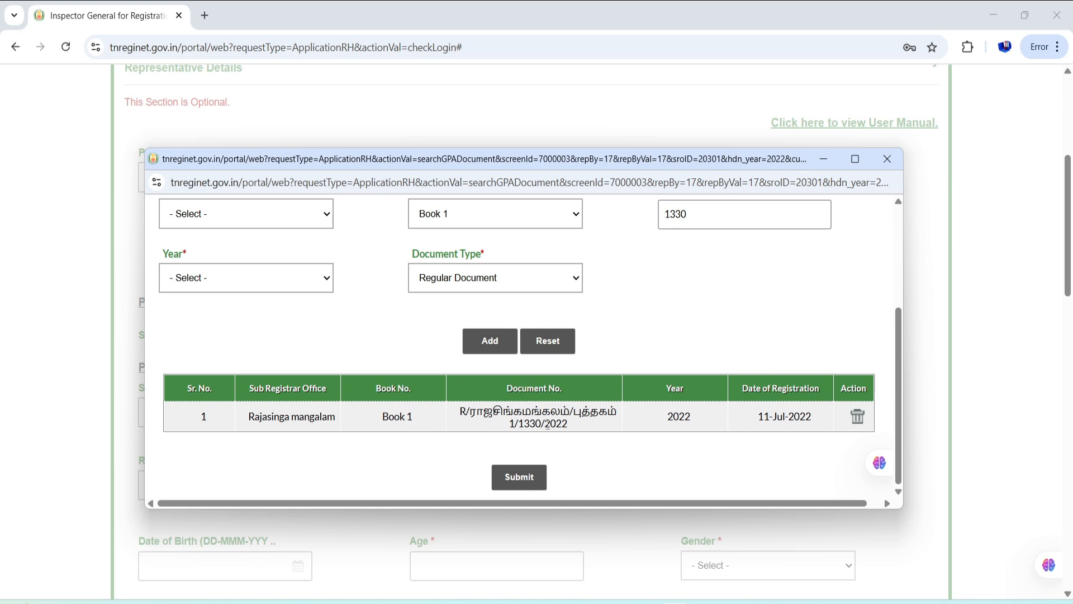
left_click(519, 477)
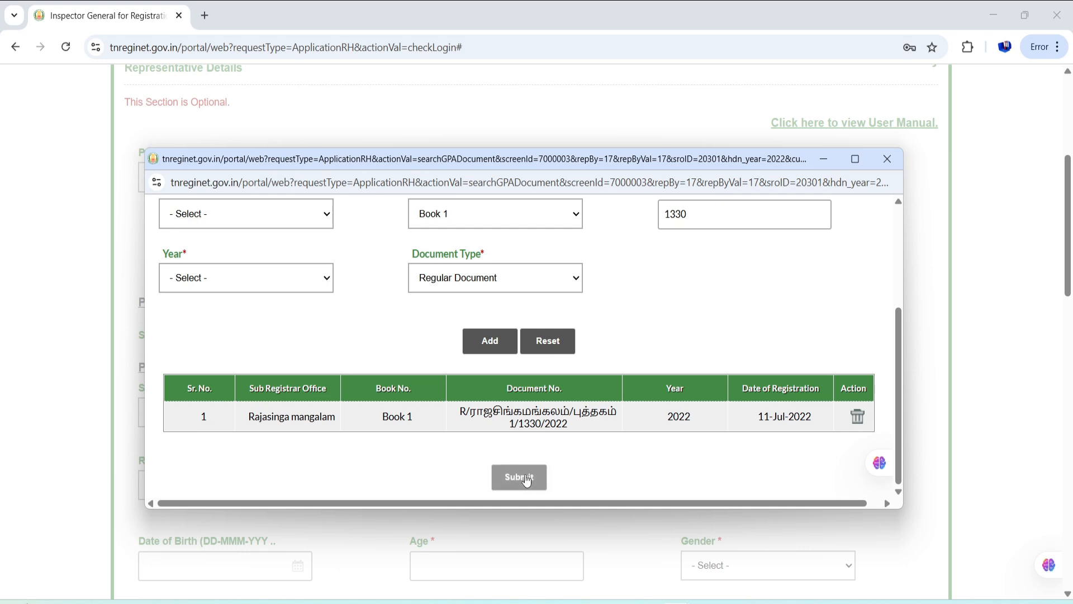
scroll(557, 366, "down", 9)
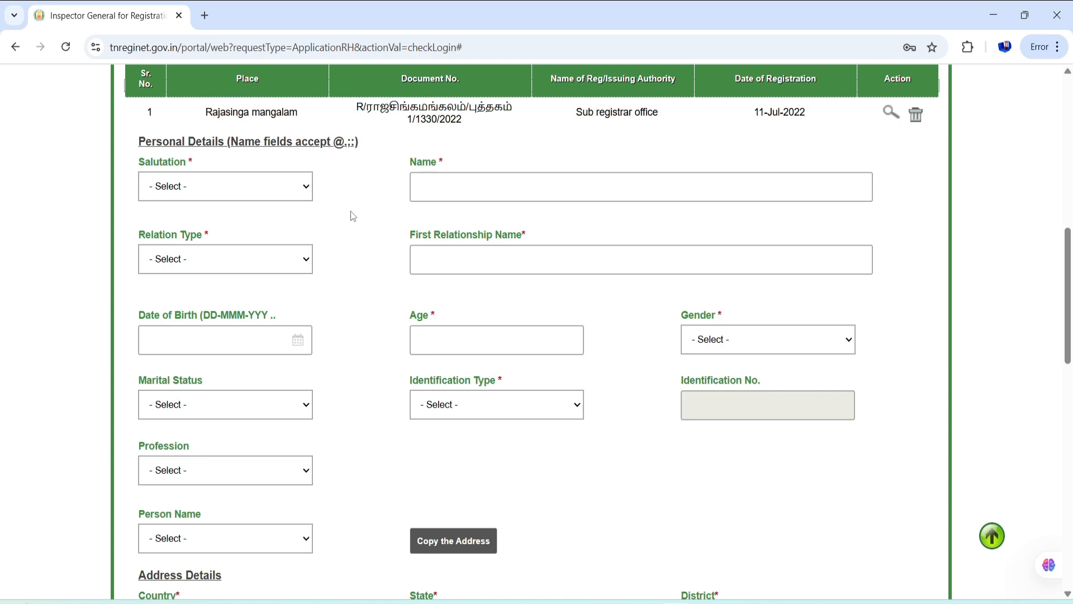
- Set the representative's salutation to Mr. and paste their Tamil-converted name into Name
left_click(281, 198)
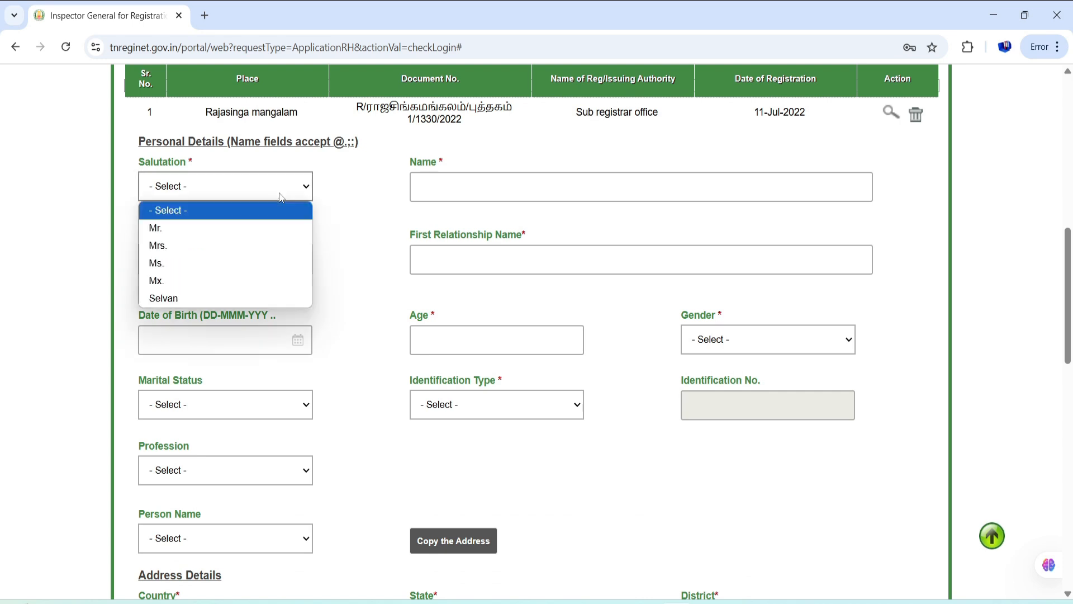
left_click(279, 228)
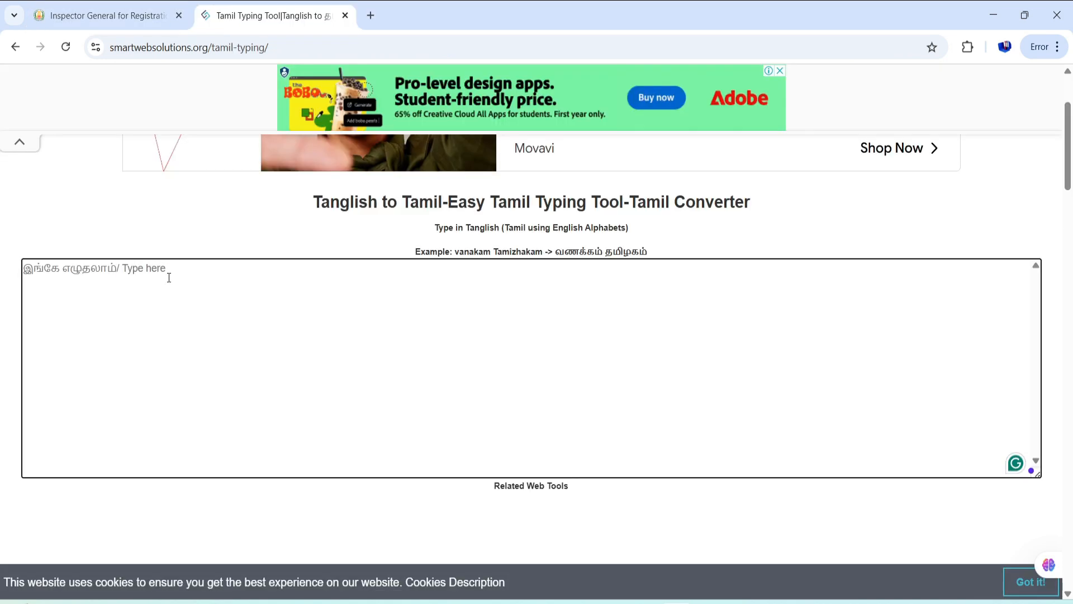
type("PANDI")
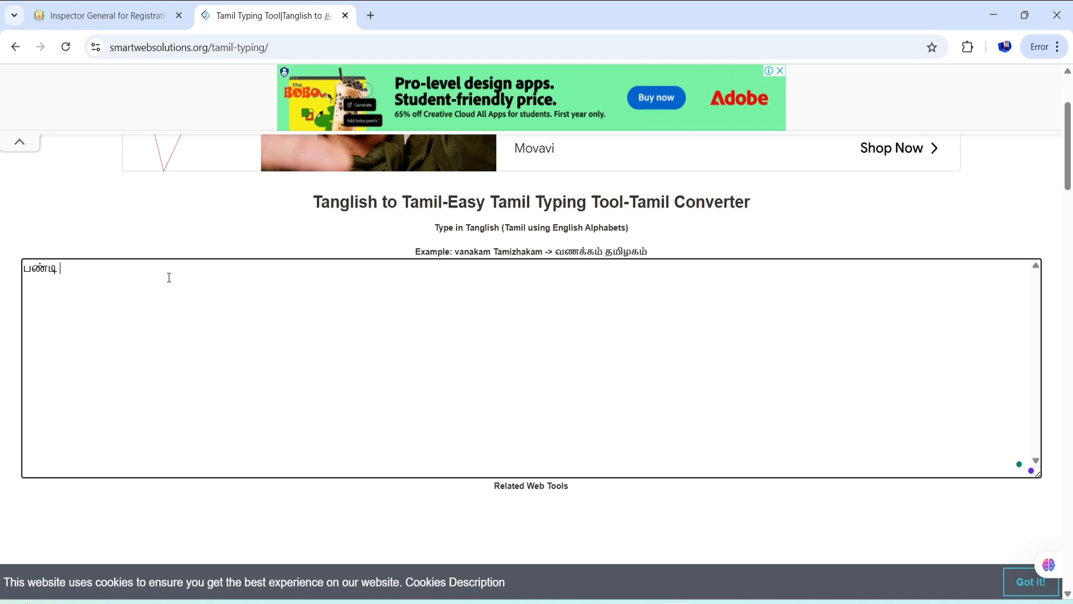
key("BackSpace")
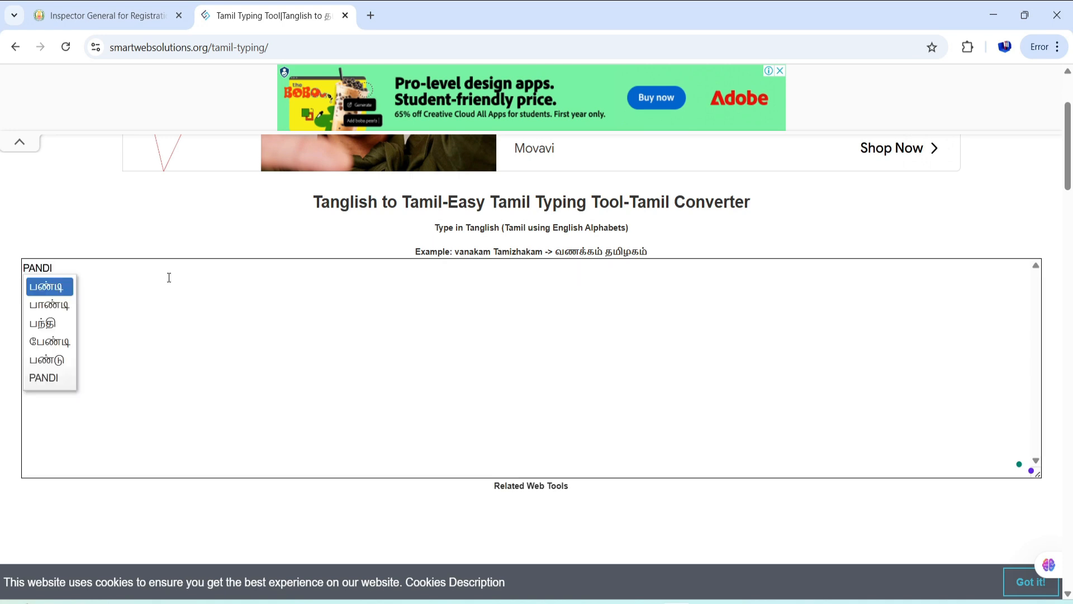
key("Down")
key("Return")
key("ctrl+a")
key("ctrl+c")
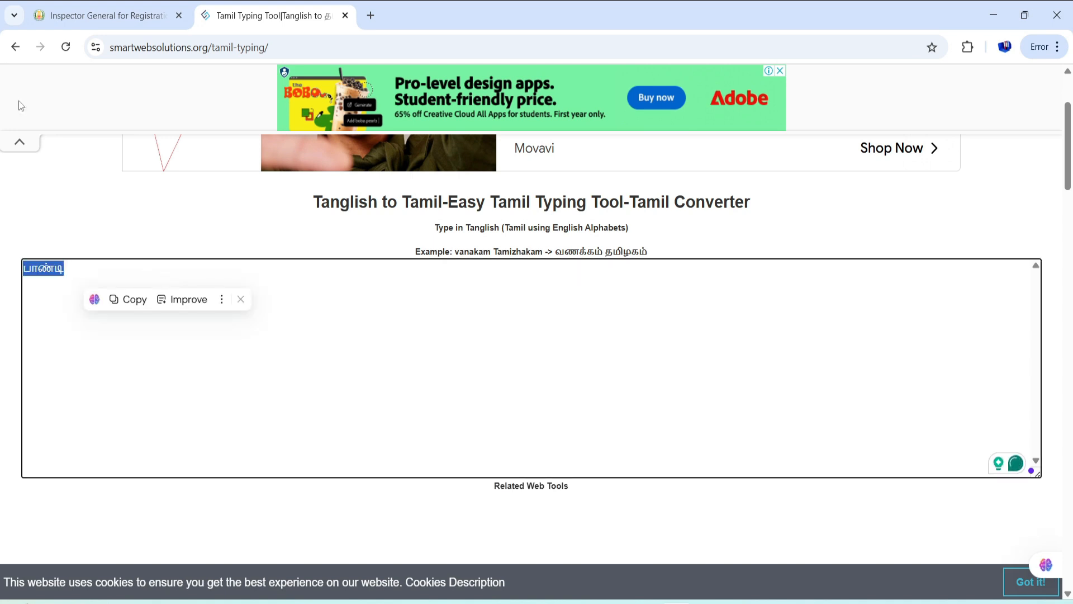
left_click(106, 15)
left_click(442, 187)
key("ctrl+v")
- Set relation type to Son of and enter the father's name in Tamil script
left_click(278, 258)
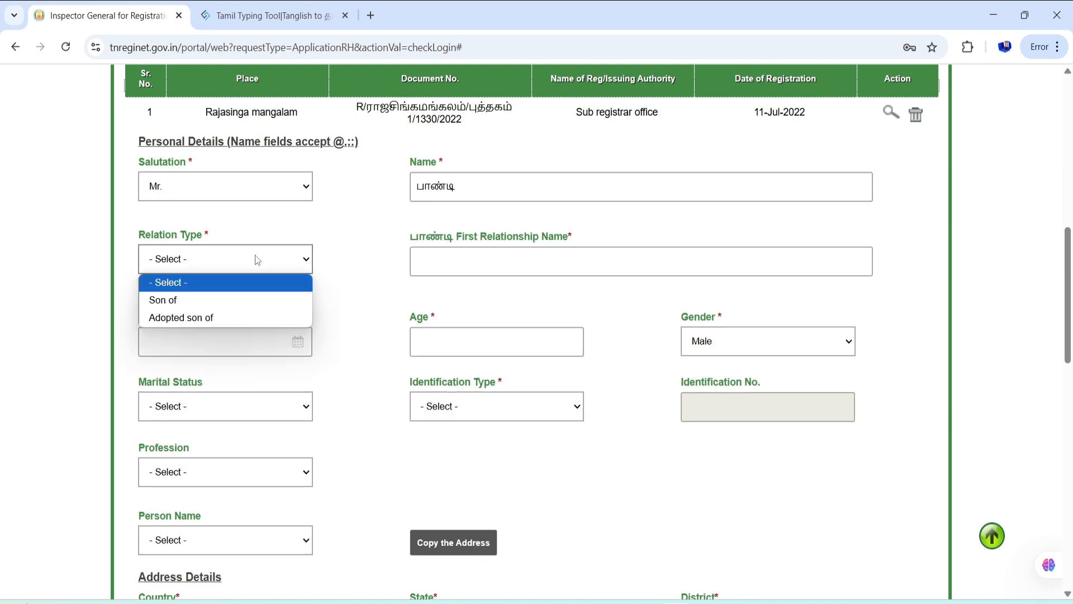
left_click(244, 300)
key("ctrl+Tab")
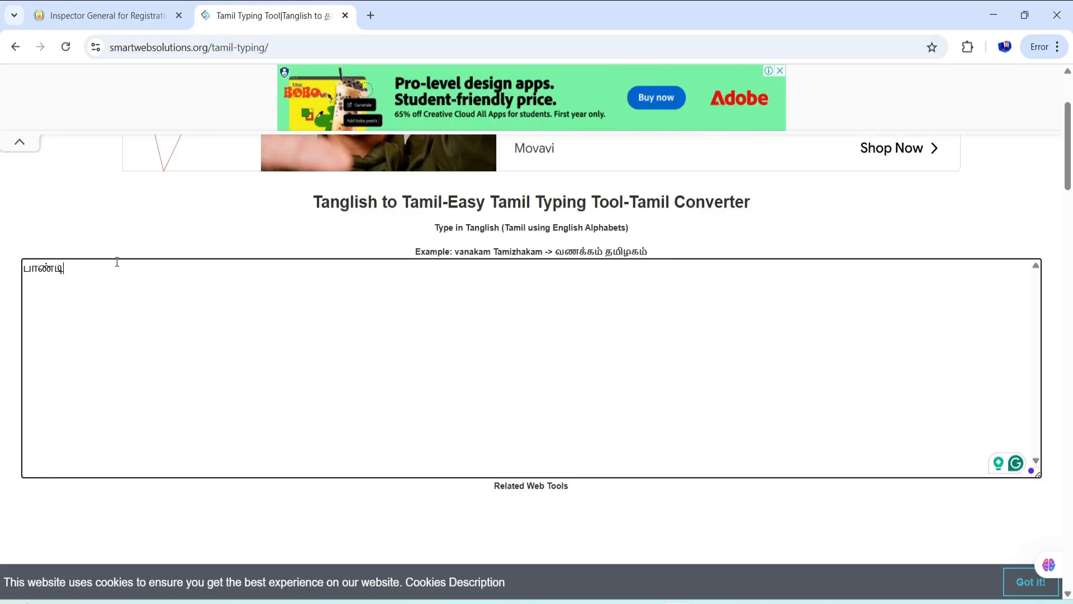
left_click(117, 262)
key("Return")
key("Return")
type("SEKAR")
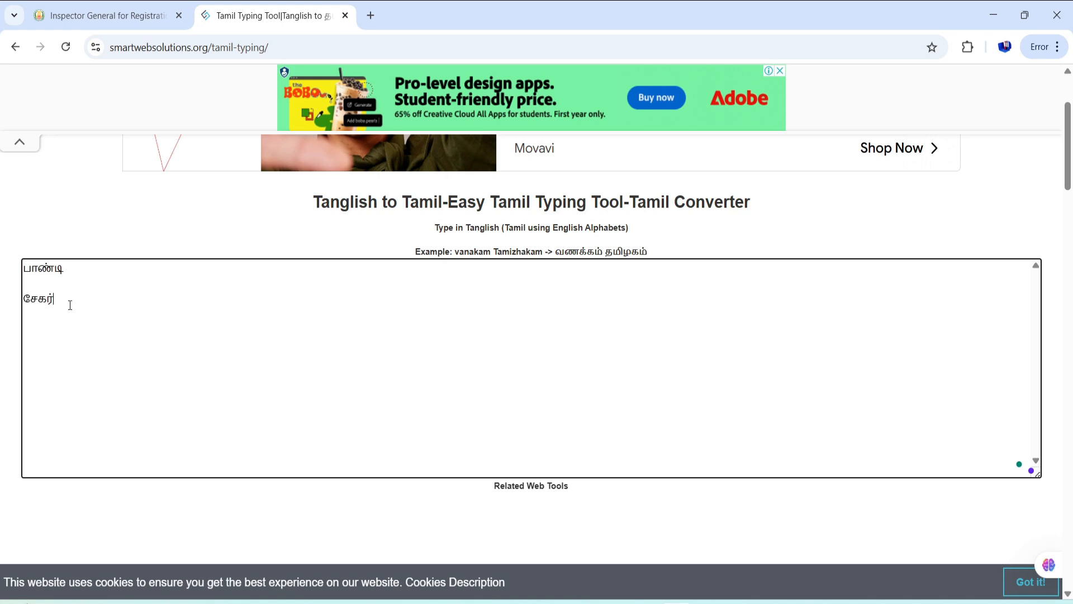
double_click(38, 298)
key("ctrl+c")
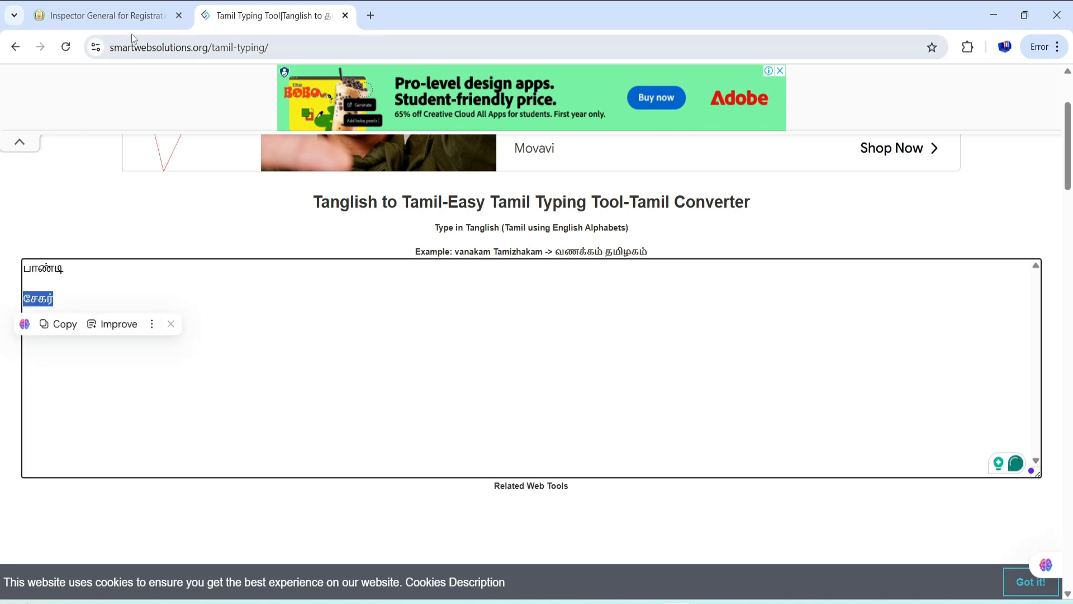
left_click(137, 17)
left_click(434, 264)
key("ctrl+v")
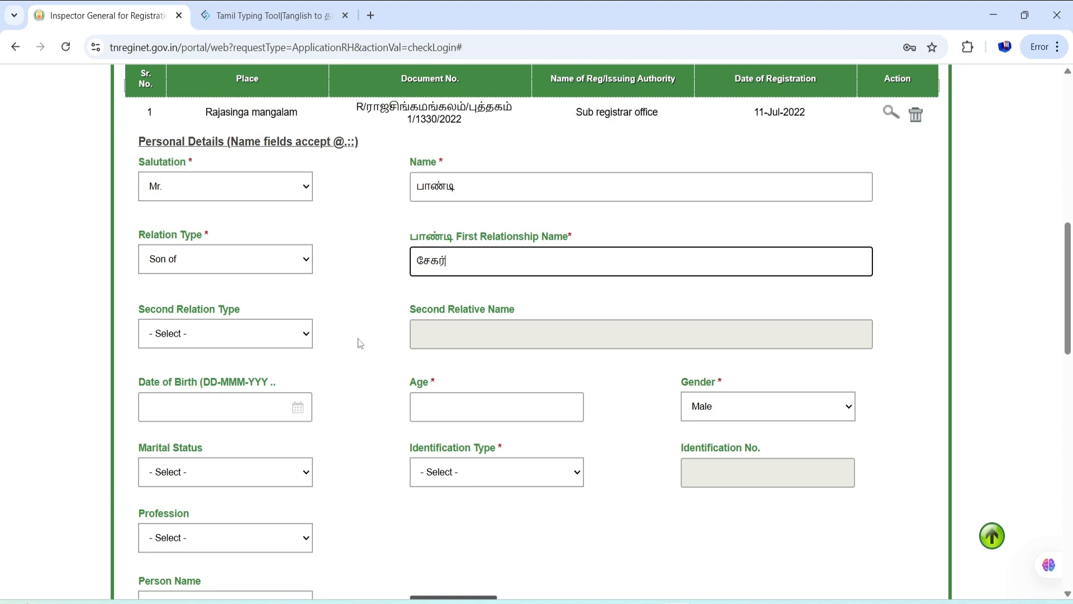
left_click(242, 412)
type("28-")
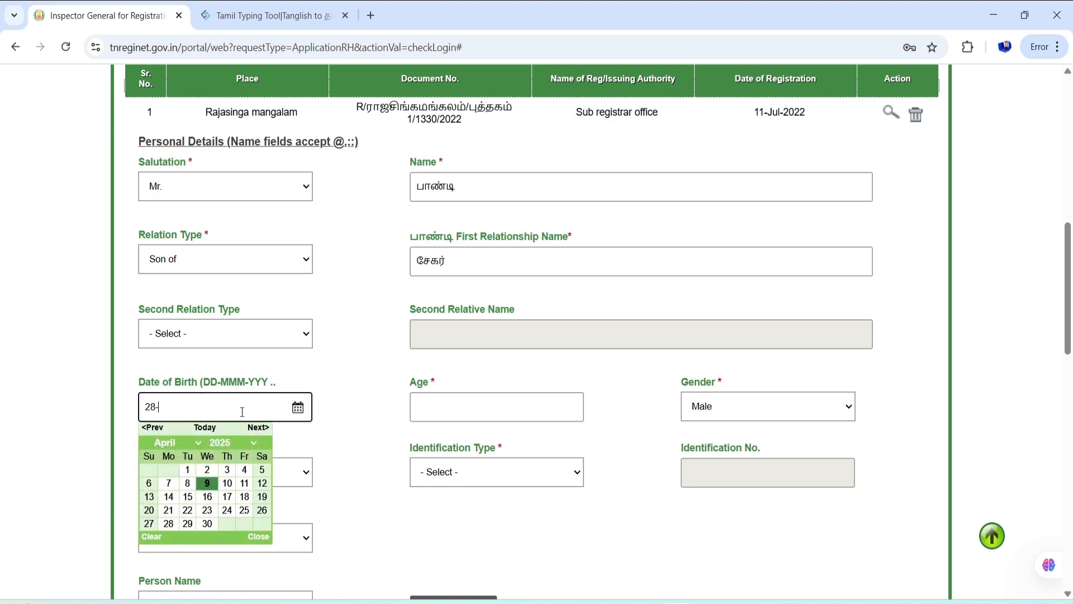
type("MAR-1965")
key("Return")
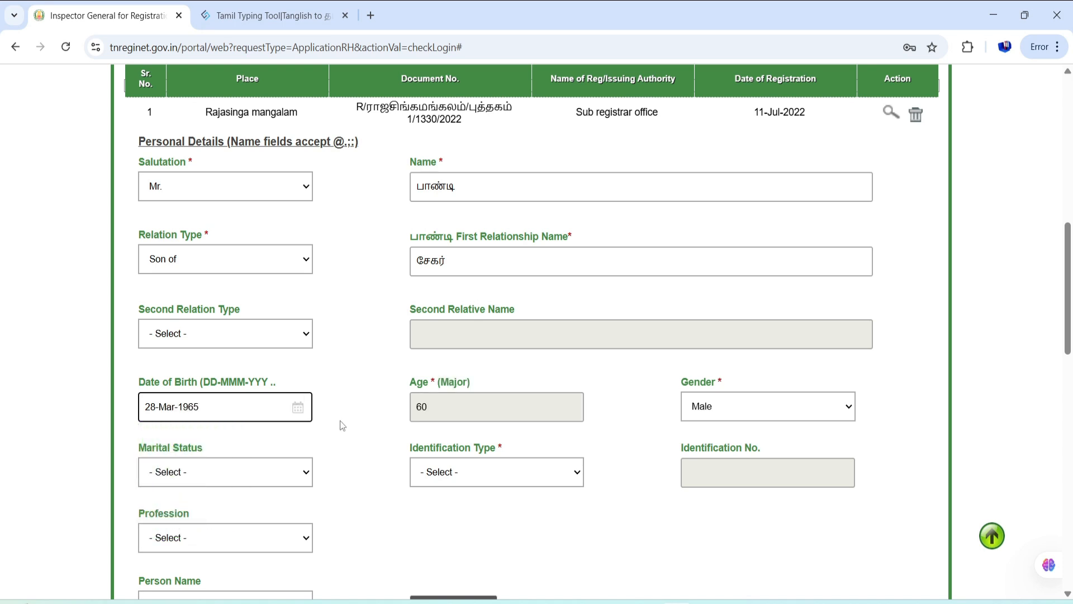
scroll(343, 426, "down", 3)
left_click(473, 333)
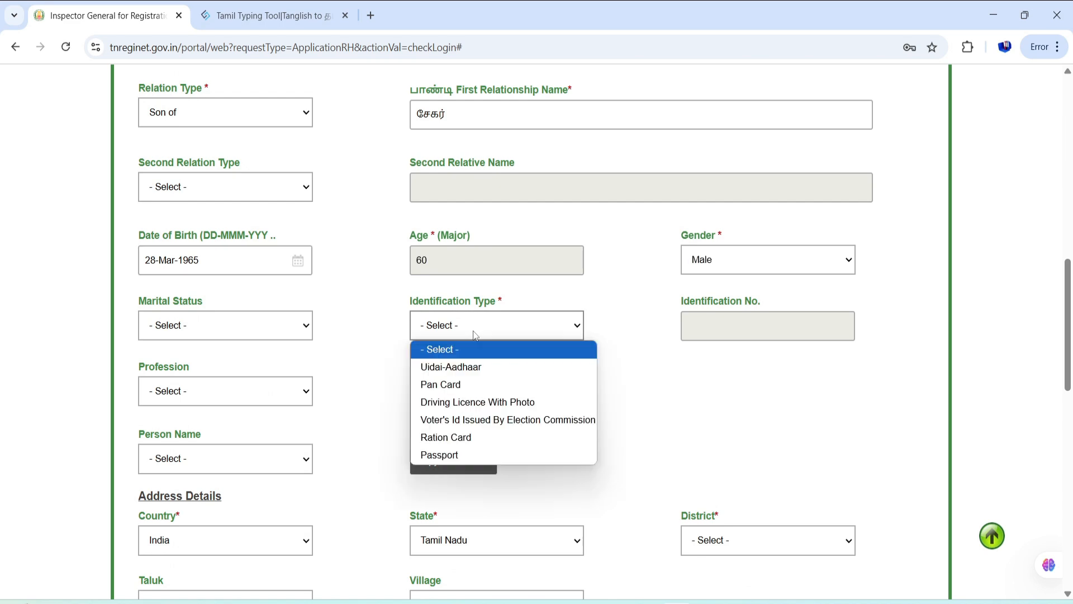
left_click(481, 367)
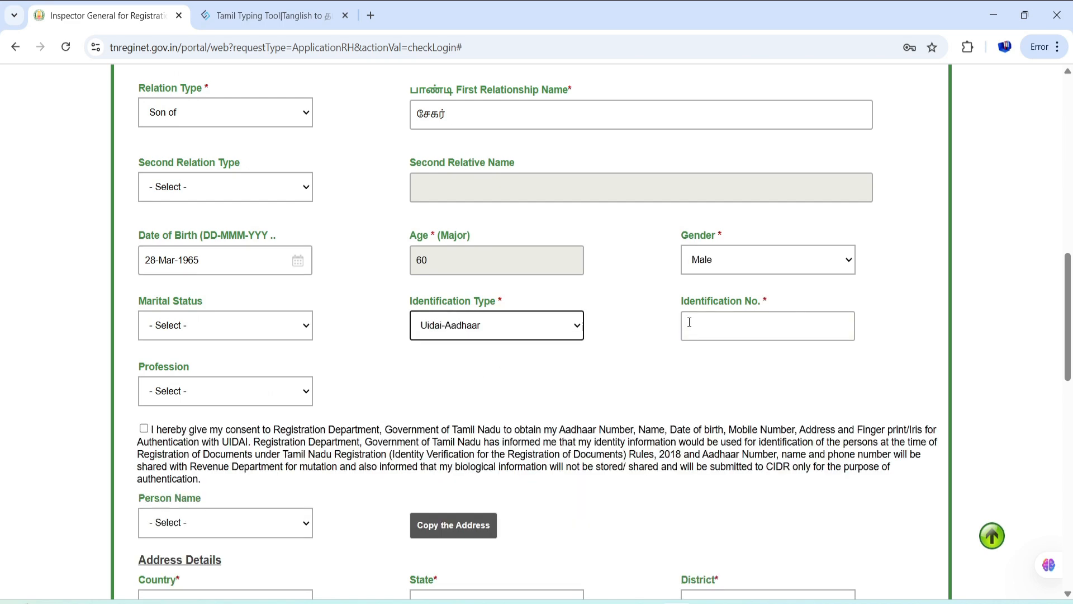
left_click(689, 322)
type("•••••")
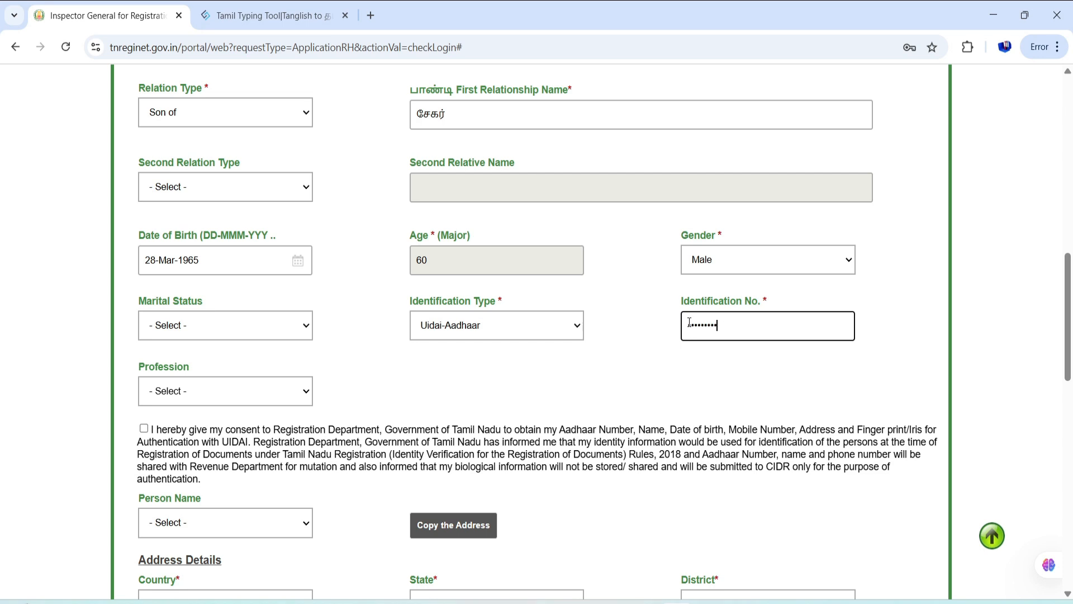
scroll(689, 322, "down", 4)
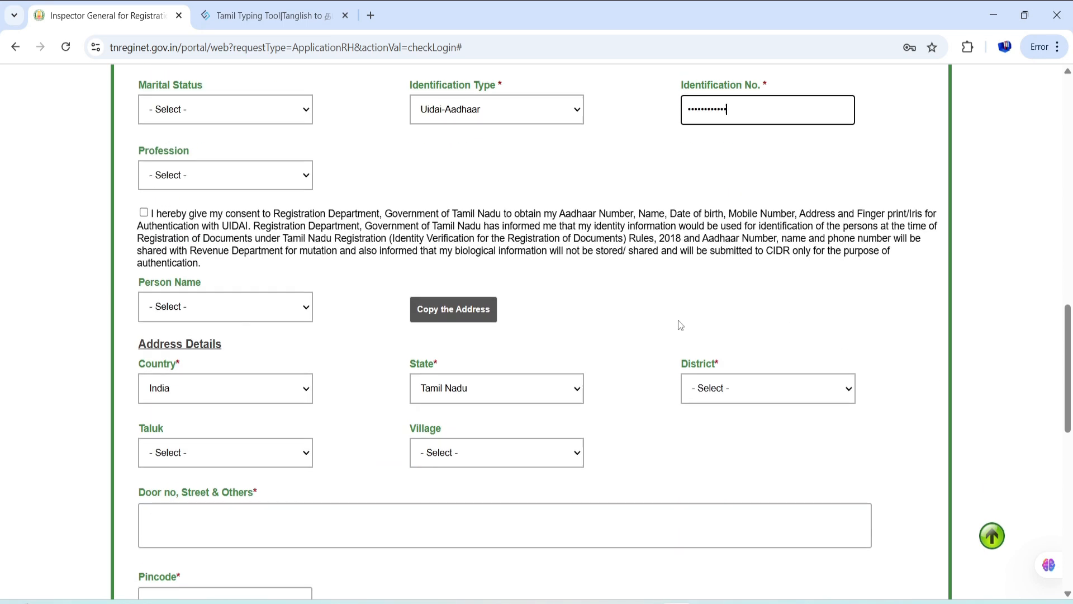
- Give Aadhaar consent, set the district to Tirunelveli, and enter the representative's door number and street
left_click(144, 209)
scroll(305, 339, "down", 3)
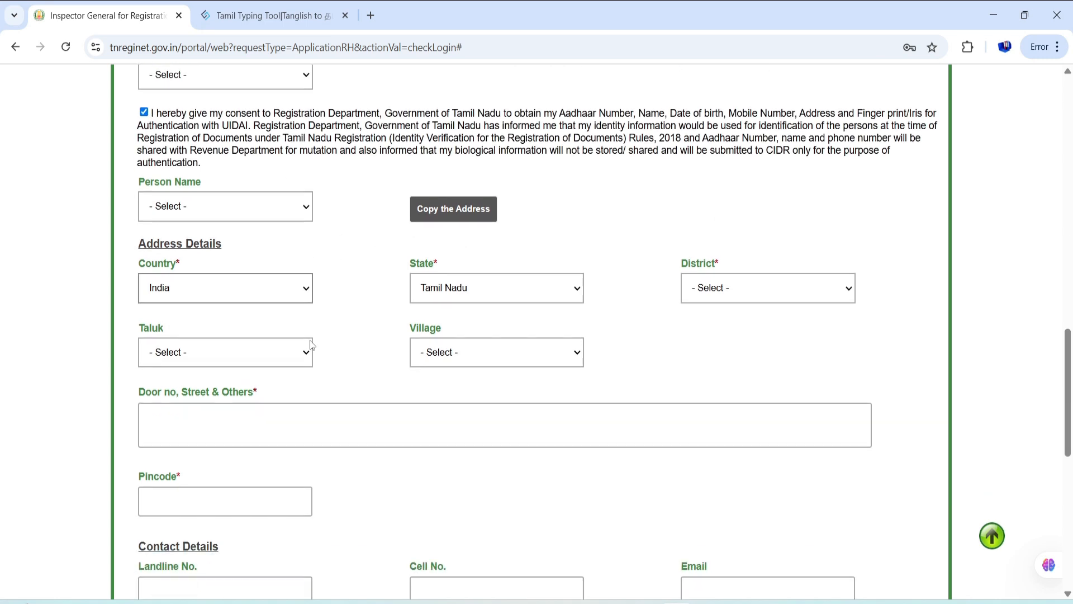
left_click(707, 241)
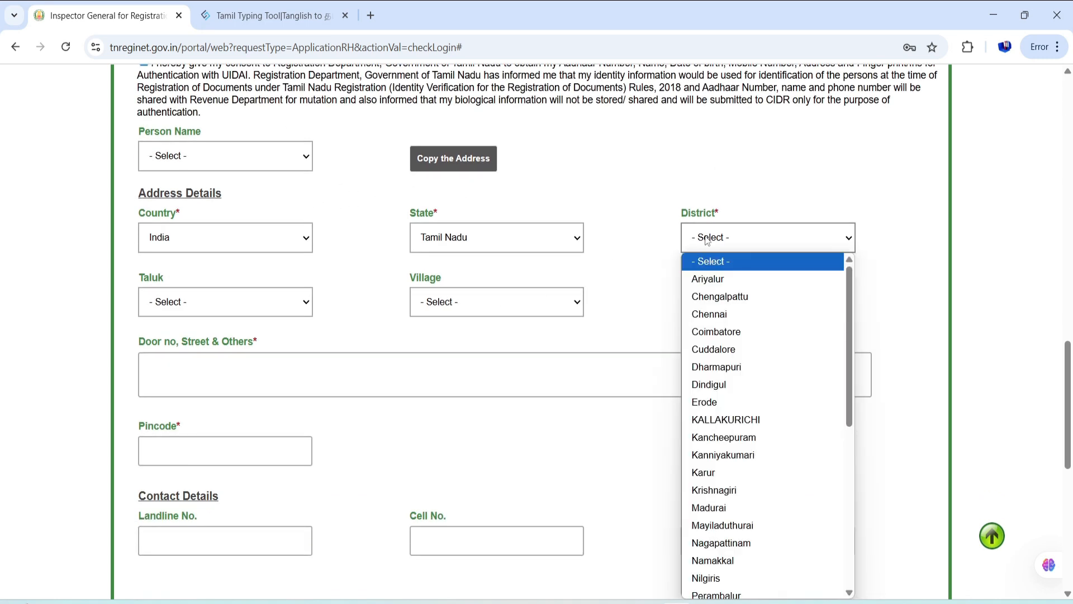
scroll(632, 173, "down", 1)
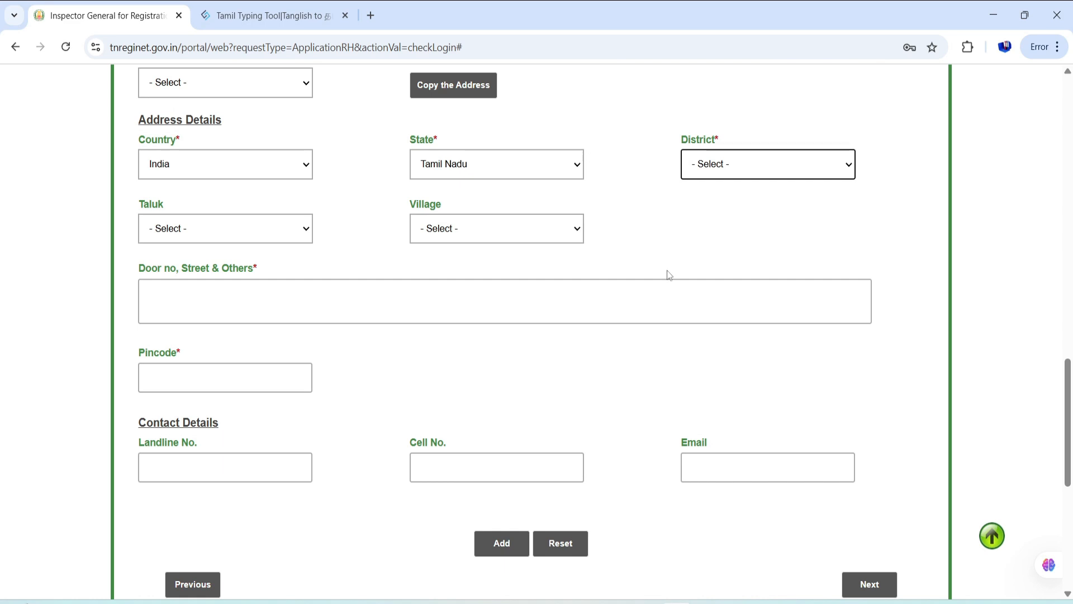
left_click(708, 164)
scroll(743, 367, "down", 5)
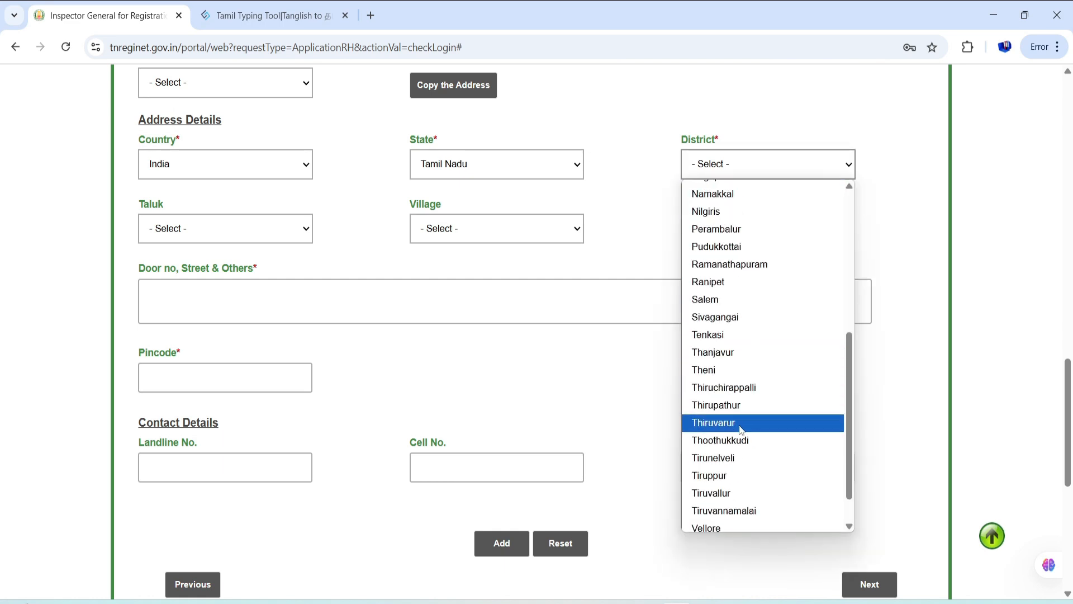
left_click(738, 460)
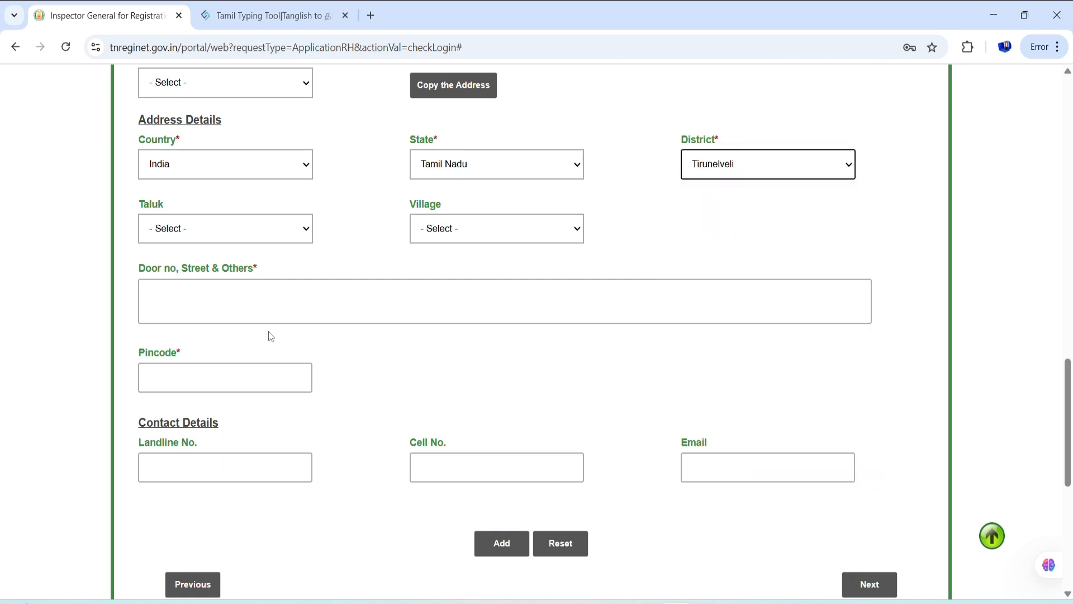
left_click(238, 301)
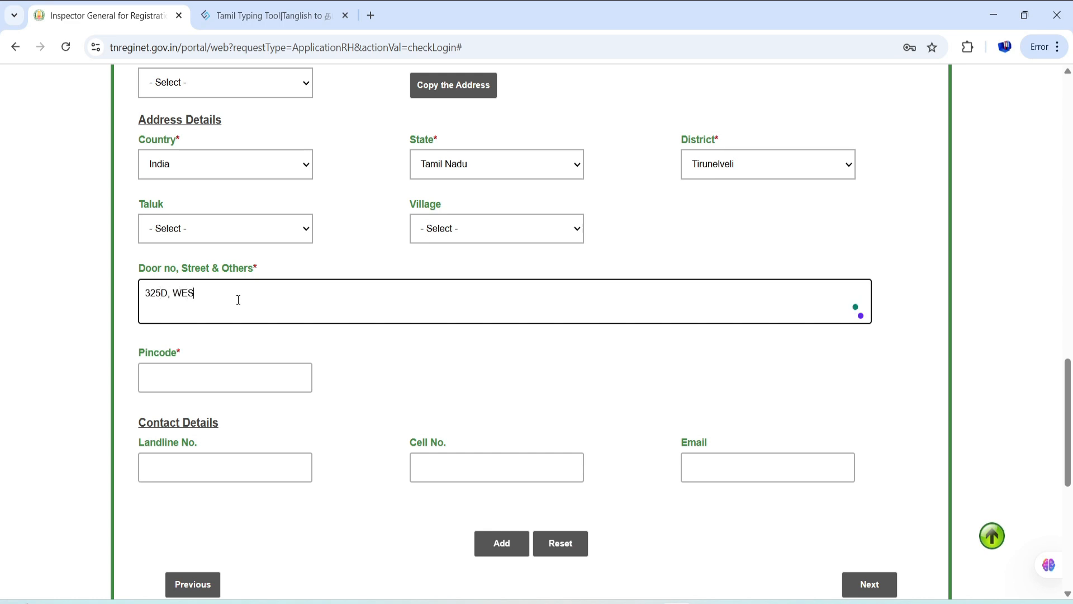
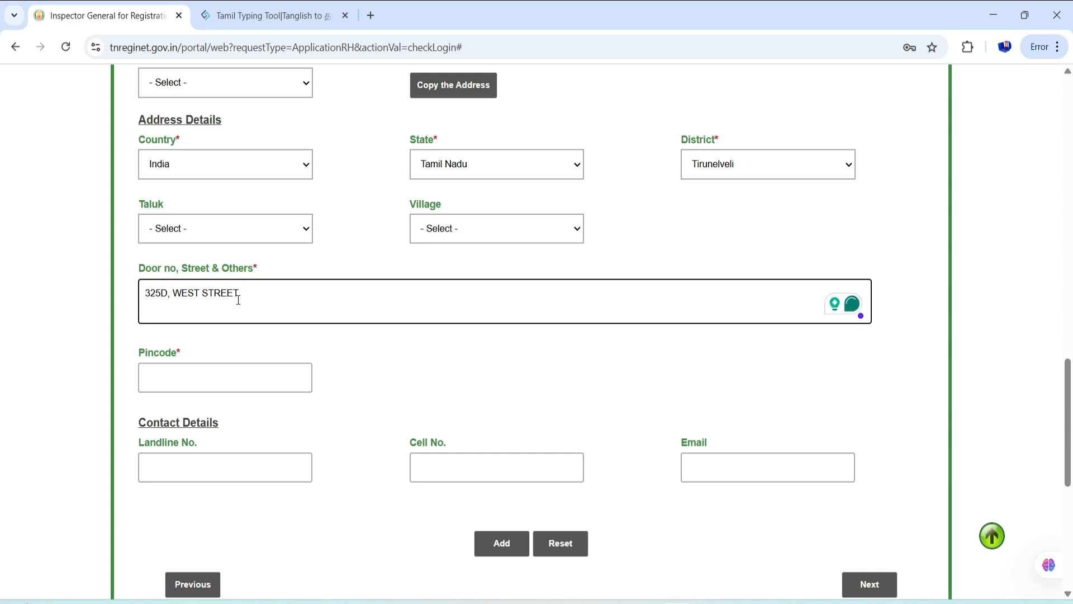
- Enter the pincode and mobile number, add the representative, and continue to Witness Details
left_click(249, 381)
type("6")
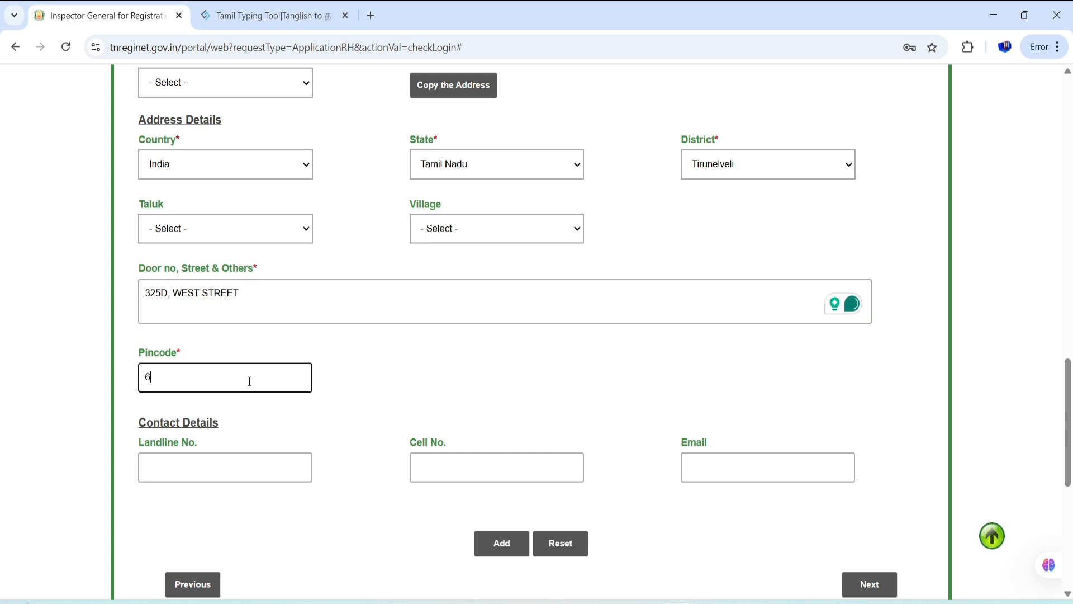
type("27912")
scroll(249, 381, "down", 1)
left_click(442, 394)
type("123")
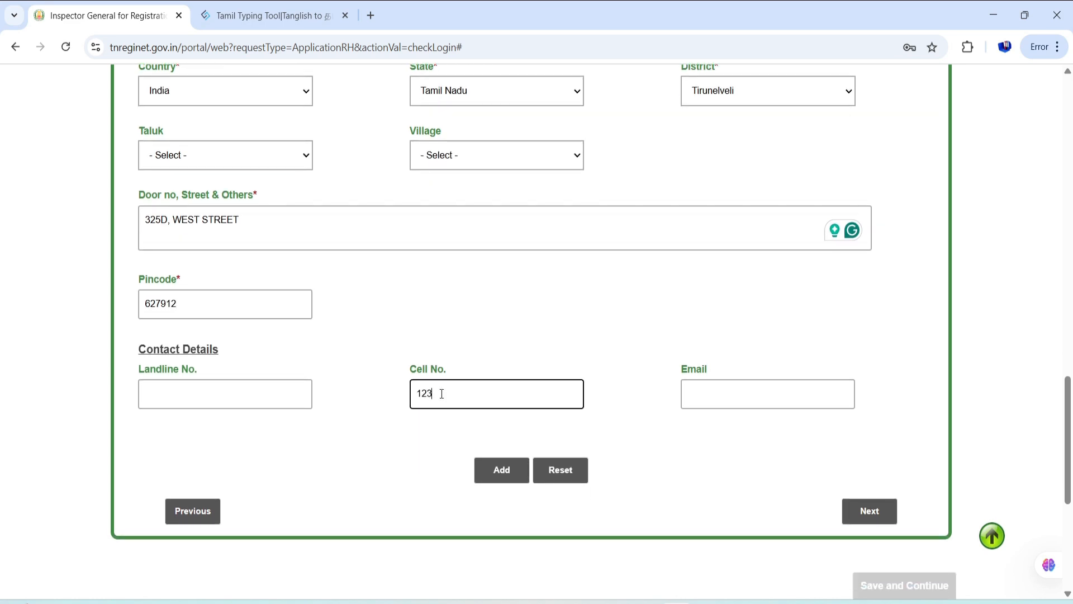
type("4567890")
scroll(449, 399, "up", 15)
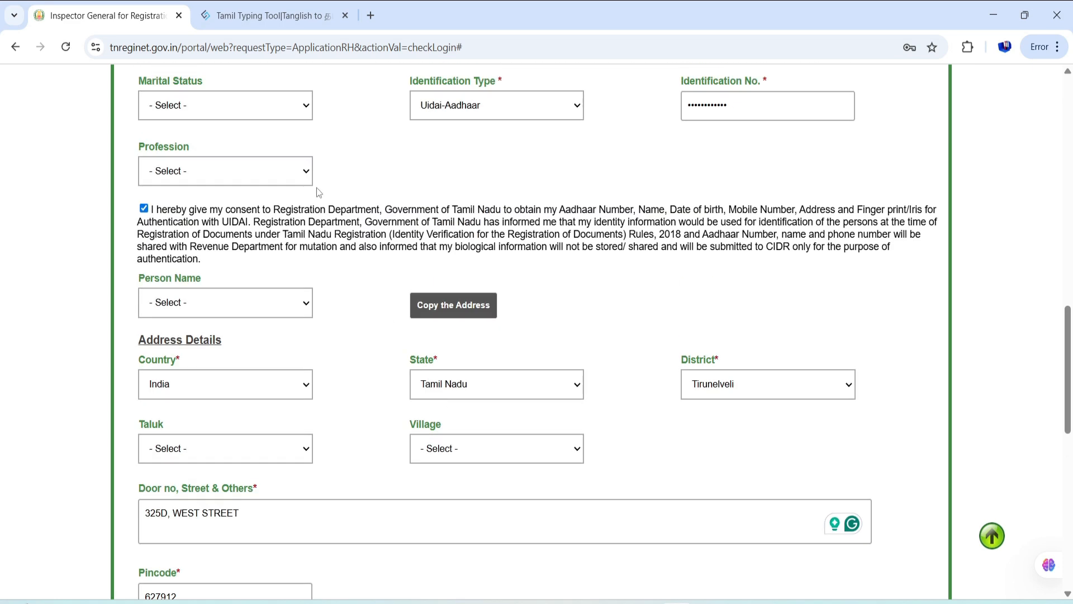
scroll(345, 267, "down", 15)
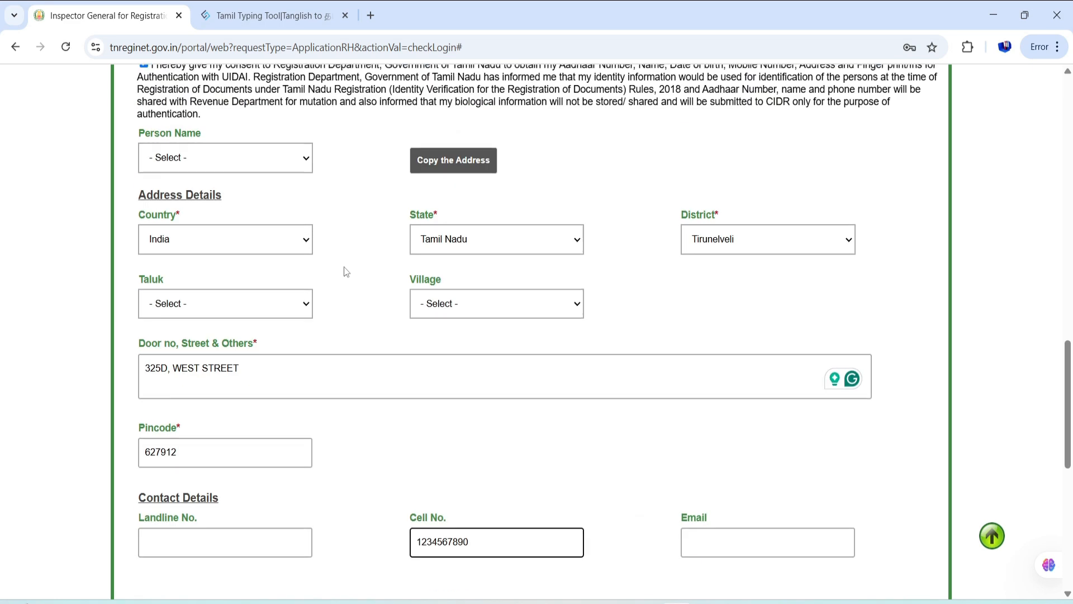
left_click(499, 327)
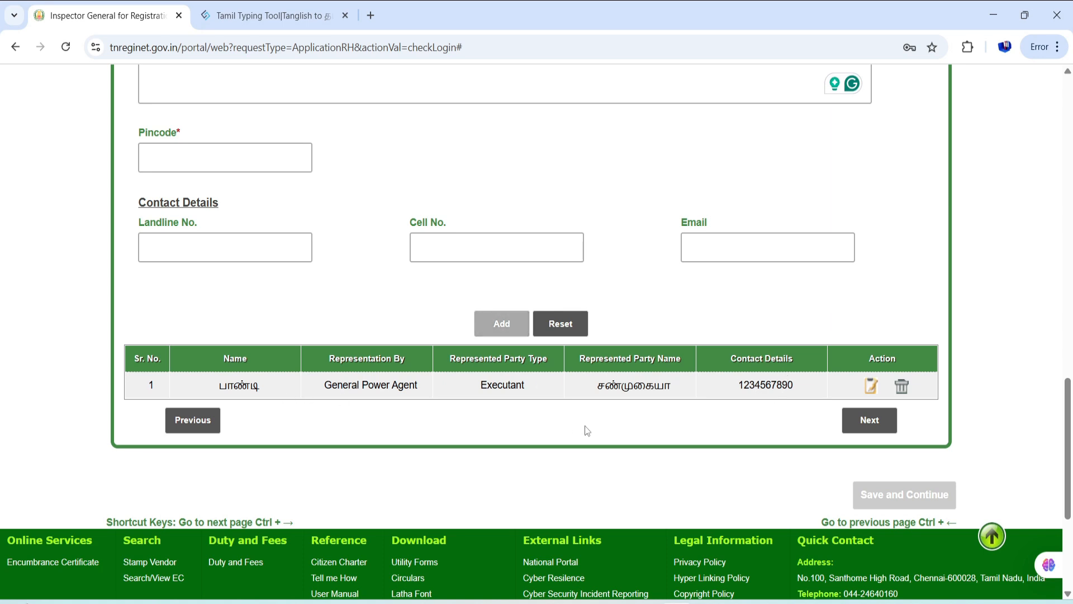
left_click(868, 420)
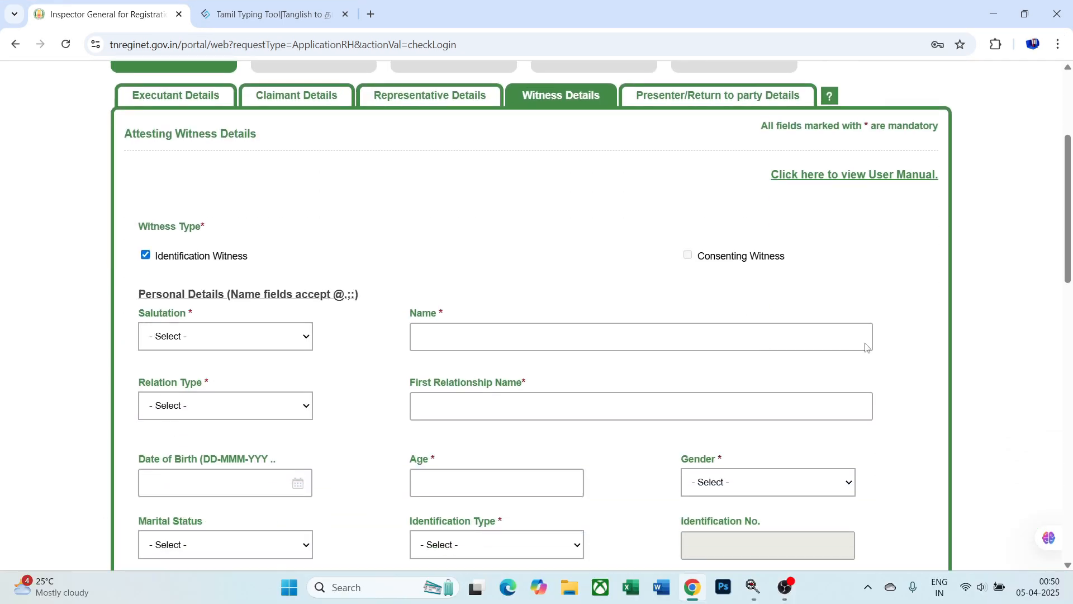
- Set the witness salutation to Mr., enter the witness's name, and choose relation type Son of
scroll(391, 268, "down", 1)
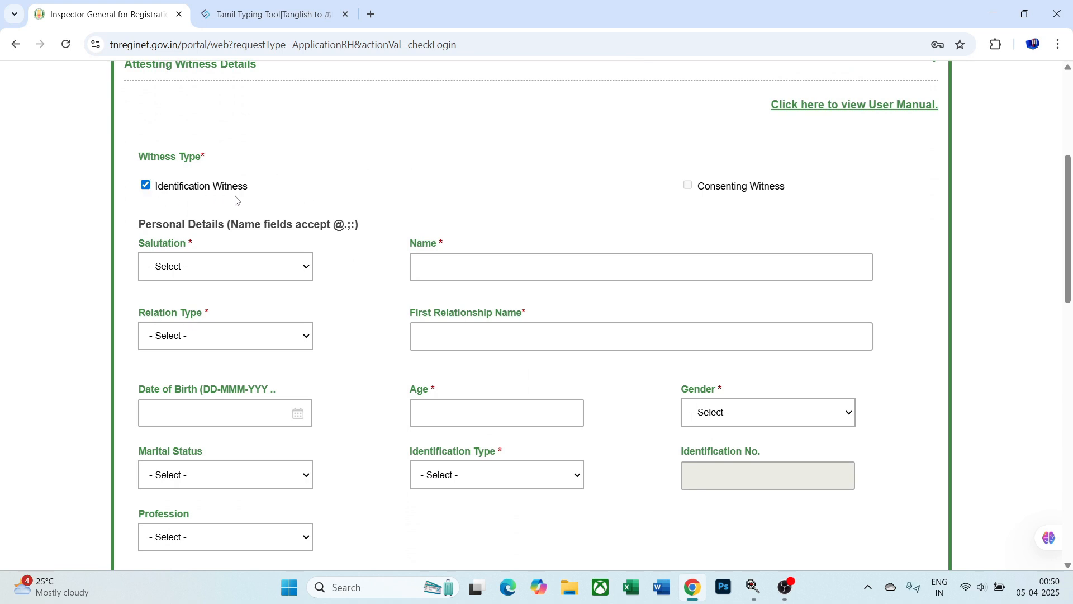
scroll(201, 211, "down", 2)
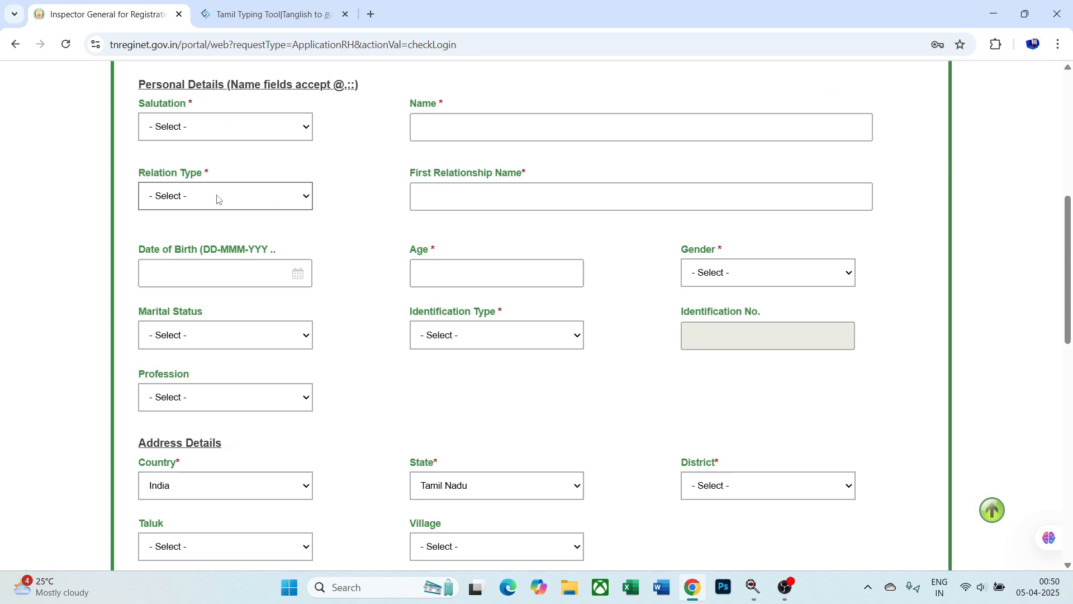
left_click(261, 131)
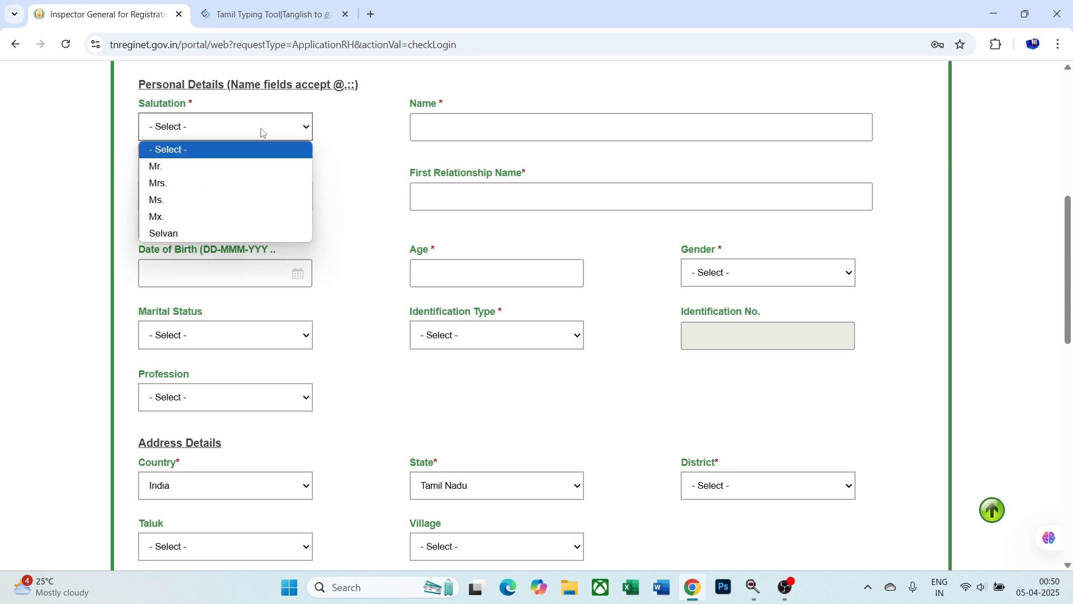
left_click(260, 168)
left_click(461, 121)
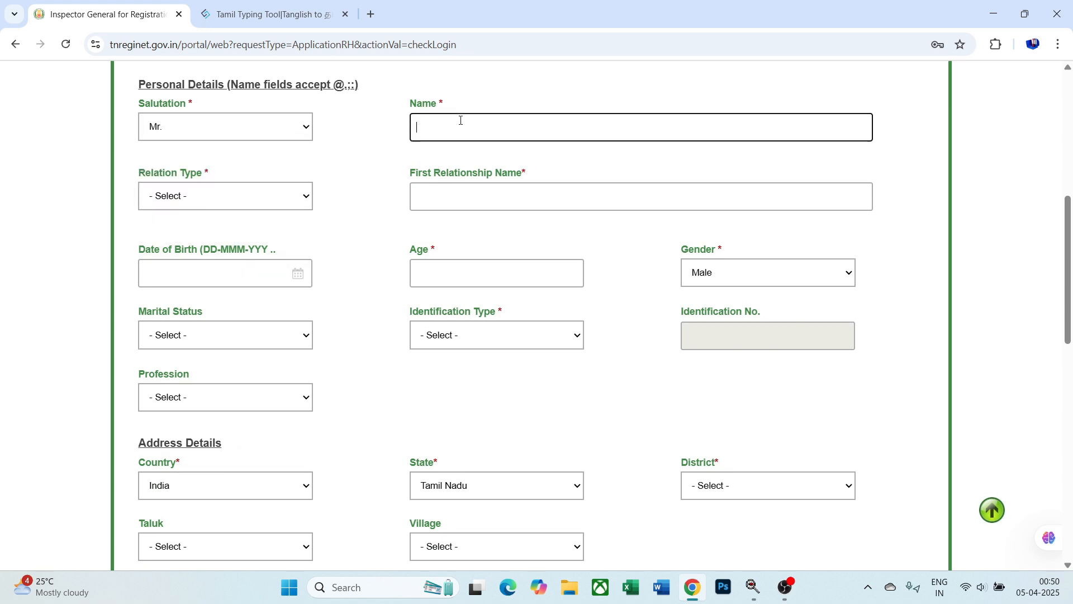
type("SENTHIL")
left_click(257, 196)
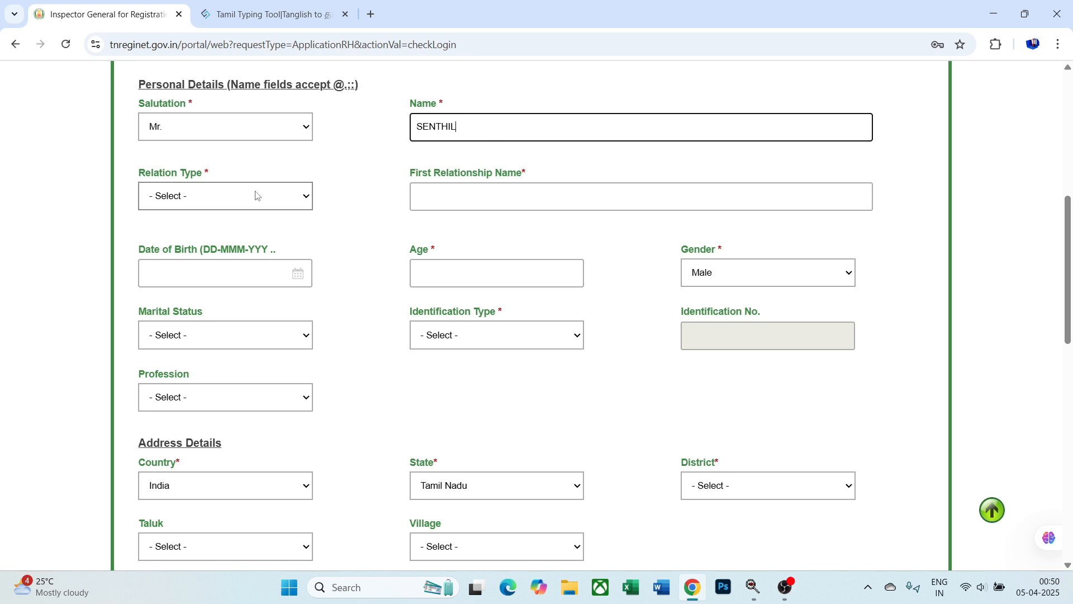
left_click(253, 230)
- Enter the witness's father's name and age 39
scroll(381, 207, "up", 5)
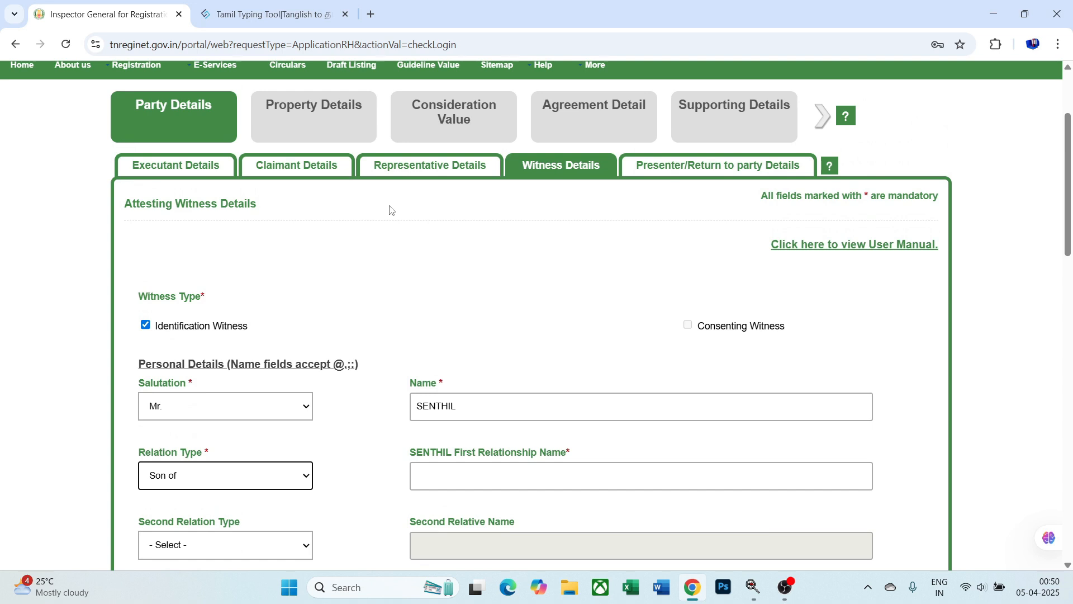
scroll(394, 271, "down", 2)
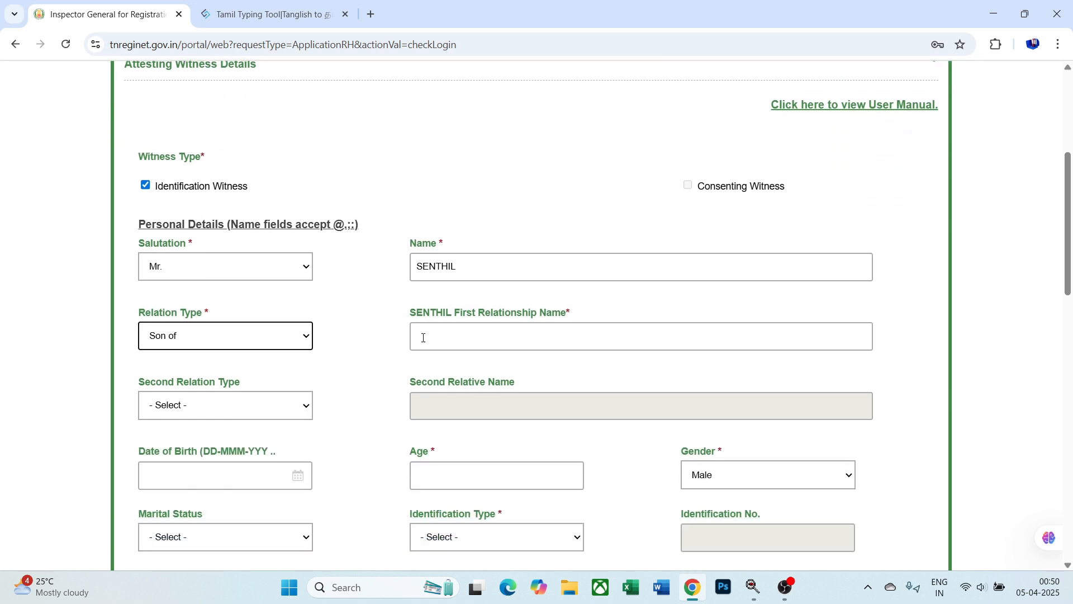
left_click(449, 340)
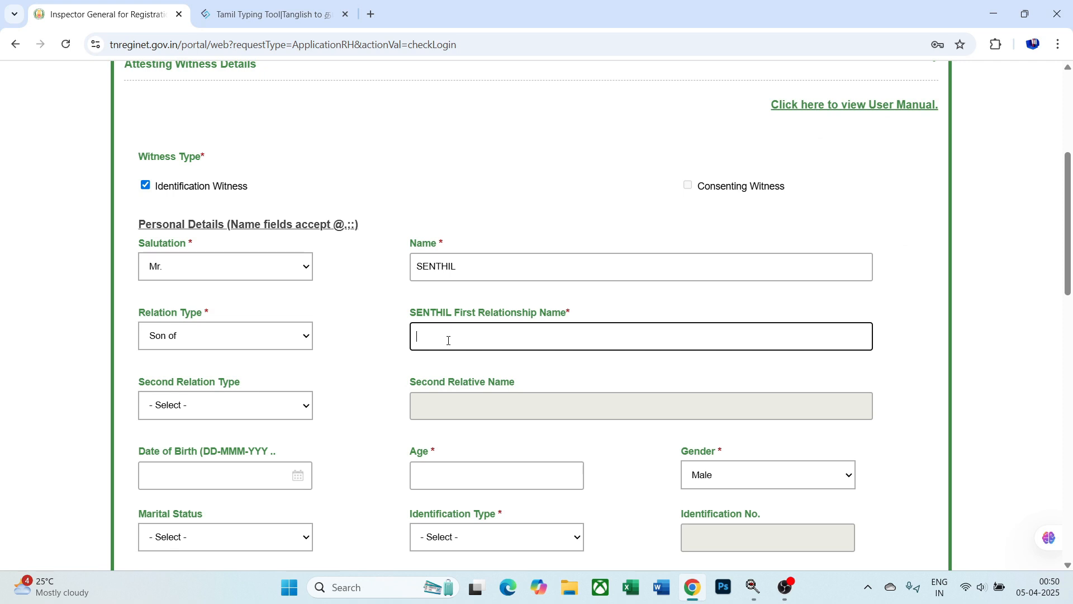
type("MADASAMY")
scroll(449, 340, "down", 2)
left_click(432, 337)
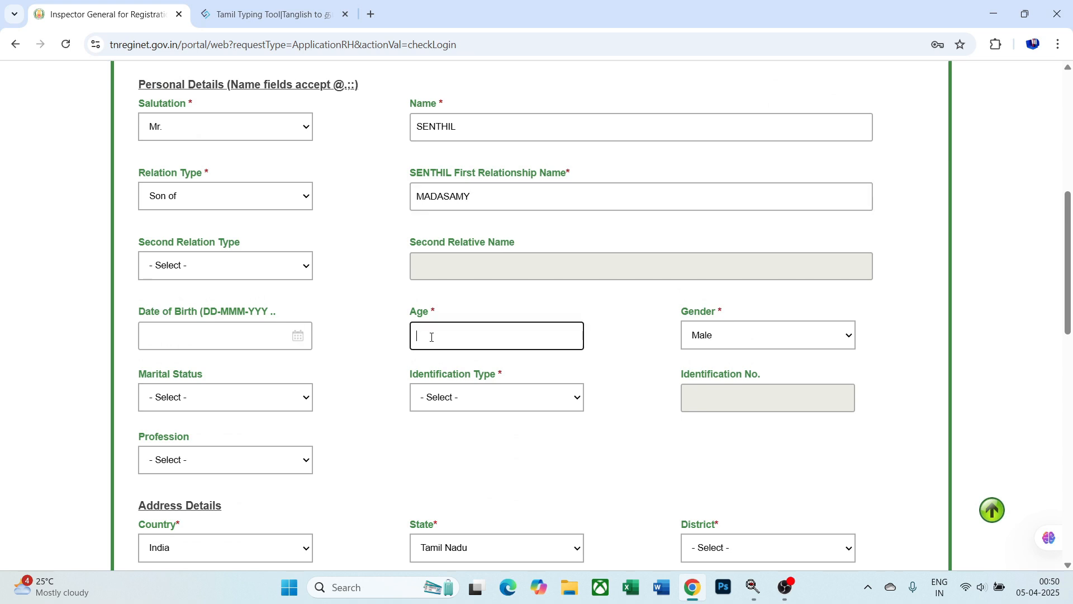
type("39")
- Choose Uidai-Aadhaar as identification, enter the Aadhaar number, and give authentication consent
left_click(485, 392)
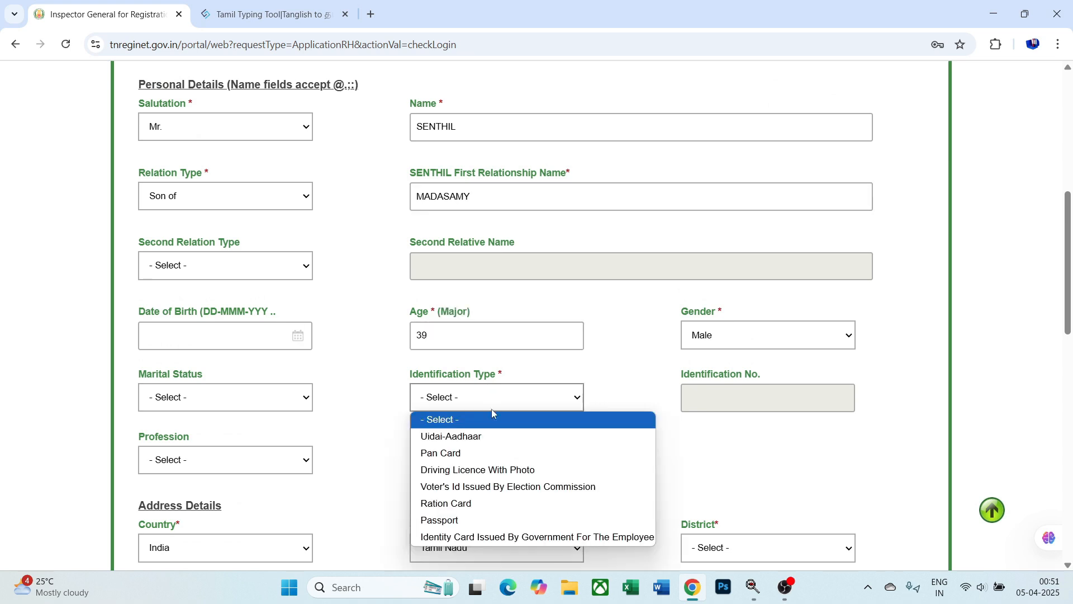
left_click(493, 435)
left_click(711, 385)
type("123456")
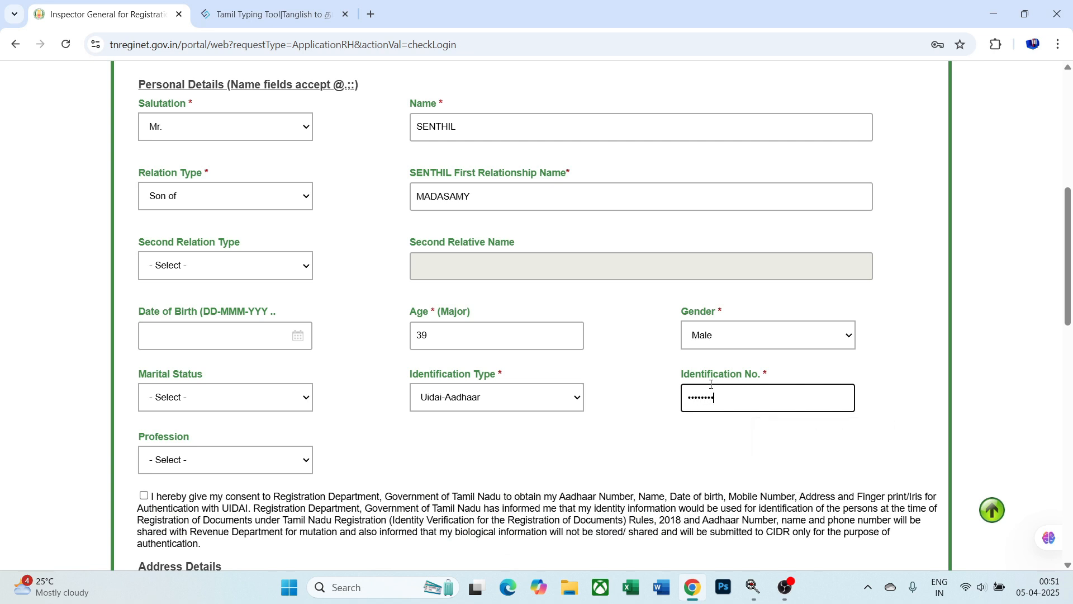
scroll(711, 384, "down", 5)
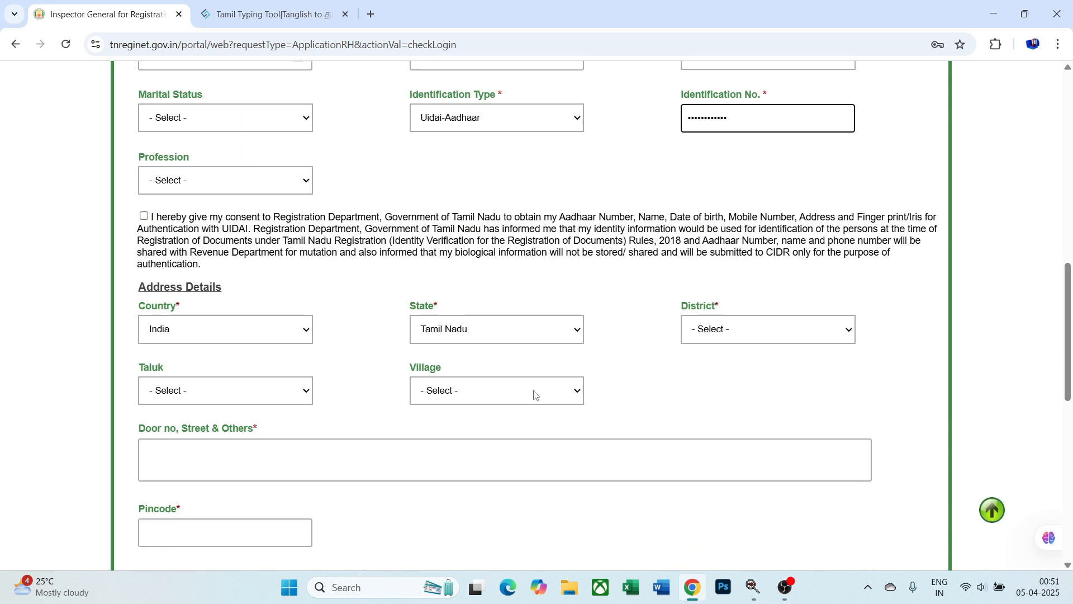
left_click(144, 216)
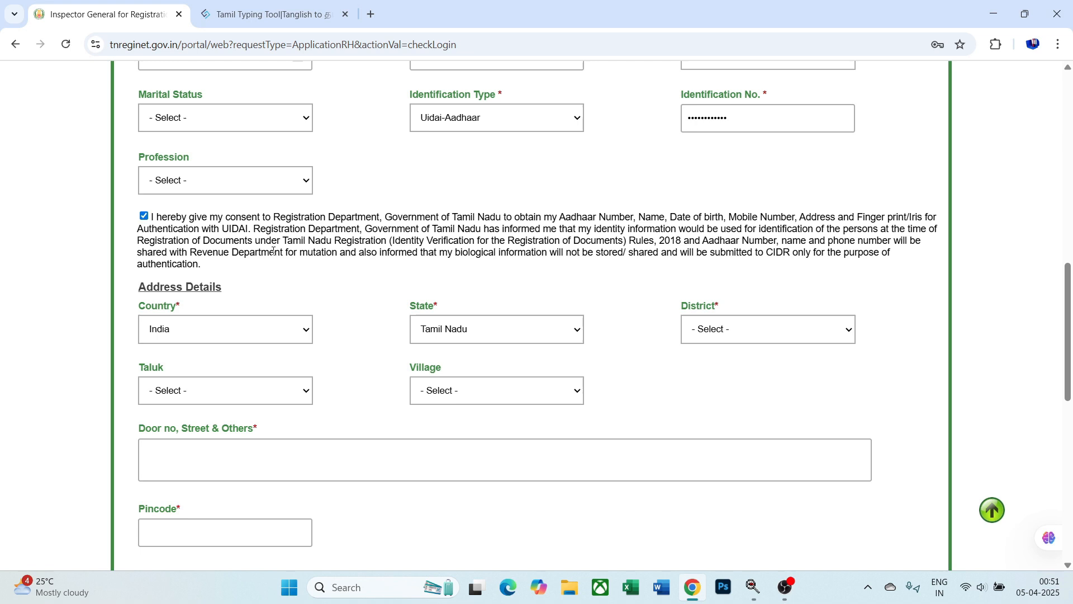
- Select Thoothukkudi as district, then enter the witness's door number, street and pincode
left_click(717, 339)
type("tho")
key("Return")
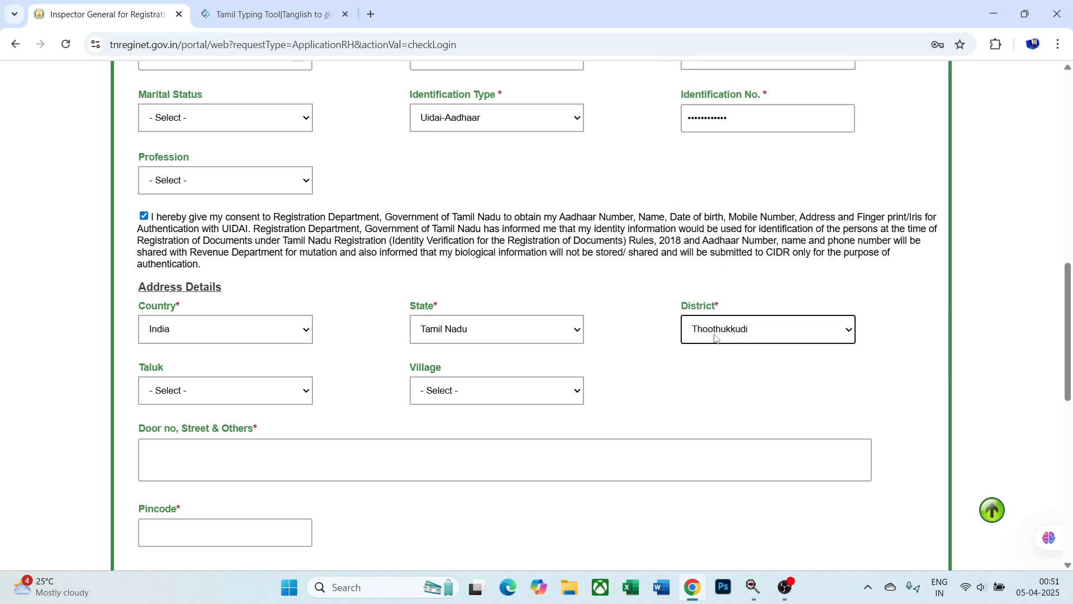
left_click(639, 457)
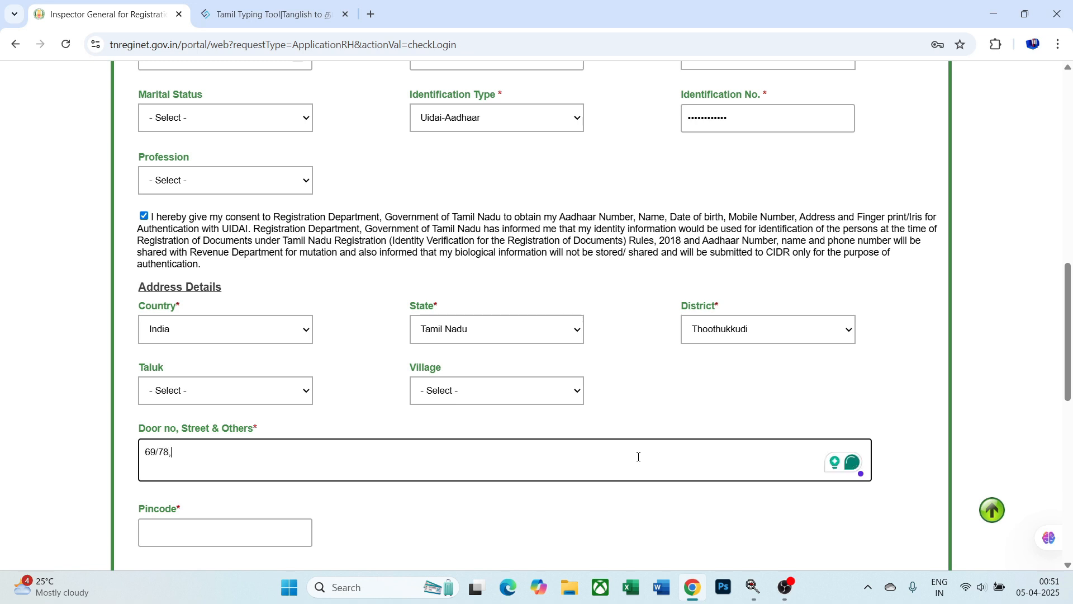
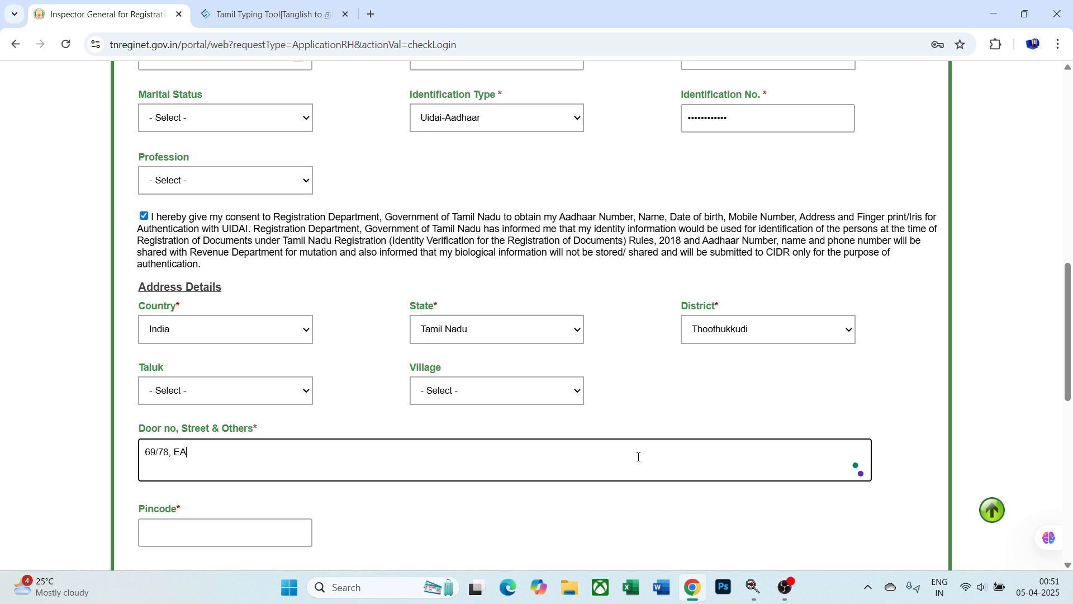
scroll(637, 463, "down", 3)
left_click(285, 398)
type("62891")
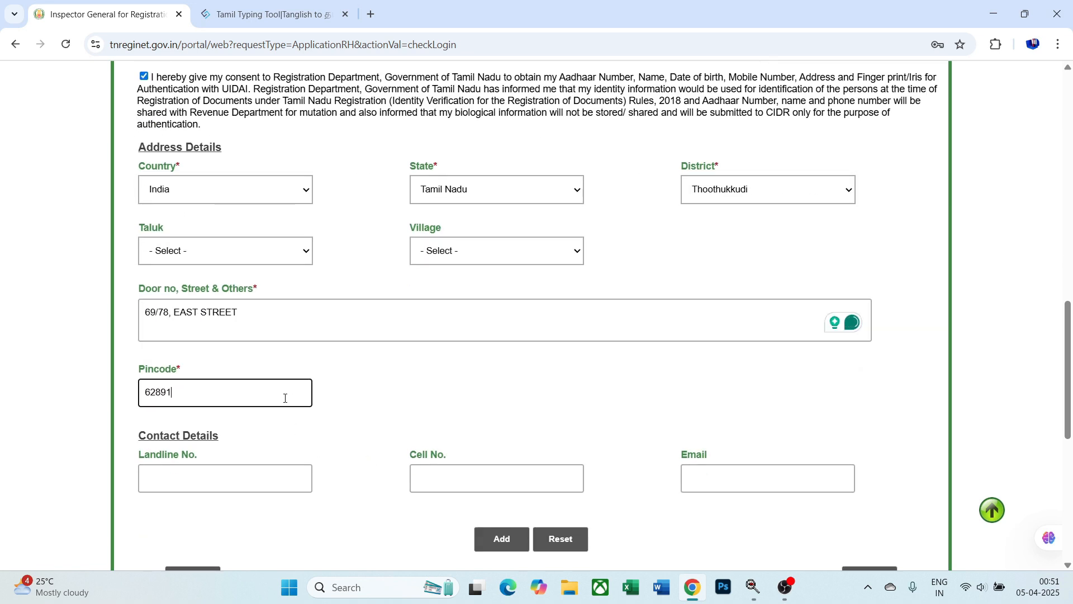
scroll(285, 399, "down", 3)
- Add the completed first witness to the witness list
left_click(503, 330)
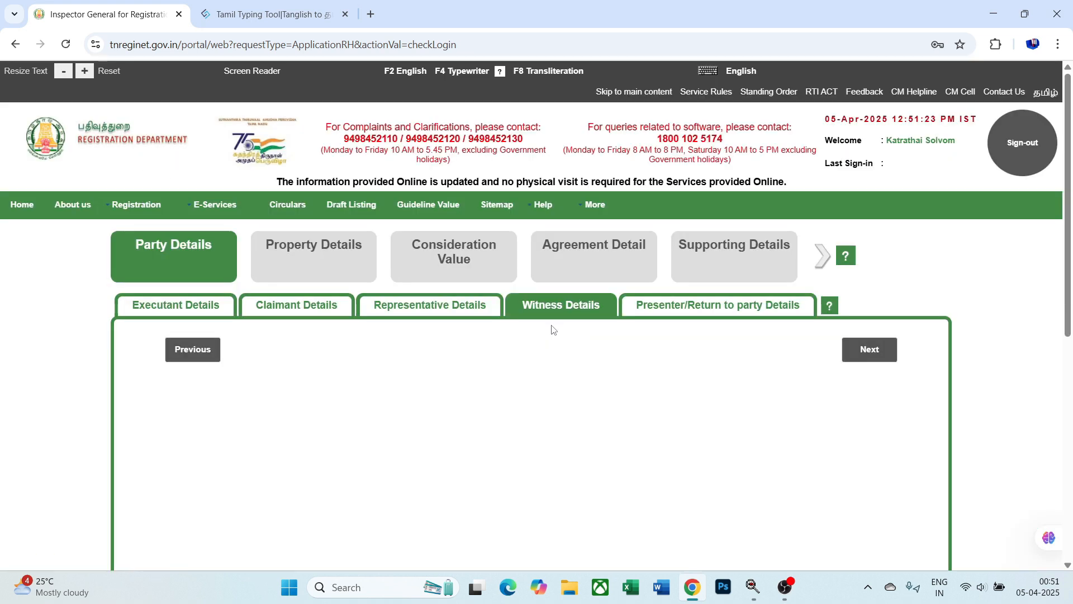
scroll(465, 320, "down", 1)
scroll(466, 320, "down", 15)
scroll(451, 316, "up", 3)
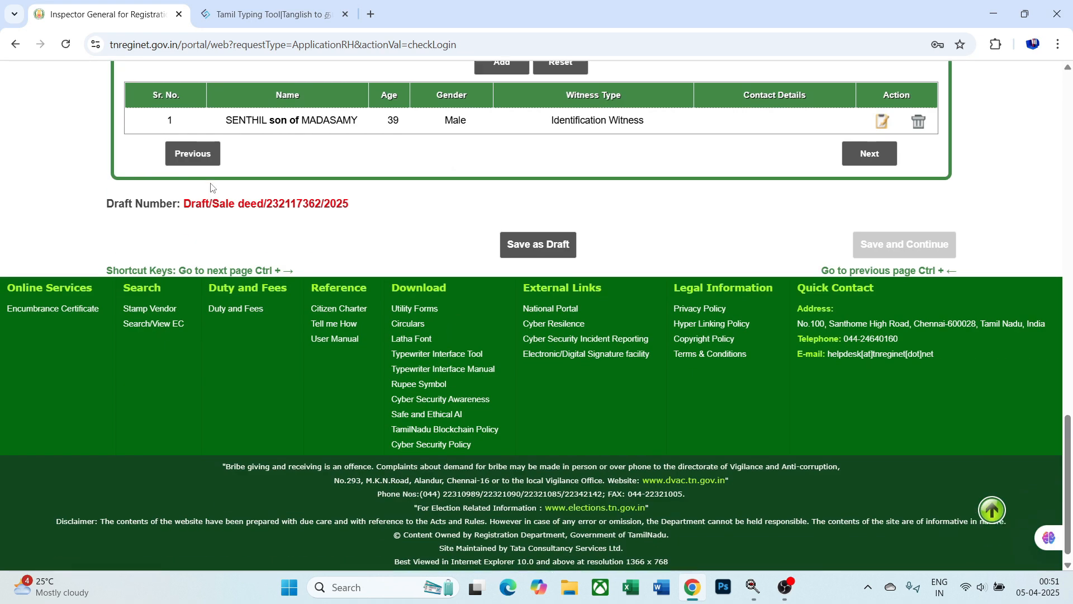
scroll(355, 309, "up", 8)
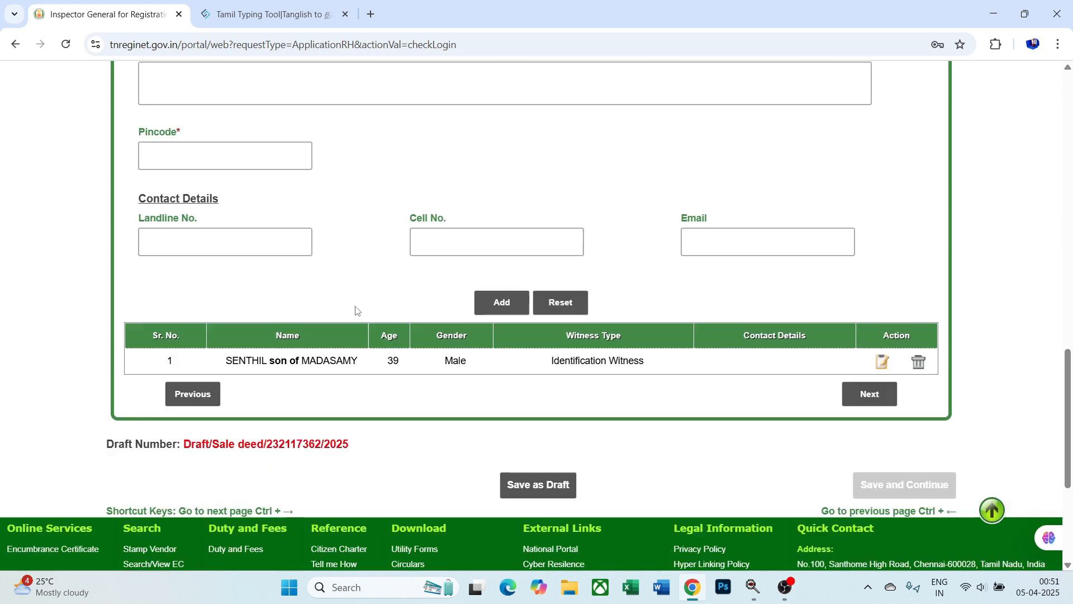
scroll(345, 313, "down", 2)
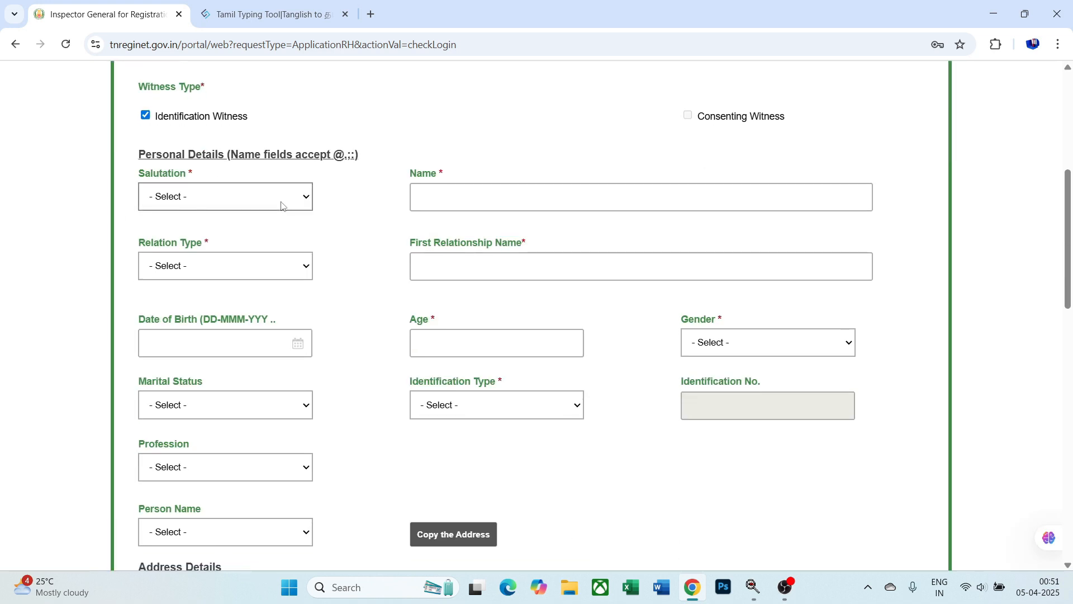
- For the second witness, set Mr., enter his name, relation Son of, and his father's name
left_click(283, 206)
left_click(284, 232)
left_click(436, 197)
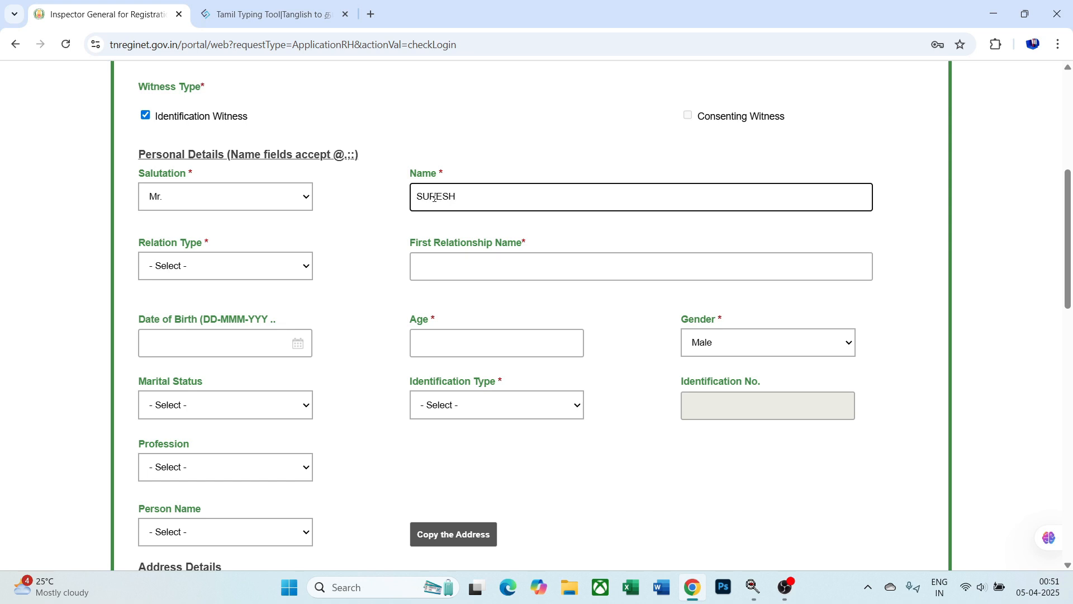
left_click(278, 268)
left_click(277, 304)
left_click(440, 256)
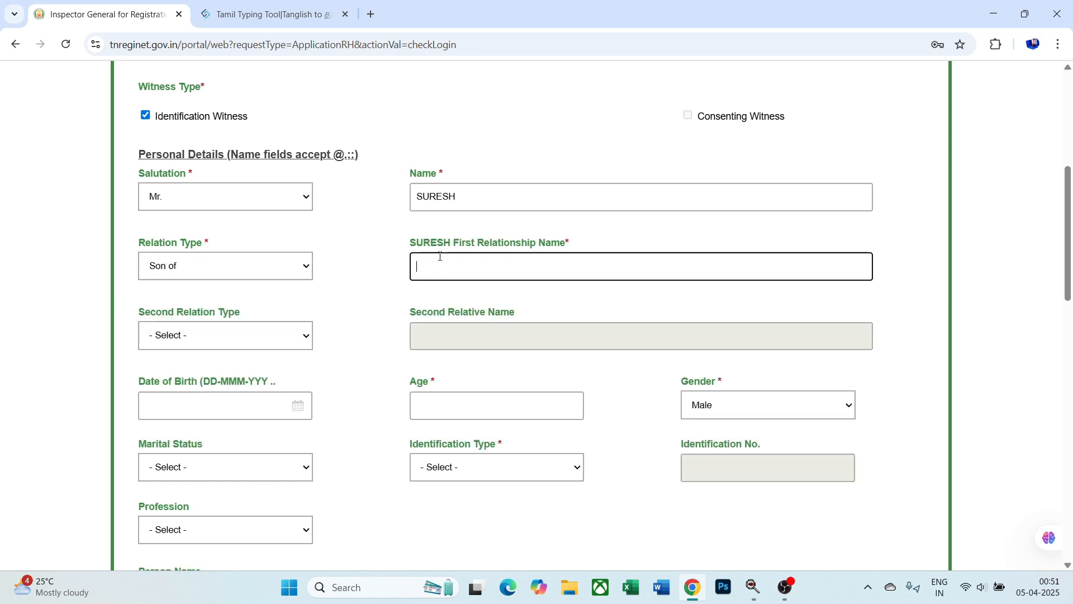
type("KUMAR")
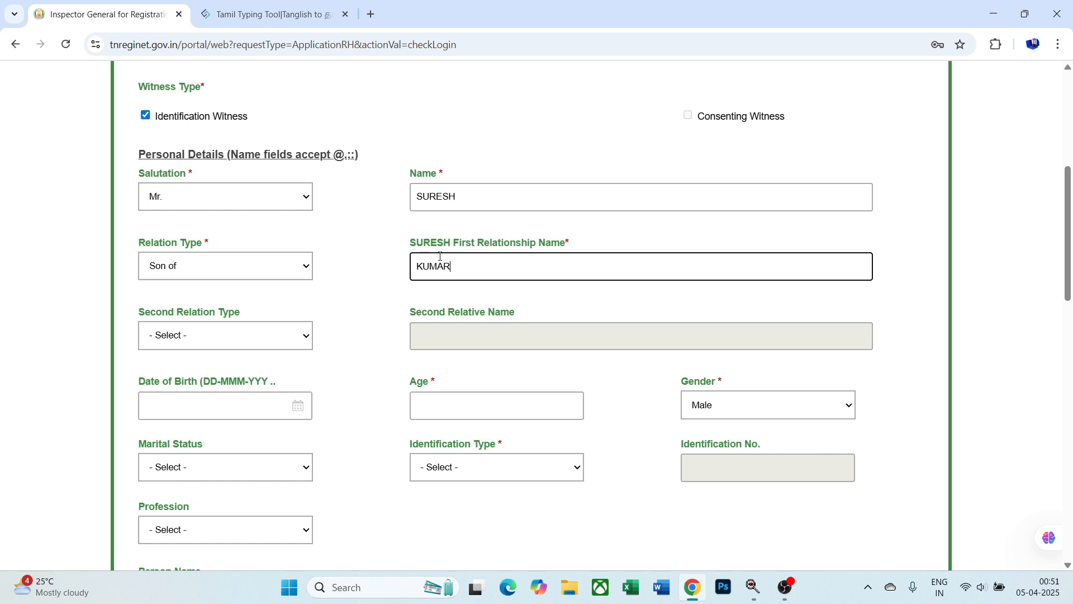
scroll(442, 257, "down", 2)
left_click(443, 257)
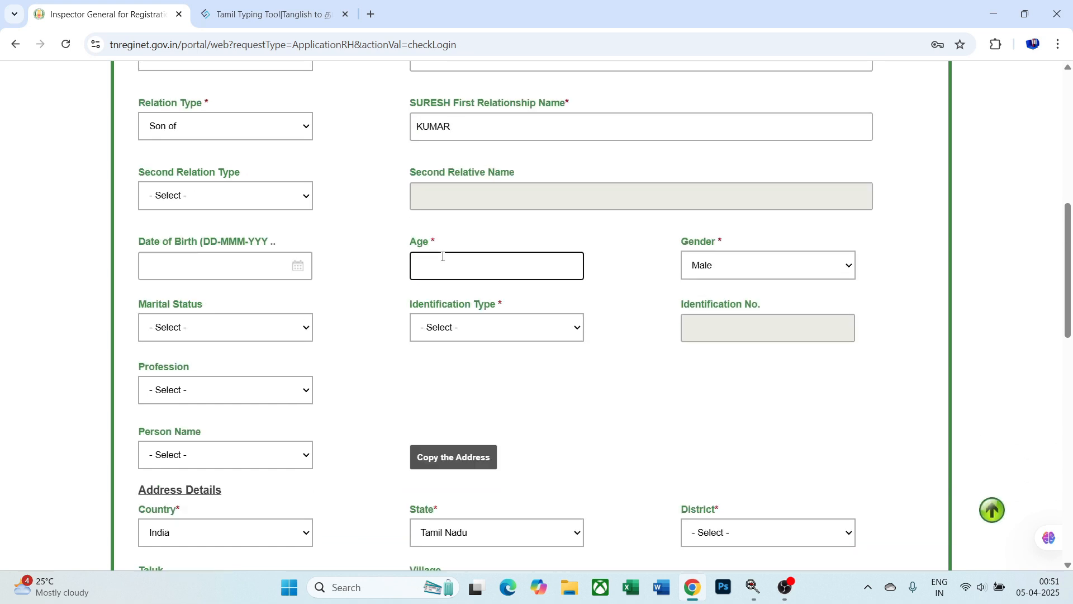
- Choose Uidai-Aadhaar identification, enter the ID number, and tick the verification consent
left_click(523, 330)
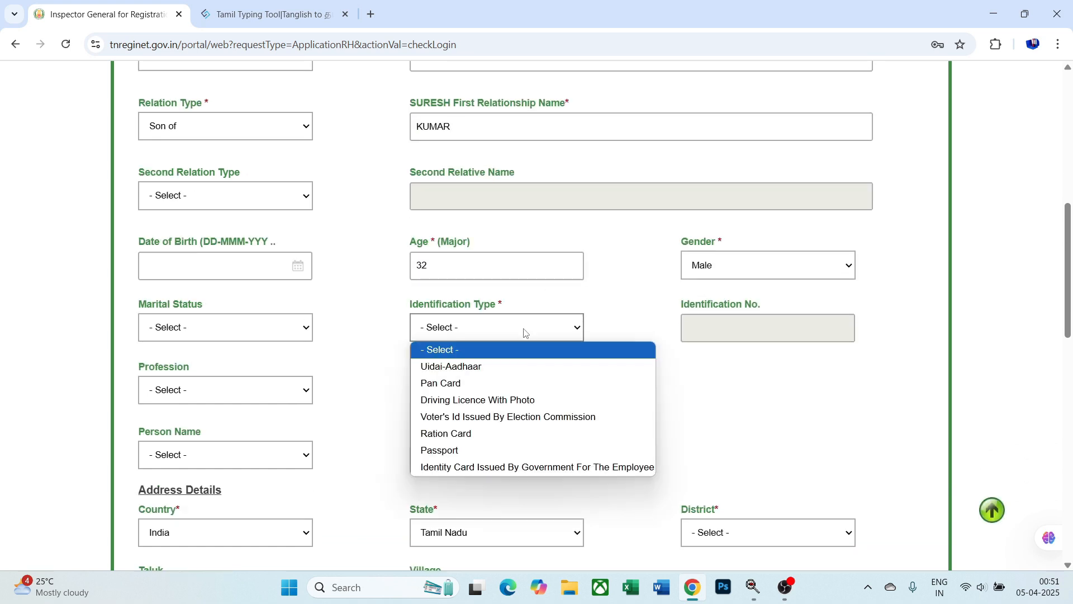
left_click(524, 364)
left_click(766, 322)
type("•••••")
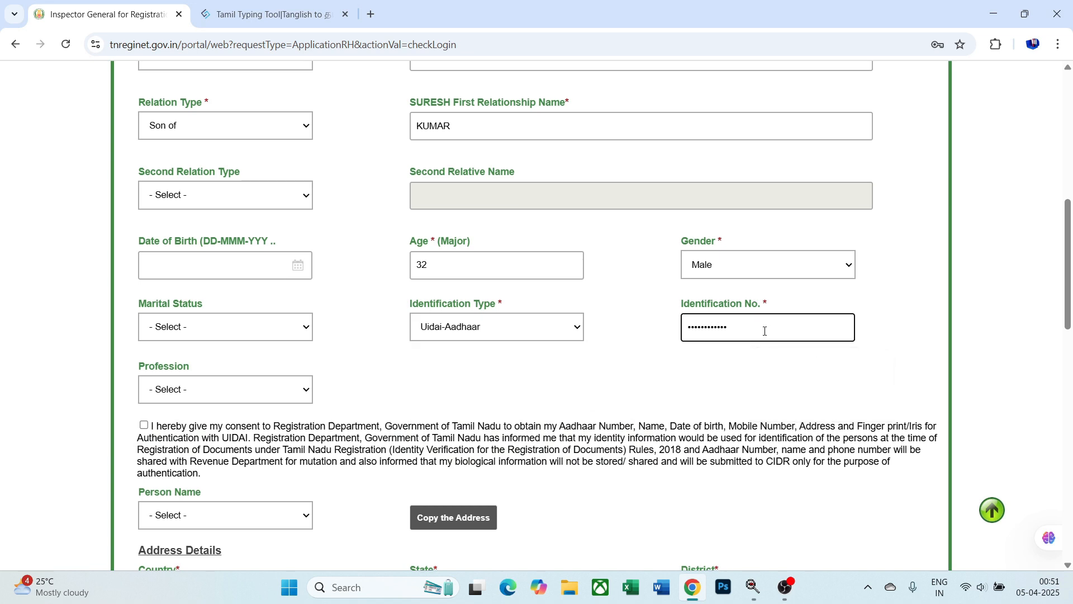
scroll(273, 288, "down", 3)
left_click(146, 219)
- Set district Thoothukkudi and enter the second witness's door number, street and pincode
scroll(359, 214, "down", 2)
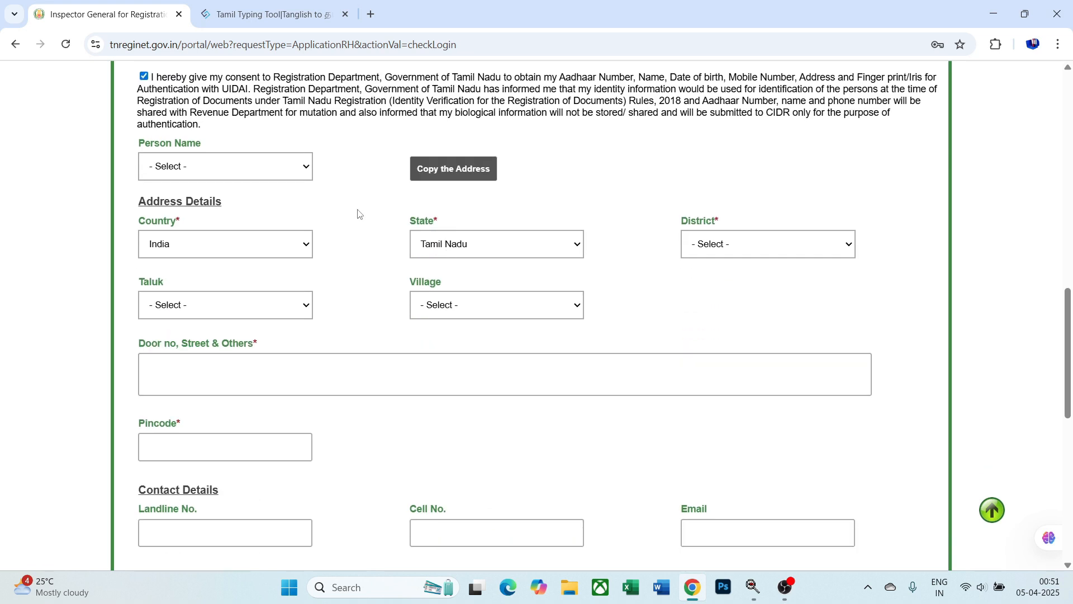
left_click(733, 247)
type("tho")
key("Return")
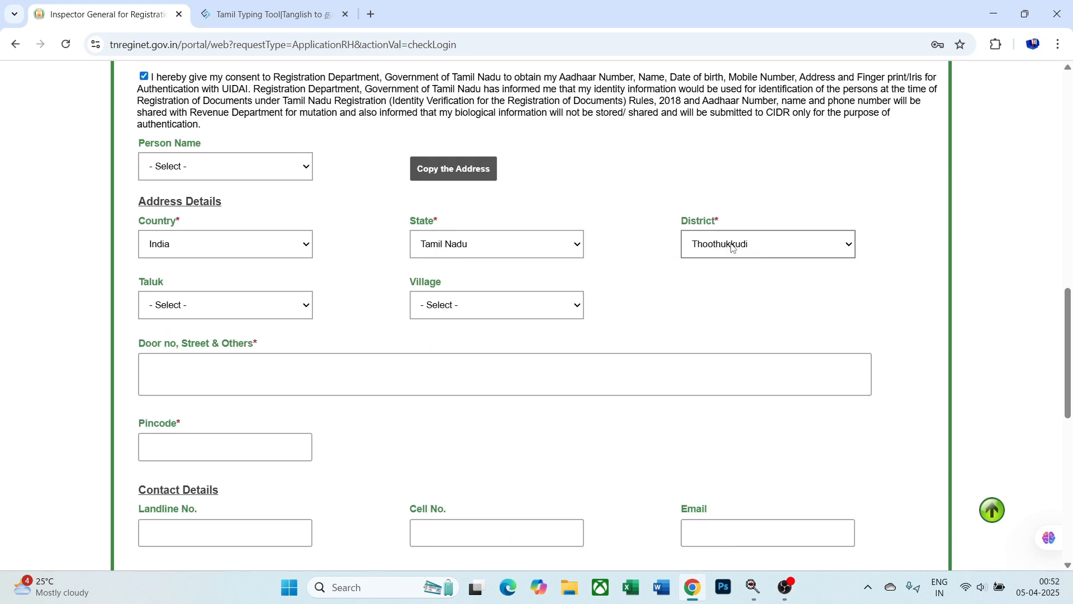
left_click(511, 376)
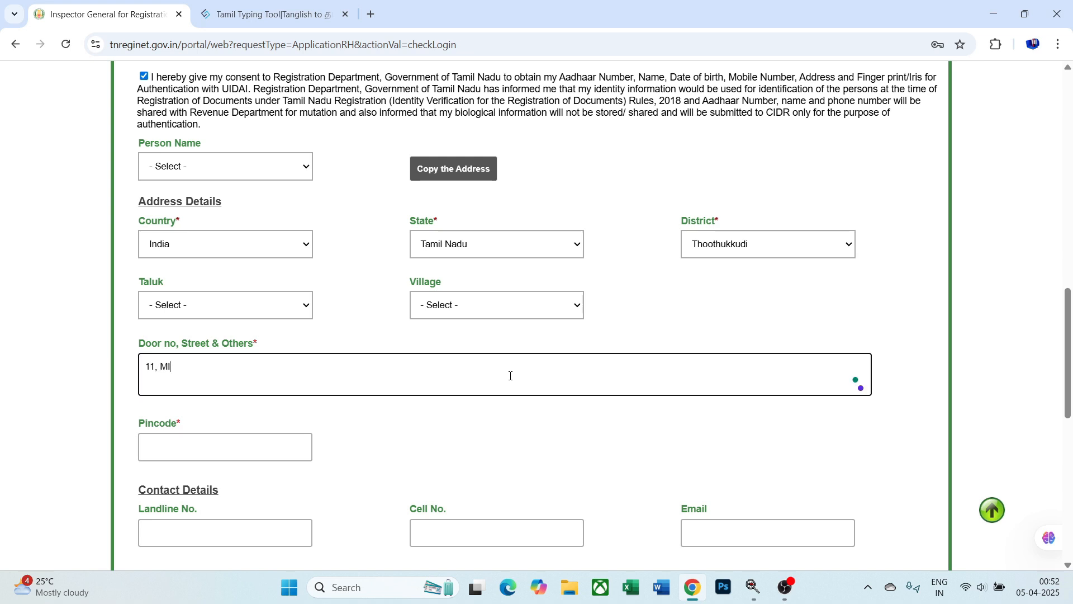
left_click(186, 451)
type("628001")
- Add the second witness so it appears as entry 2 in the list
scroll(186, 452, "down", 4)
left_click(495, 386)
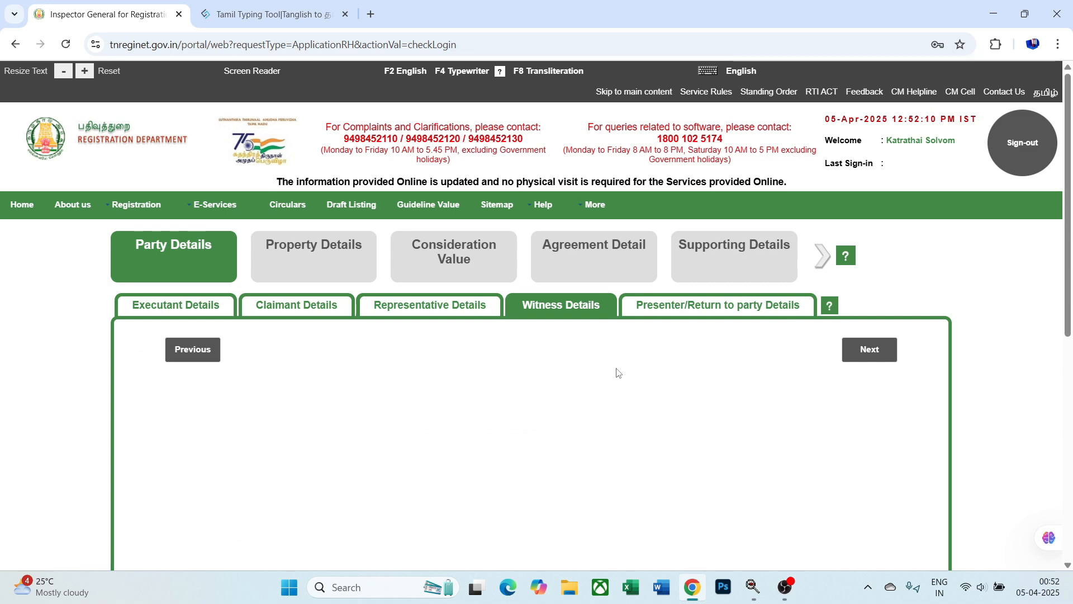
scroll(617, 372, "down", 15)
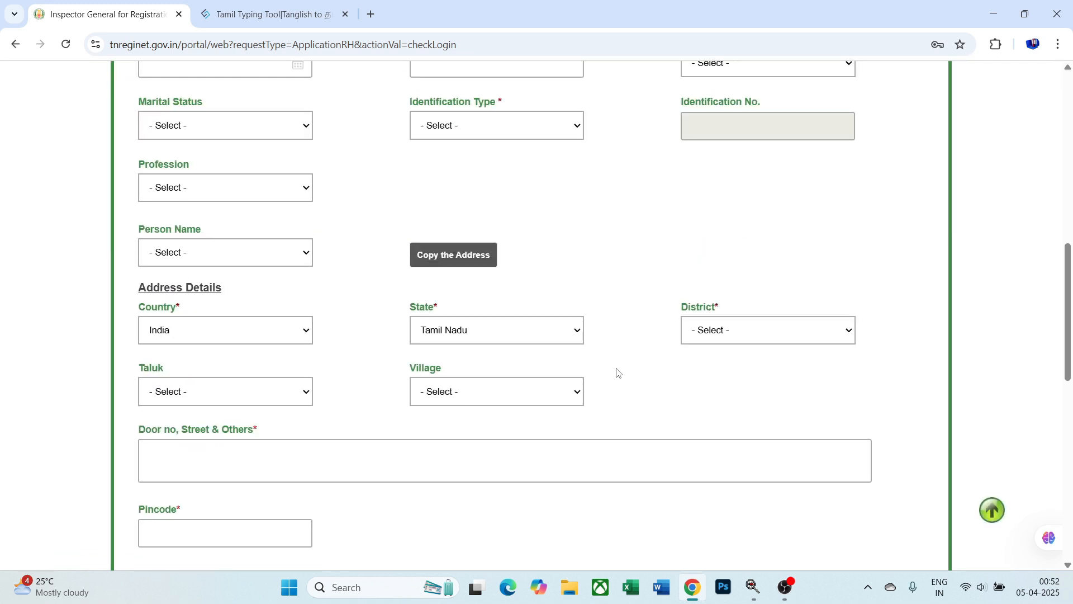
scroll(304, 461, "down", 3)
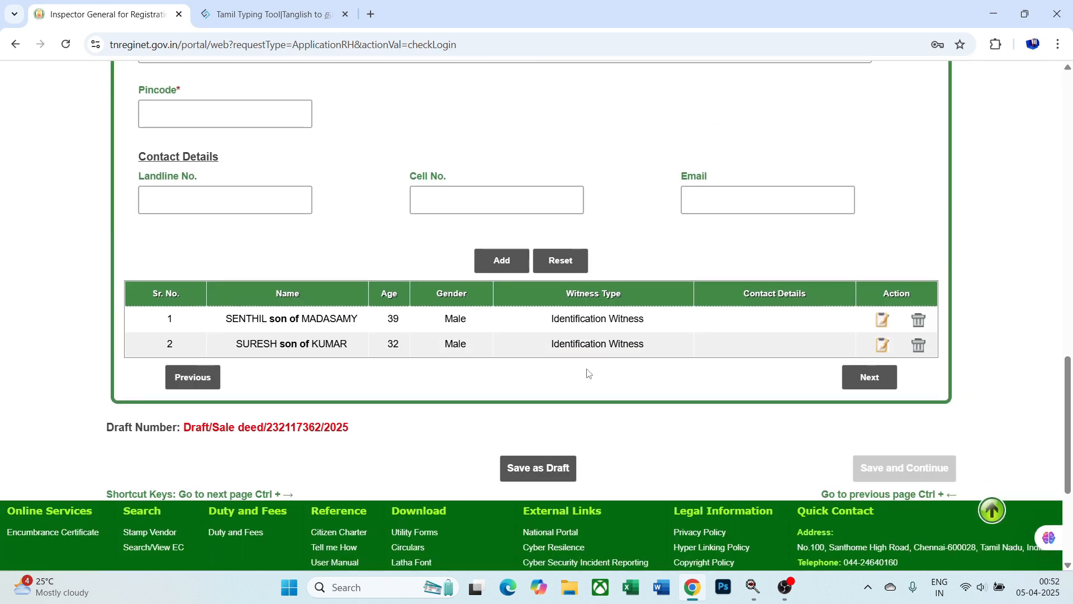
- Pick the presenter and the return-to-party from their dropdowns, then save and continue to Property Details
left_click(856, 384)
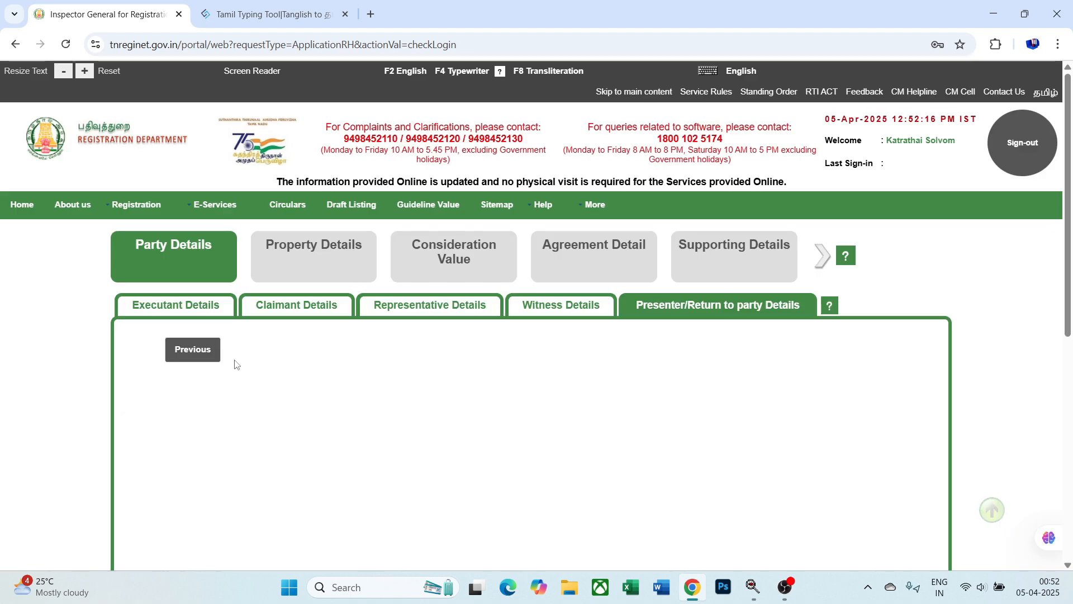
scroll(196, 364, "down", 2)
left_click(288, 297)
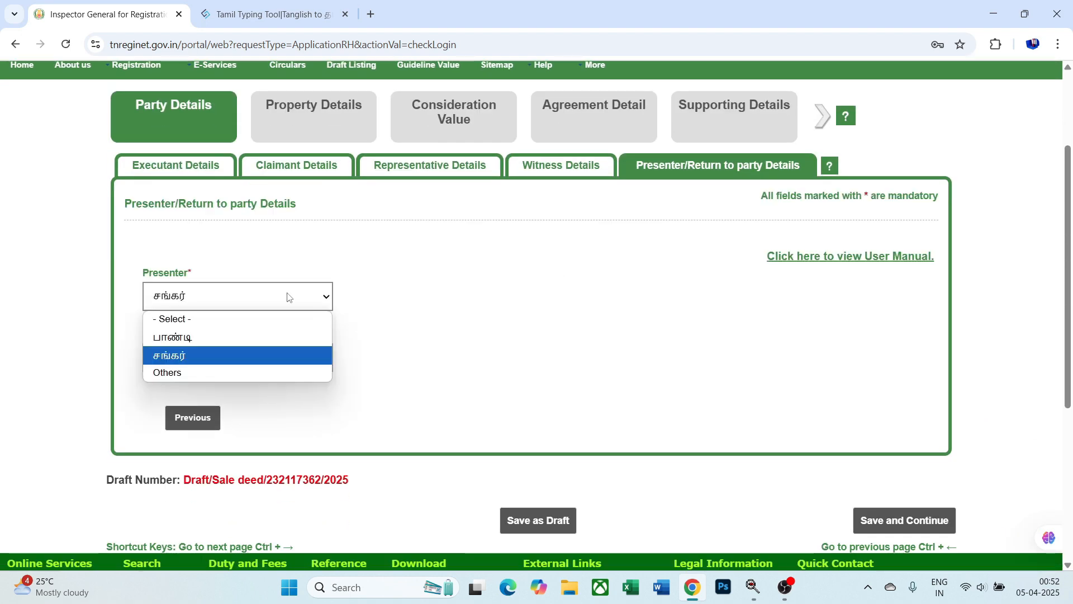
left_click(288, 339)
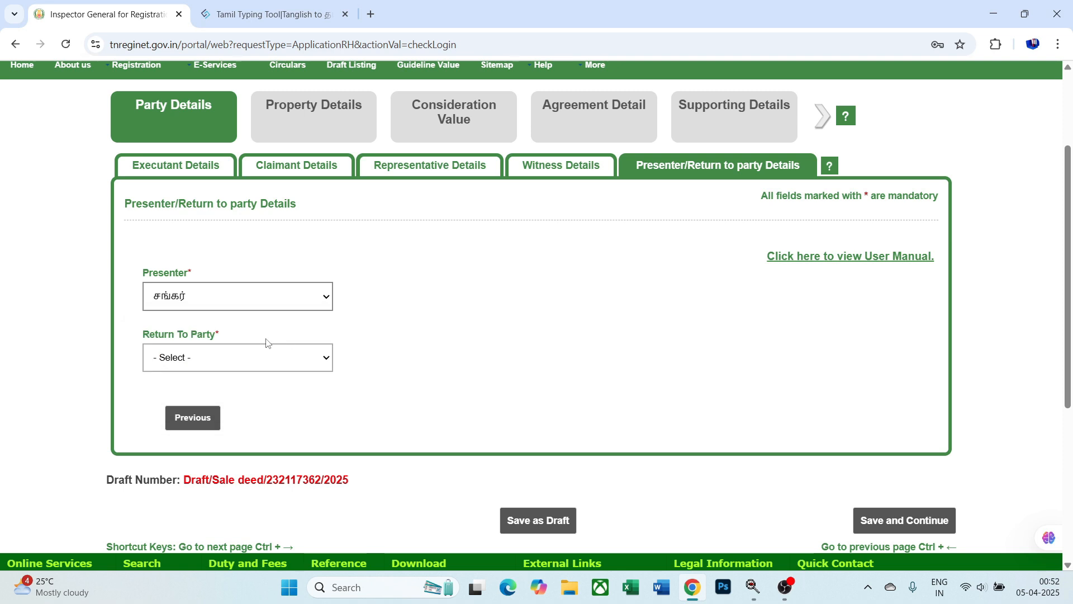
left_click(275, 360)
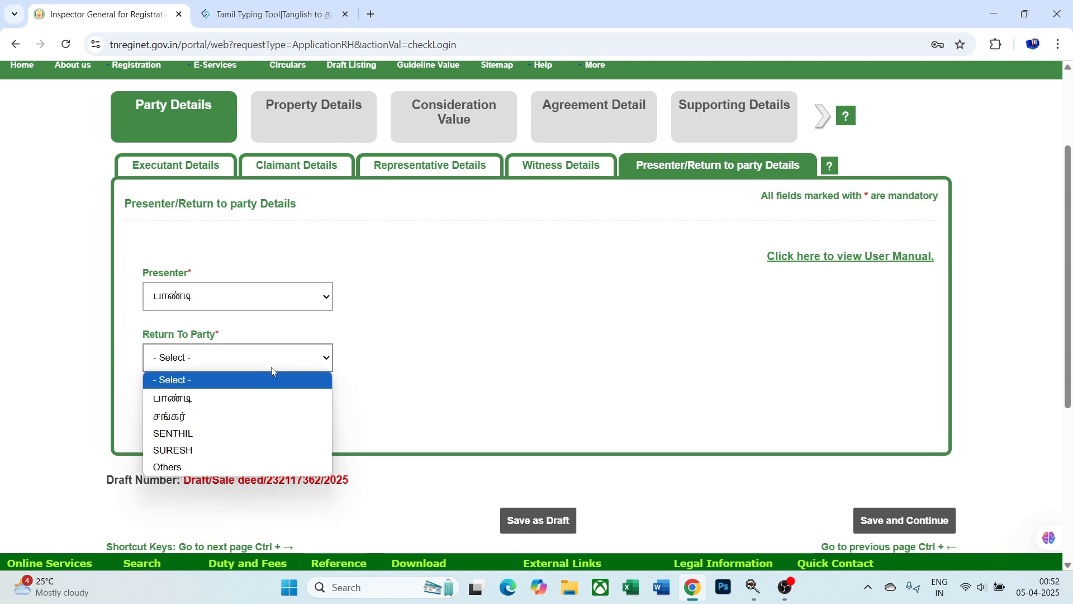
left_click(281, 421)
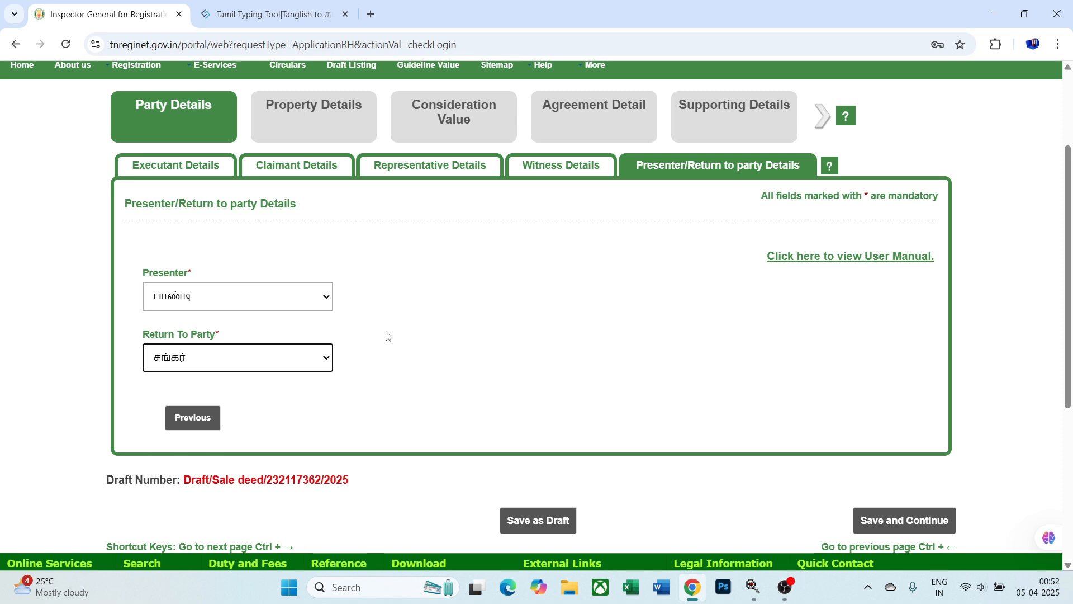
scroll(587, 338, "down", 3)
left_click(927, 379)
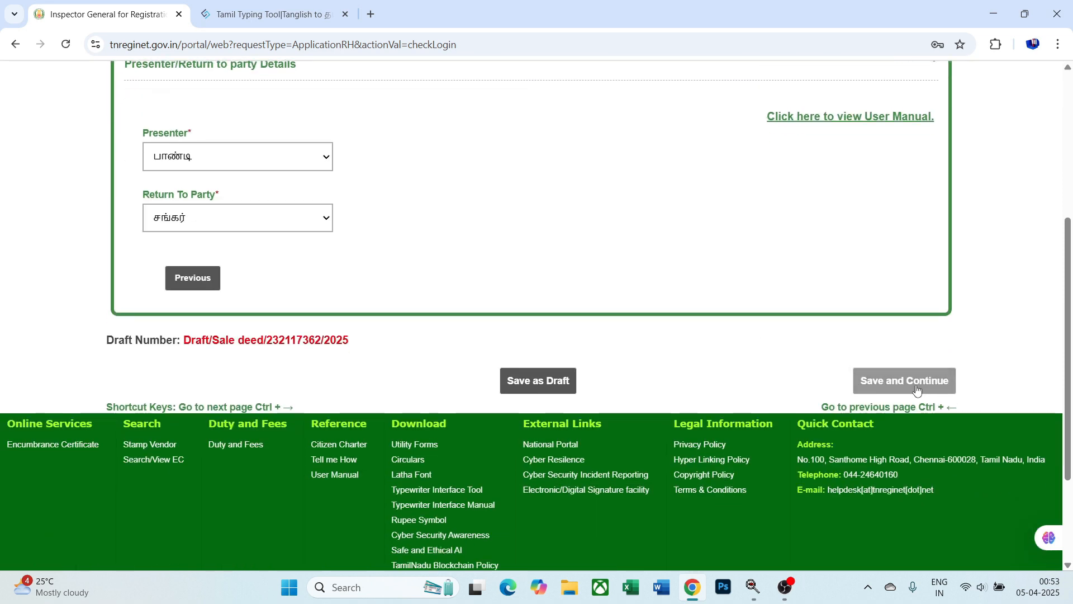
scroll(553, 341, "down", 1)
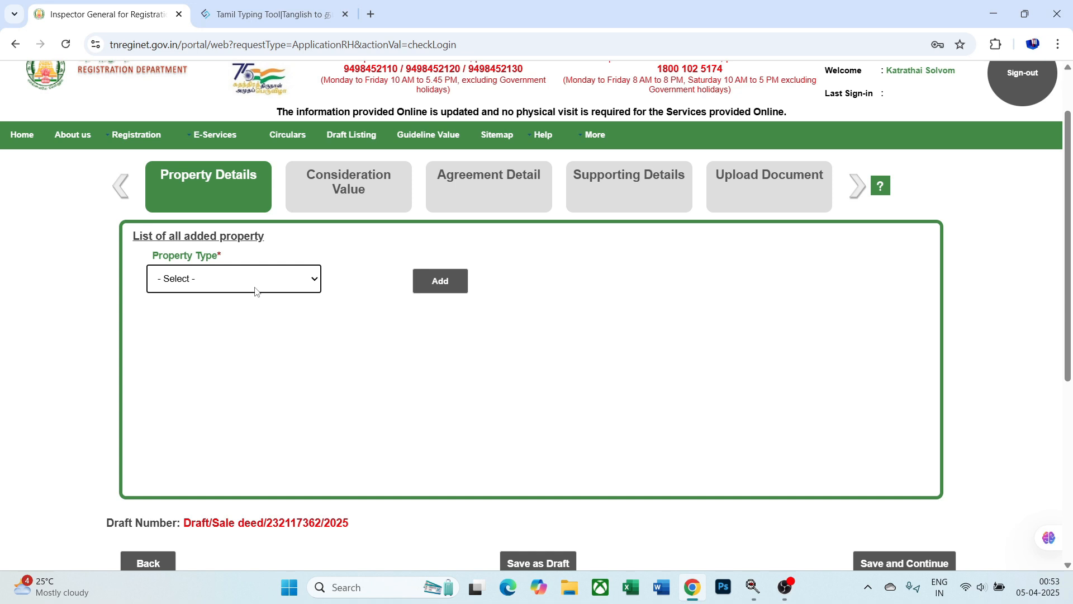
- Add an Agricultural Land property
left_click(255, 291)
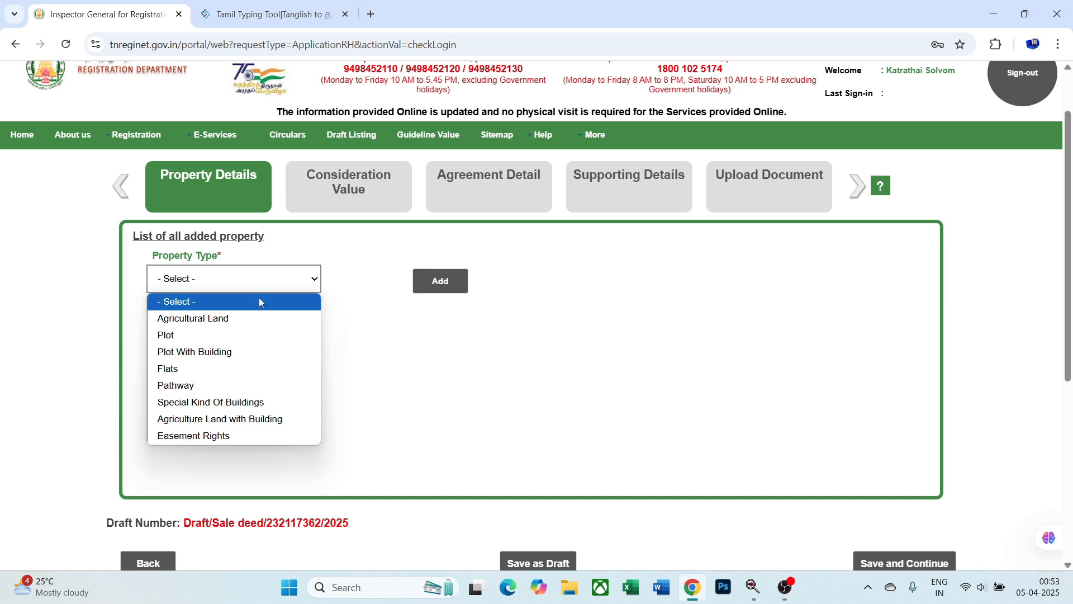
left_click(239, 328)
left_click(441, 280)
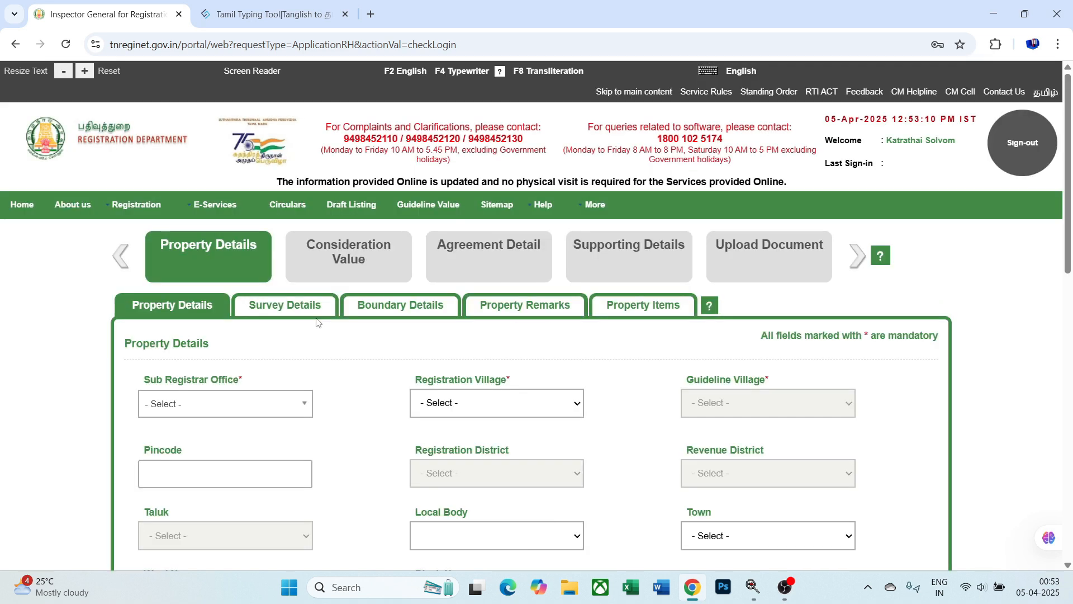
scroll(314, 318, "down", 4)
- Set sub registrar office Ettayapuram and registration village T. Thangammalpuram
left_click(278, 198)
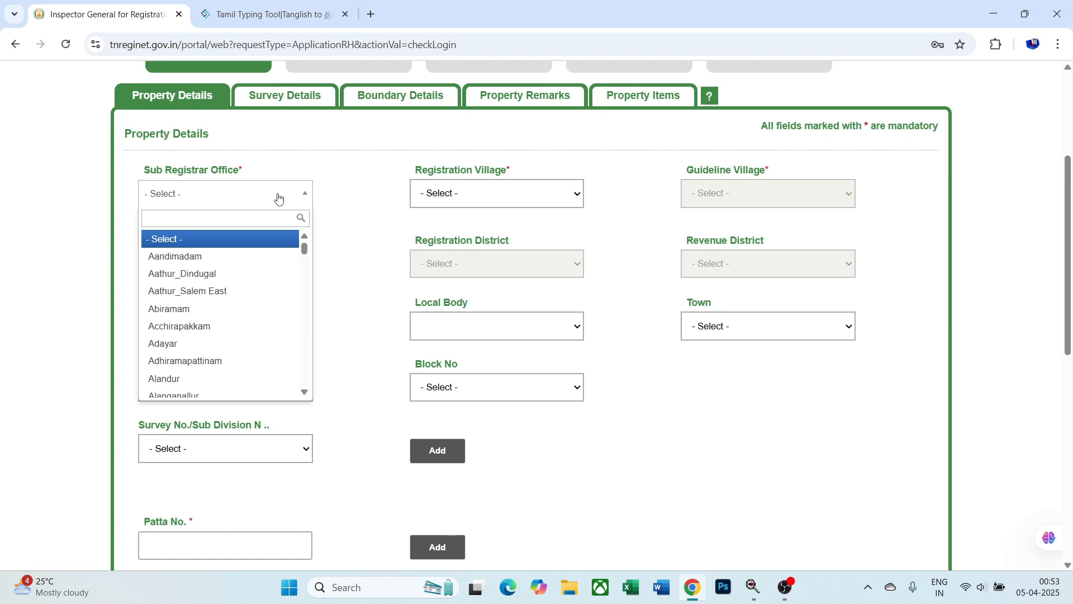
type("ETTA")
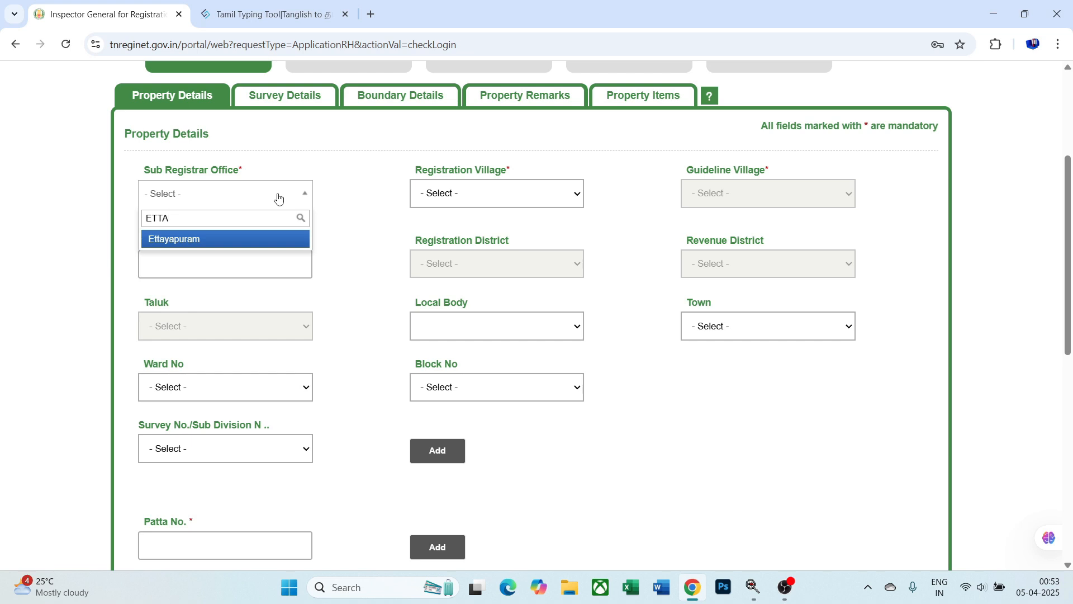
key("Return")
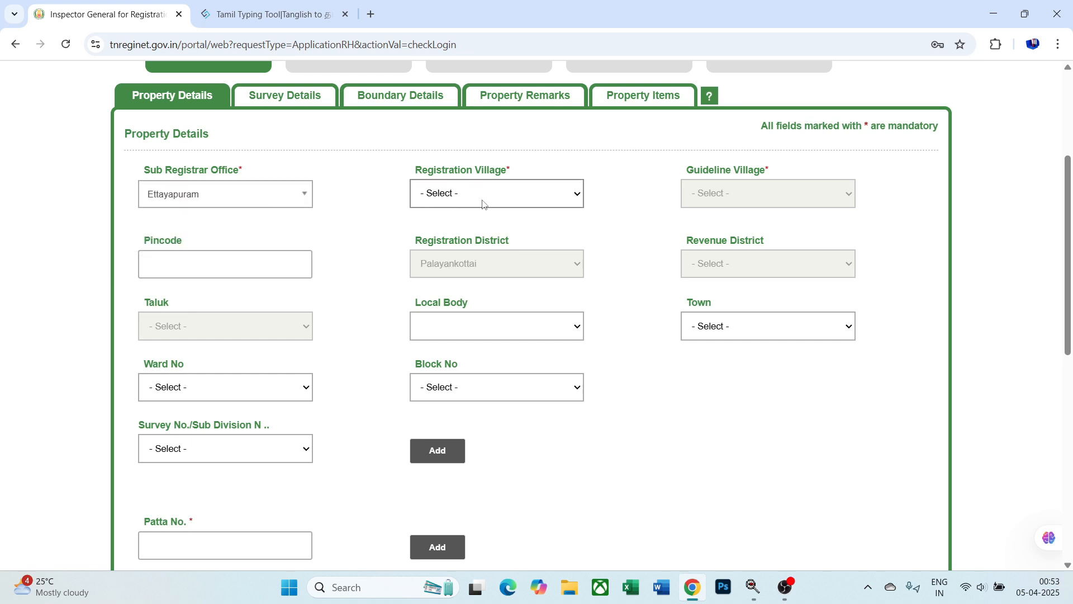
left_click(485, 204)
type("T. Shanmugapuram")
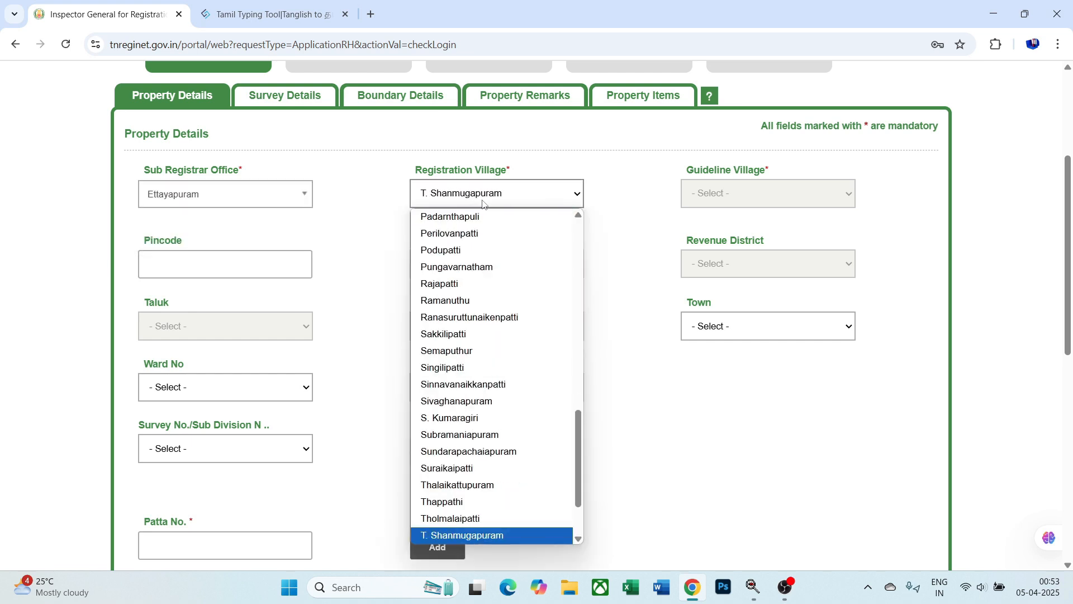
key("Down")
key("Return")
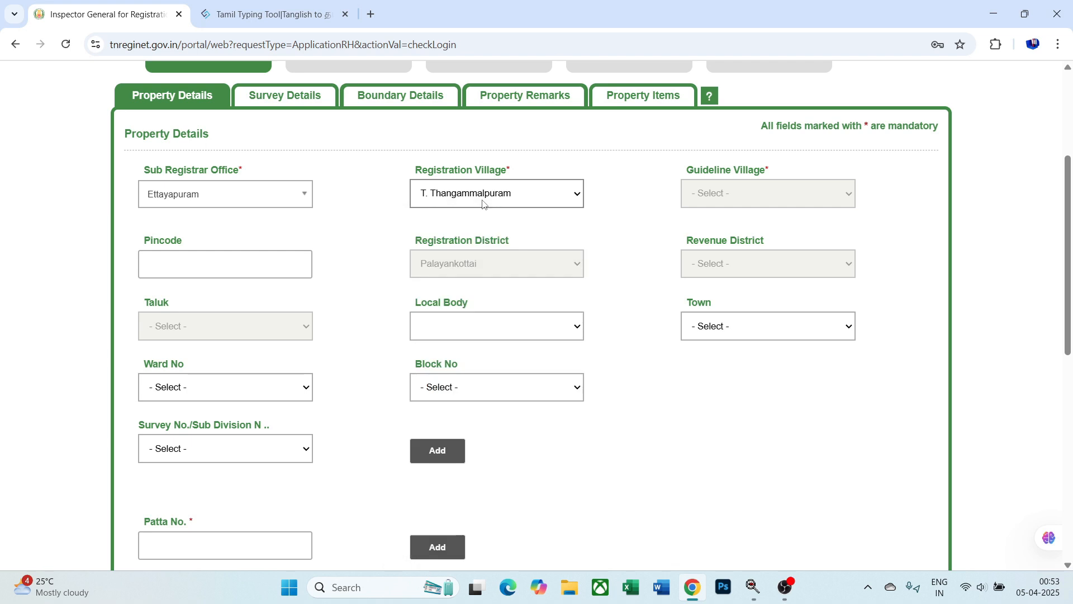
scroll(482, 203, "down", 4)
scroll(534, 155, "up", 2)
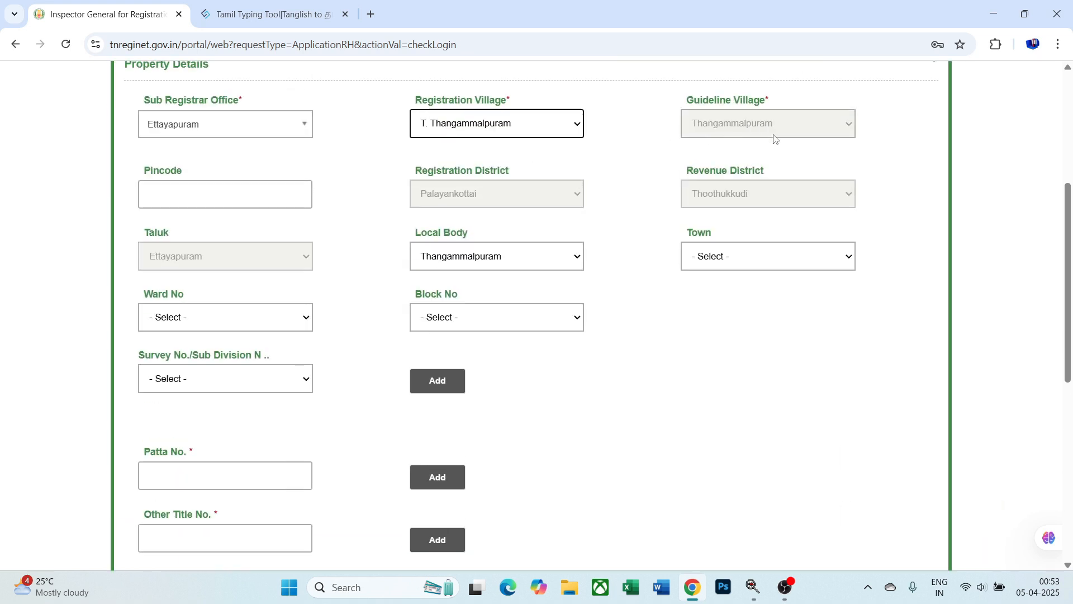
scroll(286, 277, "down", 1)
- Add Patta No. 303 and continue to Survey Details
left_click(190, 403)
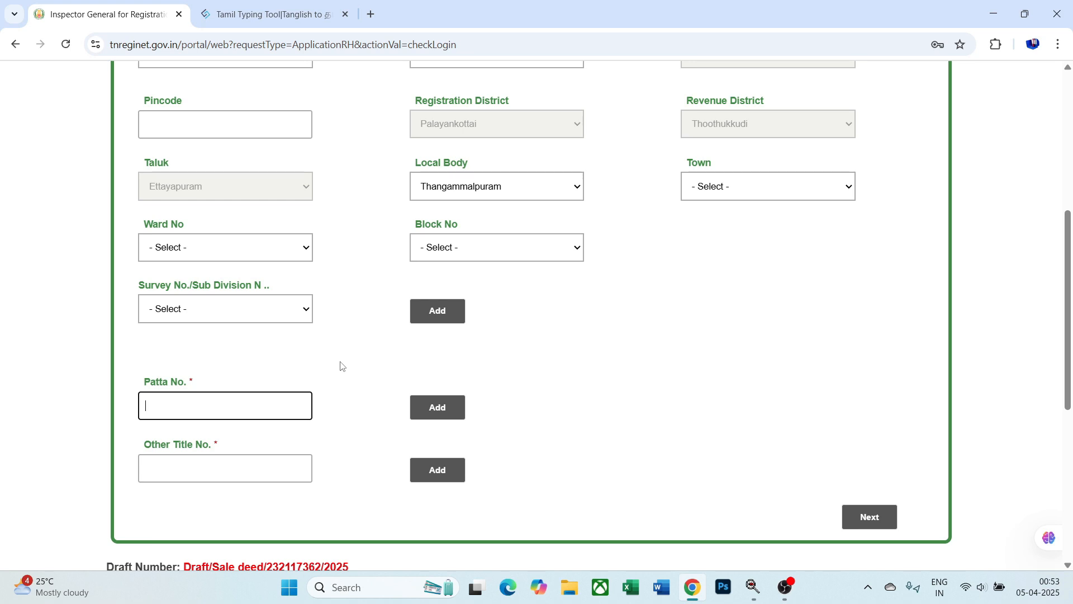
type("303")
left_click(440, 412)
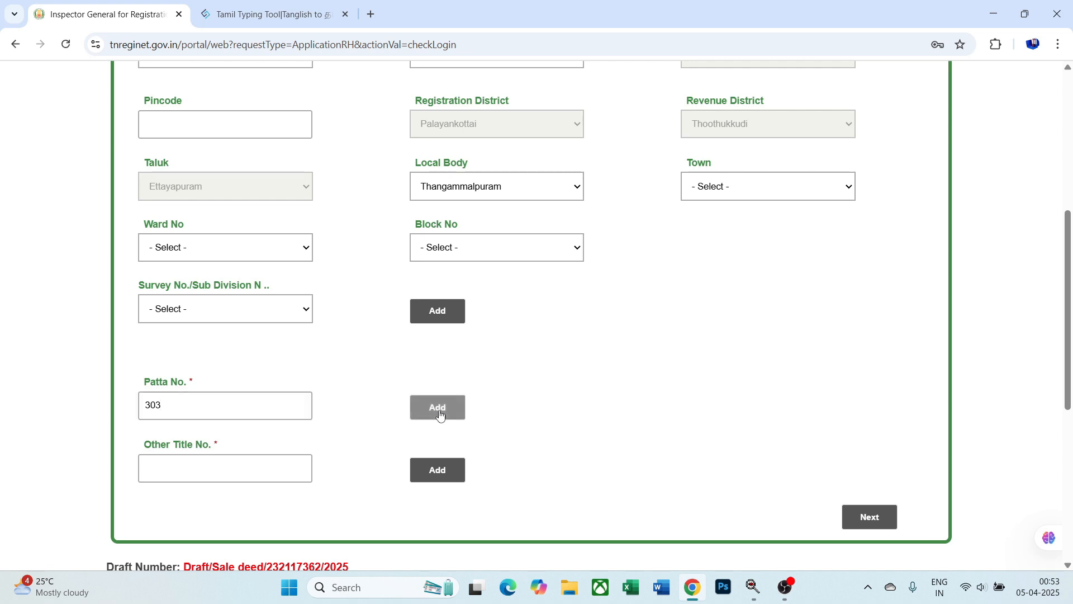
scroll(783, 403, "down", 4)
left_click(869, 360)
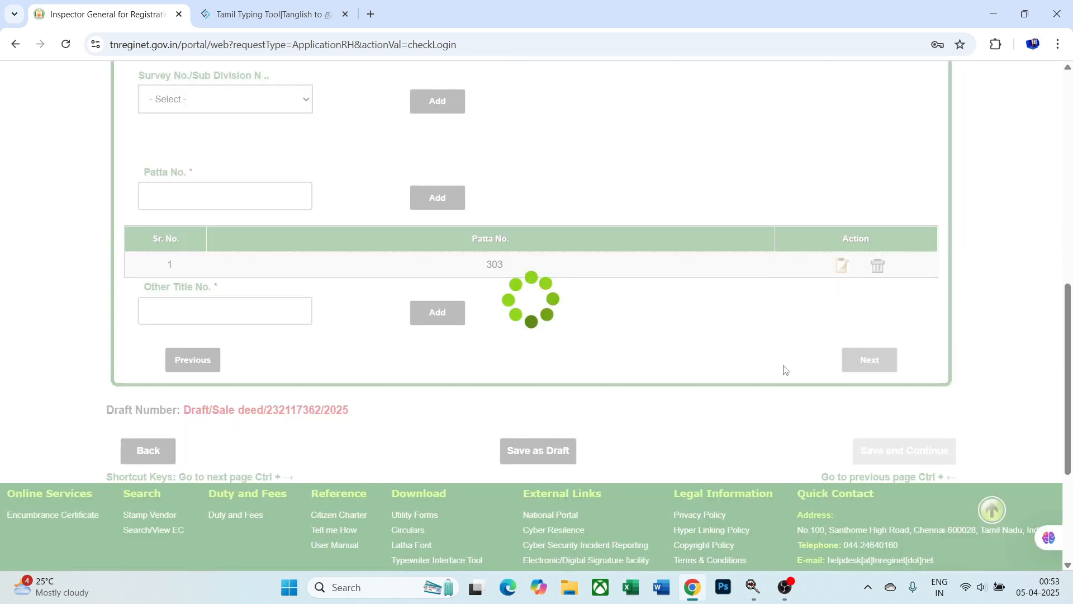
scroll(84, 372, "down", 3)
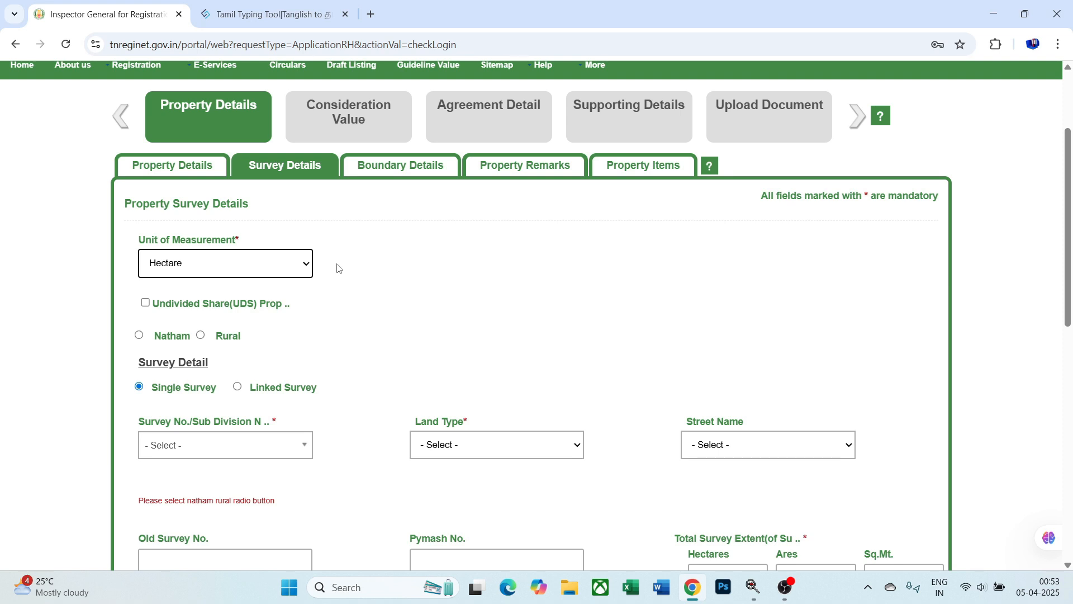
- Choose Hectare as the measurement unit, leave the UDS box unticked, and select Rural
left_click(286, 265)
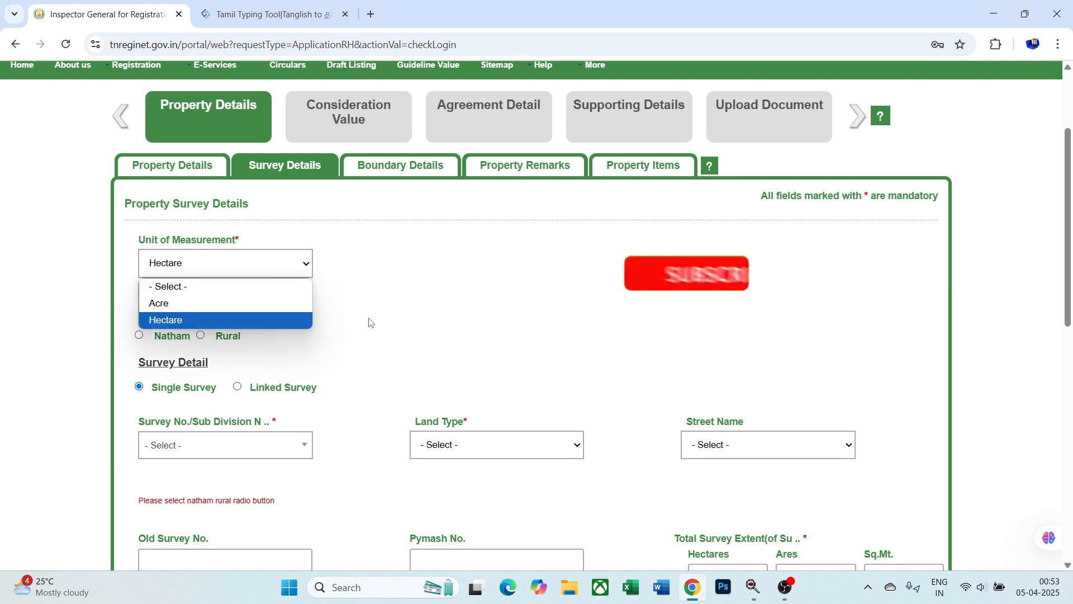
left_click(294, 320)
scroll(379, 316, "down", 1)
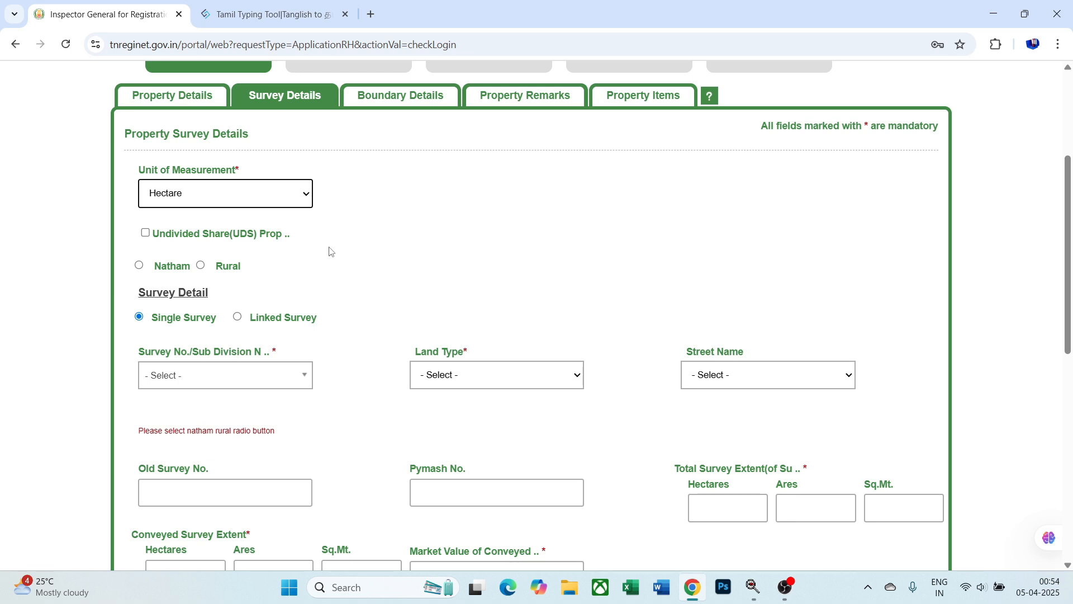
left_click(147, 236)
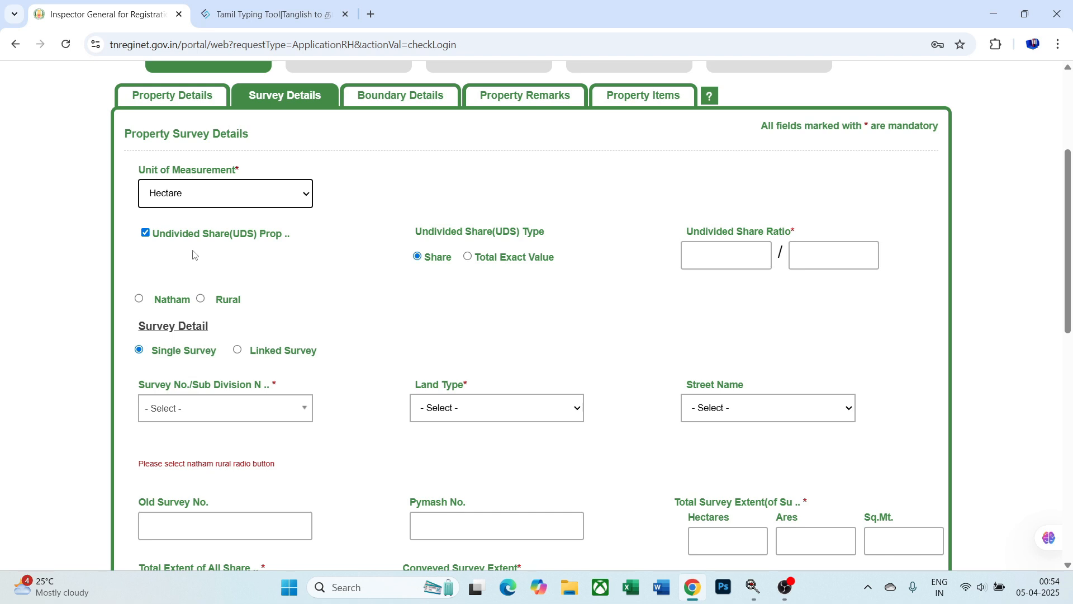
left_click(145, 233)
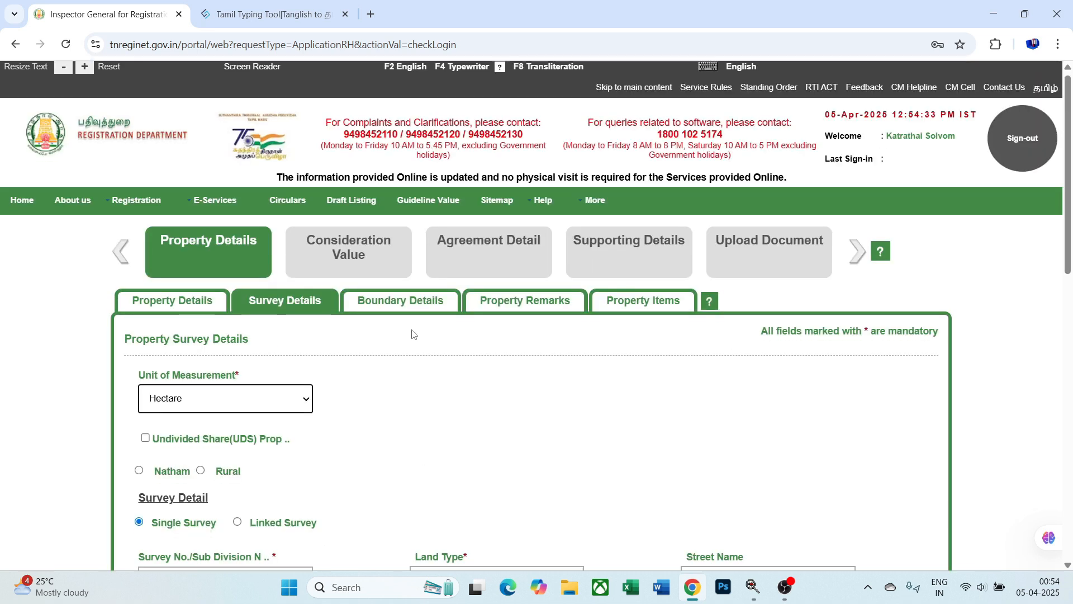
scroll(335, 313, "down", 3)
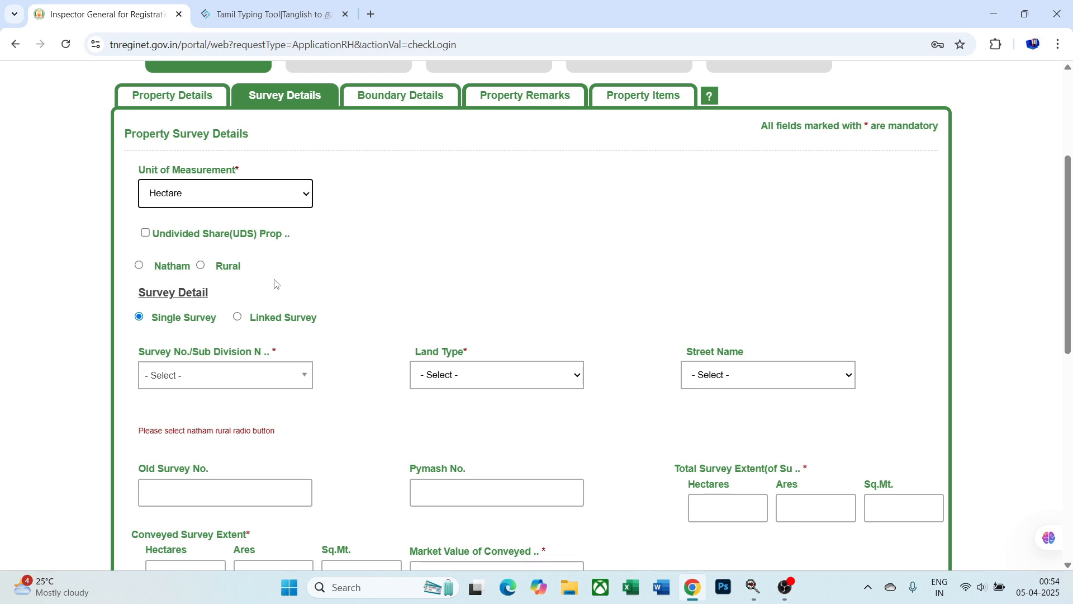
left_click(201, 266)
- Select survey number 218, subdivision 1B1, and land type Punjai
scroll(191, 254, "down", 2)
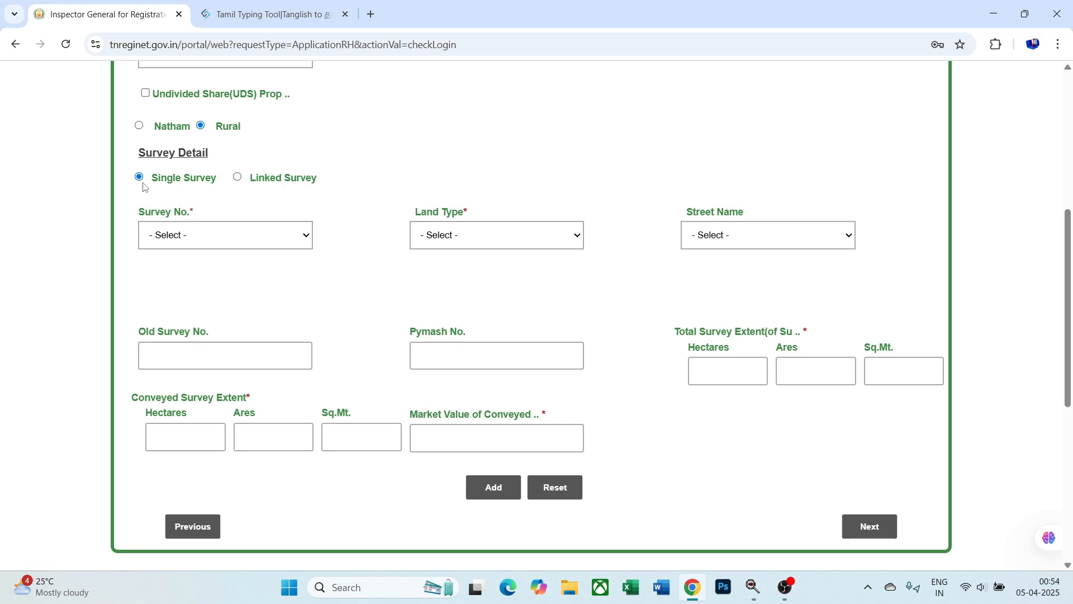
left_click(260, 241)
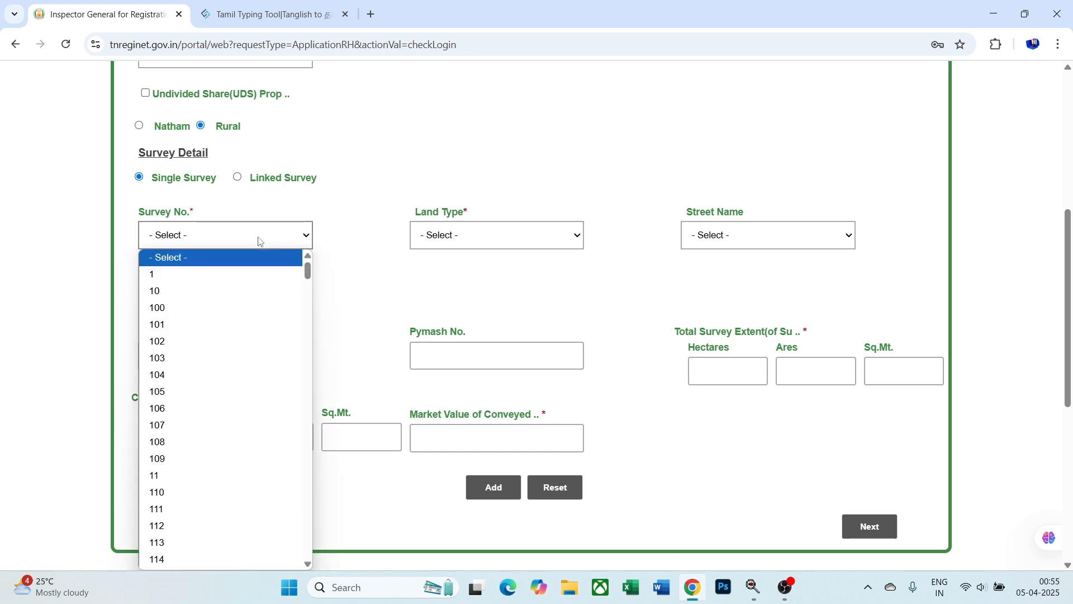
type("218")
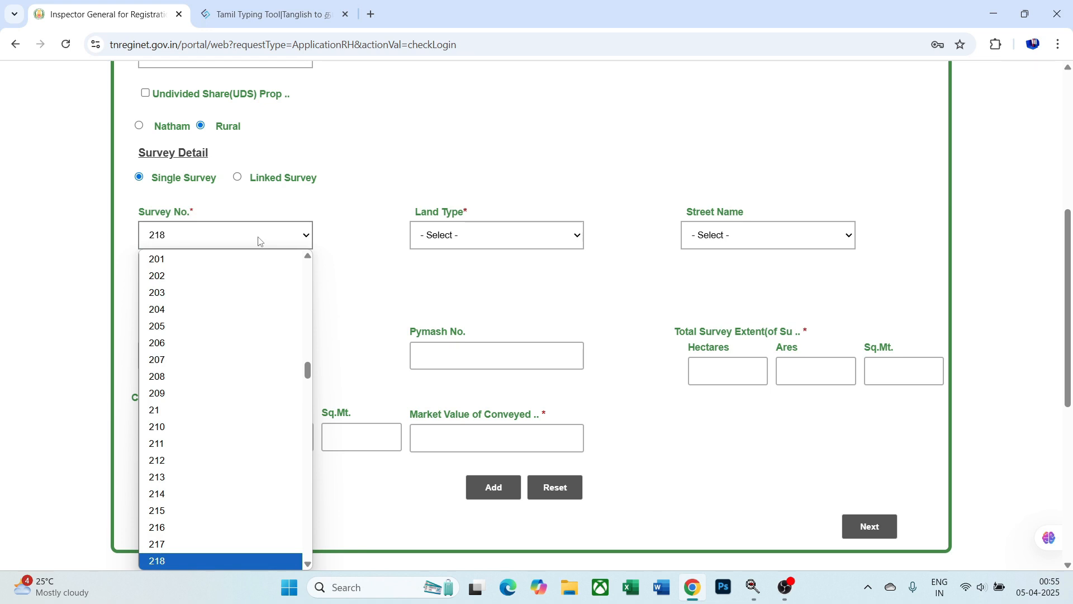
key("Return")
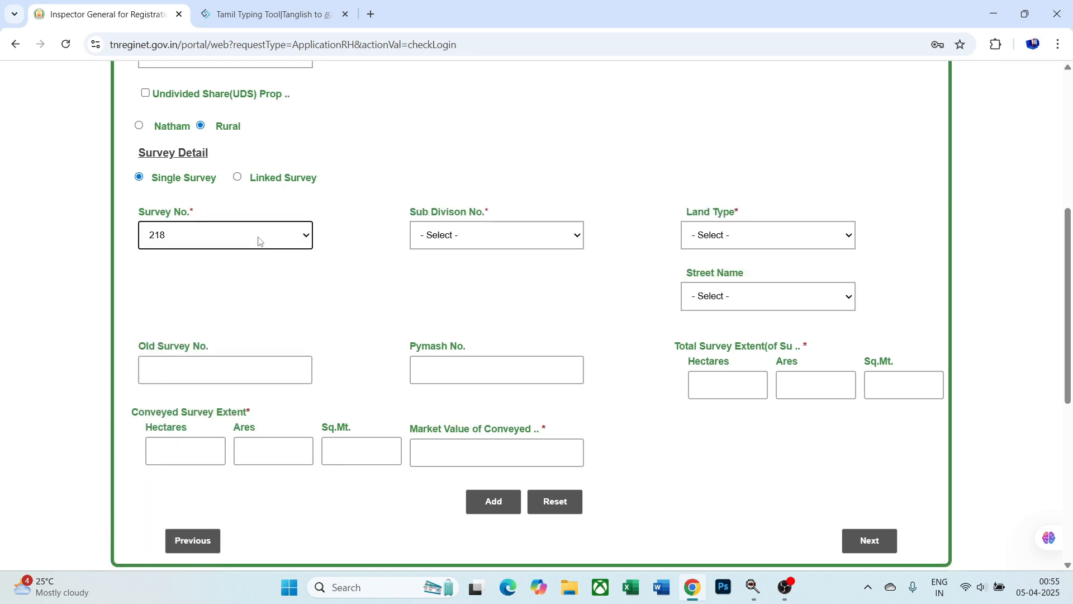
left_click(479, 239)
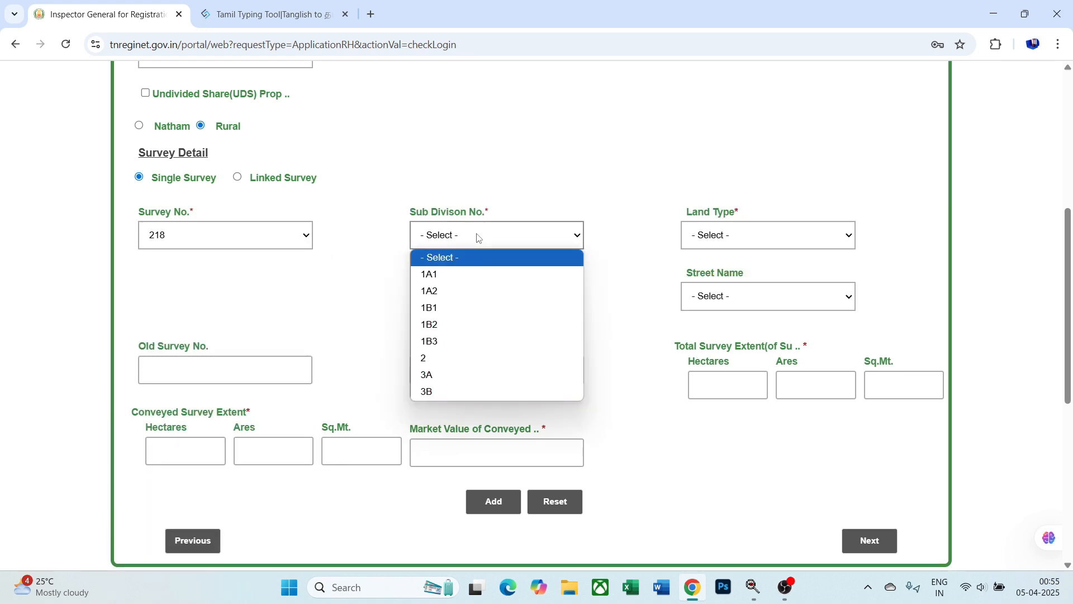
left_click(480, 306)
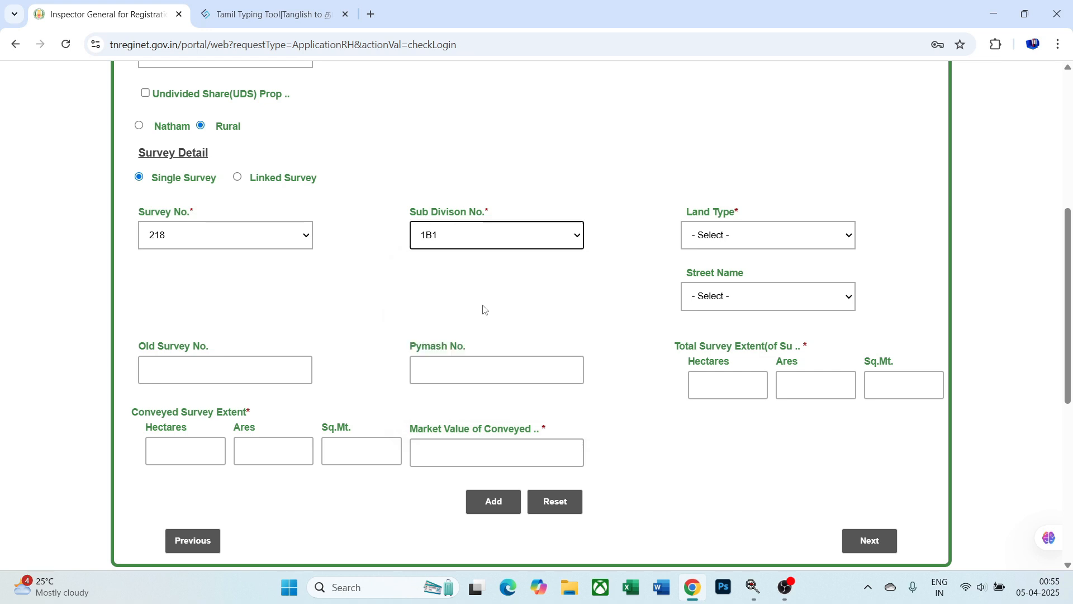
left_click(751, 241)
left_click(760, 336)
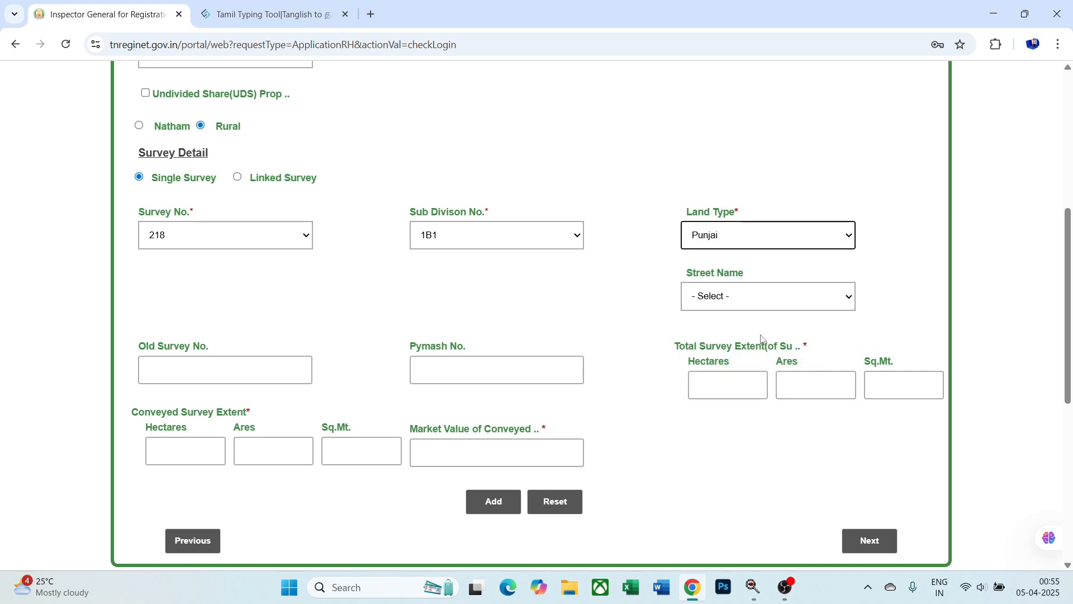
- Enter 1 hectare 60 ares as total and conveyed extent, and market value 1300000
left_click(706, 388)
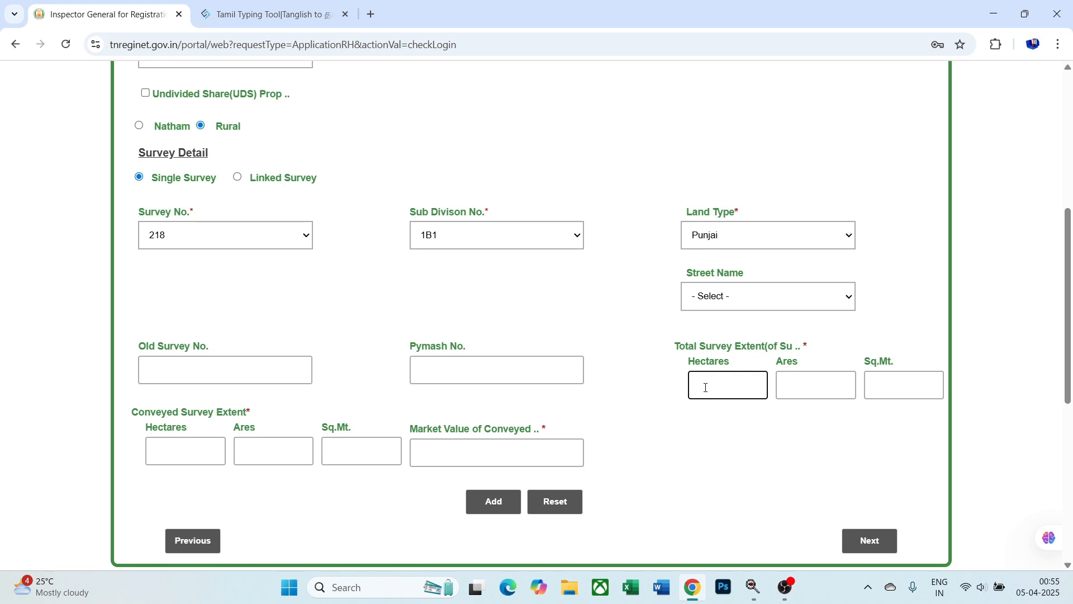
type("1")
key("Tab")
type("60")
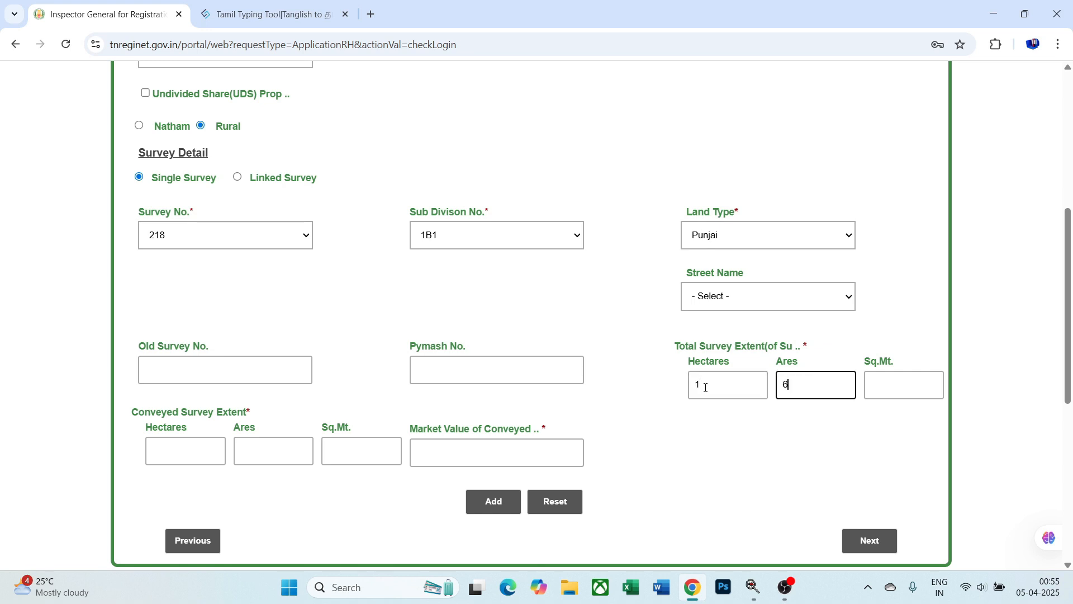
key("Tab")
key("Tab")
type("1")
key("Tab")
type("60")
key("Tab")
key("Tab")
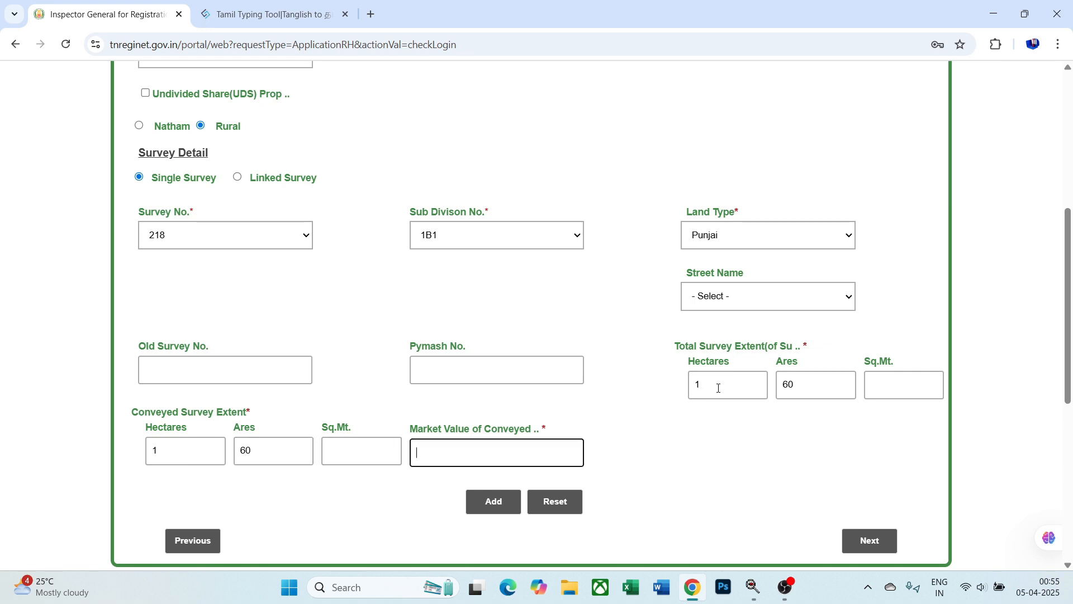
scroll(718, 388, "down", 1)
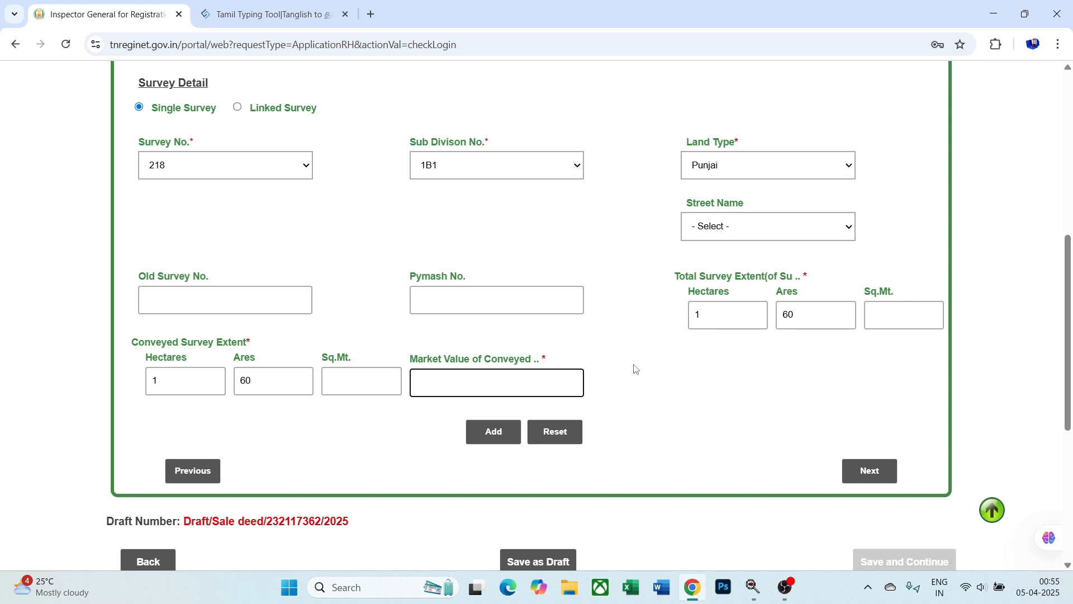
type("1300000")
- Add the 218/1B1 survey row to the survey table
left_click(496, 432)
scroll(649, 369, "down", 2)
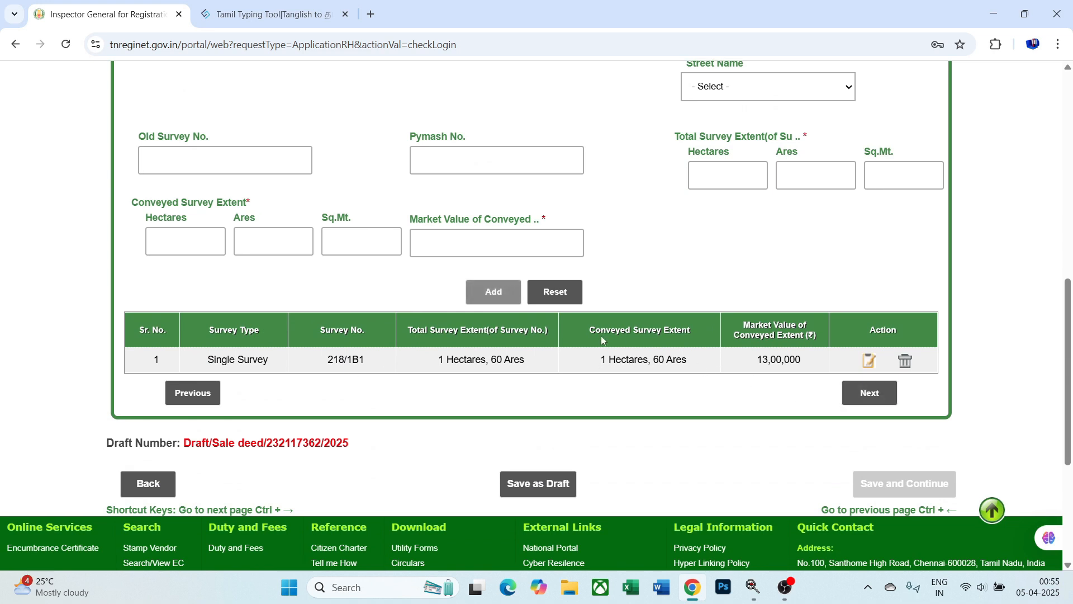
scroll(334, 374, "up", 2)
scroll(333, 374, "up", 4)
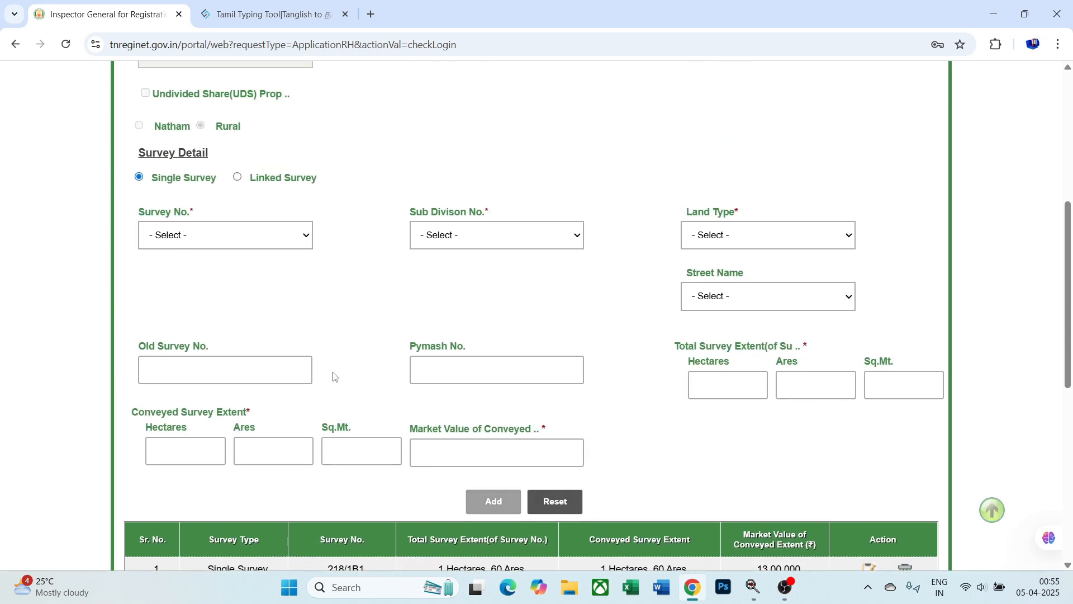
scroll(203, 365, "down", 1)
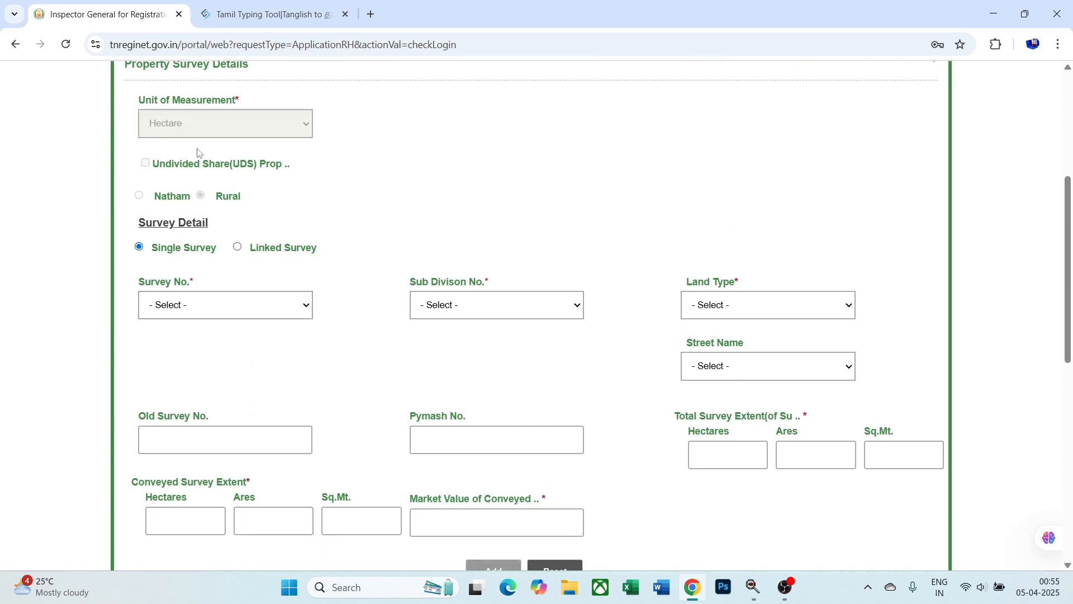
- Review the survey number and land type options without changing them, then continue to Boundary Details
left_click(221, 309)
left_click(389, 364)
left_click(750, 313)
left_click(881, 340)
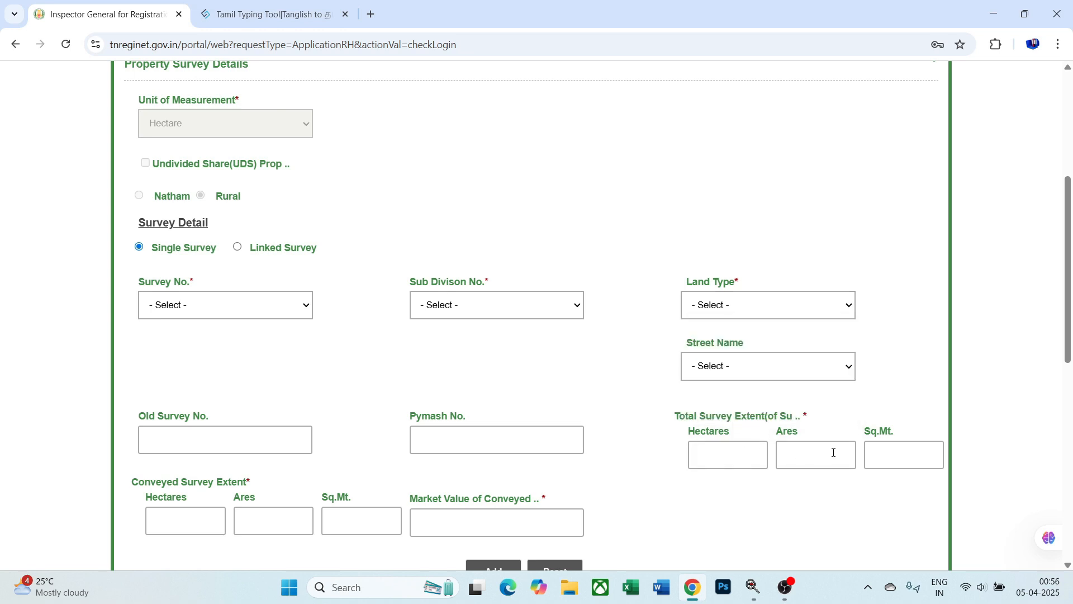
scroll(834, 453, "down", 2)
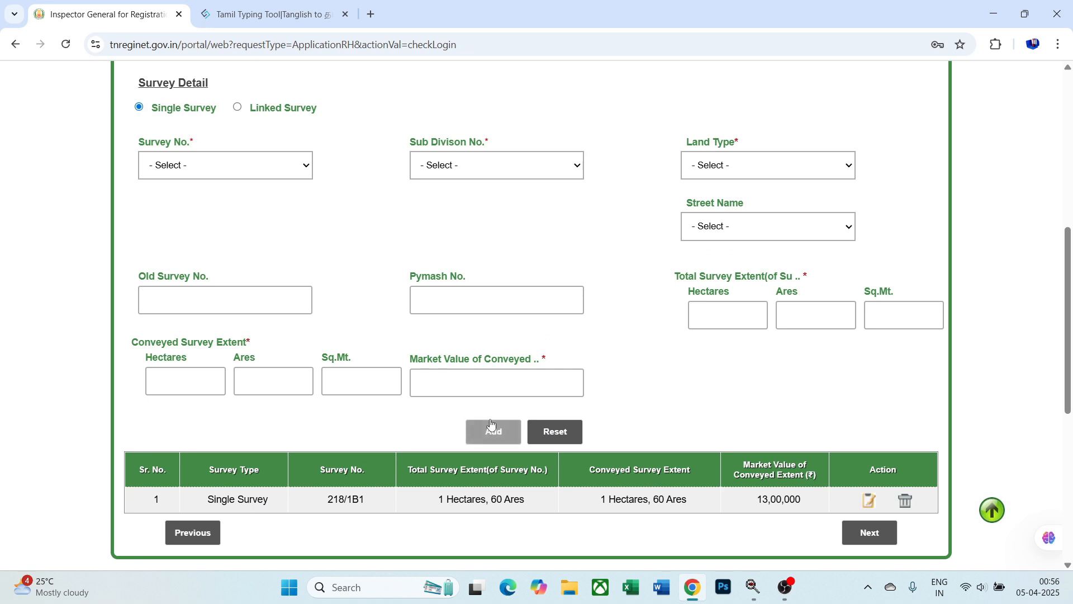
scroll(351, 448, "down", 1)
left_click(849, 474)
- Review the north, east, south and west boundary entries on the Boundary Details page
scroll(483, 389, "down", 4)
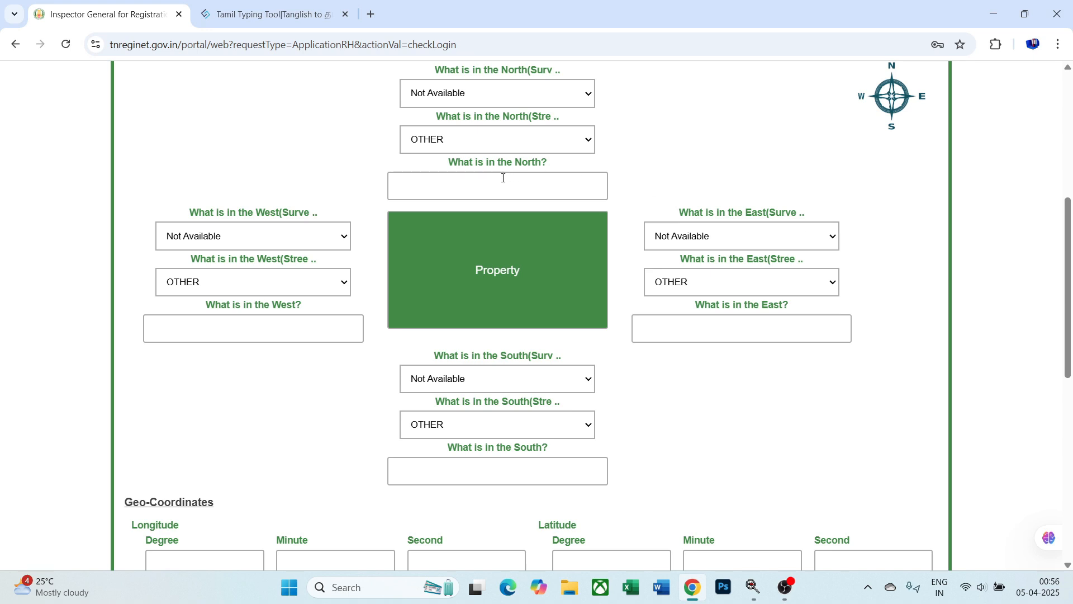
left_click(484, 180)
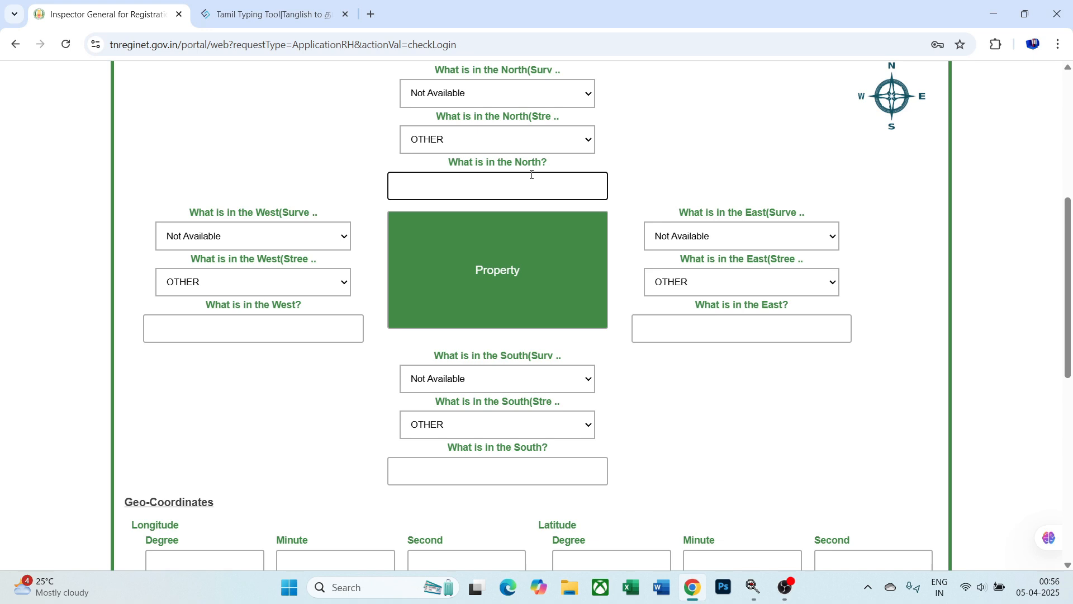
left_click(698, 328)
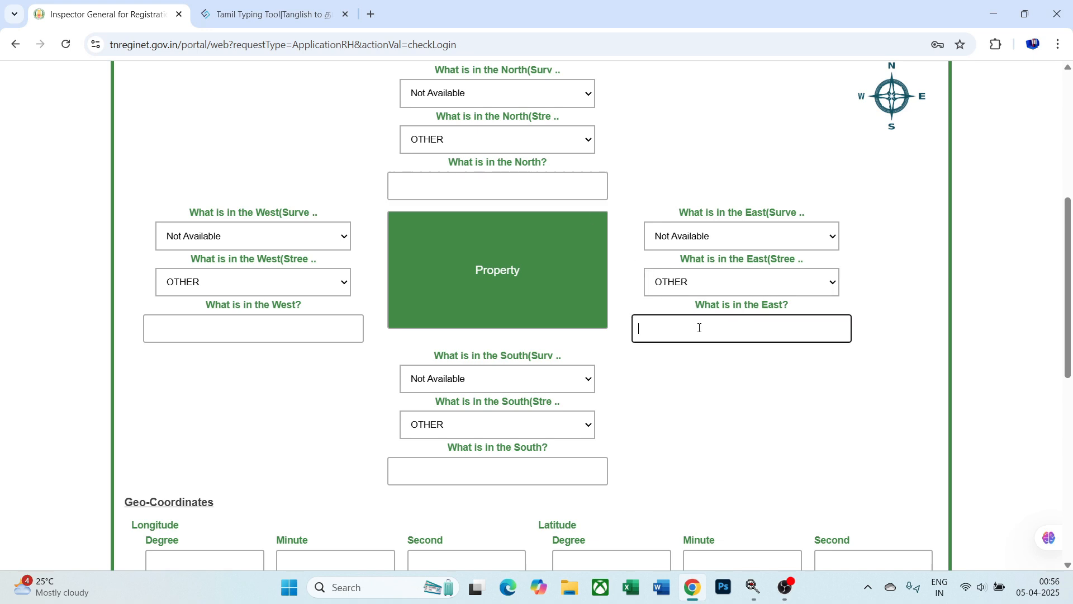
left_click(492, 473)
left_click(297, 331)
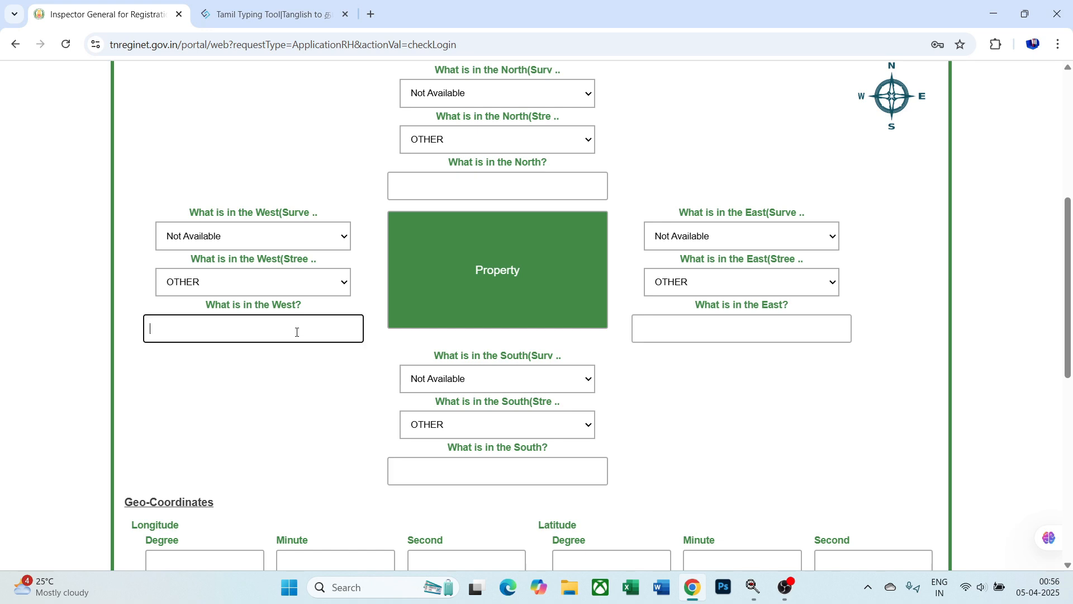
left_click(425, 181)
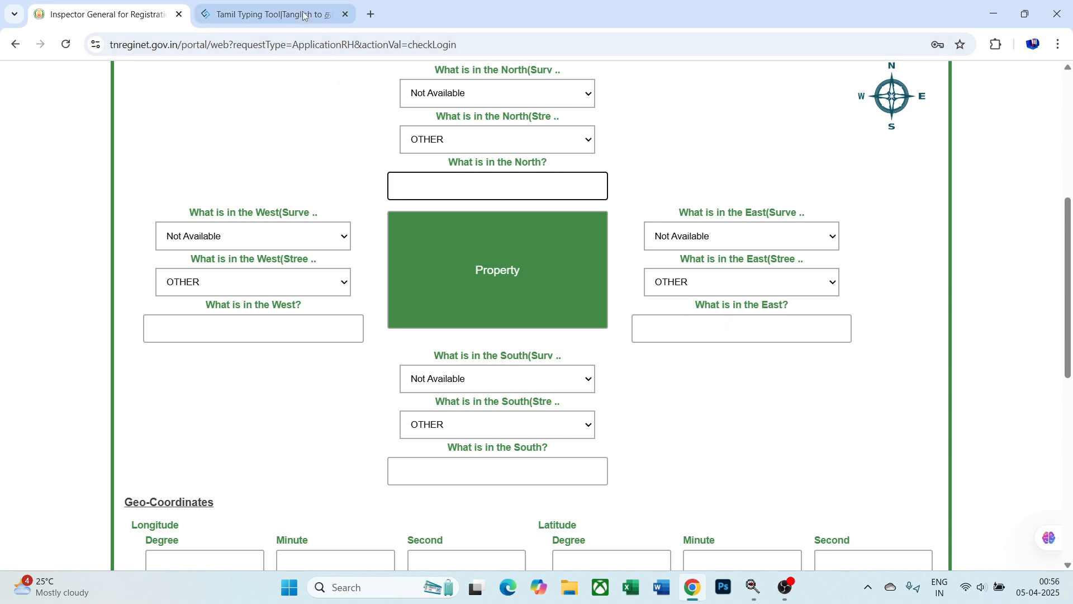
- Deselect the text in the Tamil typing tool, then advance the deed to Property Remarks
key("ctrl+Tab")
left_click(253, 318)
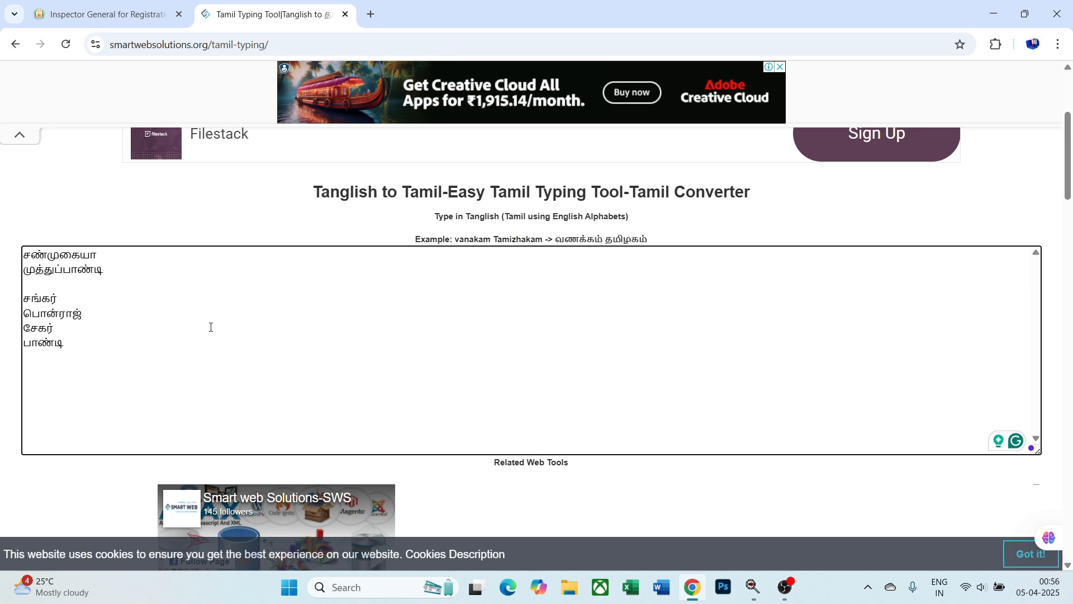
left_click(125, 16)
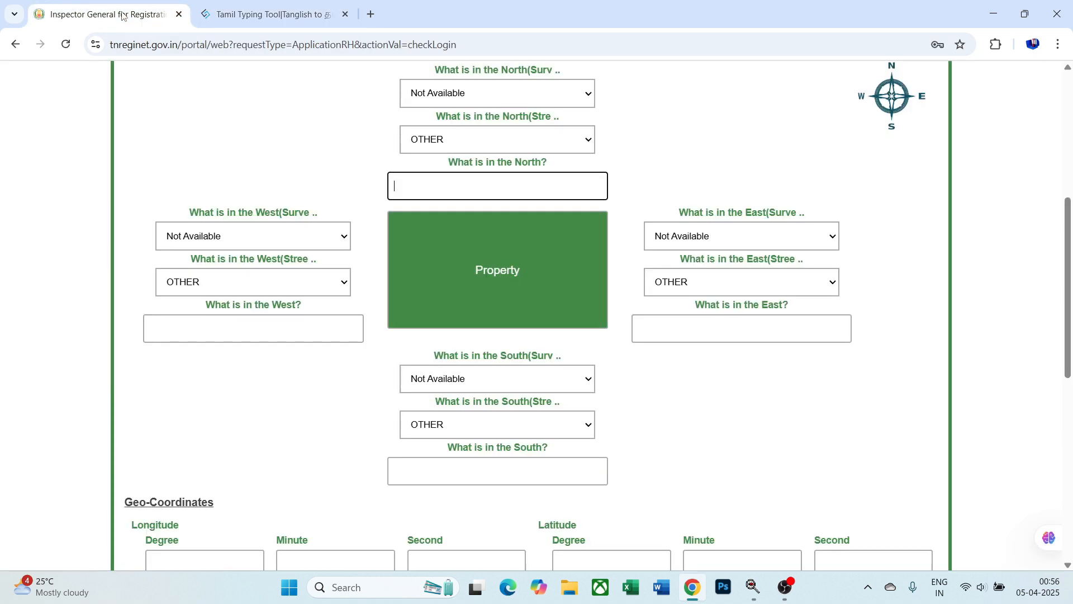
scroll(751, 328, "down", 3)
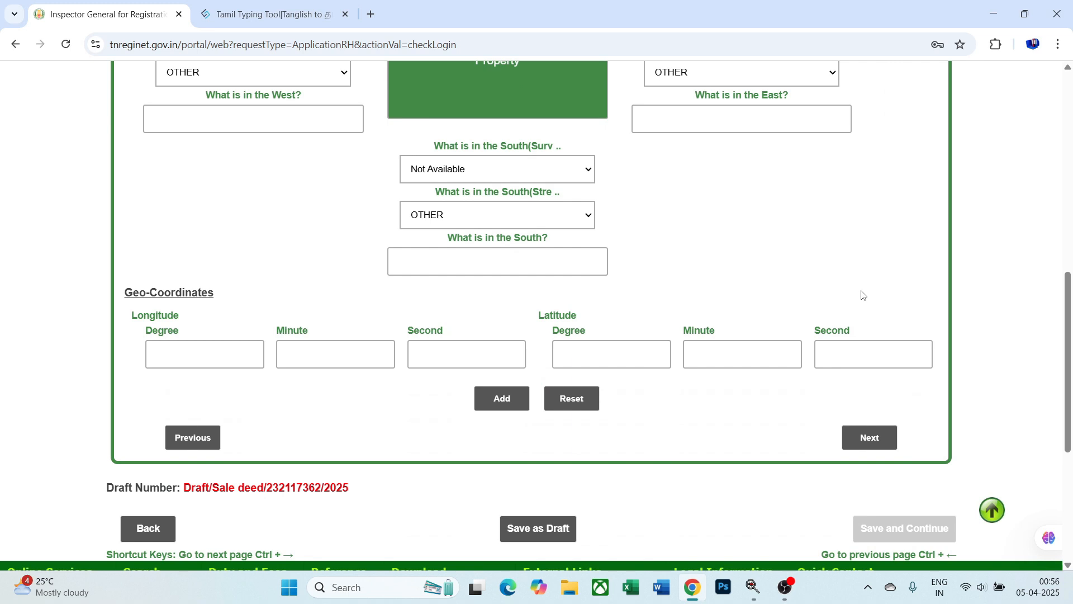
scroll(769, 249, "up", 3)
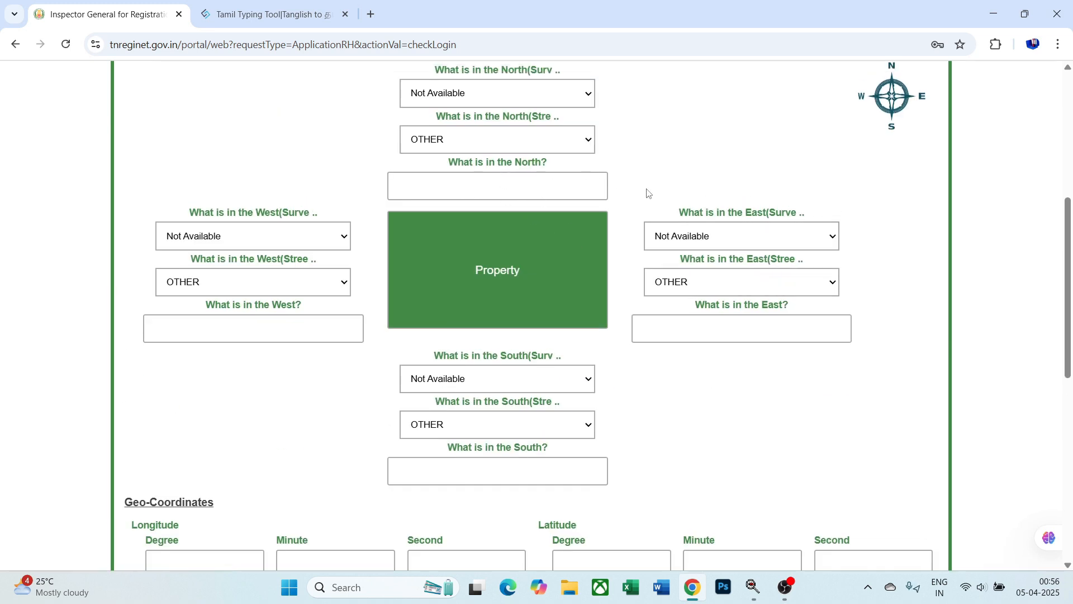
scroll(649, 193, "down", 3)
left_click(870, 437)
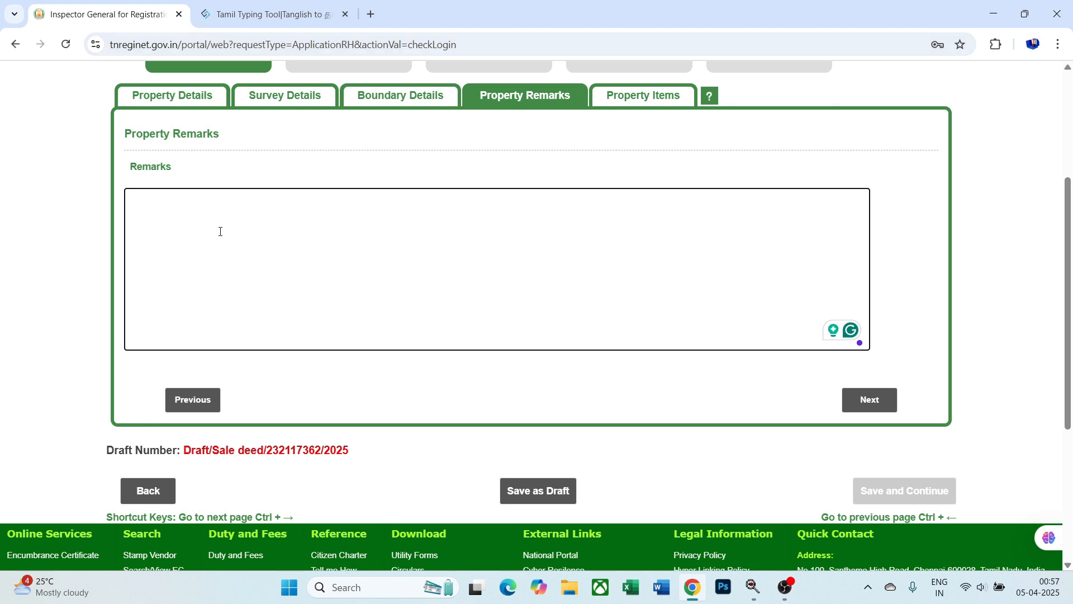
- Clear the converter and type 'Thoothukudi Mavattam, Ettayapuram Vattam' in Tamil
left_click(292, 13)
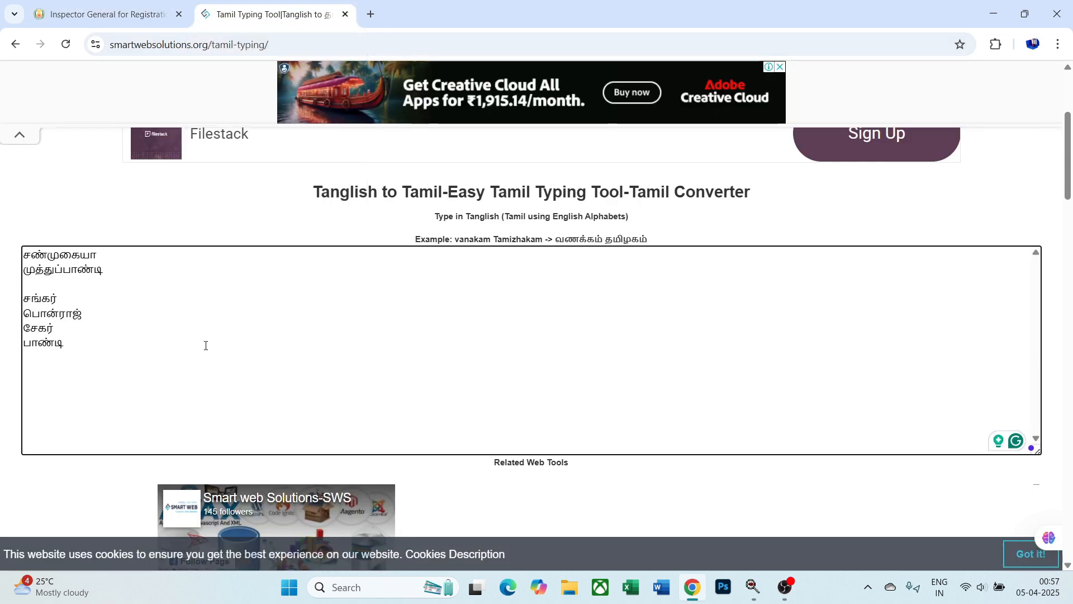
key("ctrl+a")
key("ctrl+x")
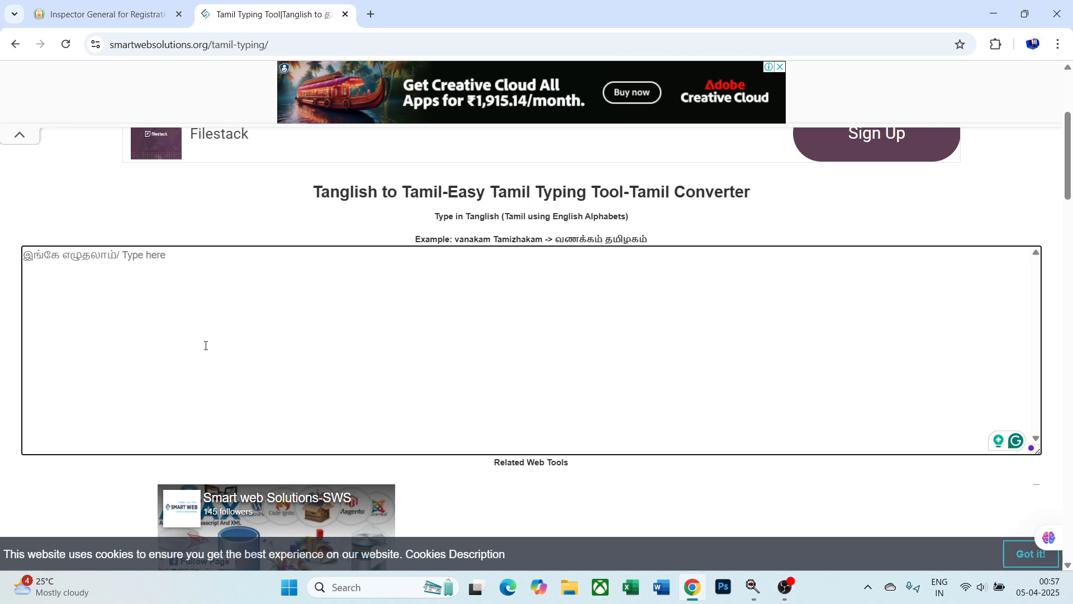
type("TH")
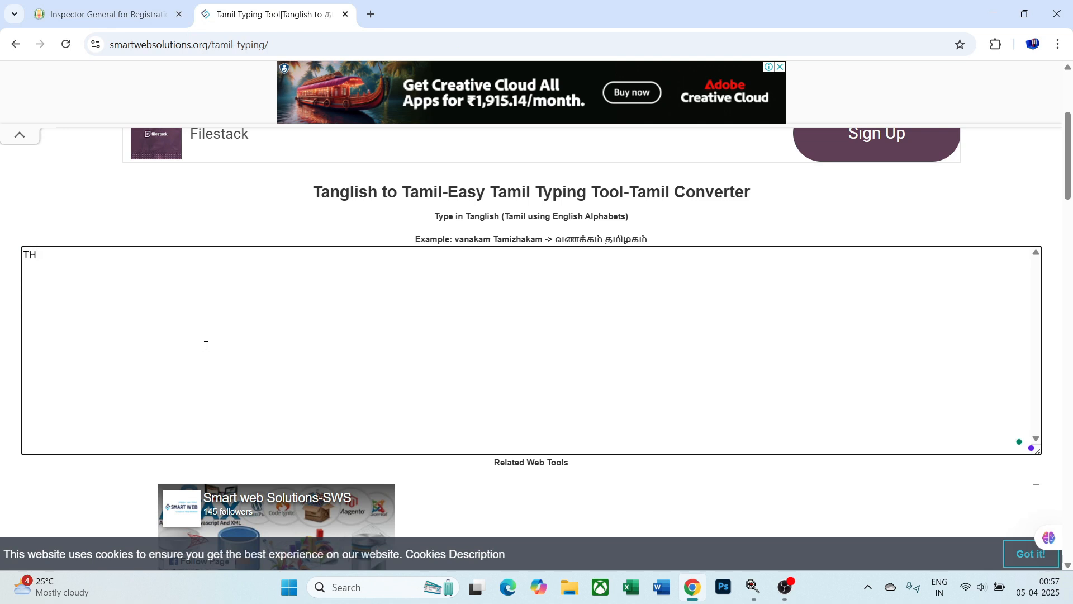
type("OOYHU")
key("BackSpace")
key("BackSpace")
key("BackSpace")
type("THUK")
key("BackSpace")
type("KUDI")
type(" MA")
type("VATTAM")
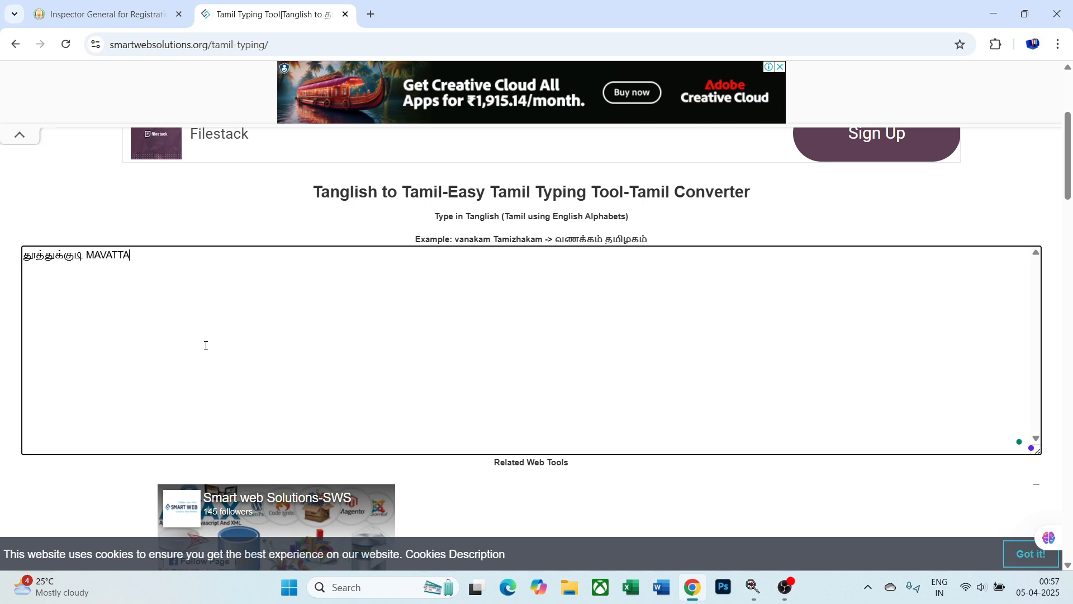
key("BackSpace")
type(",")
type(" ETTAYA")
type("PURAM ")
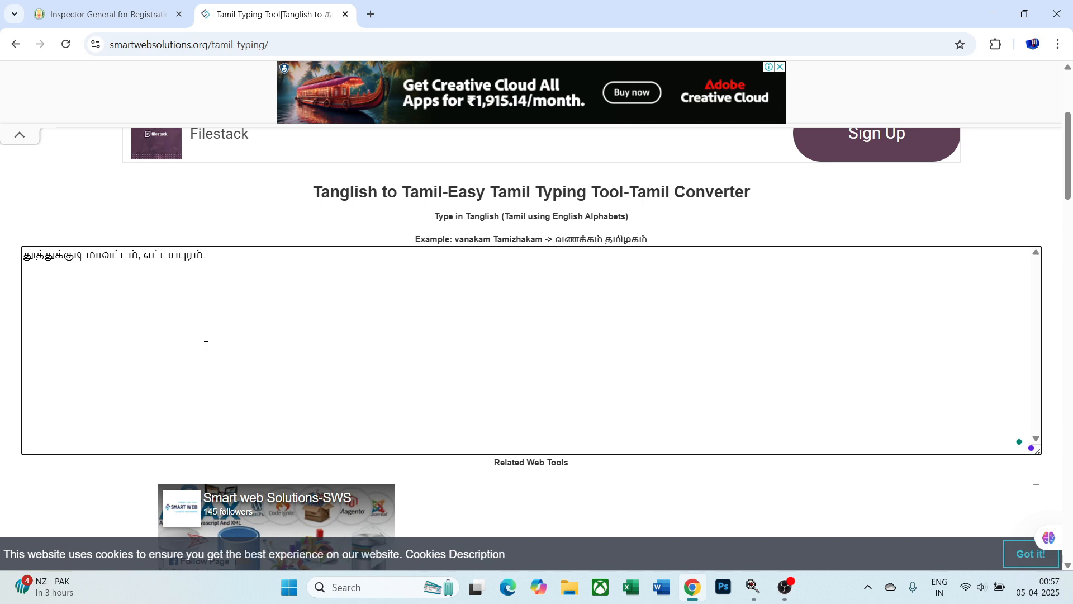
type("VATTAM ")
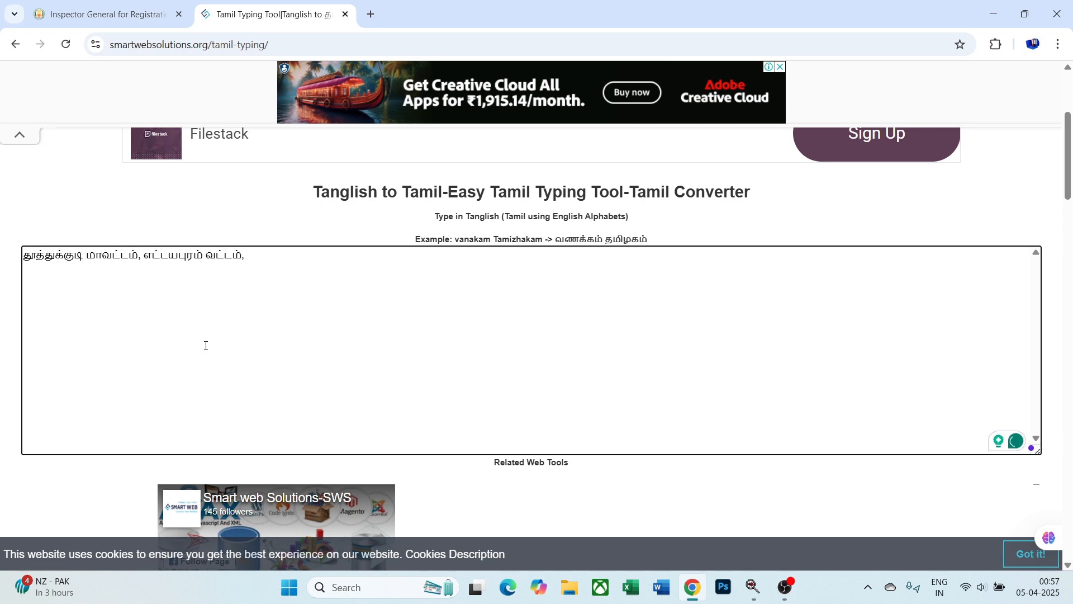
type("T")
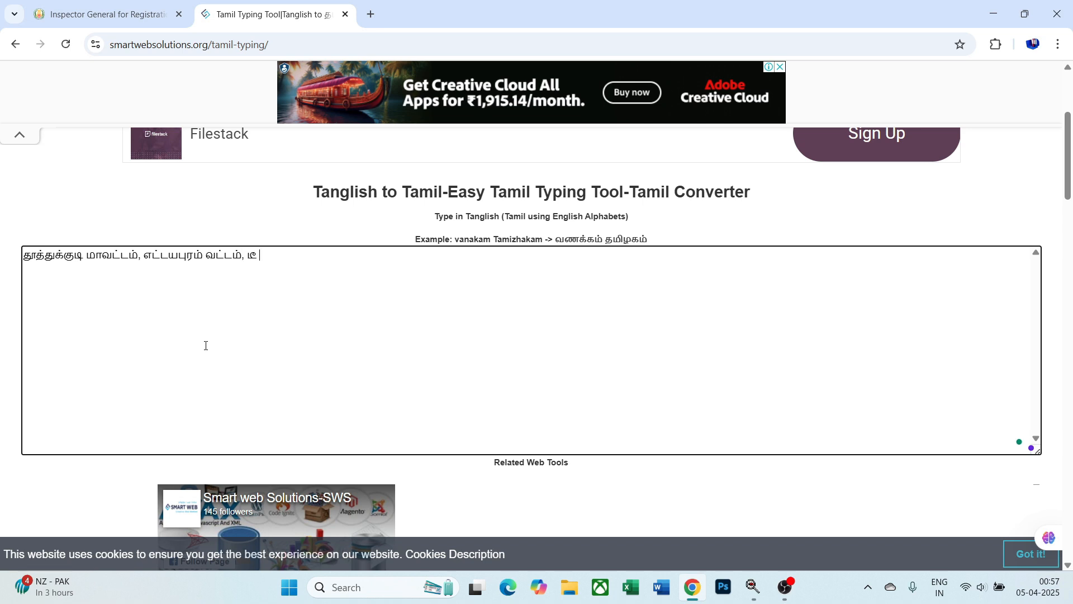
- Add the village 'T. Thangammalpuram Kiramathil', using டி for the initial
key("BackSpace")
key("Down")
key("Down")
type(".")
type(" THANA")
key("BackSpace")
type("GAMMALPURAM ")
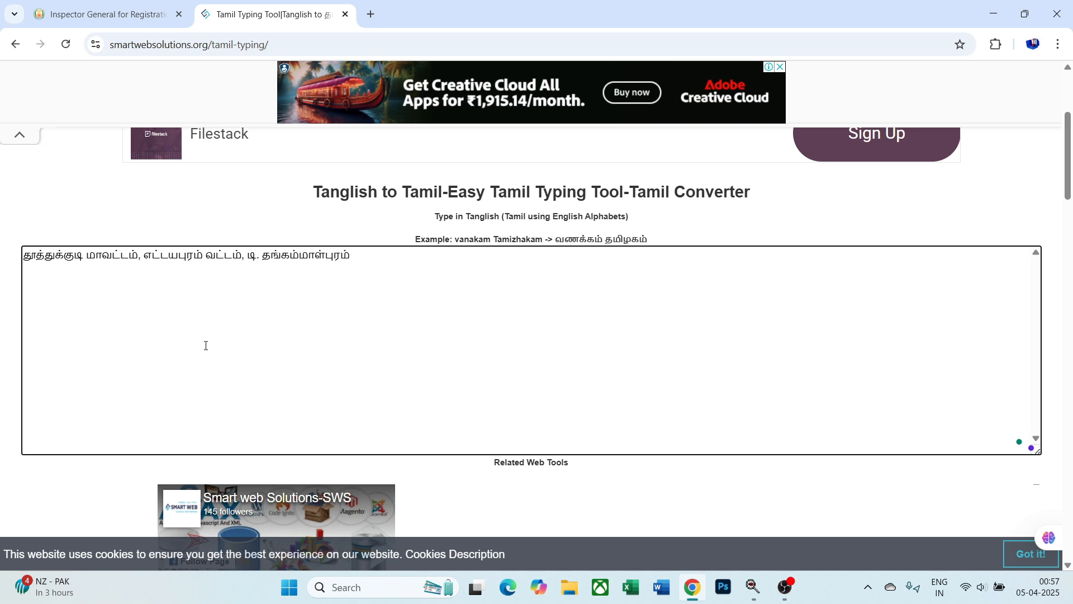
type("KIRAMATHI")
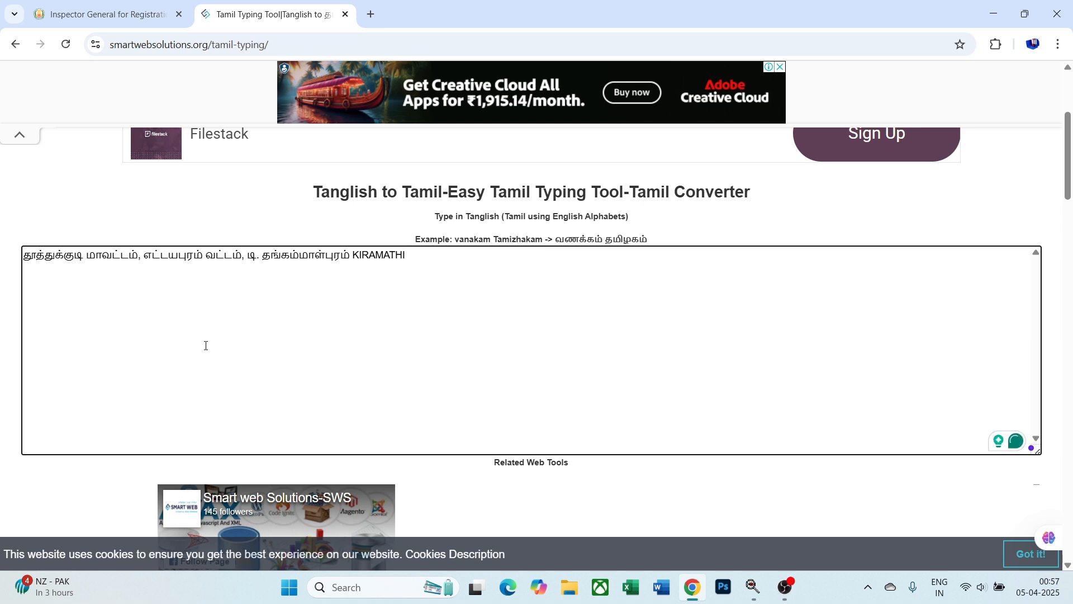
type("L")
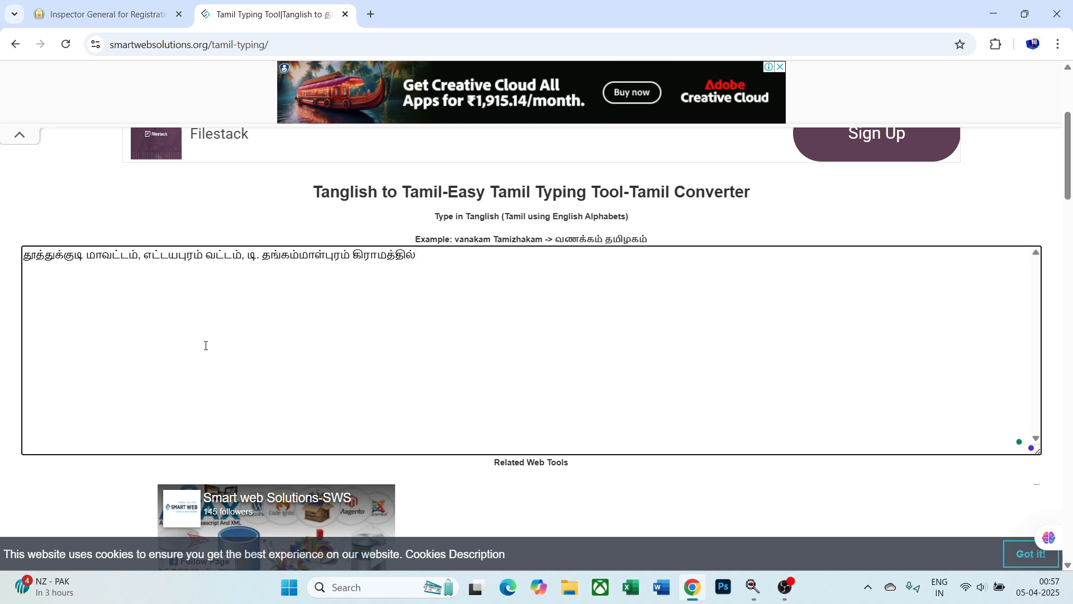
- Add 'சர்வே எண்' on a new line and copy the whole Tamil remark
key("Return")
type("SURVE YEN")
key("BackSpace")
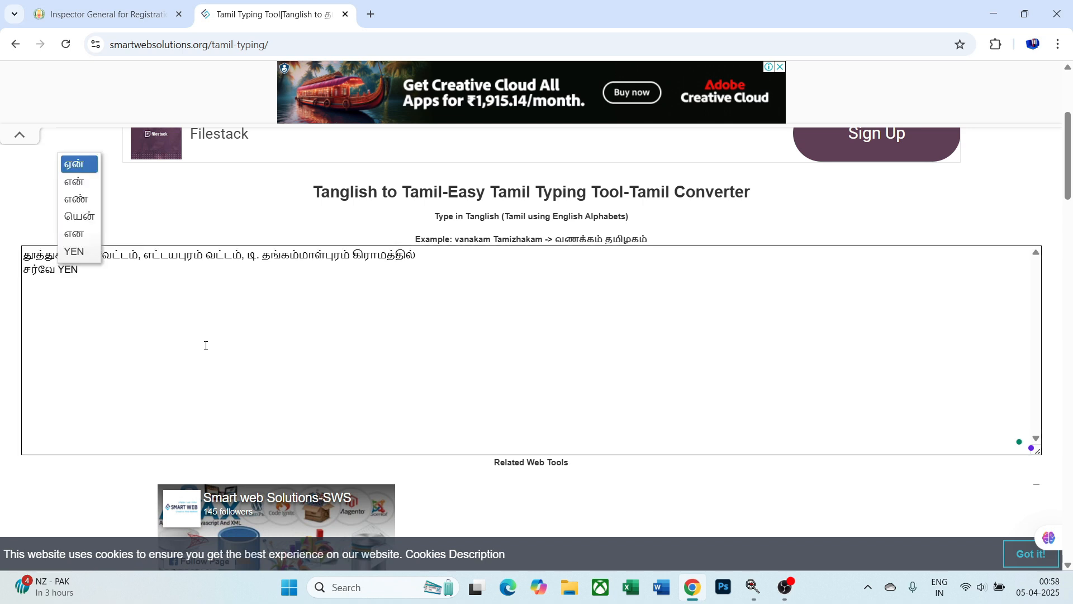
key("Down")
key("Down")
key("space")
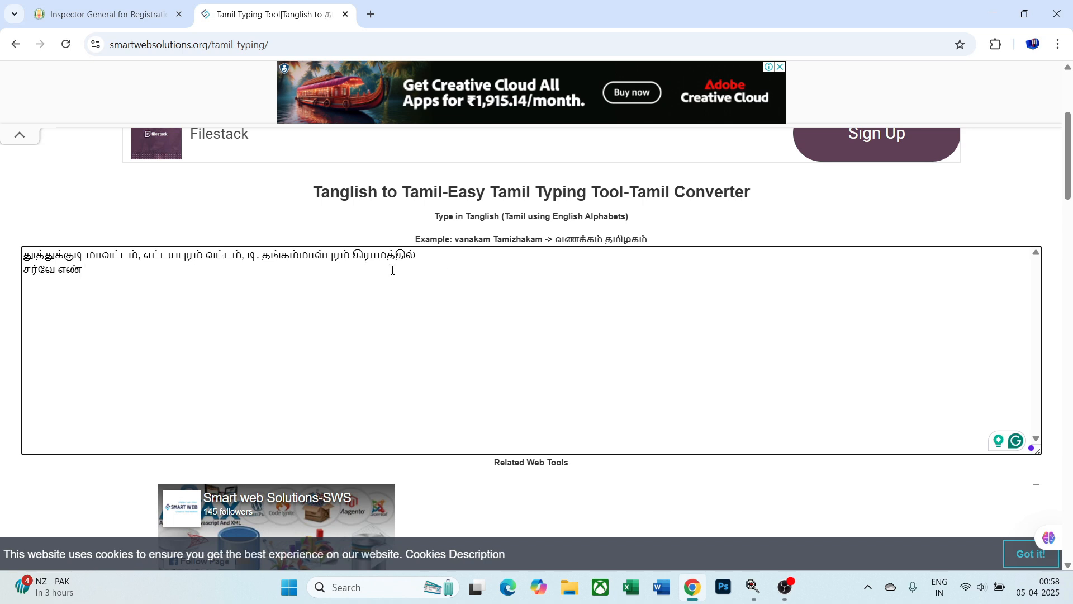
key("ctrl+a")
key("ctrl+c")
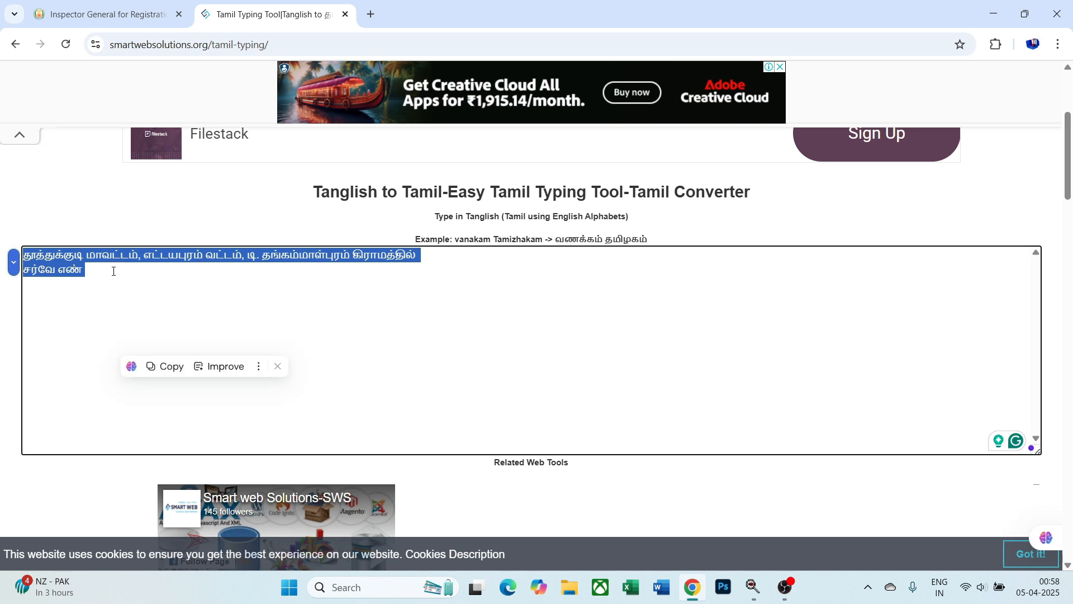
- Paste the Tamil remark into the Remarks box and type survey number 218/1
left_click(145, 15)
left_click(244, 232)
key("ctrl+v")
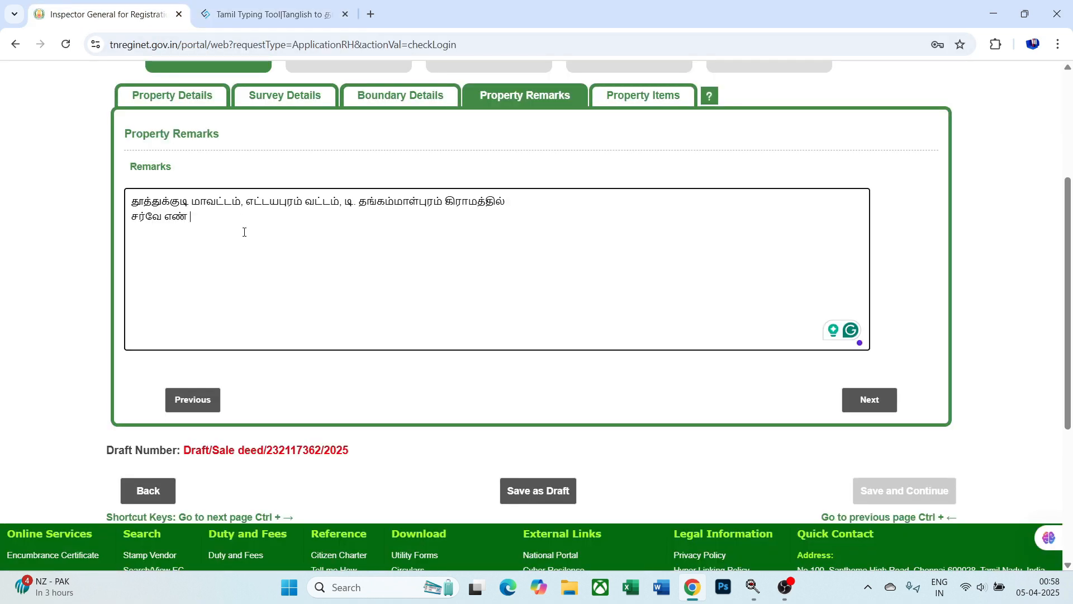
type("218/1")
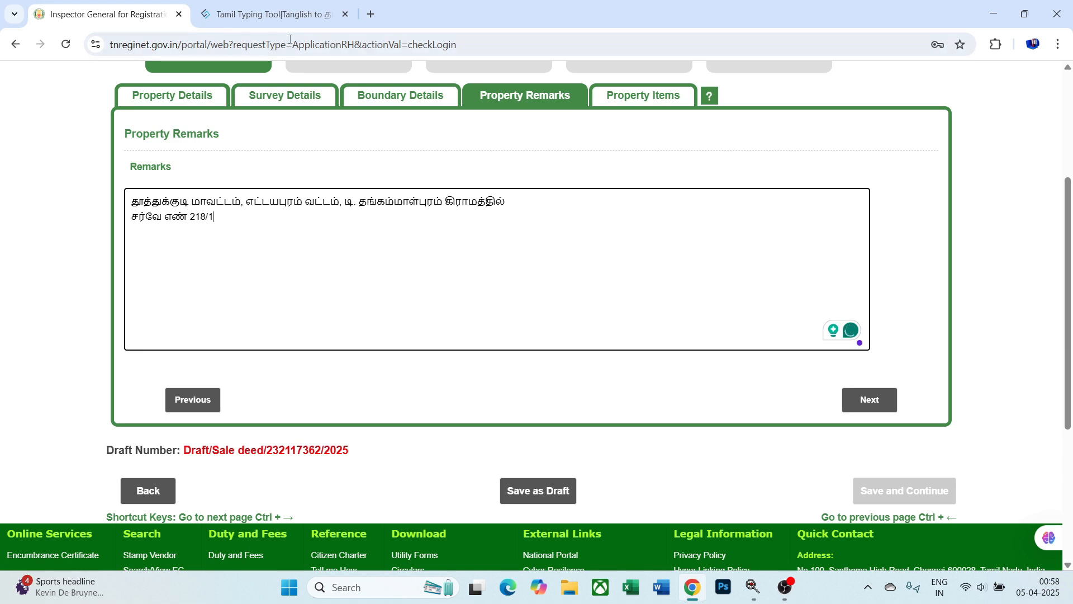
- Convert பி in the Tamil tool, append it after 218/1, and add the area 1.60.00
key("ctrl+Tab")
left_click(246, 294)
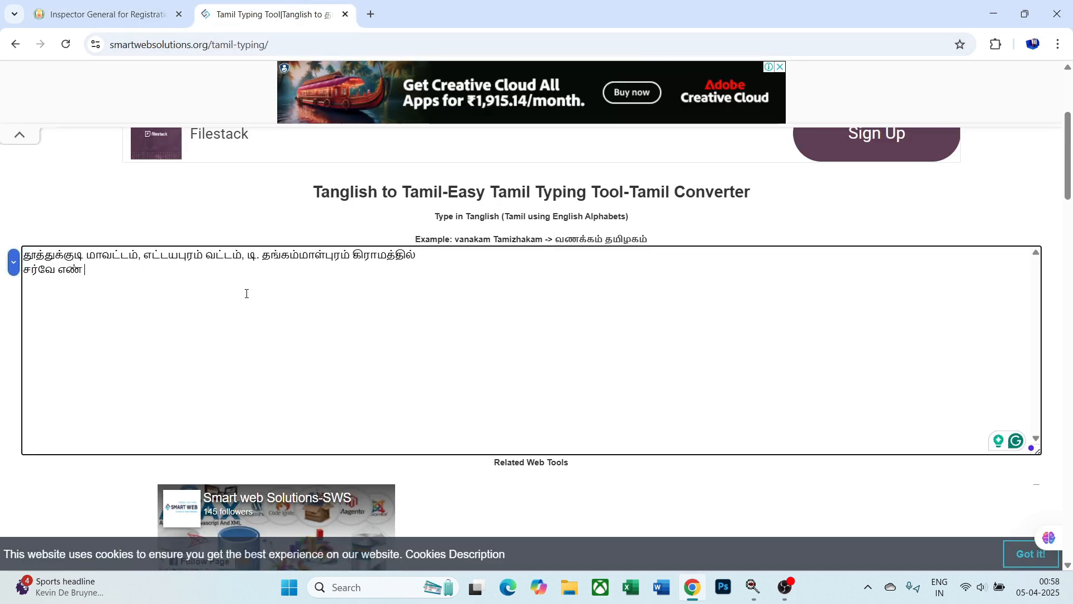
type("pi")
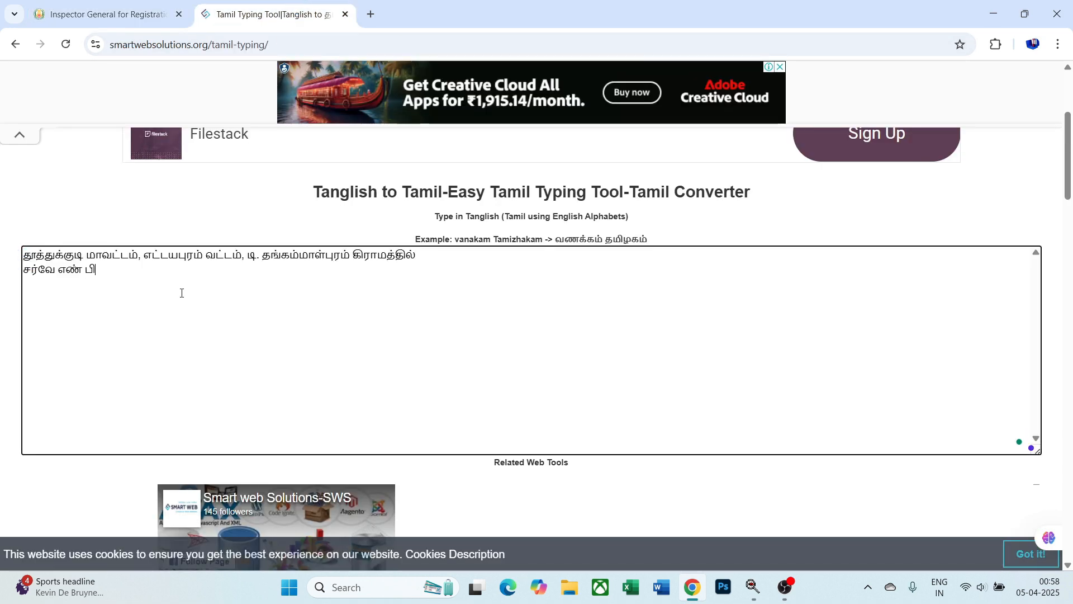
key("shift+Left")
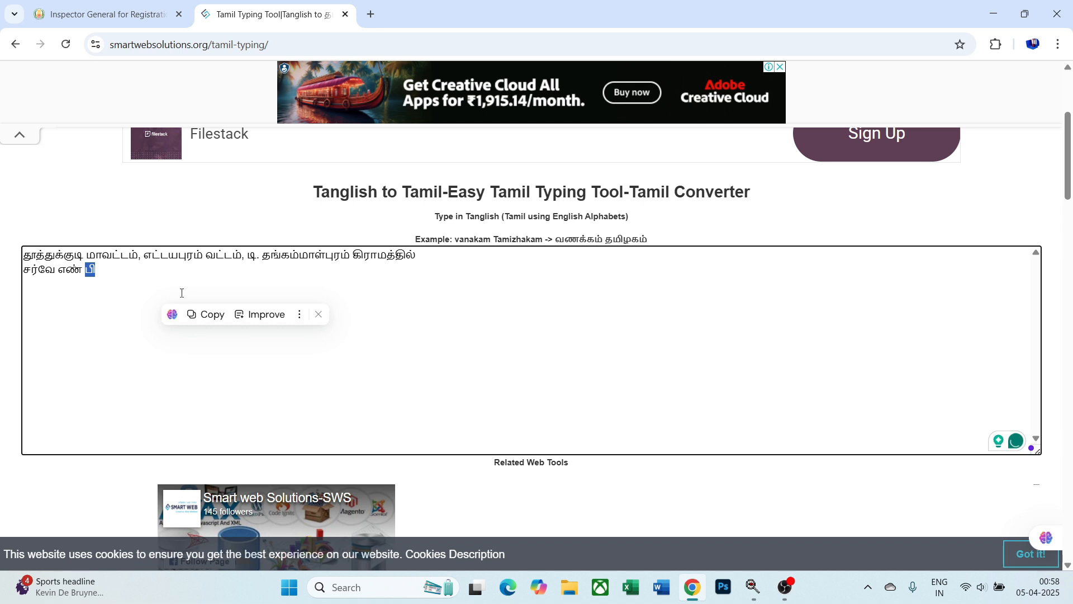
left_click(71, 8)
key("ctrl+v")
type("/")
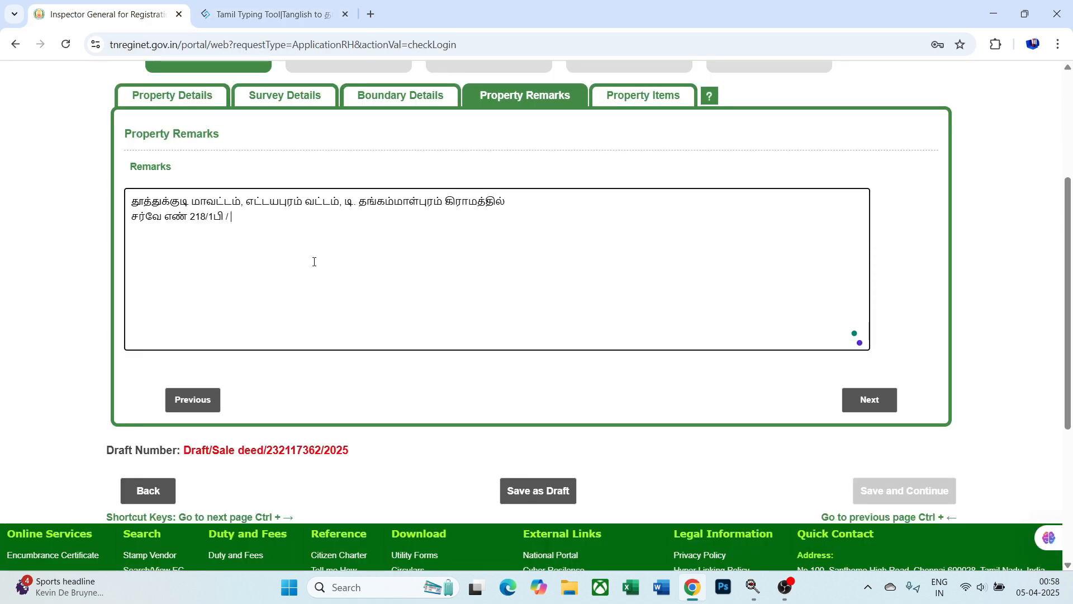
key("BackSpace")
type("-")
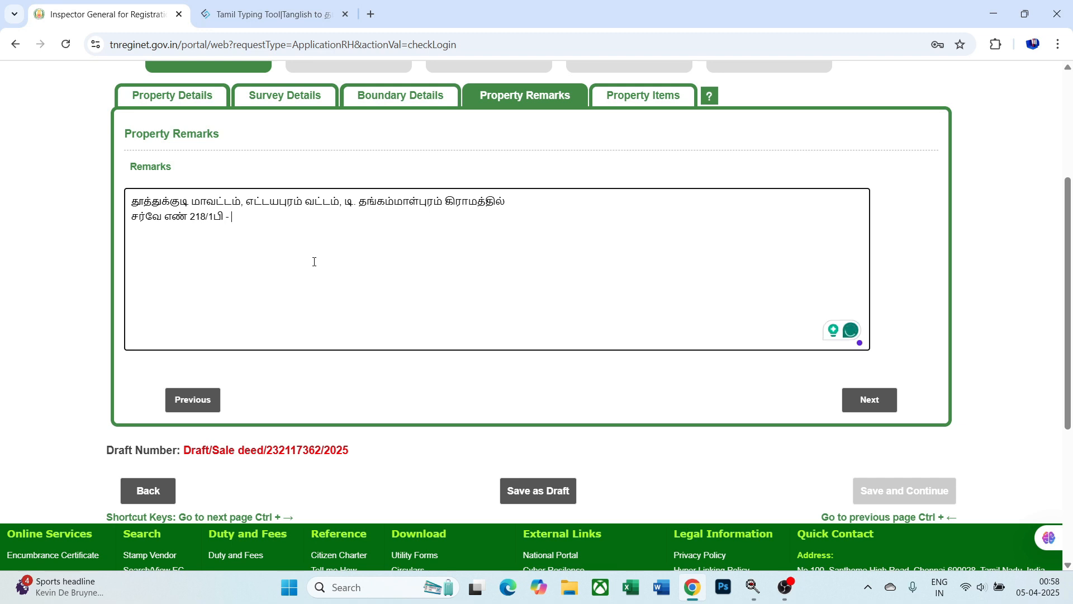
type(".60.00")
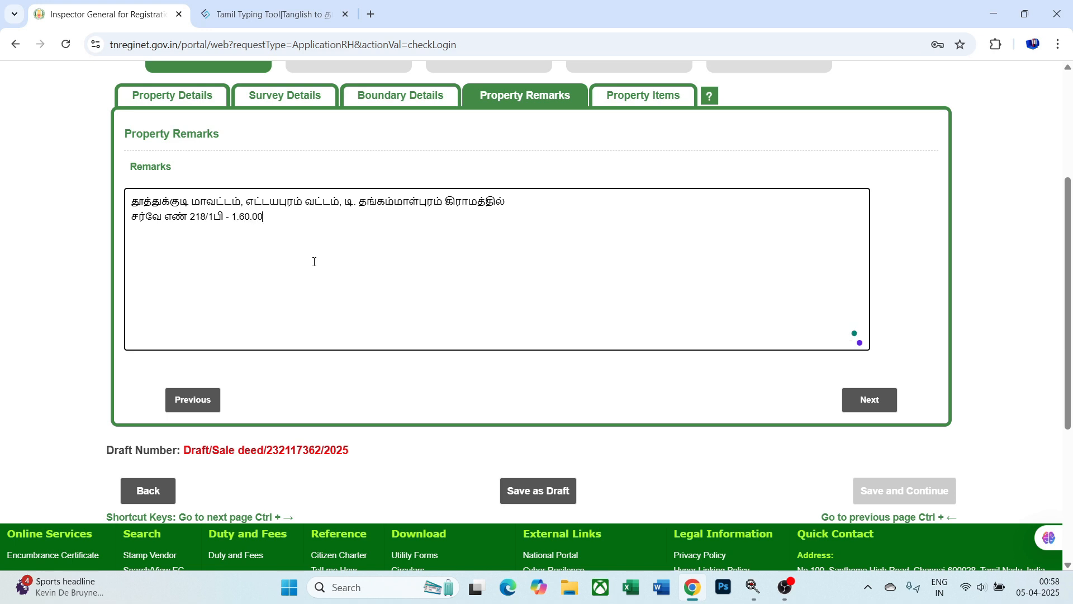
- Convert ஹெக்டர் in the Tamil tool and paste it after the area value
left_click(262, 14)
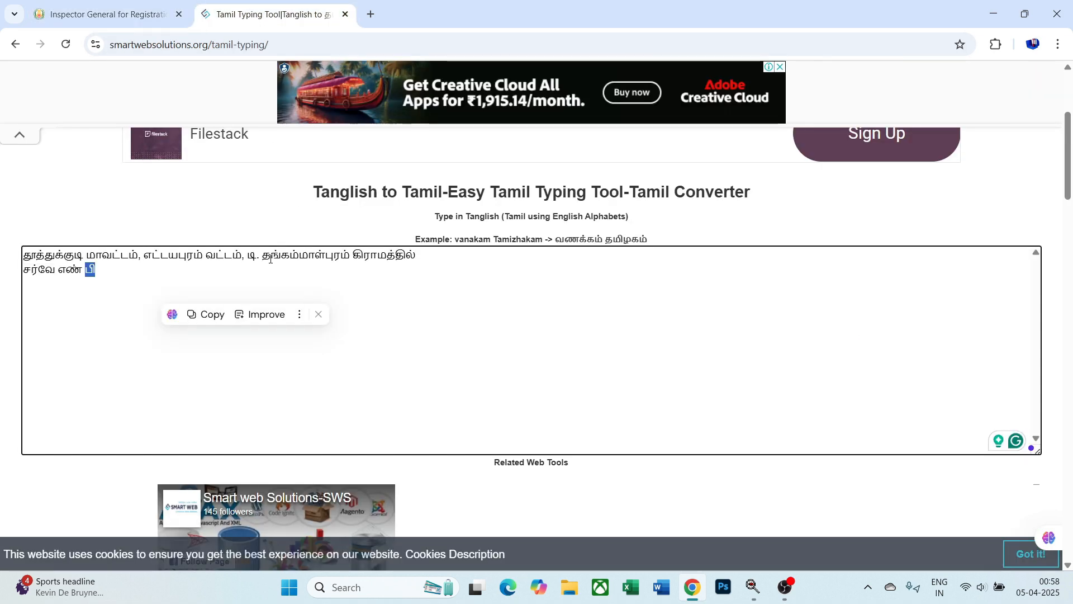
type("HECTAR")
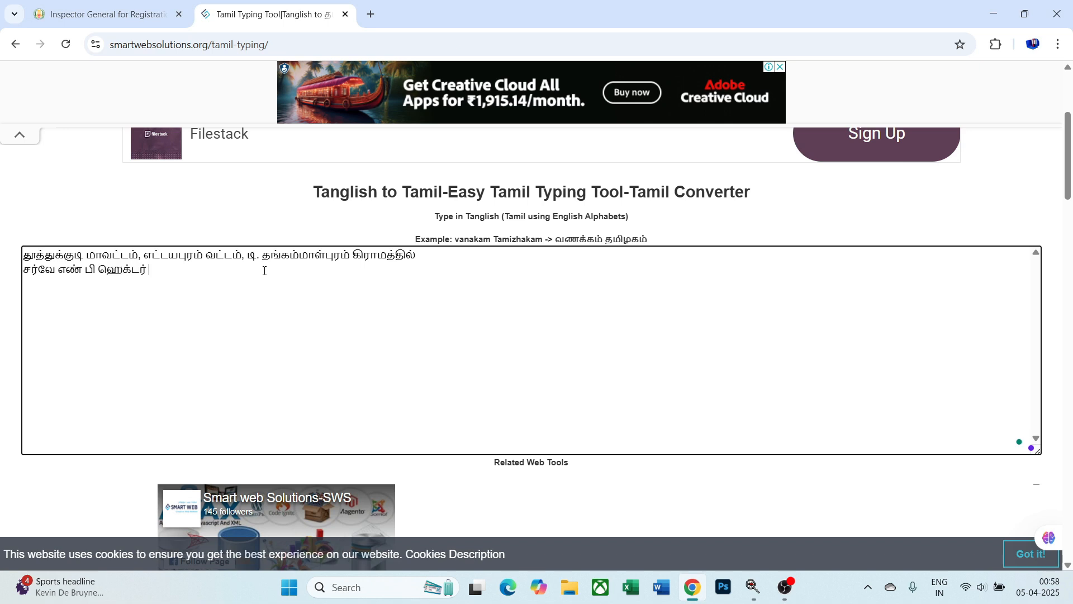
double_click(128, 271)
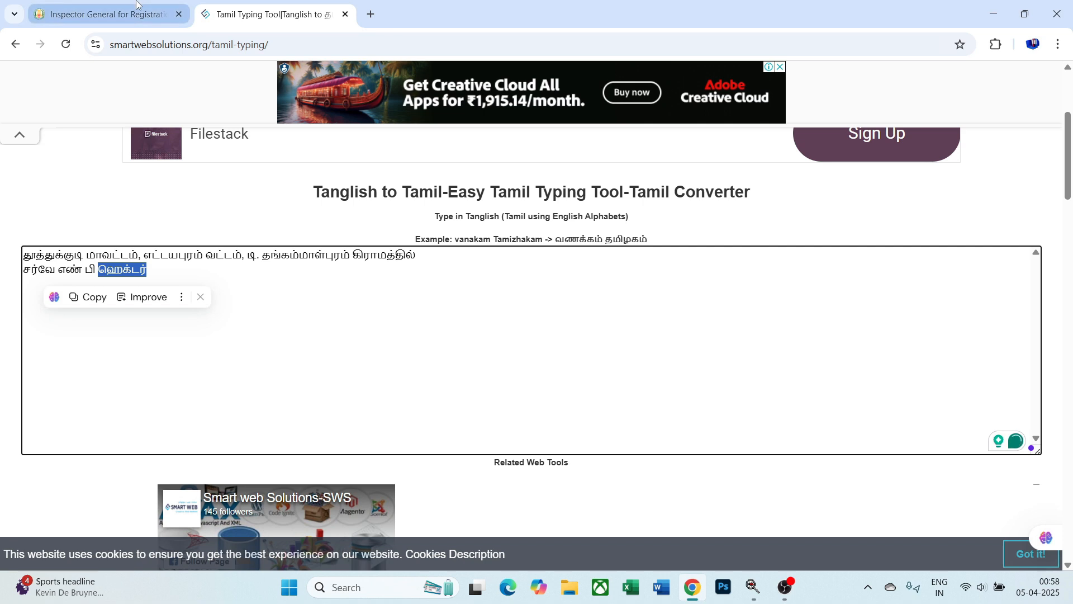
left_click(137, 4)
key("ctrl+v")
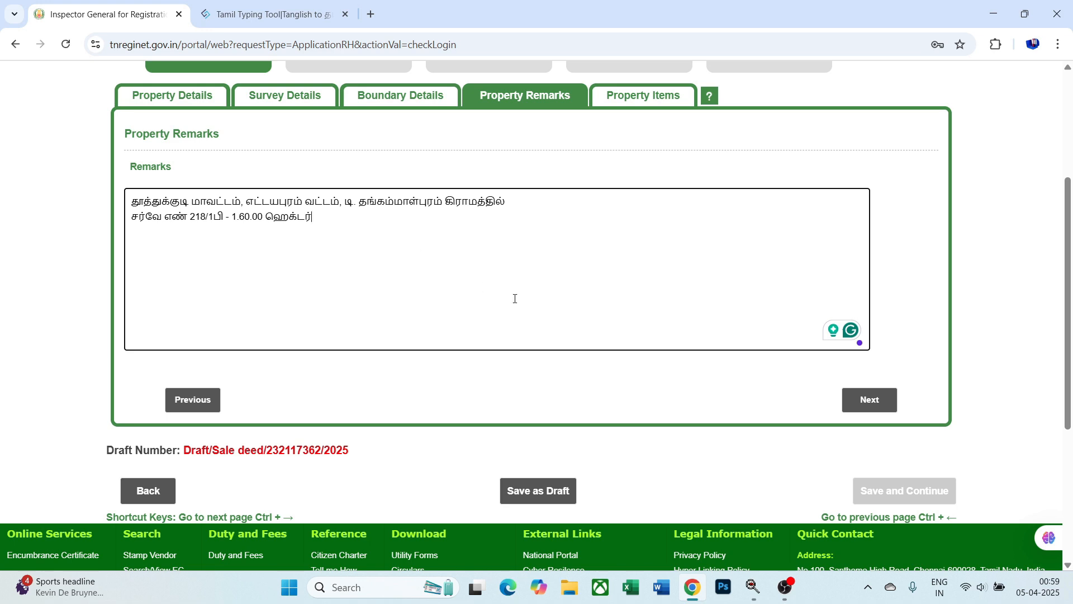
- Continue from the completed property remarks to the Property Items form
left_click(870, 400)
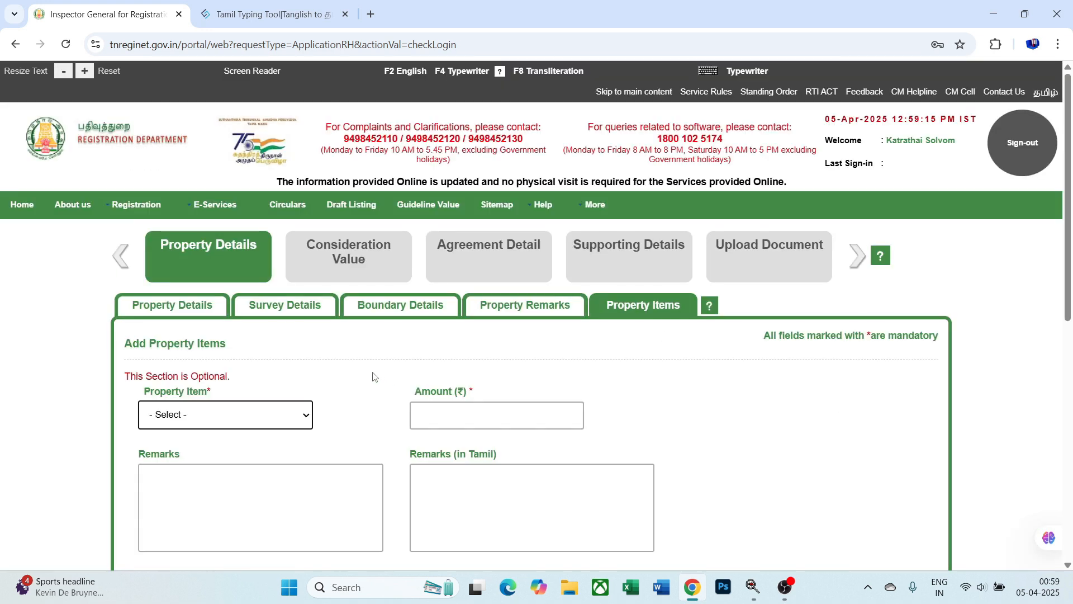
- Leave the Property Item dropdown unset and return to the list showing the Ettayapuram agricultural land
scroll(373, 376, "down", 3)
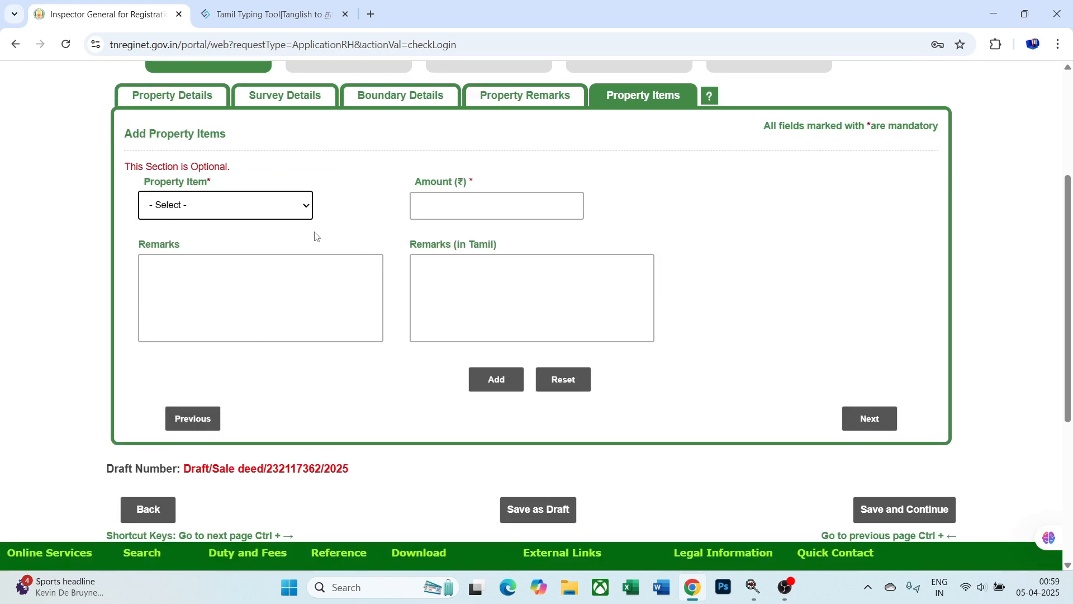
left_click(241, 210)
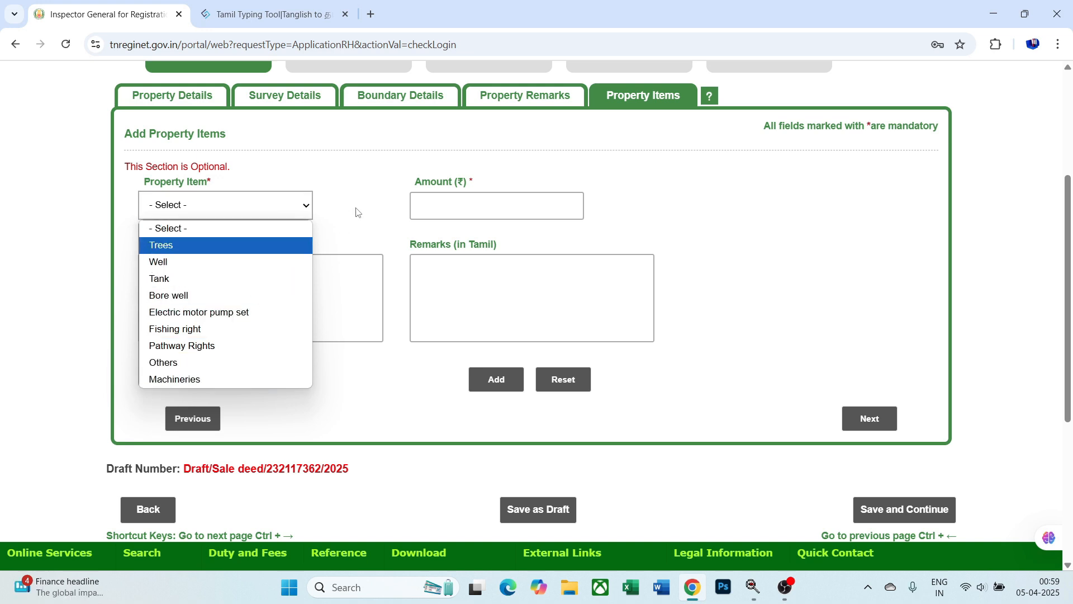
left_click(337, 215)
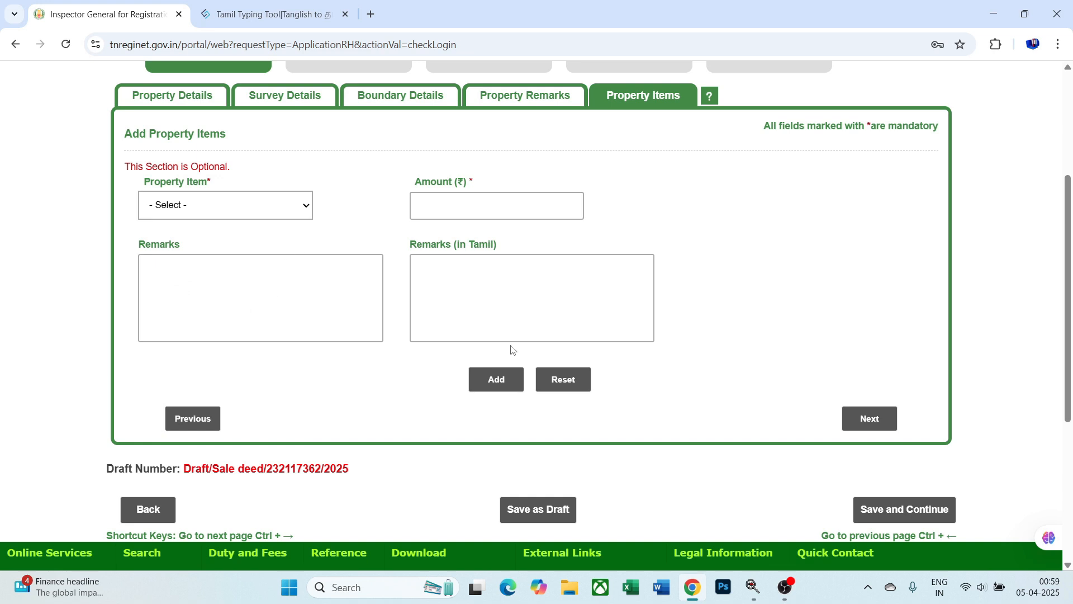
left_click(299, 216)
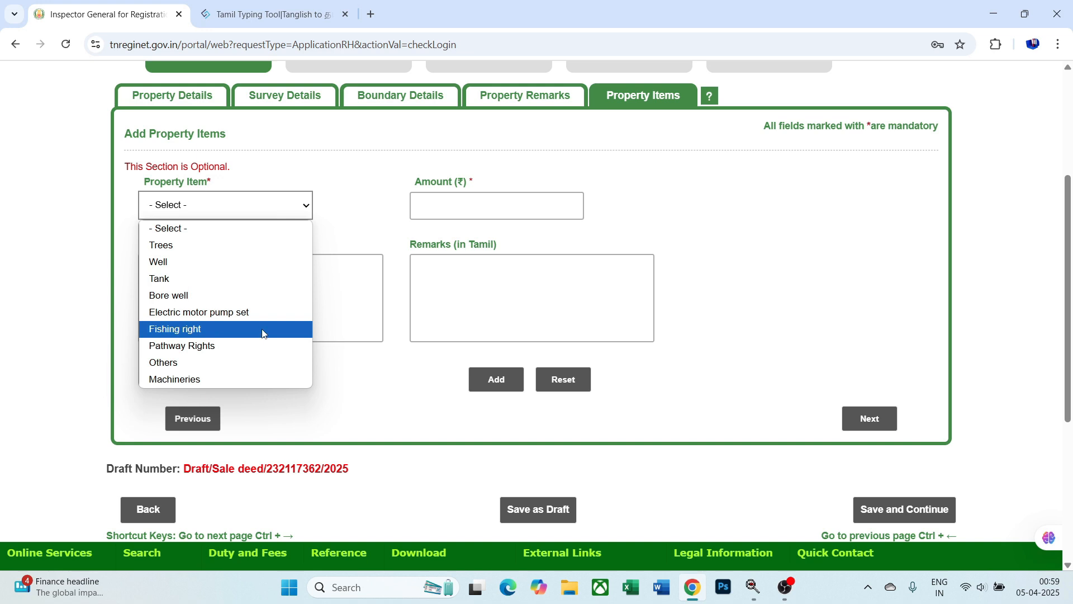
left_click(385, 214)
left_click(290, 214)
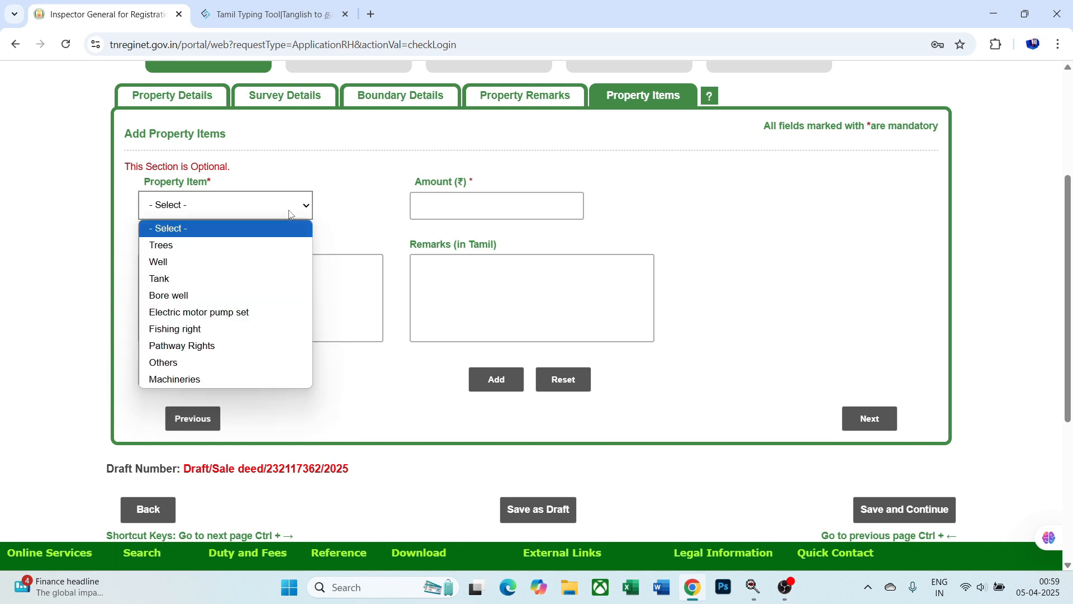
left_click(348, 209)
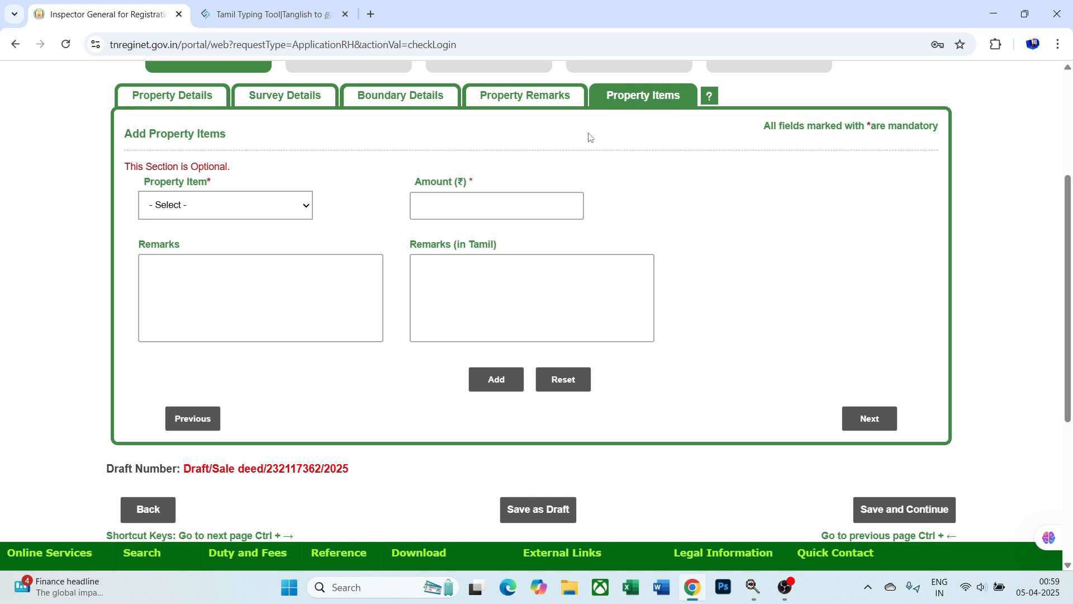
left_click(883, 424)
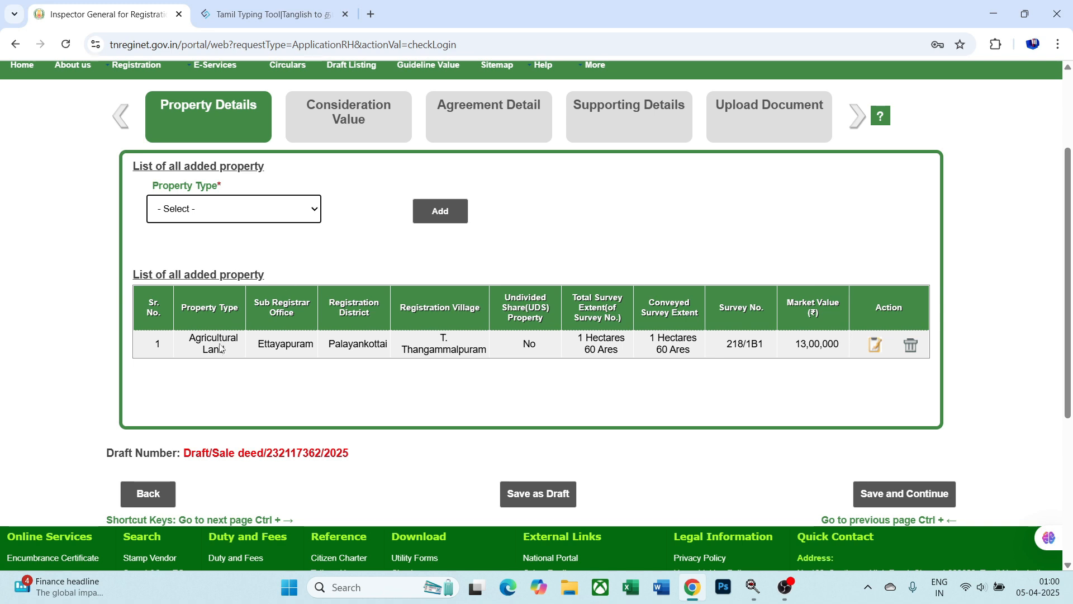
- Save the property details, enter a consideration value of 1300000, and save it
left_click(894, 496)
left_click(899, 497)
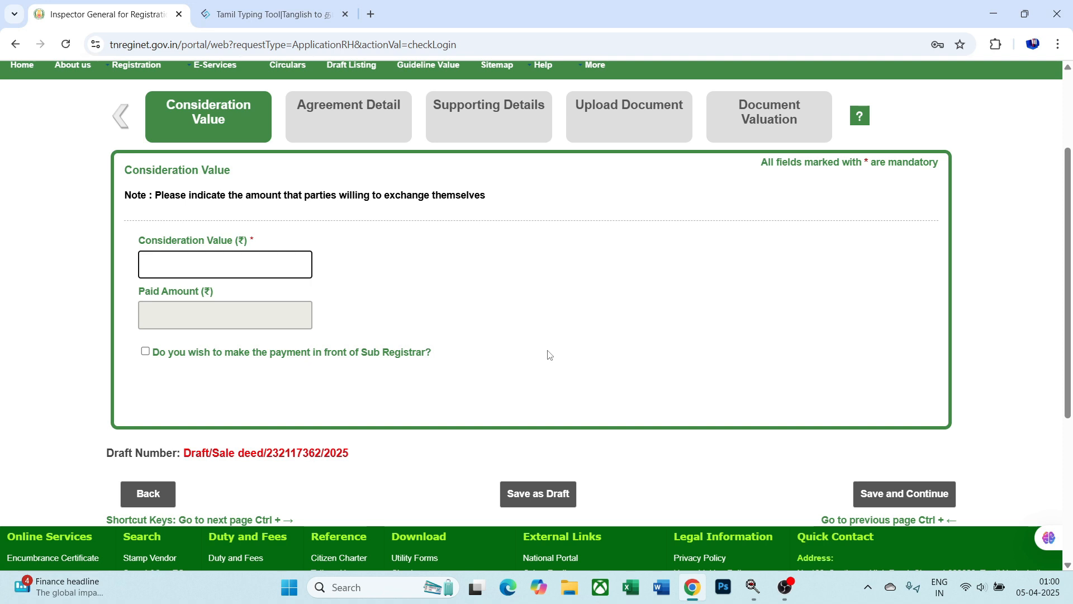
type("1300000")
key("Tab")
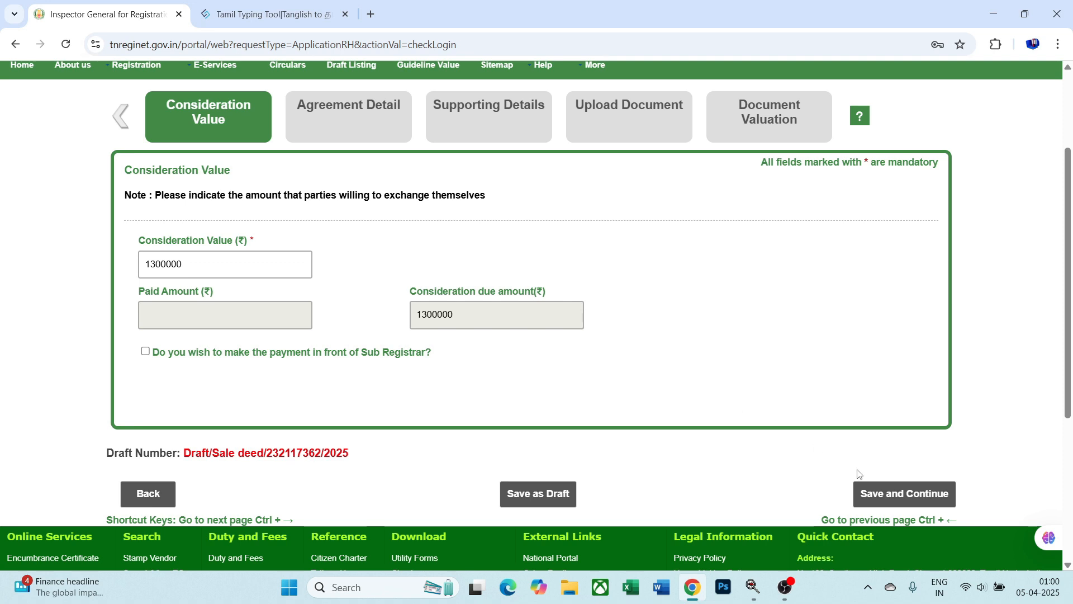
left_click(887, 495)
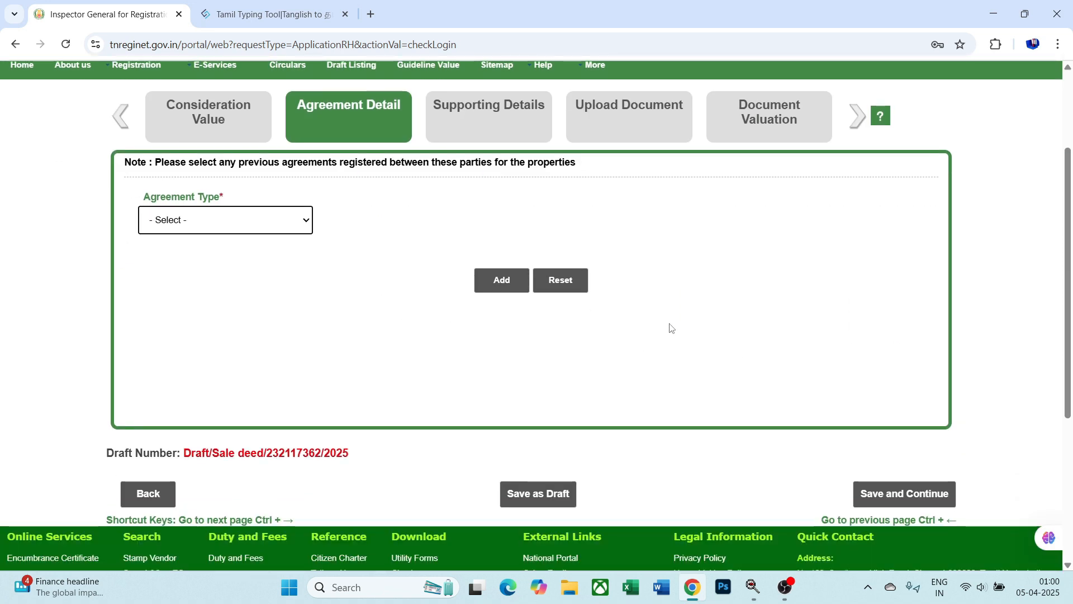
- Skip the empty Agreement Detail tab to reach the Supporting Details PAN/Form 60 table
scroll(682, 347, "down", 1)
left_click(889, 423)
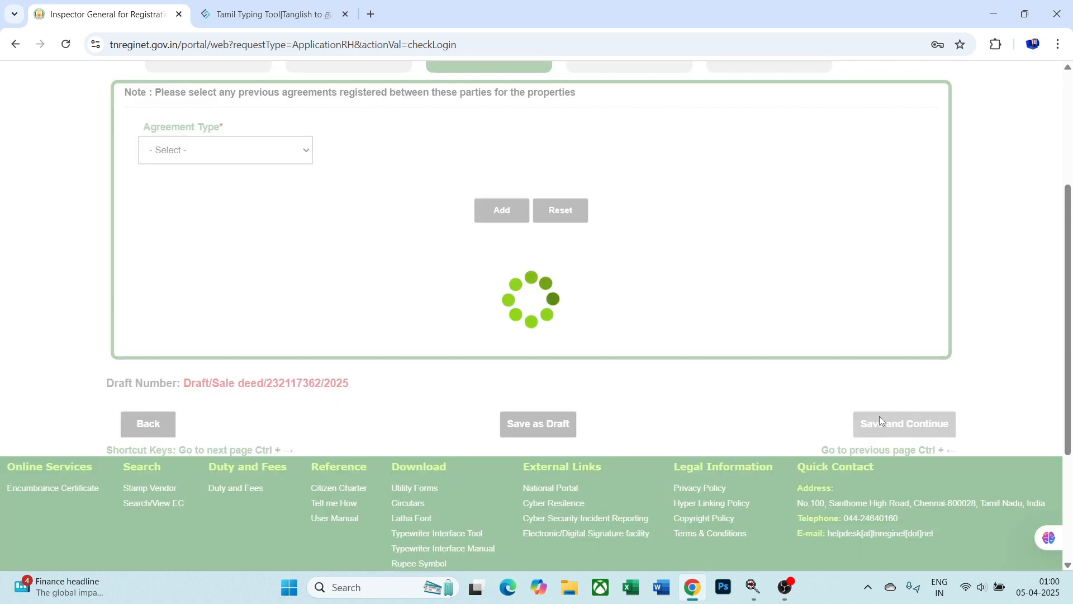
scroll(698, 365, "down", 2)
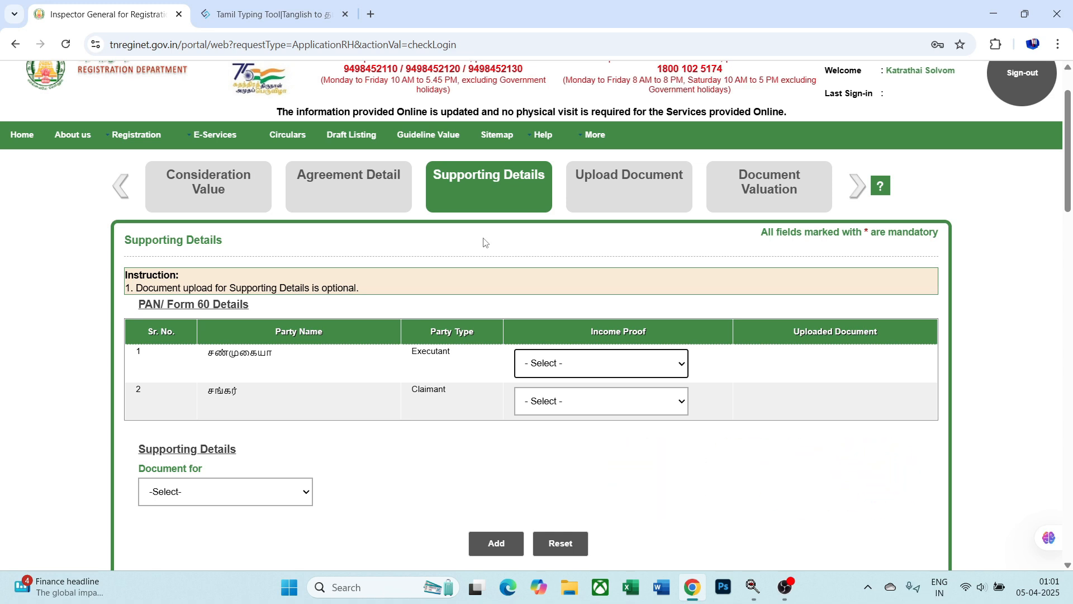
- Choose Pan Card as the income proof in the executant and claimant rows
scroll(484, 243, "down", 1)
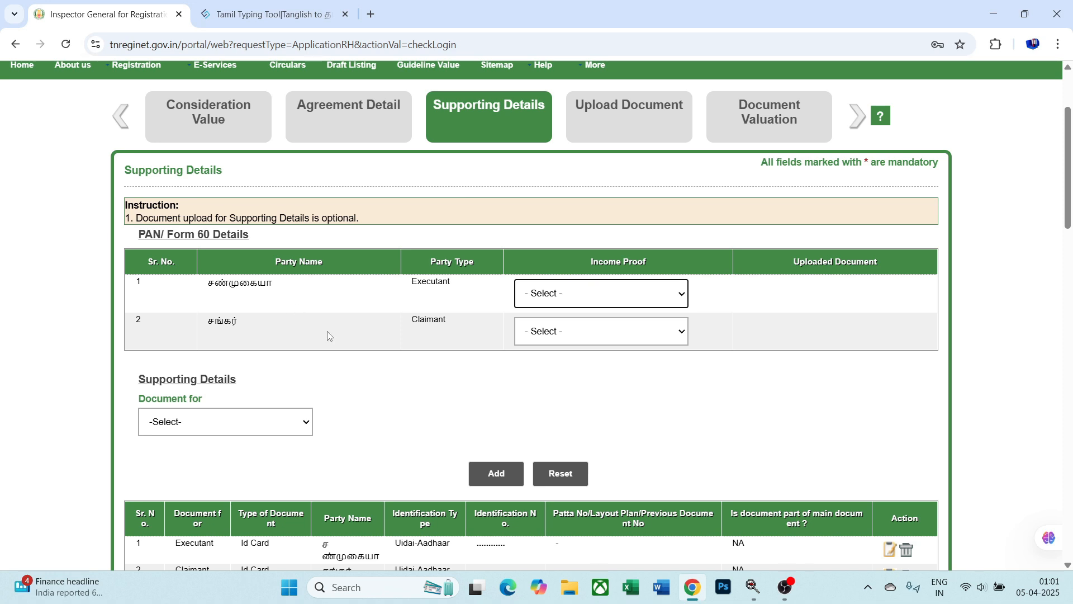
left_click(679, 301)
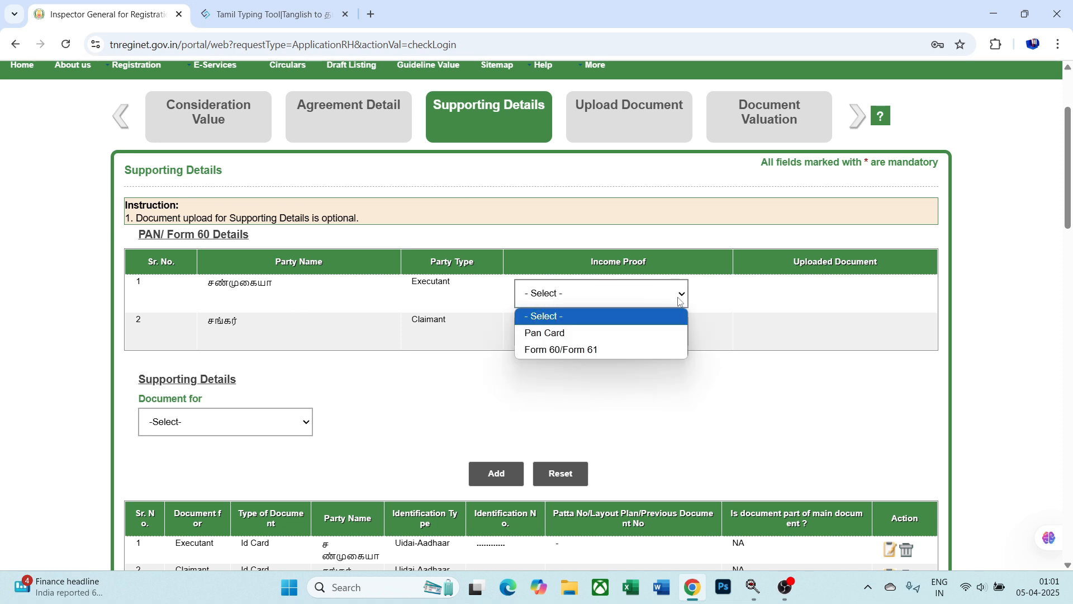
left_click(665, 333)
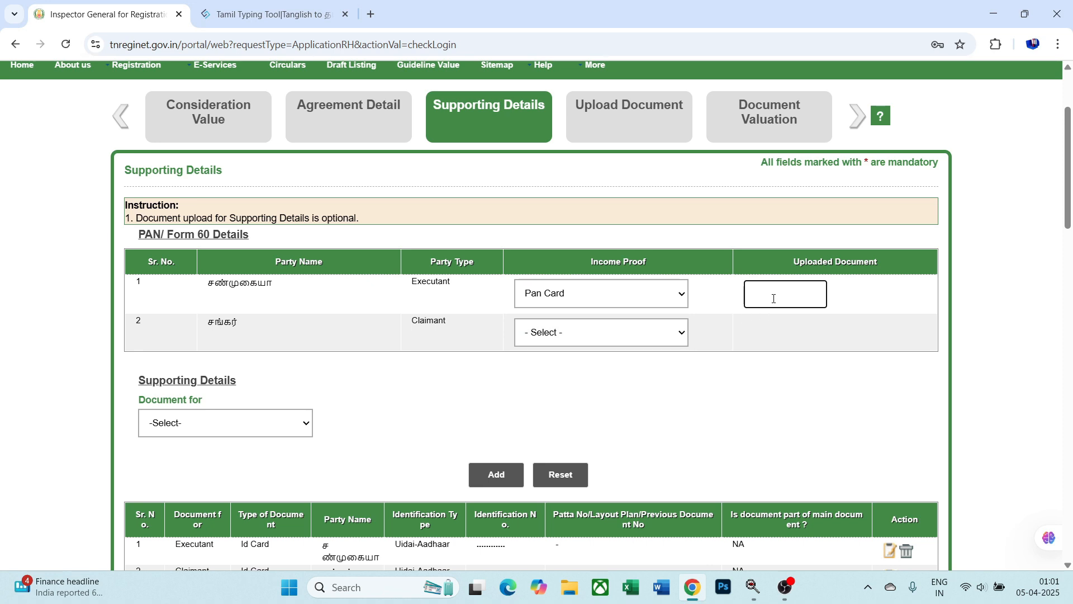
type("A")
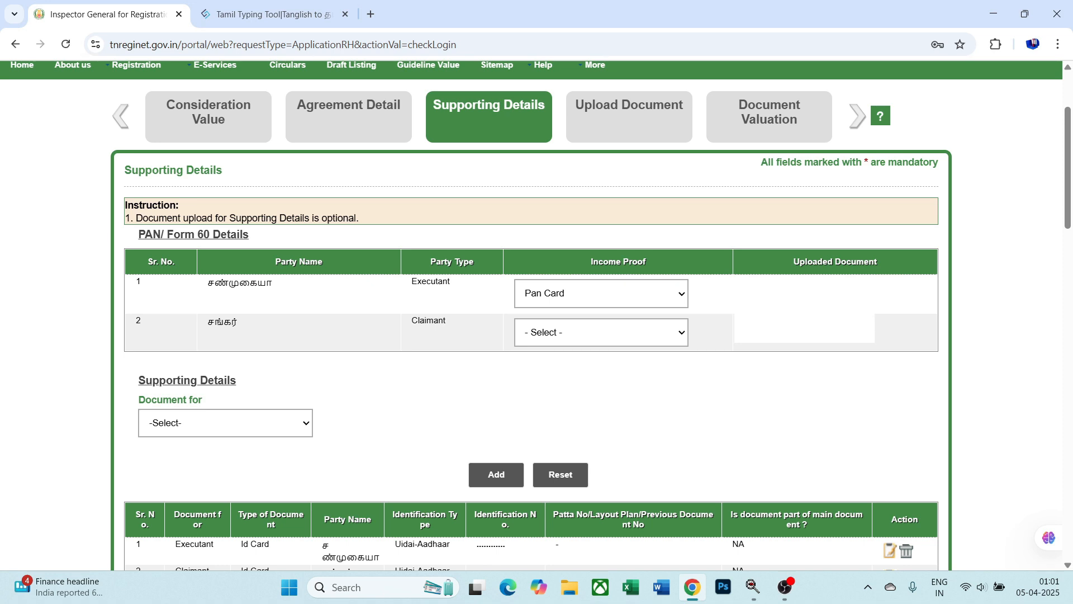
left_click(657, 330)
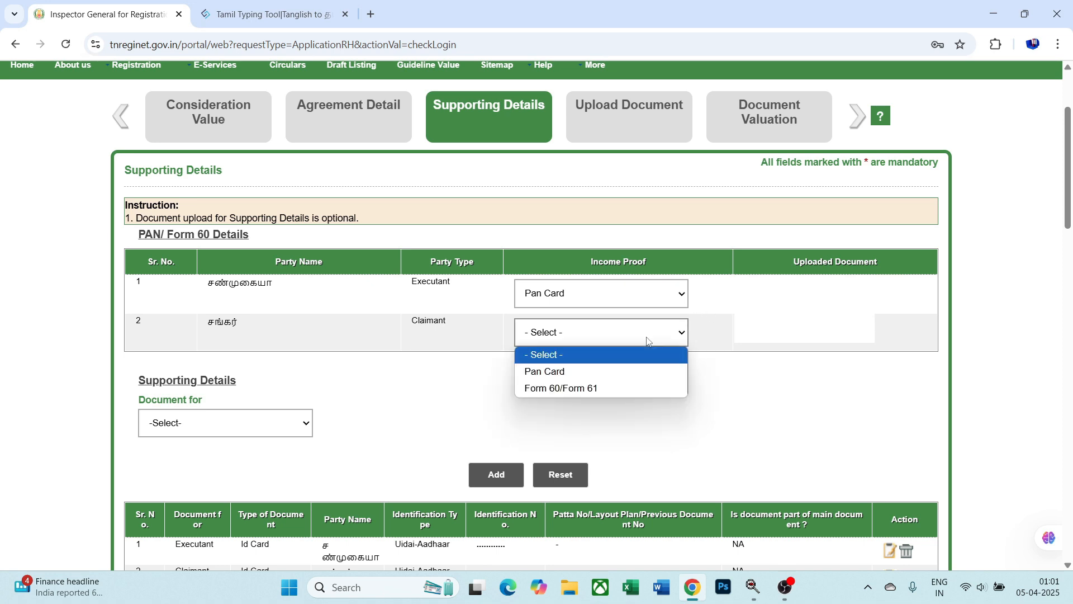
left_click(647, 370)
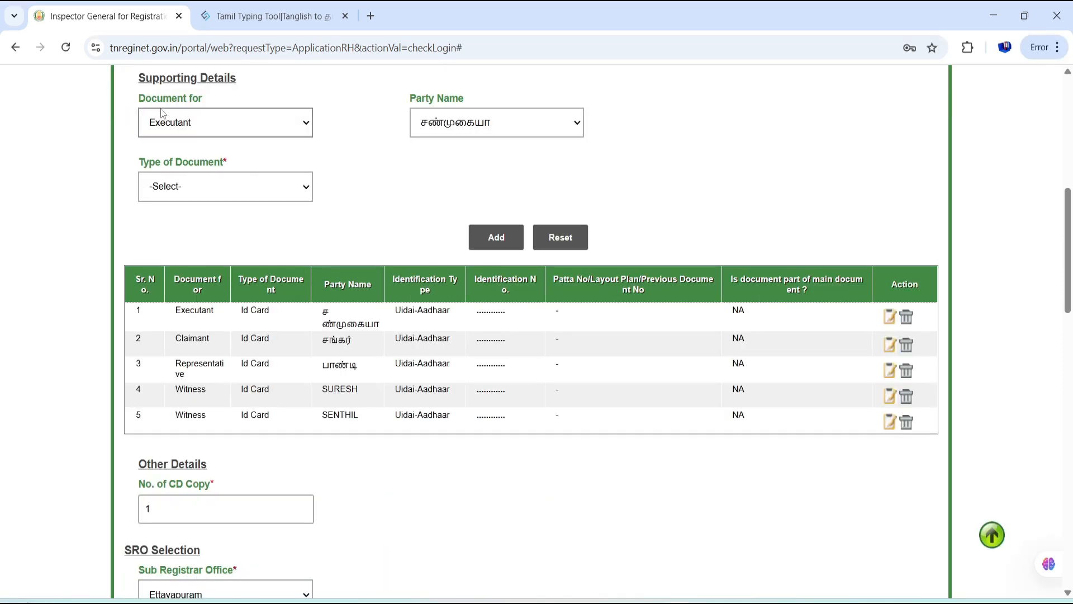
- Start a supporting document entry for the Executant with Life Certificate, leaving the date empty
left_click(247, 120)
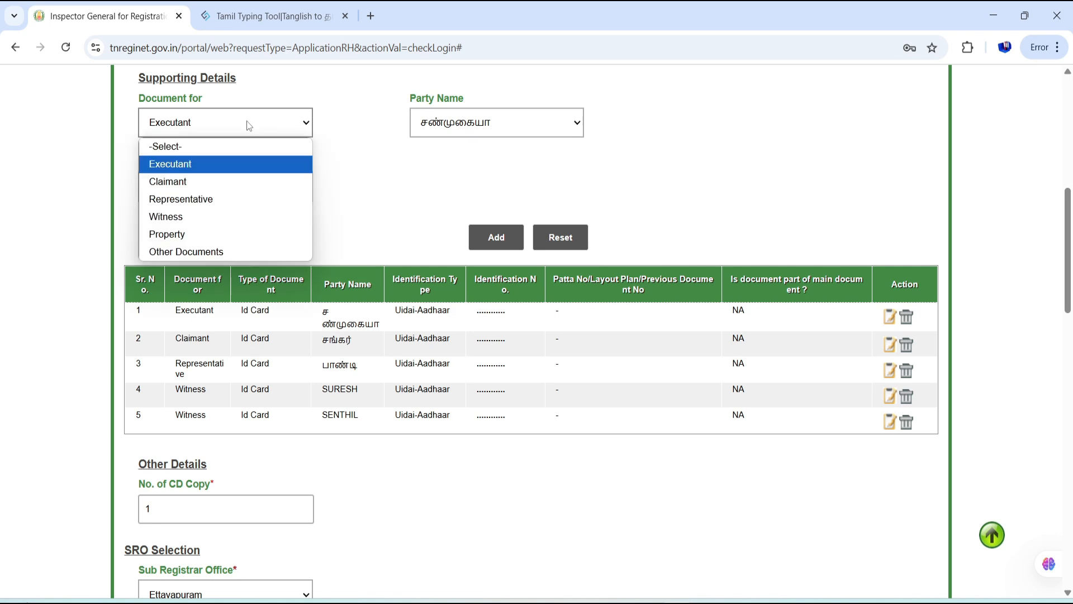
left_click(235, 171)
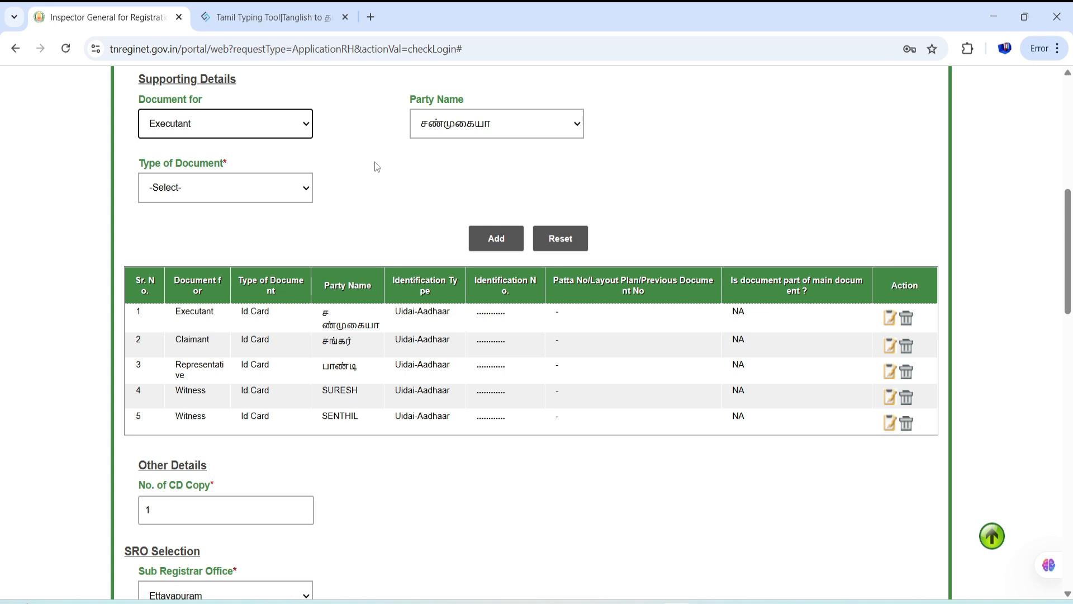
left_click(308, 195)
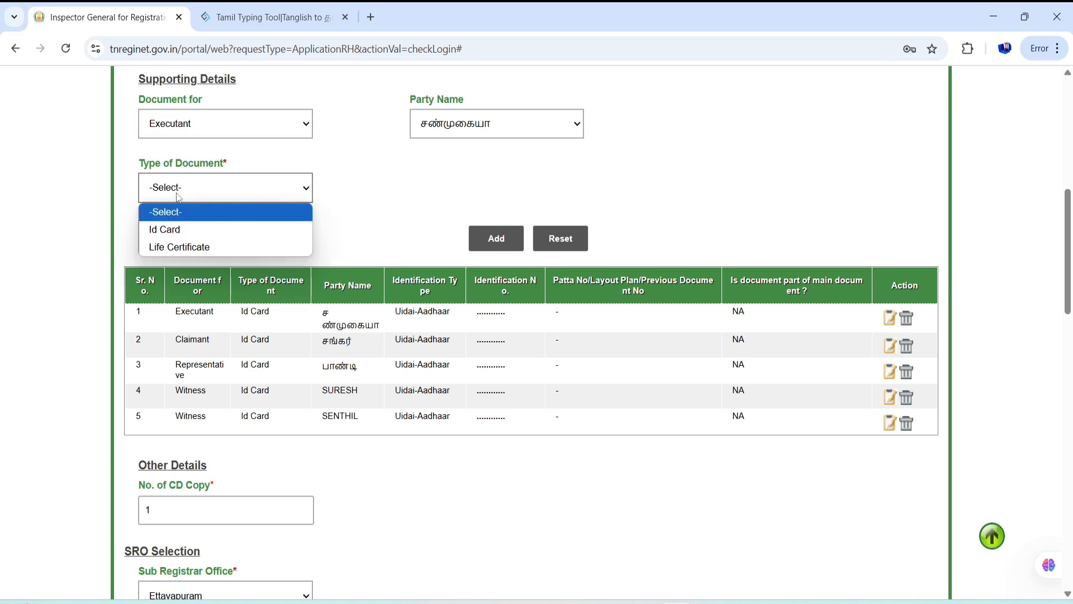
left_click(193, 247)
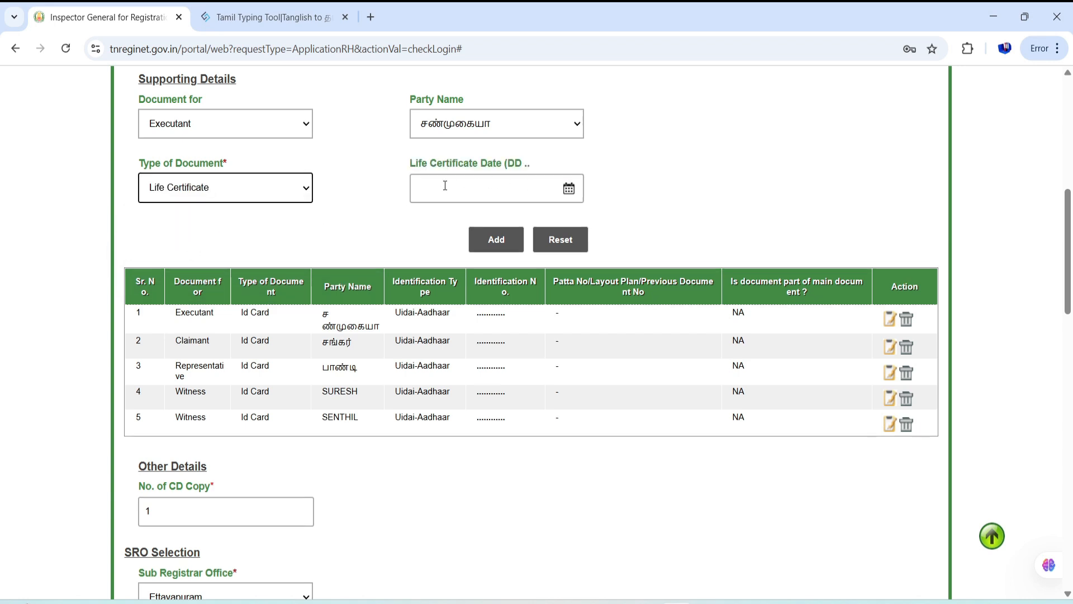
left_click(570, 191)
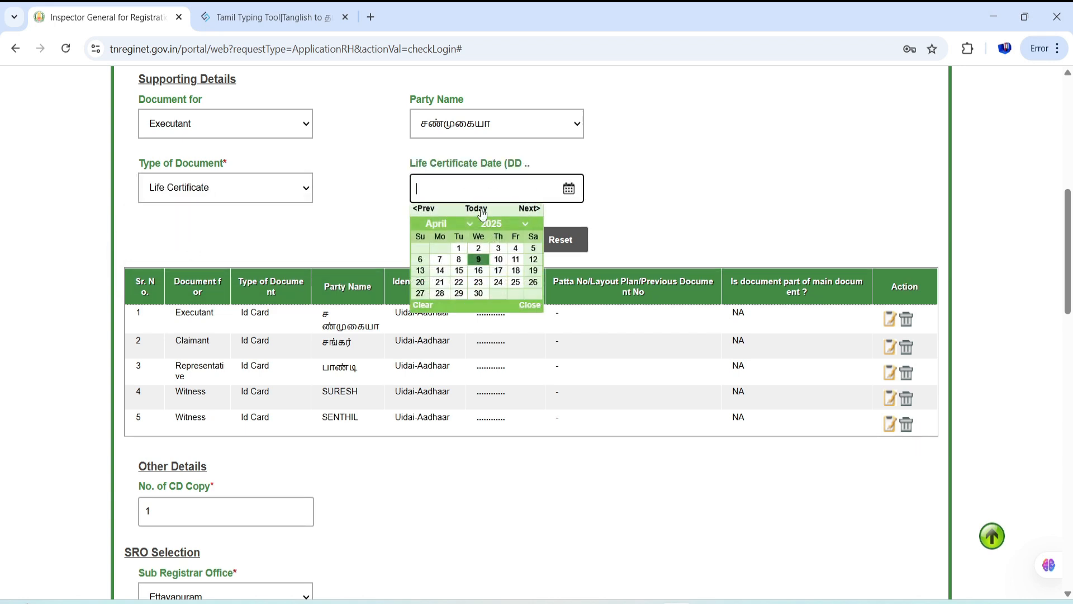
left_click(378, 200)
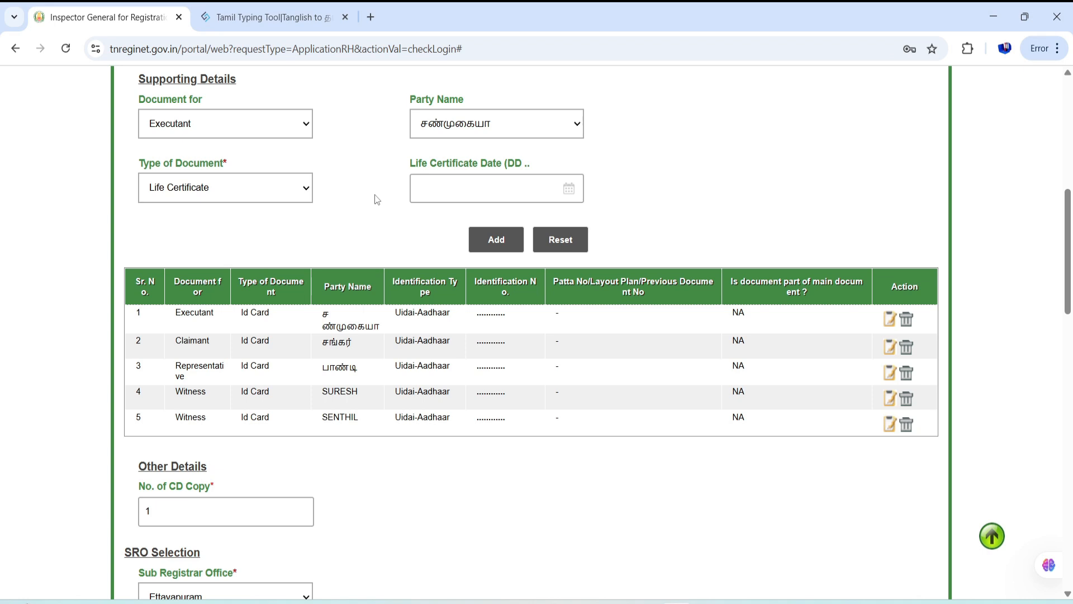
- Clear the supporting details entry form and save the step to continue
left_click(561, 239)
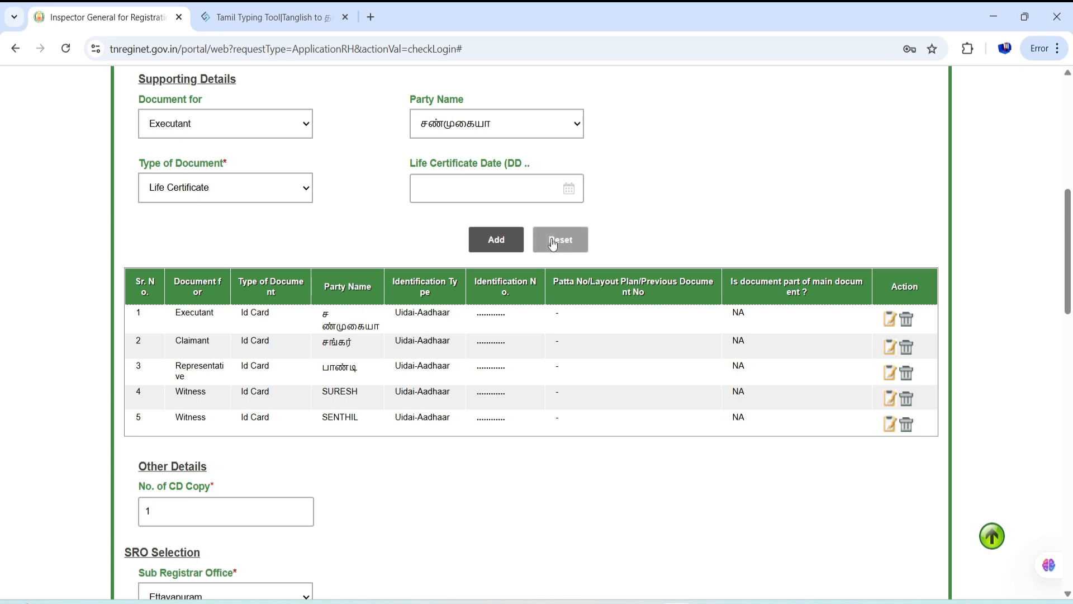
scroll(821, 200, "down", 20)
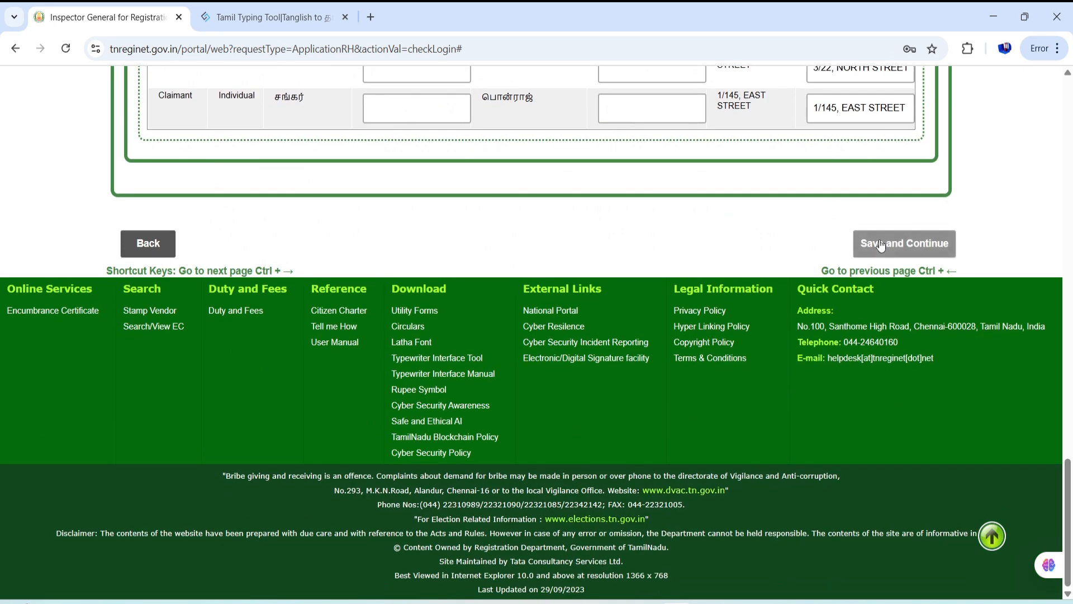
left_click(880, 245)
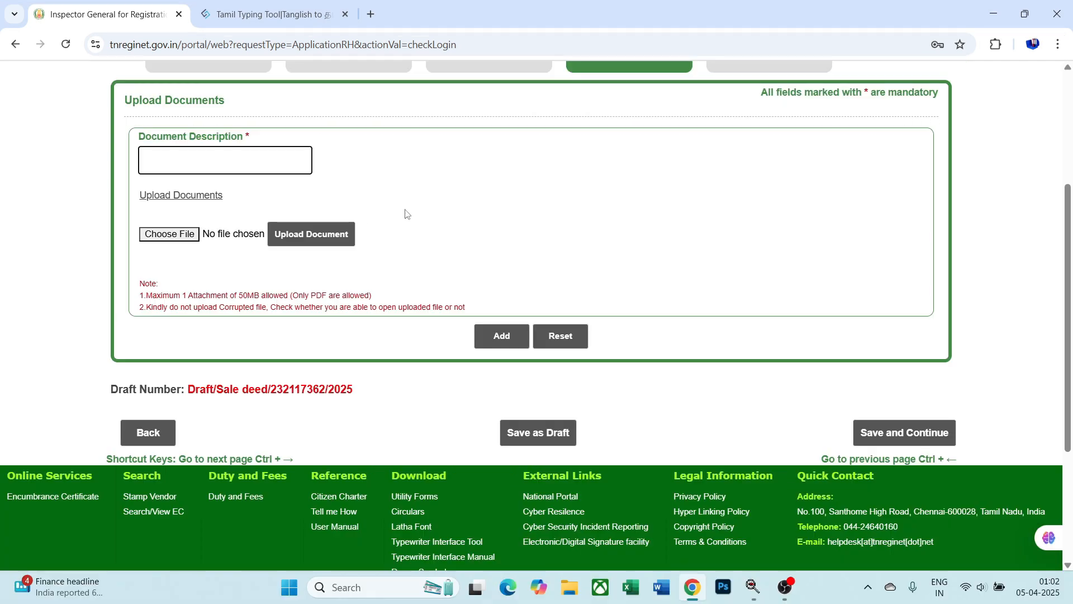
left_click(889, 432)
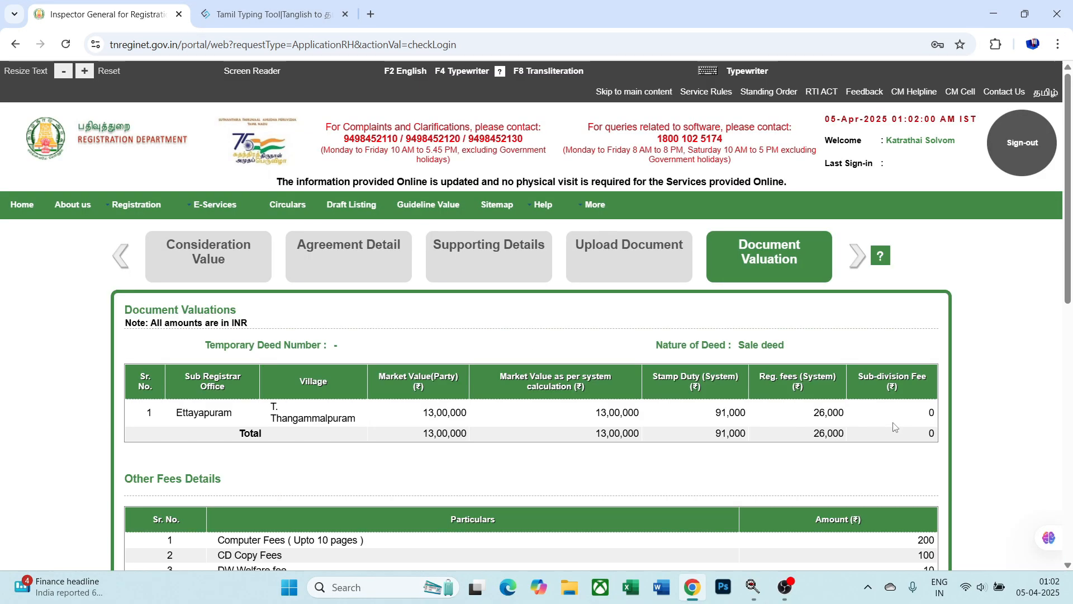
scroll(987, 355, "down", 2)
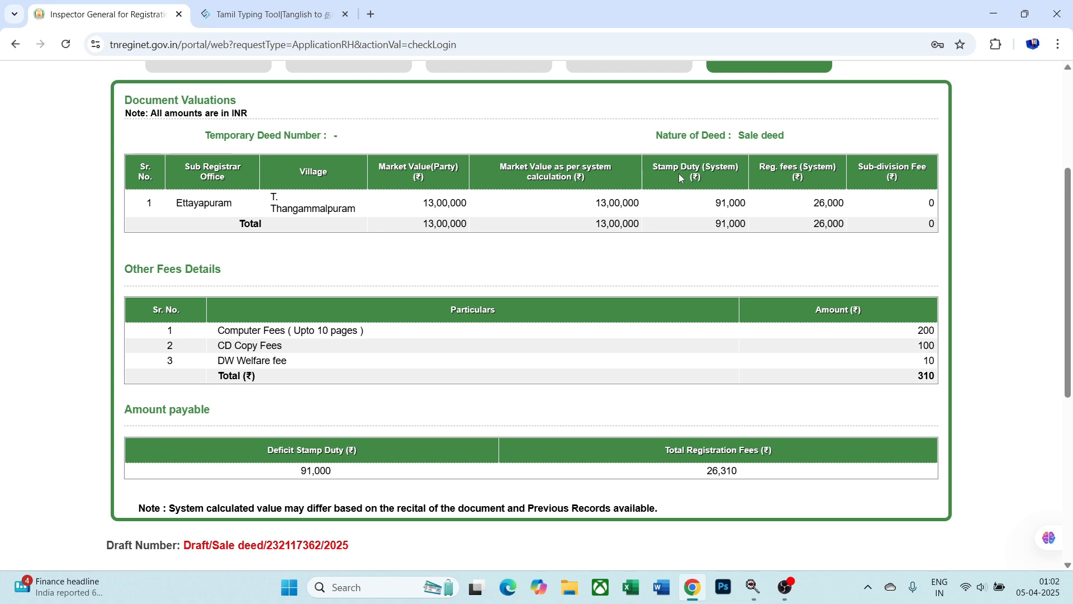
left_click_drag(716, 203, 748, 211)
left_click(763, 260)
left_click_drag(715, 203, 749, 210)
left_click(769, 271)
scroll(959, 274, "down", 2)
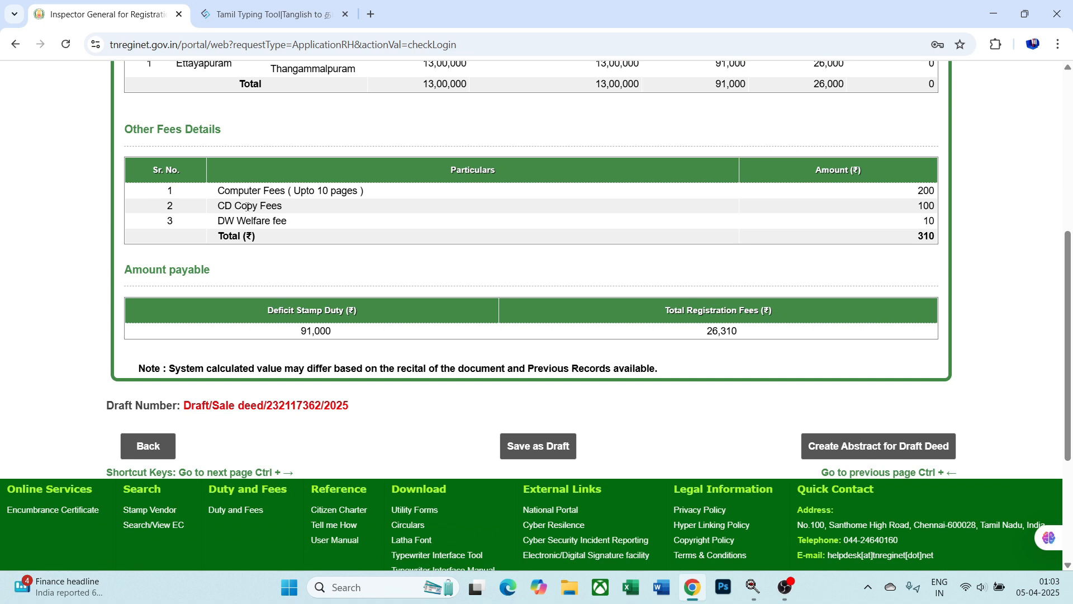
- Create the draft deed abstract and highlight the issued temporary document number
left_click(877, 451)
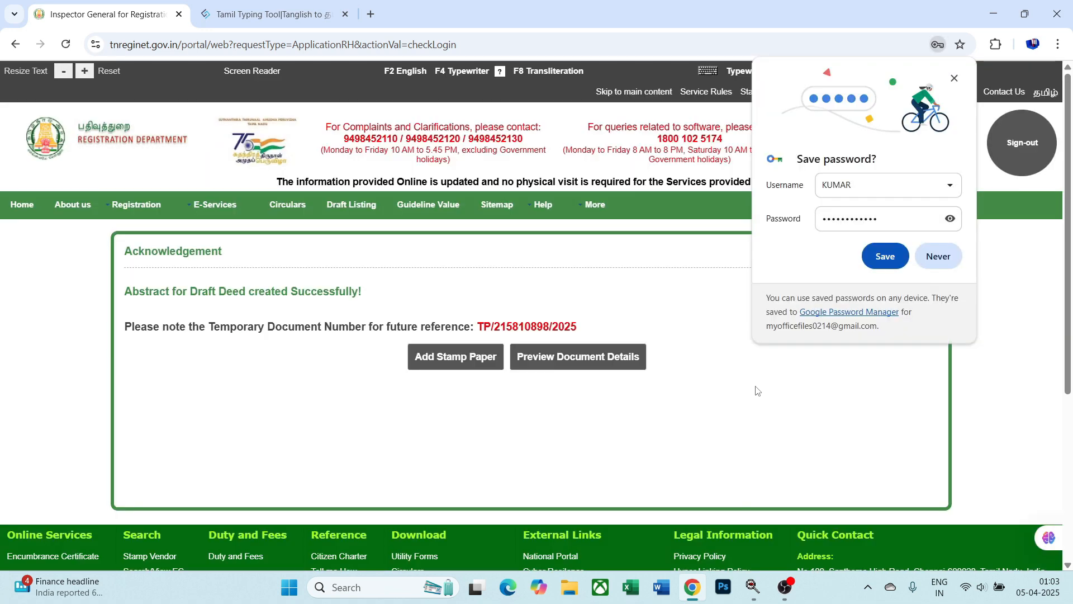
left_click(940, 259)
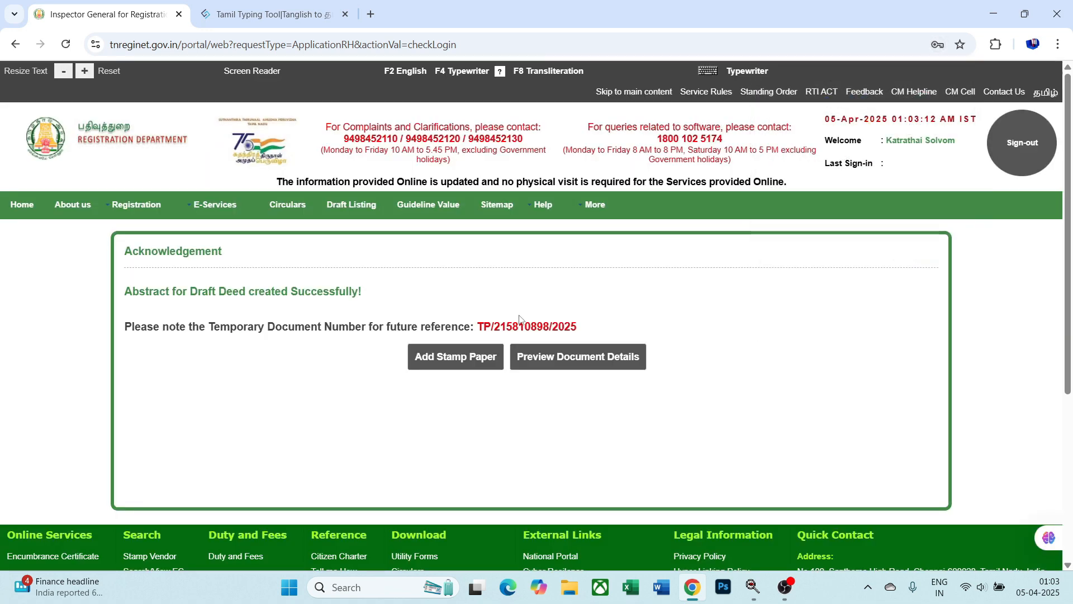
left_click_drag(476, 324, 592, 327)
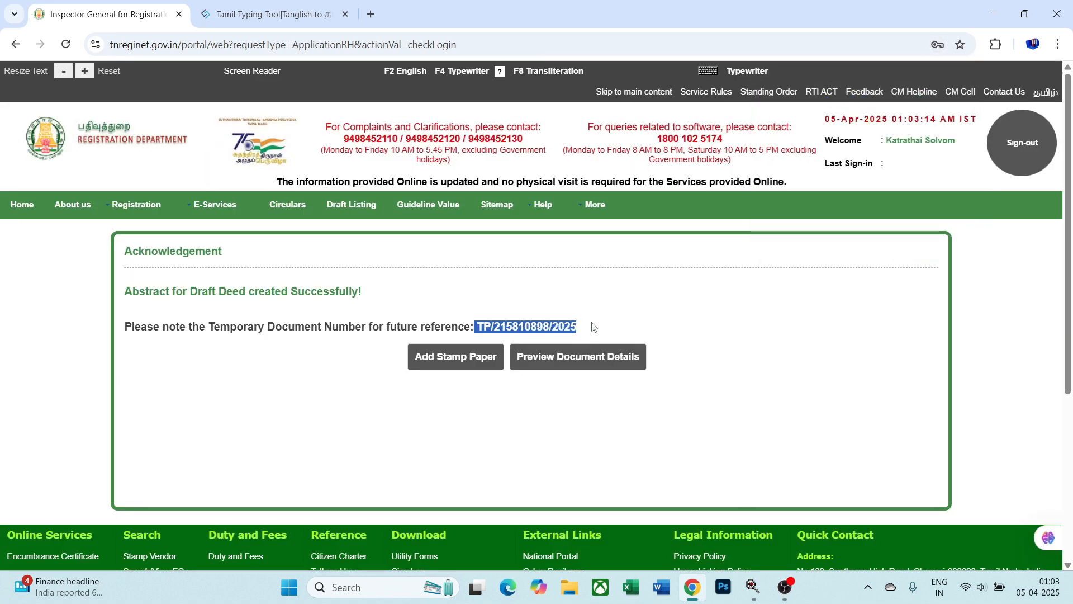
left_click(662, 305)
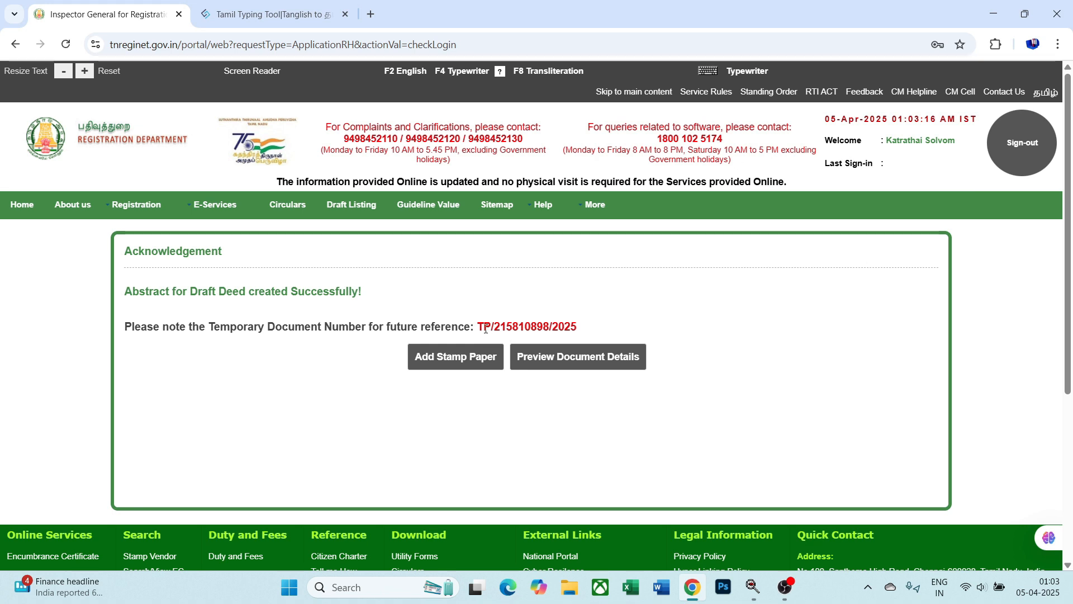
left_click_drag(479, 327, 592, 328)
left_click(677, 315)
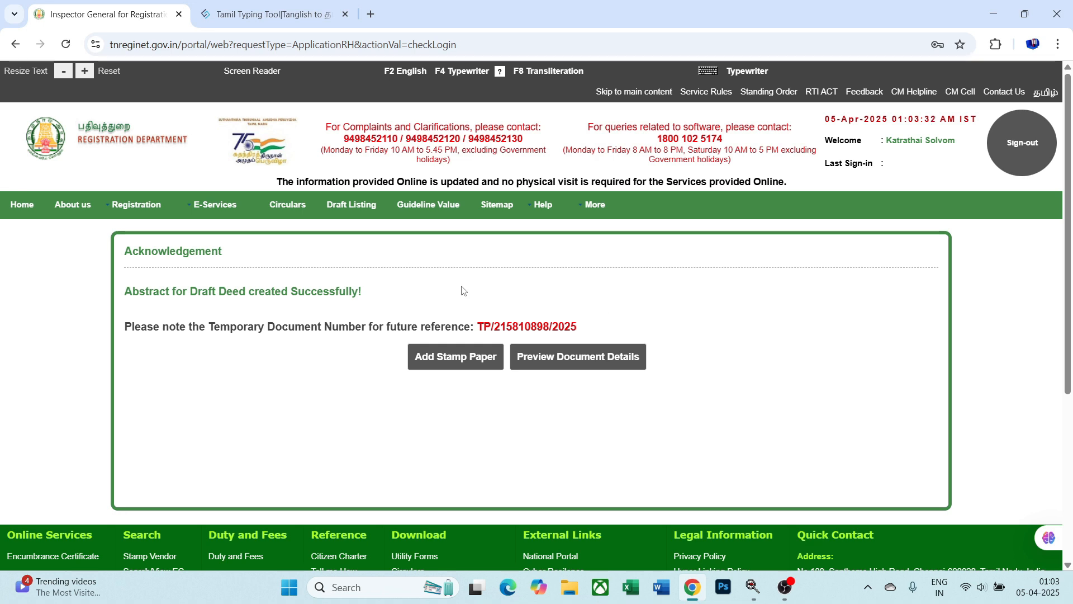
mouse_move(146, 210)
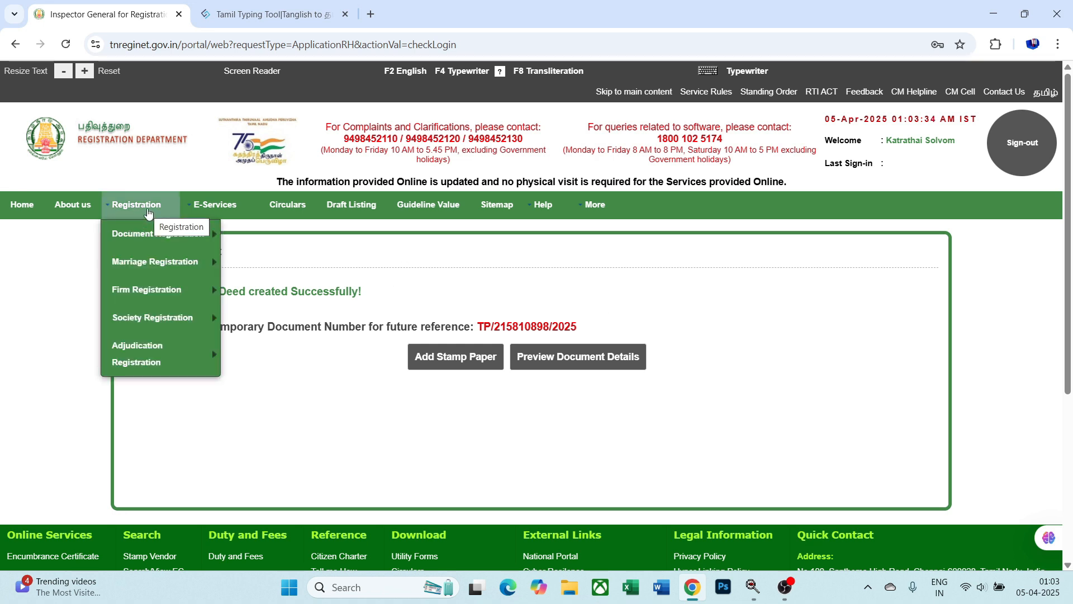
mouse_move(152, 235)
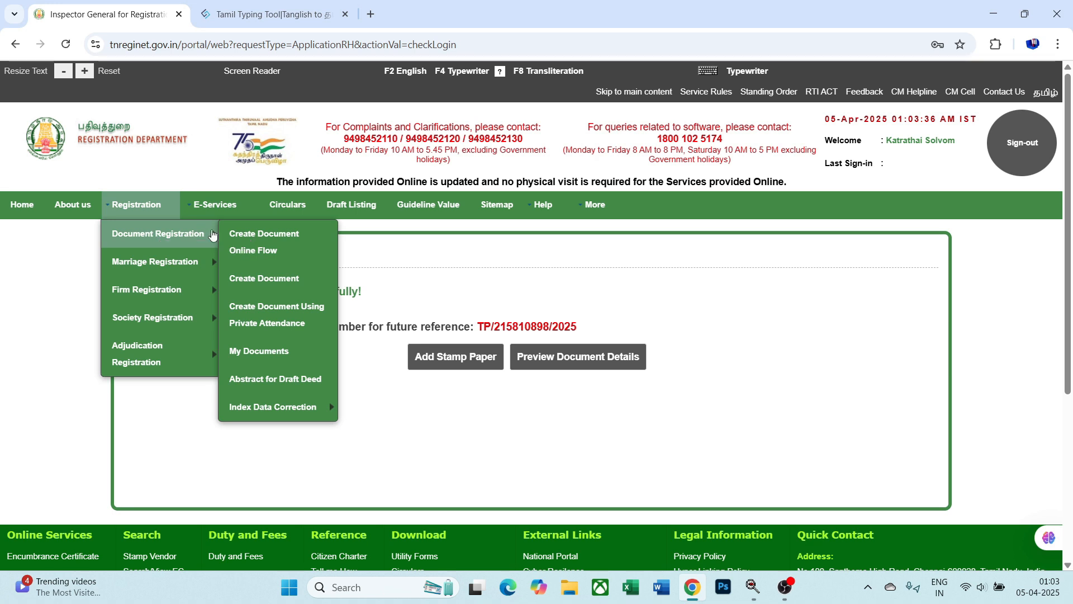
- In My Documents, select the new sale deed and initiate a registration token
left_click(276, 351)
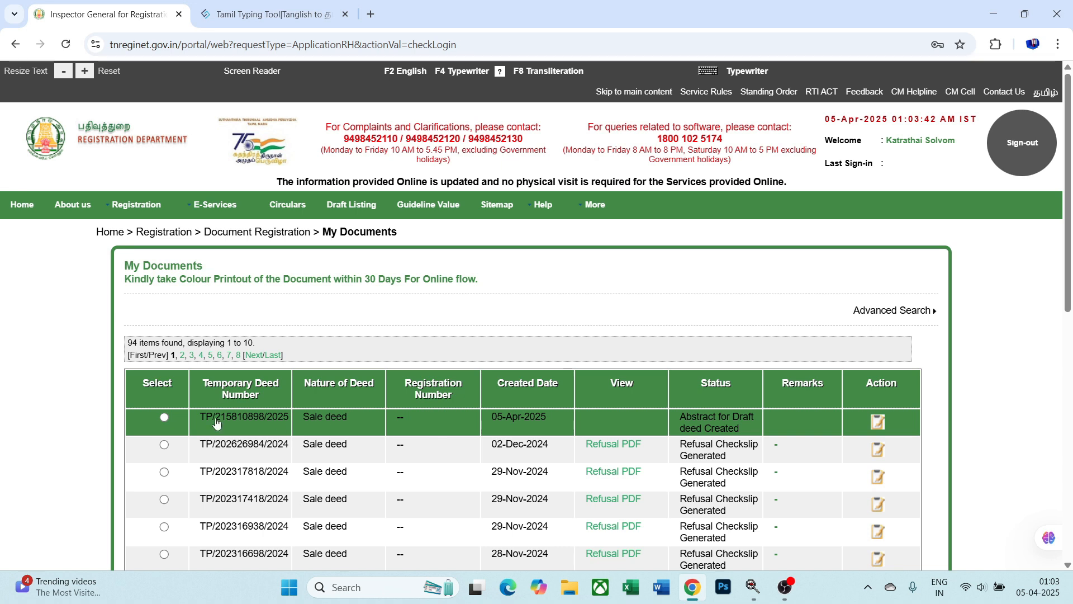
left_click(164, 418)
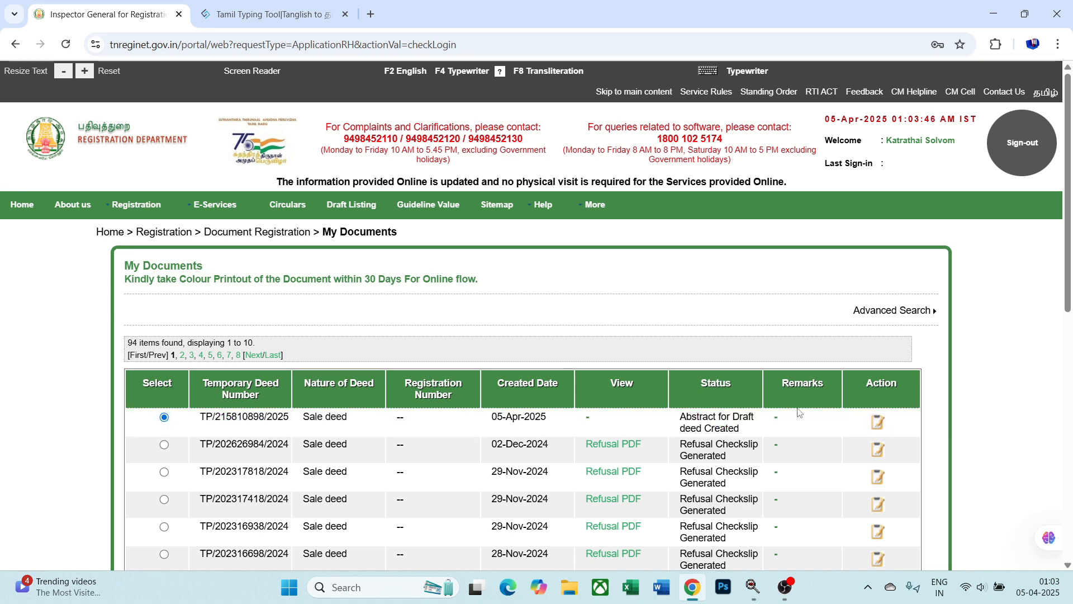
scroll(942, 406, "down", 7)
left_click(754, 291)
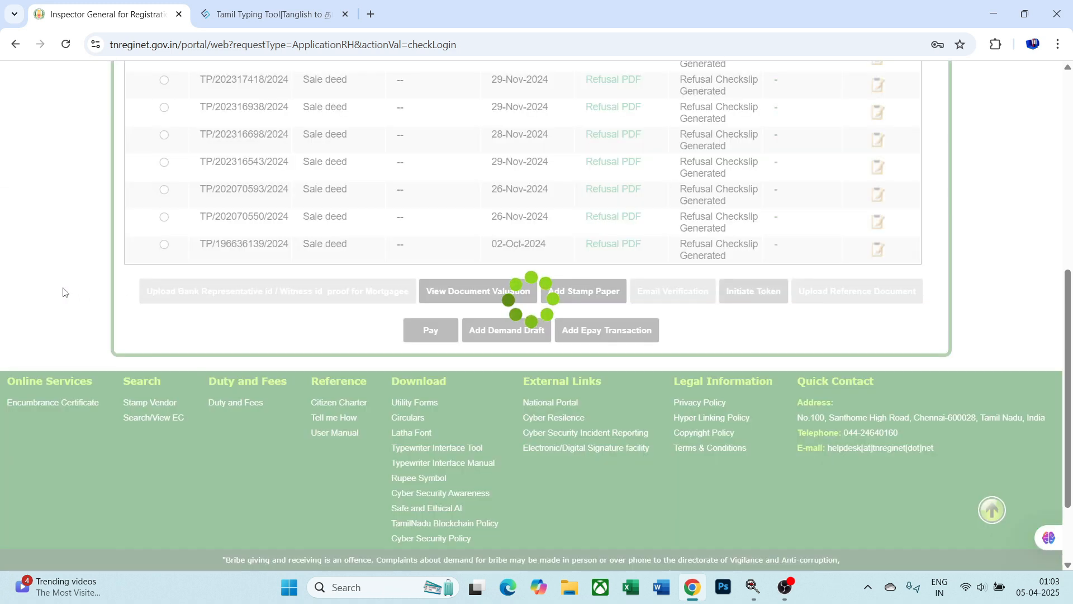
scroll(64, 292, "down", 2)
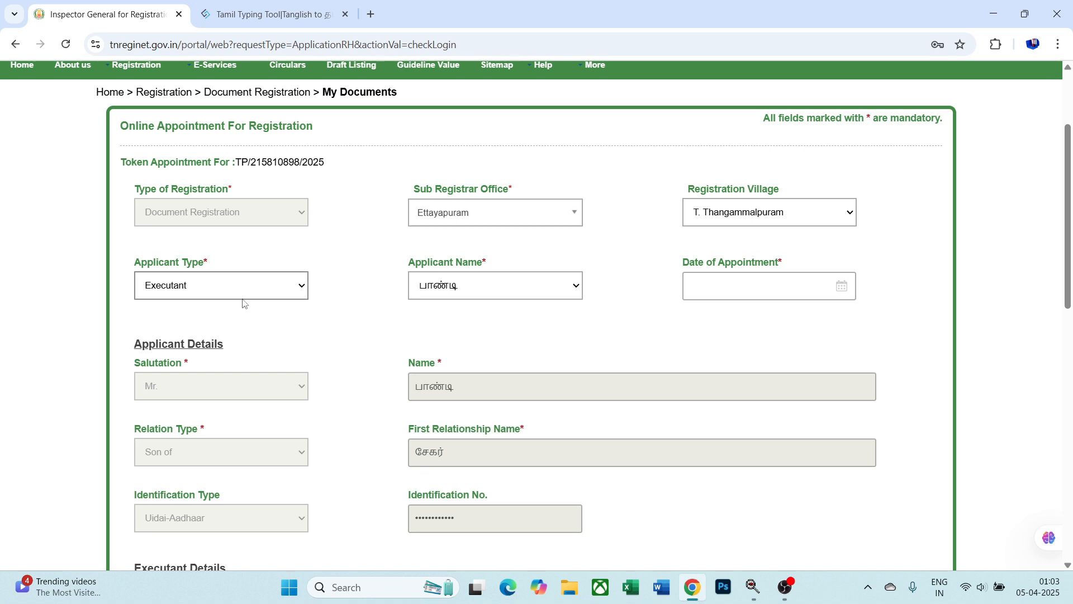
- Keep Executant as the applicant type and set the appointment date to 09-Apr-2025
left_click(268, 295)
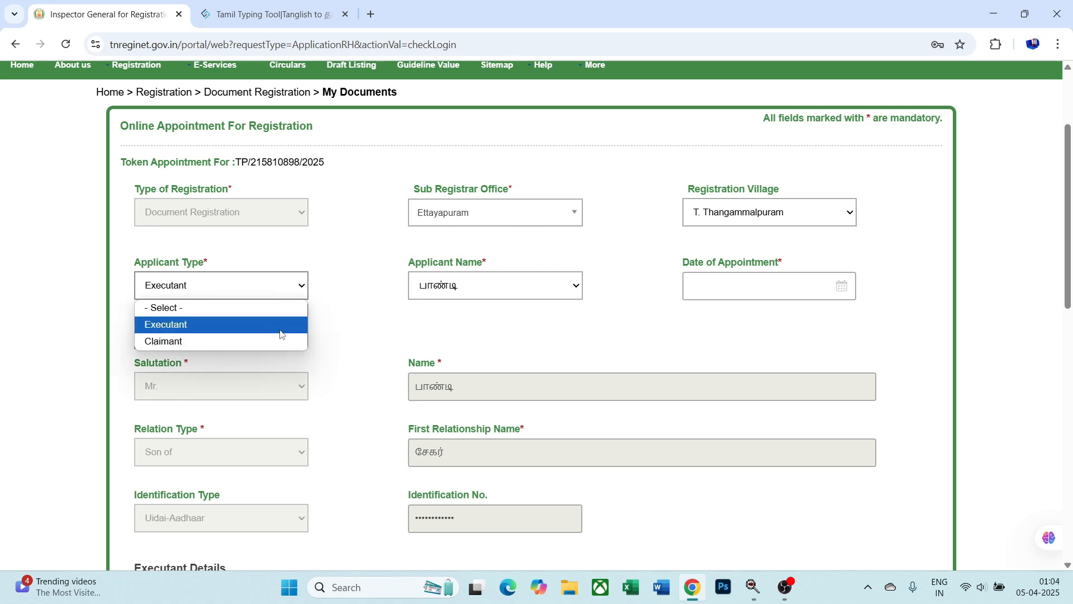
left_click(299, 285)
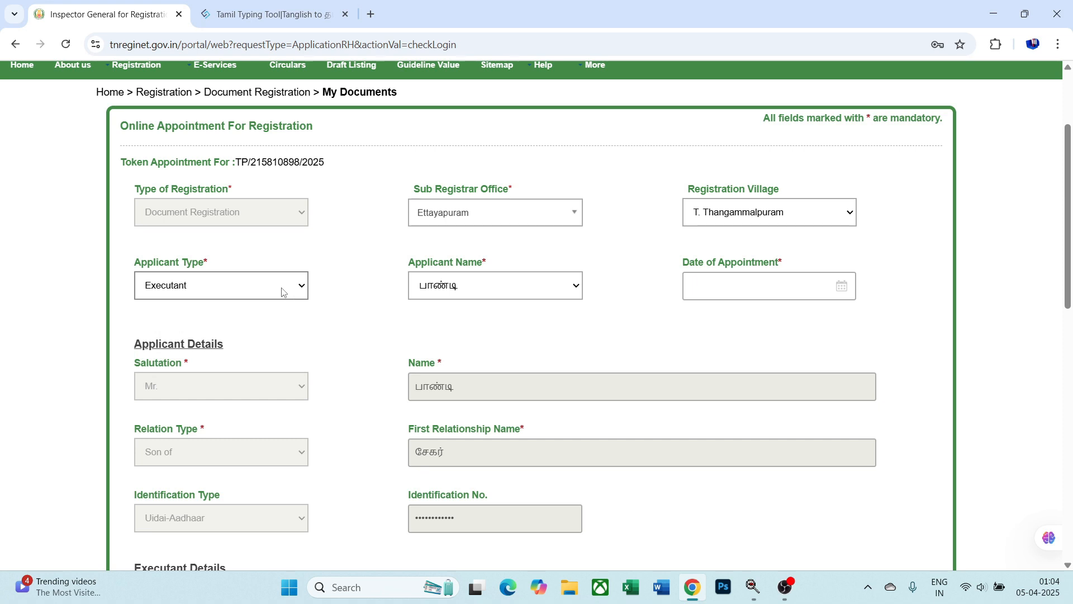
left_click(738, 290)
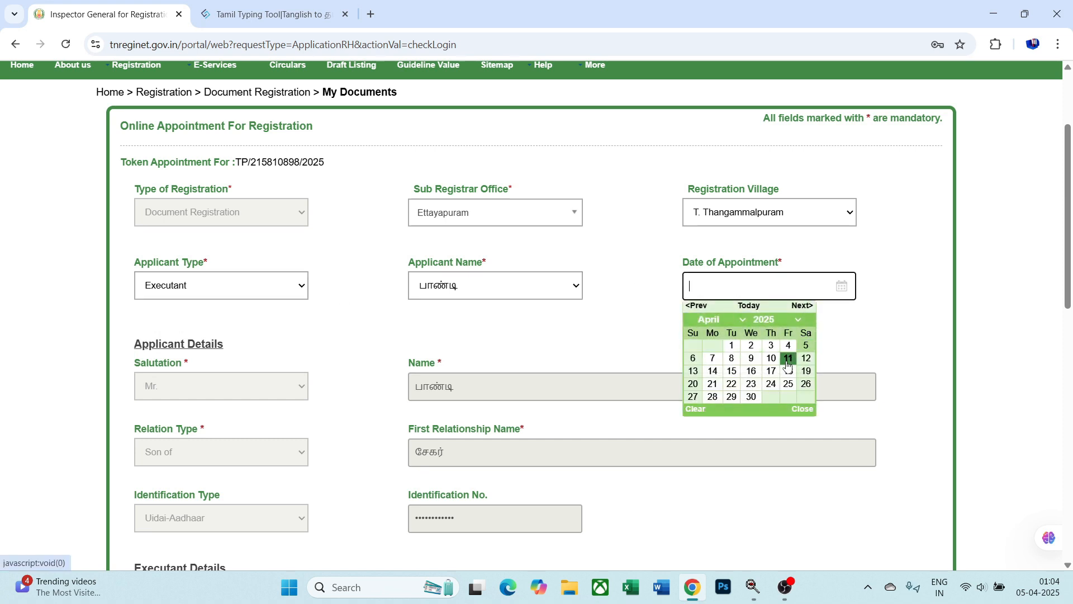
left_click(894, 337)
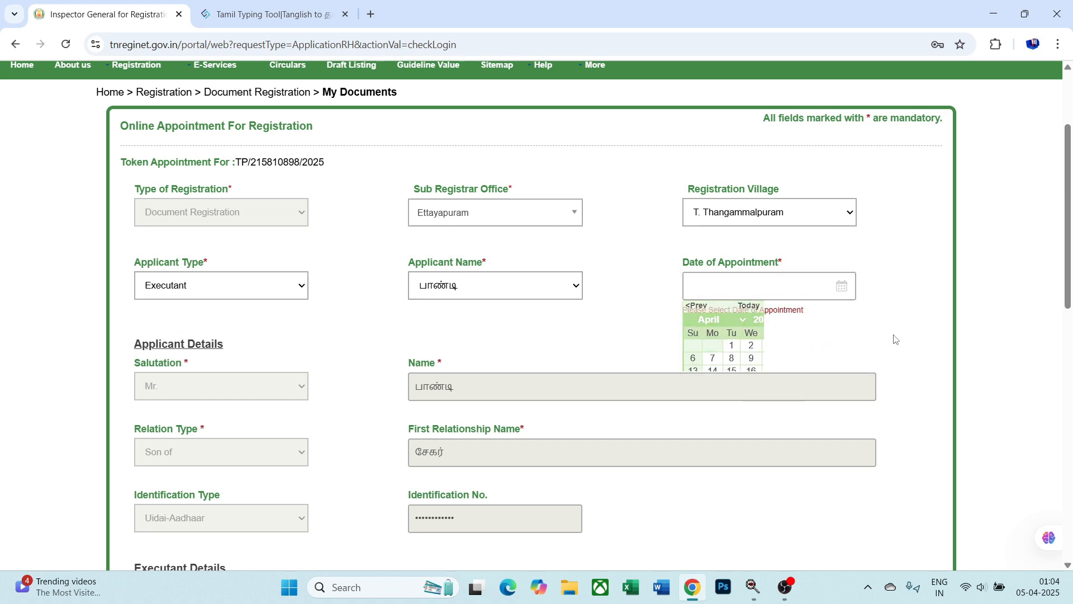
scroll(895, 339, "down", 4)
scroll(83, 248, "up", 2)
left_click(842, 216)
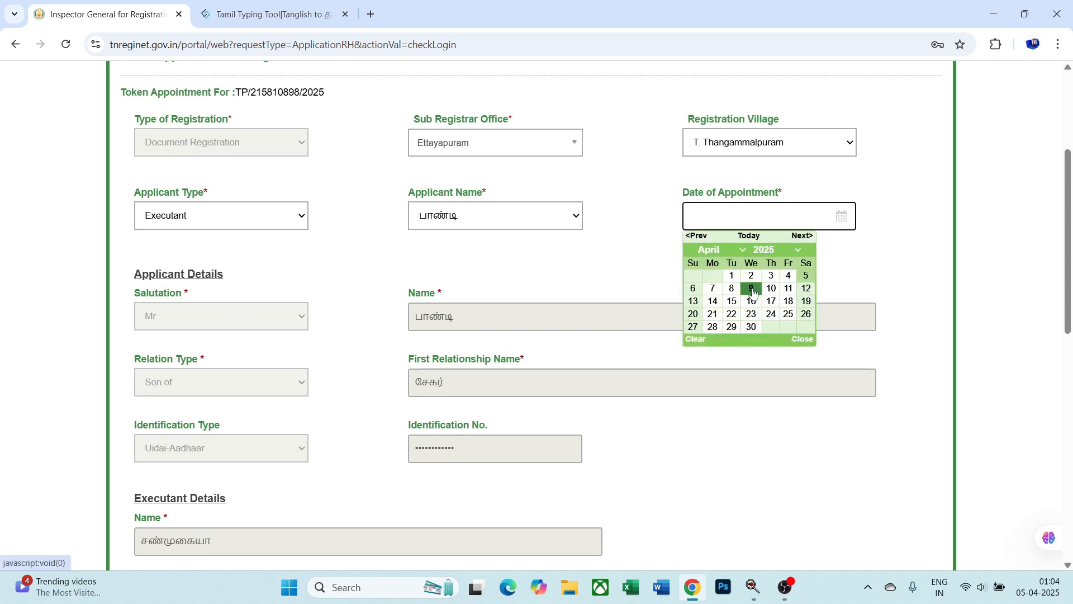
left_click(752, 289)
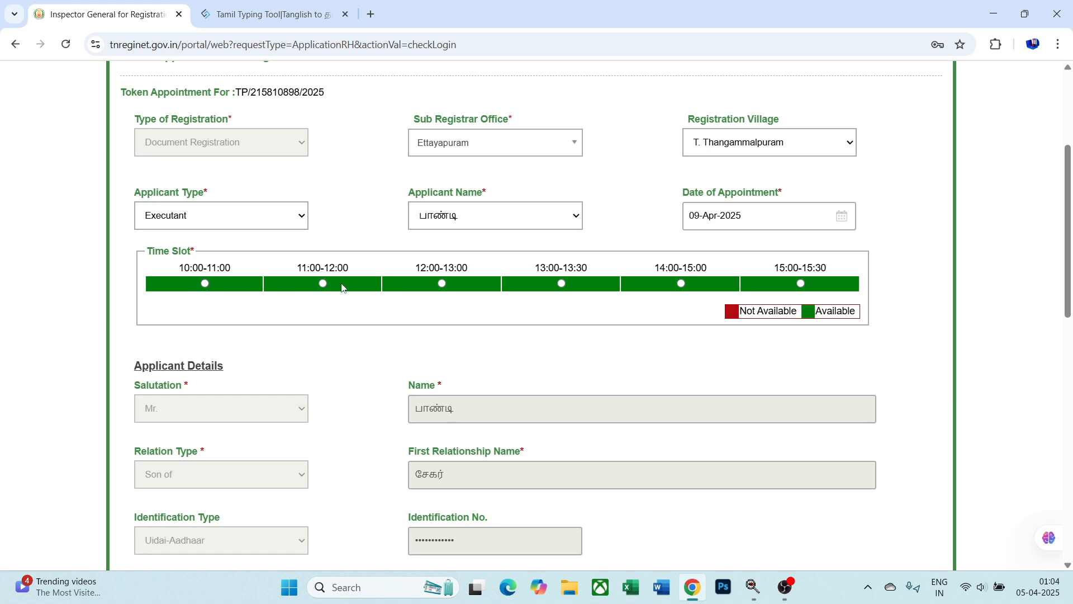
- Choose the 13:00–13:30 time slot and token 4 - General Category
left_click(563, 284)
scroll(425, 305, "down", 1)
left_click(294, 311)
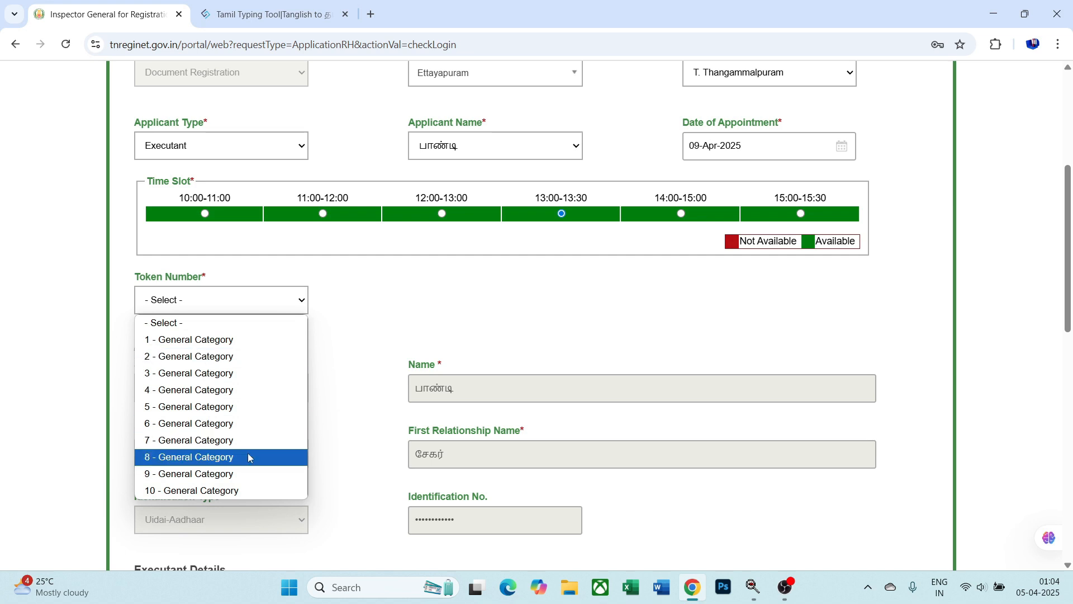
left_click(247, 390)
scroll(347, 350, "down", 8)
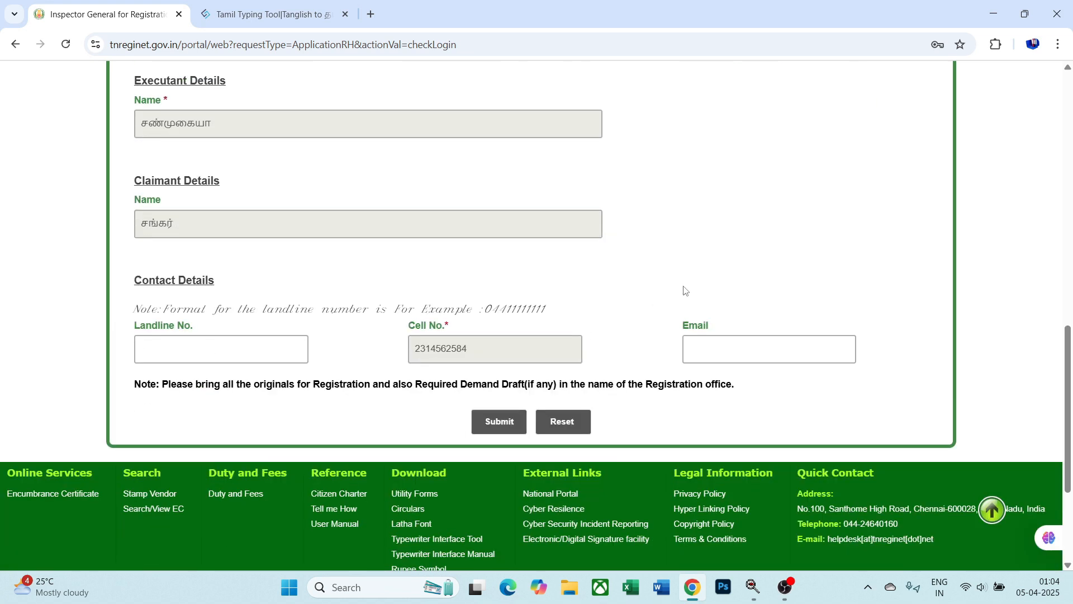
scroll(685, 290, "up", 1)
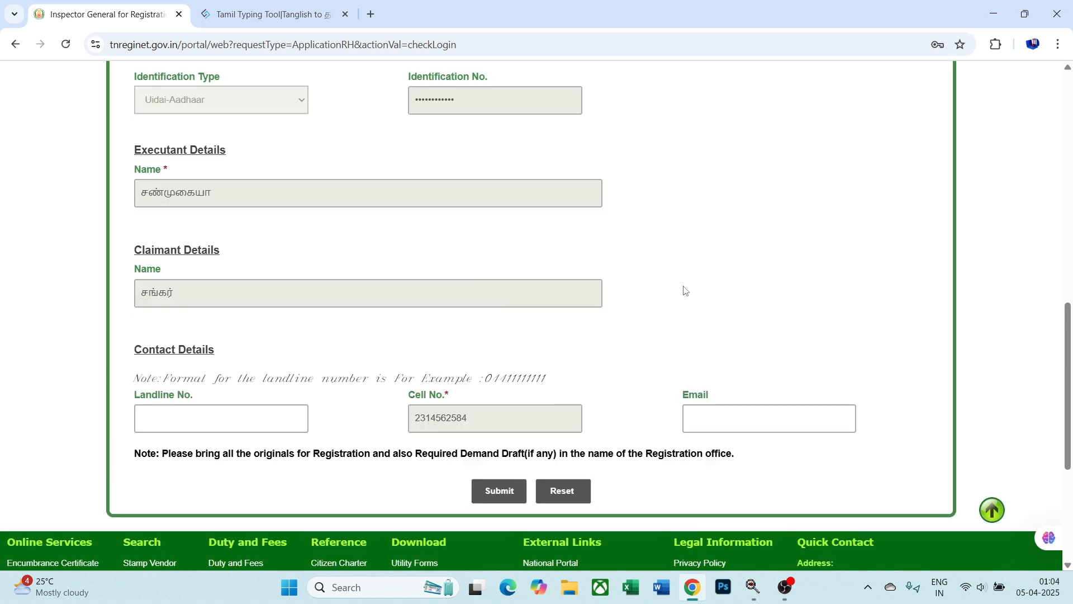
scroll(686, 290, "up", 2)
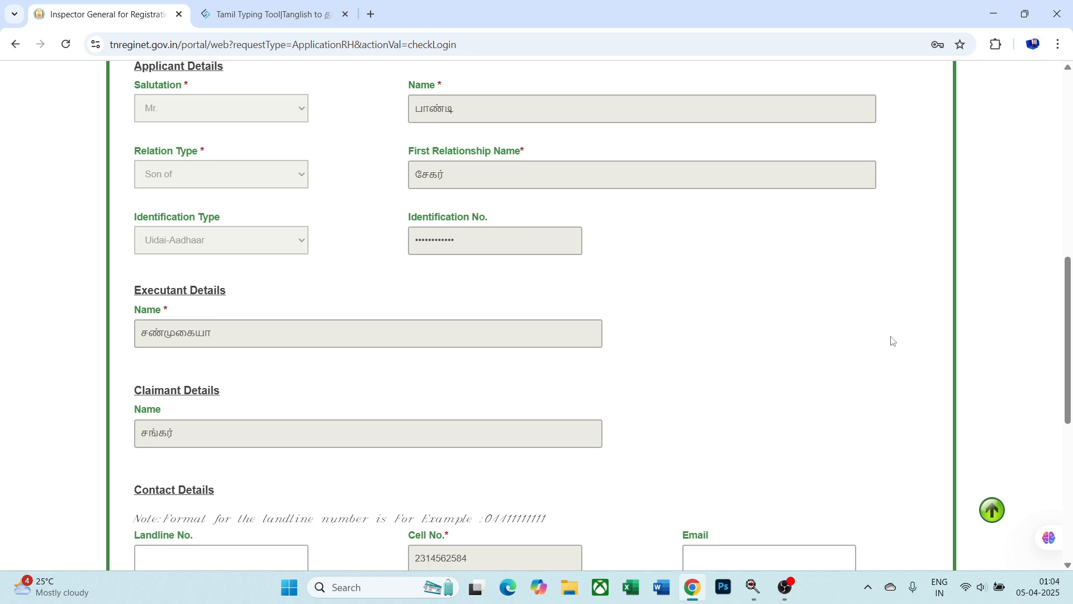
scroll(893, 341, "up", 7)
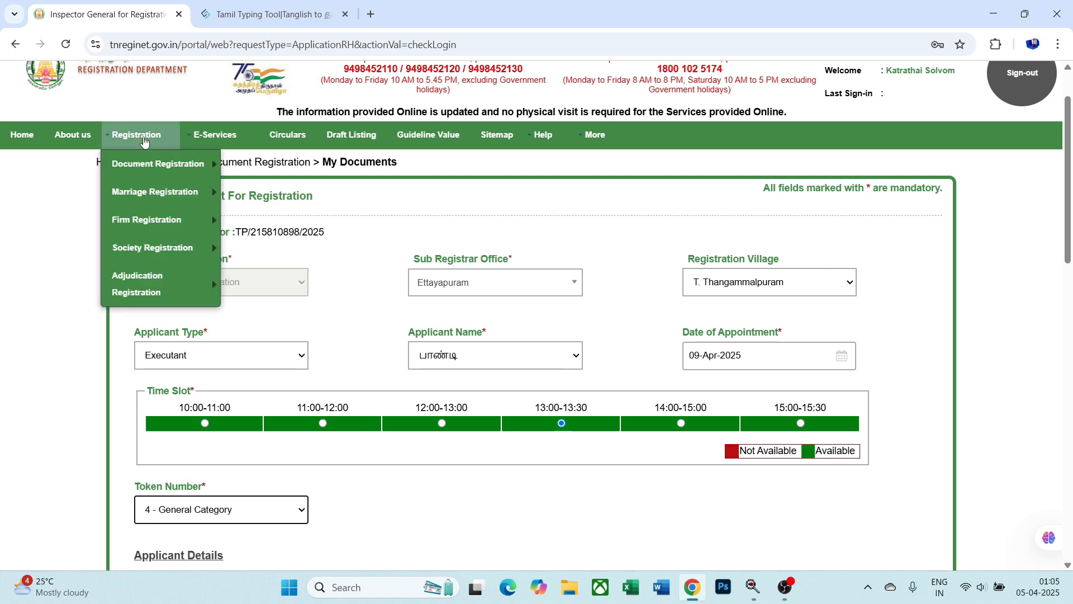
- In My Documents, select the newest draft sale deed and proceed through Add Stamp Paper
mouse_move(138, 168)
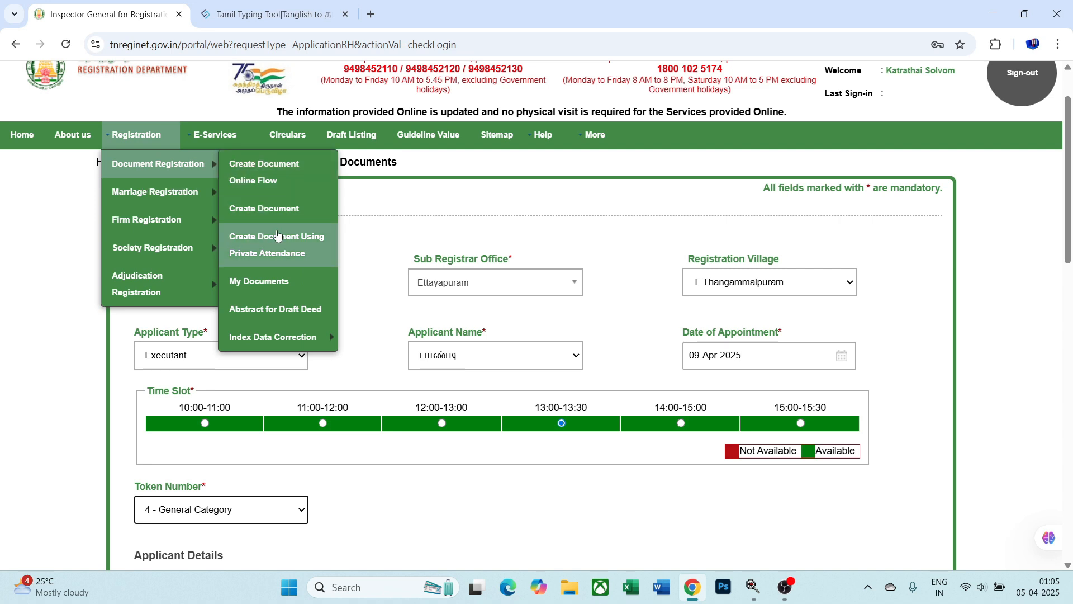
left_click(285, 281)
scroll(286, 278, "down", 2)
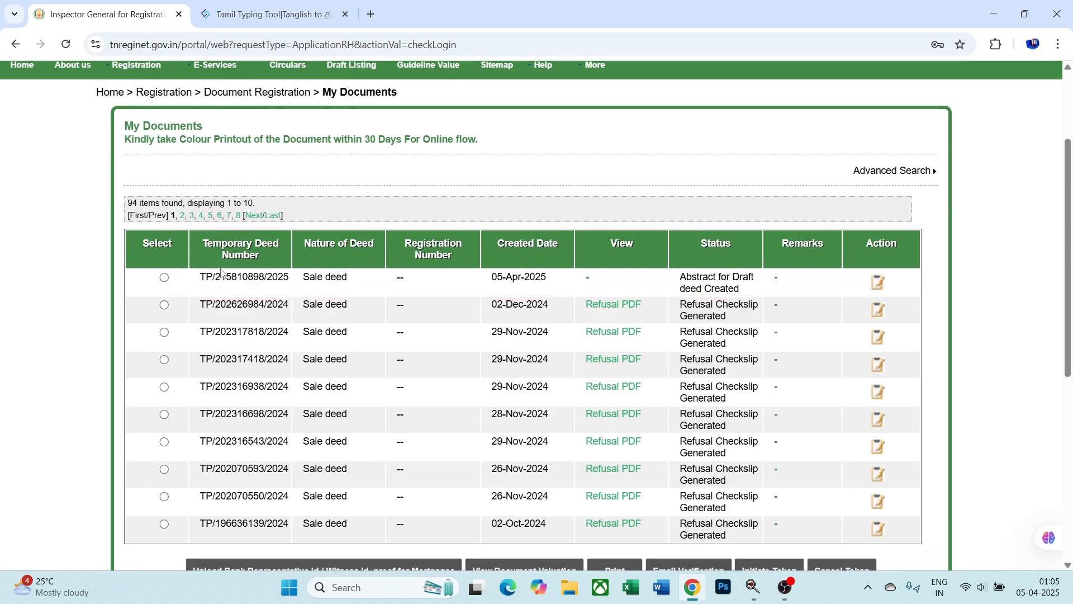
left_click(164, 278)
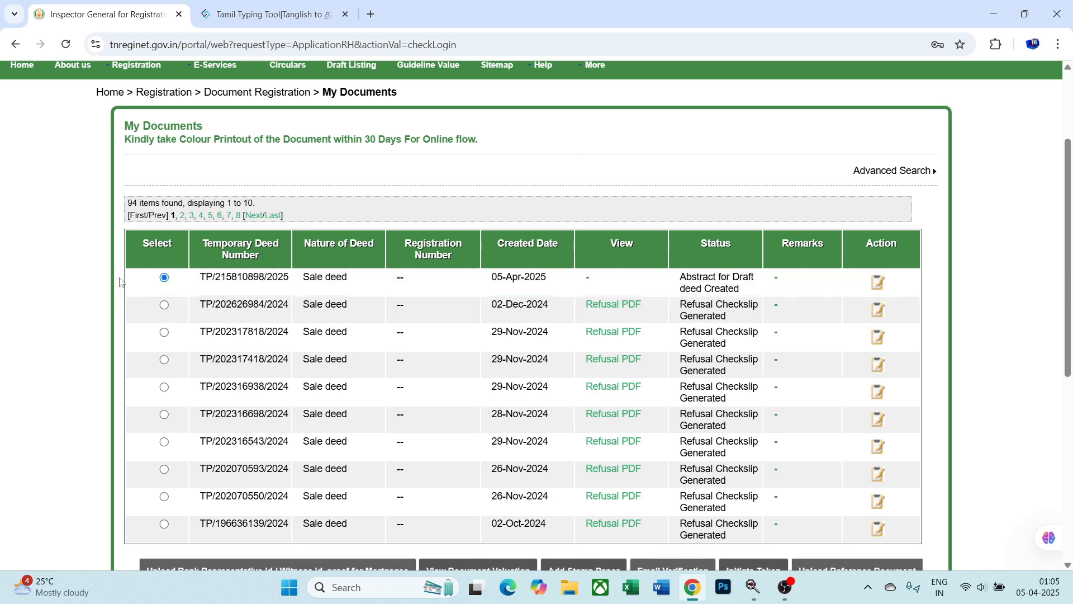
scroll(569, 234, "down", 6)
left_click(580, 221)
scroll(223, 304, "down", 1)
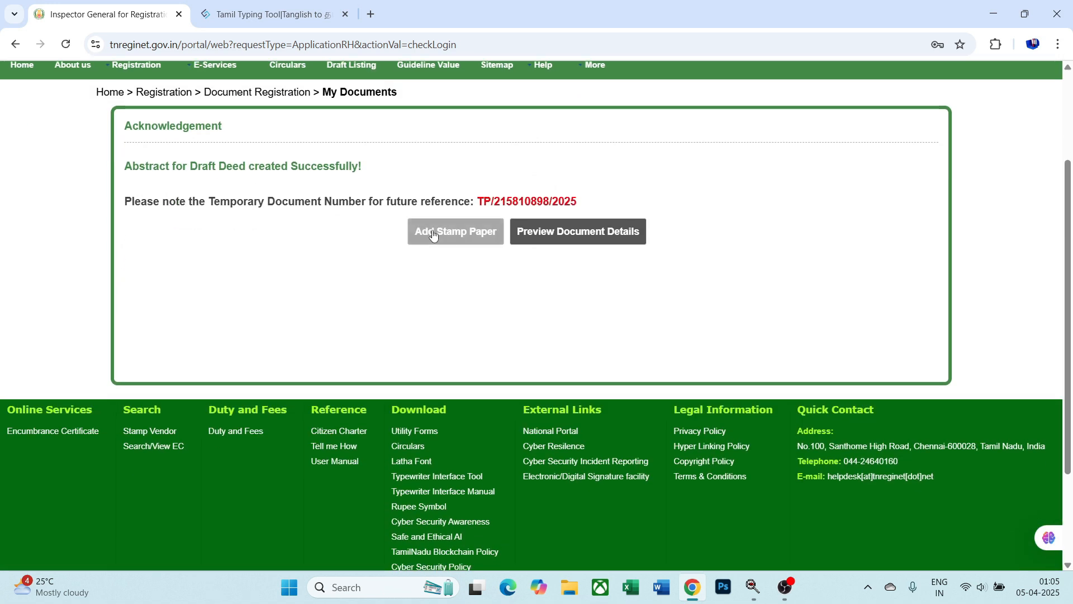
left_click(444, 231)
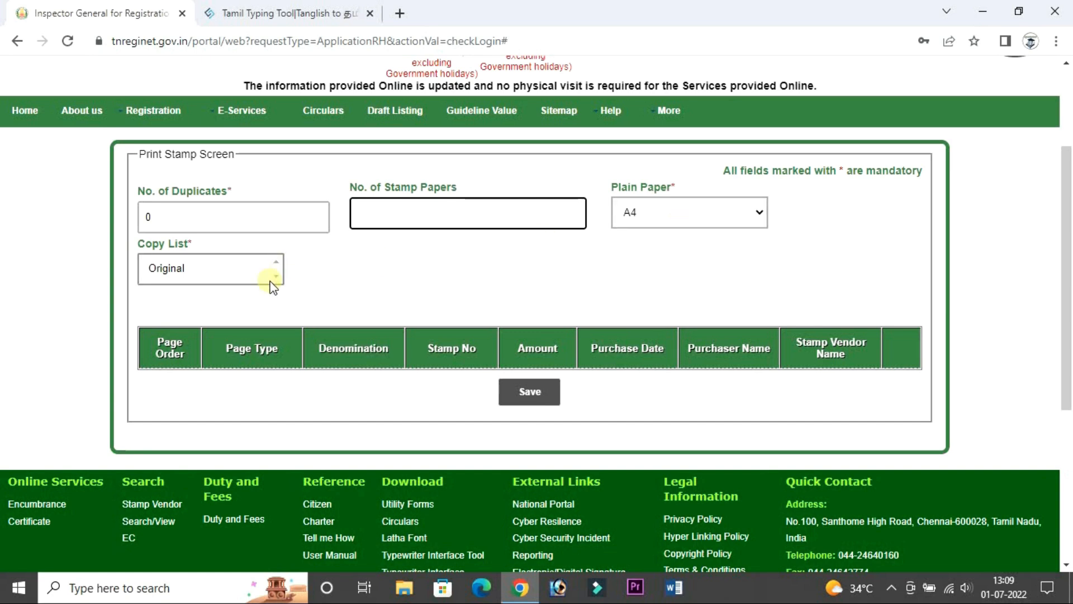
- Create two stamp paper rows and make the first a Conventional stamp of denomination 50
type("2")
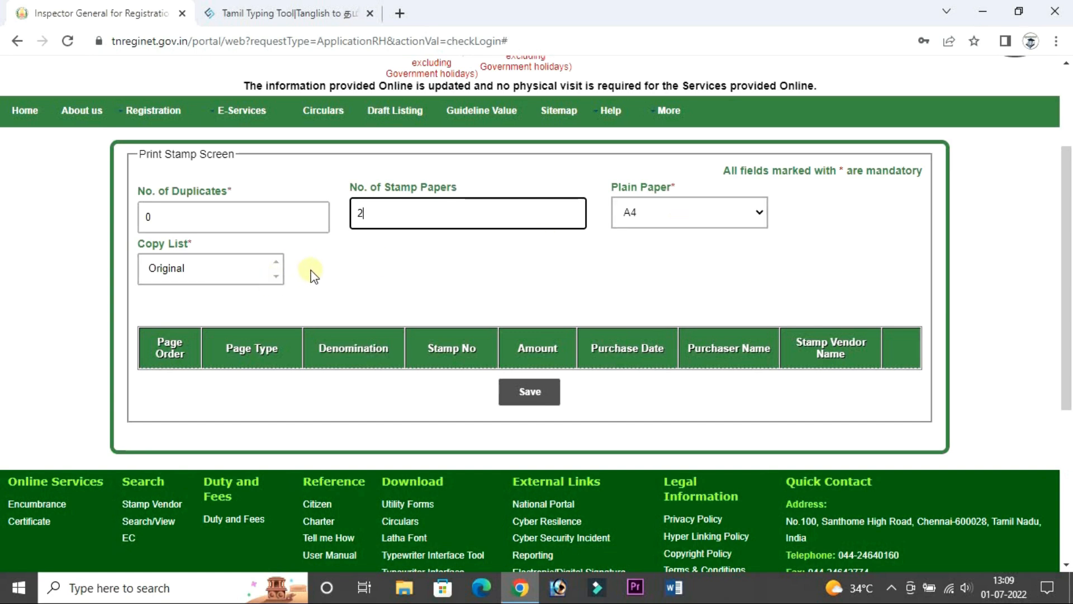
left_click(316, 273)
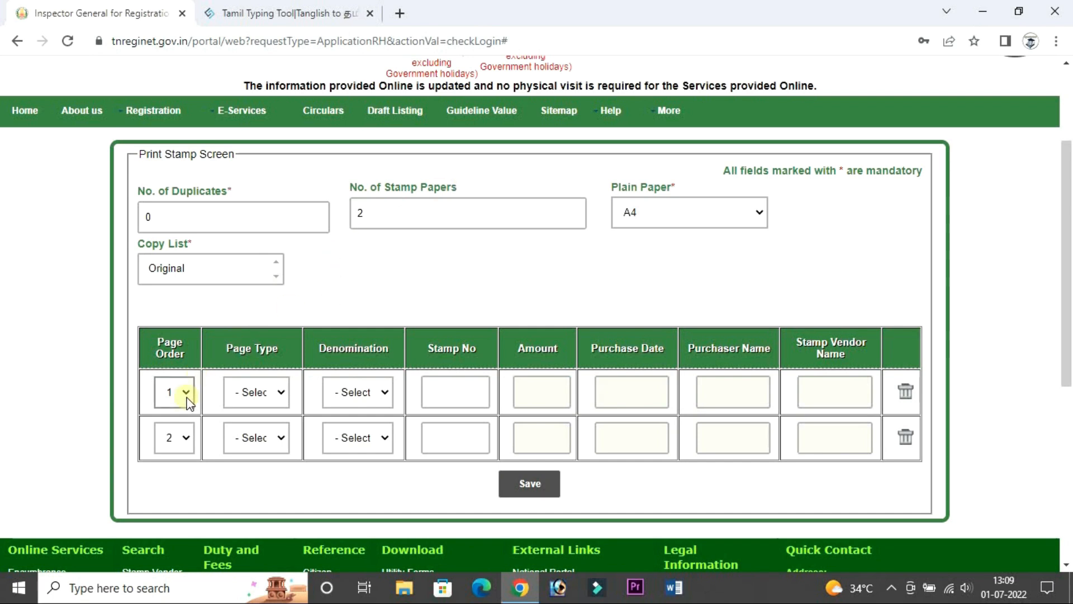
left_click(277, 392)
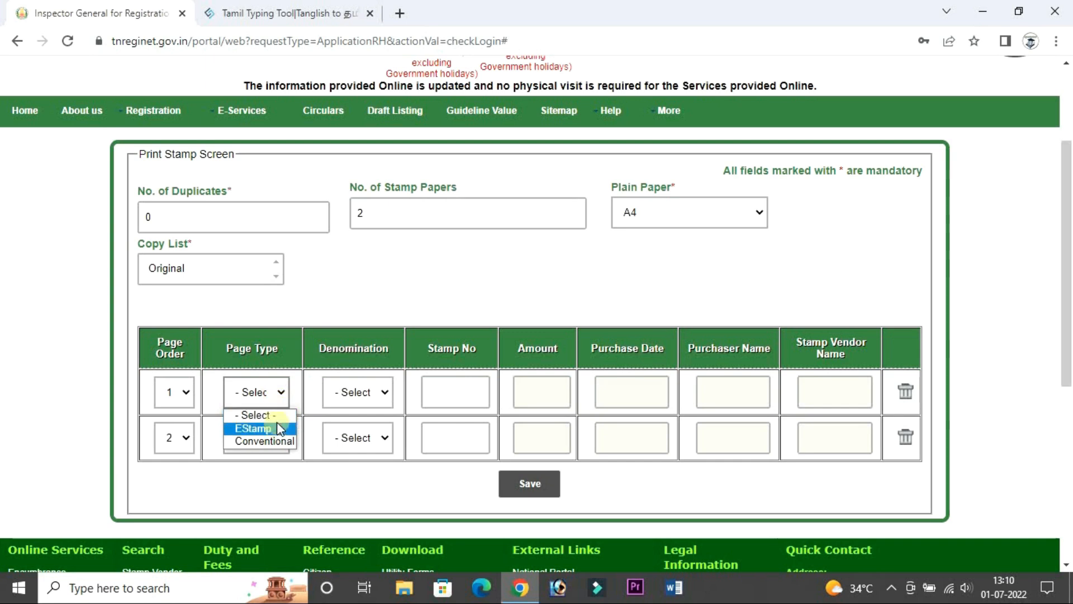
left_click(280, 442)
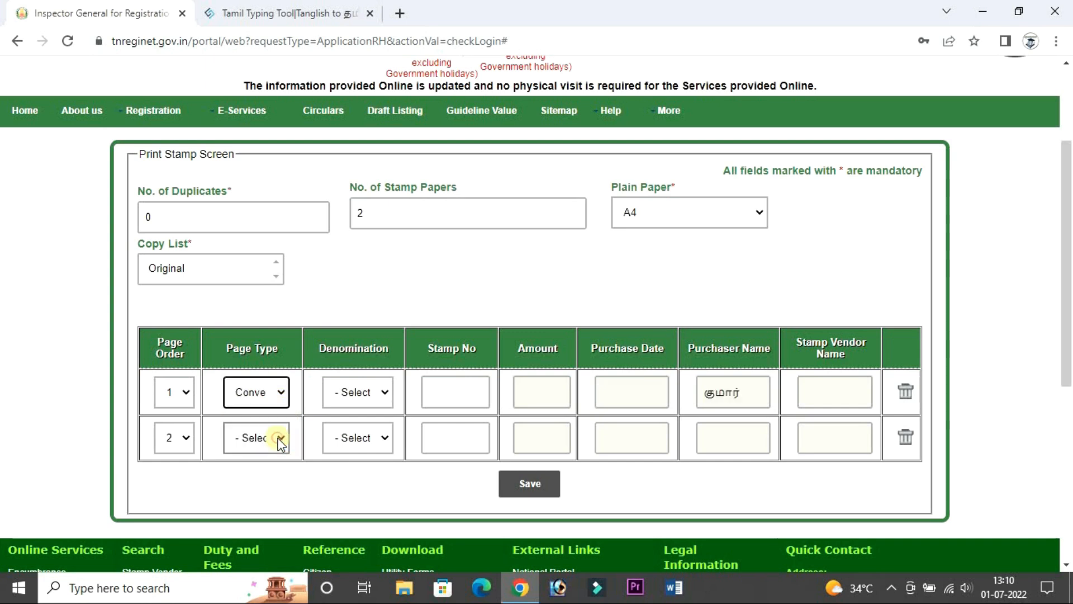
left_click(384, 392)
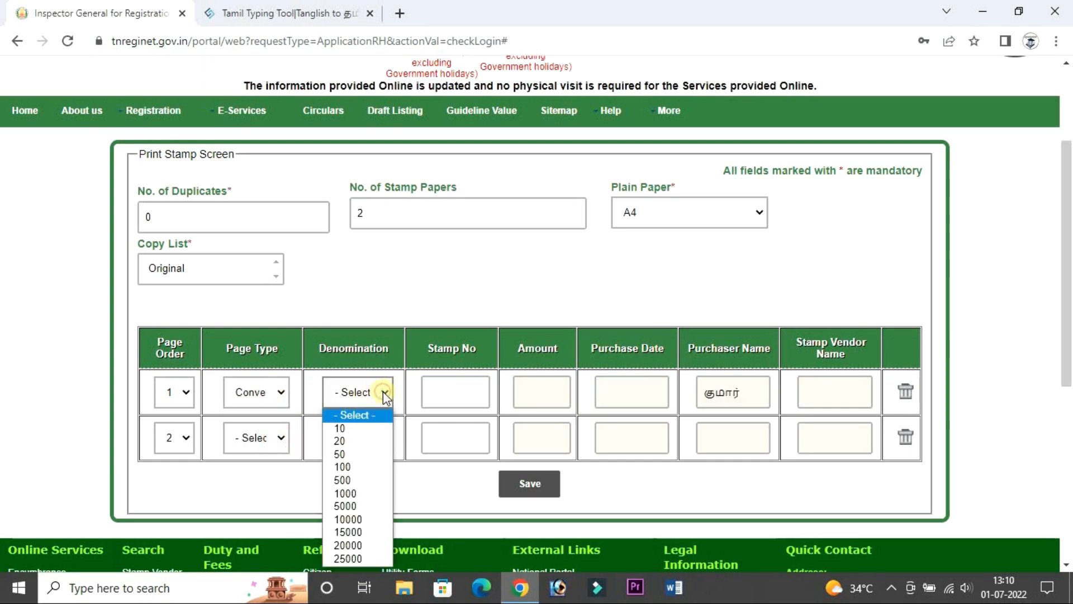
left_click(345, 454)
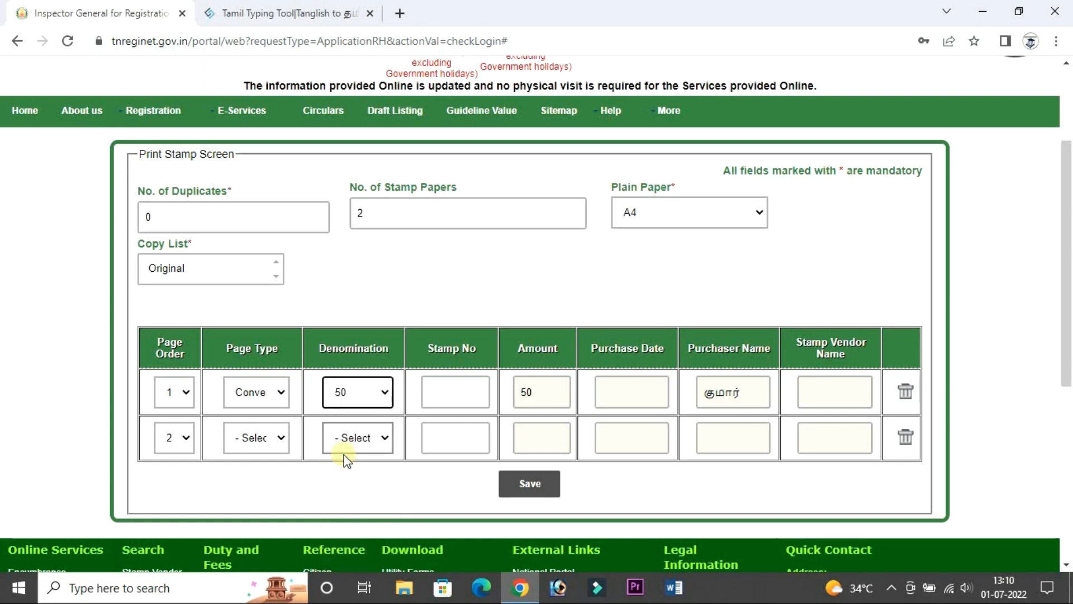
- Start filling in the first stamp's Stamp No and purchaser name fields
left_click(434, 394)
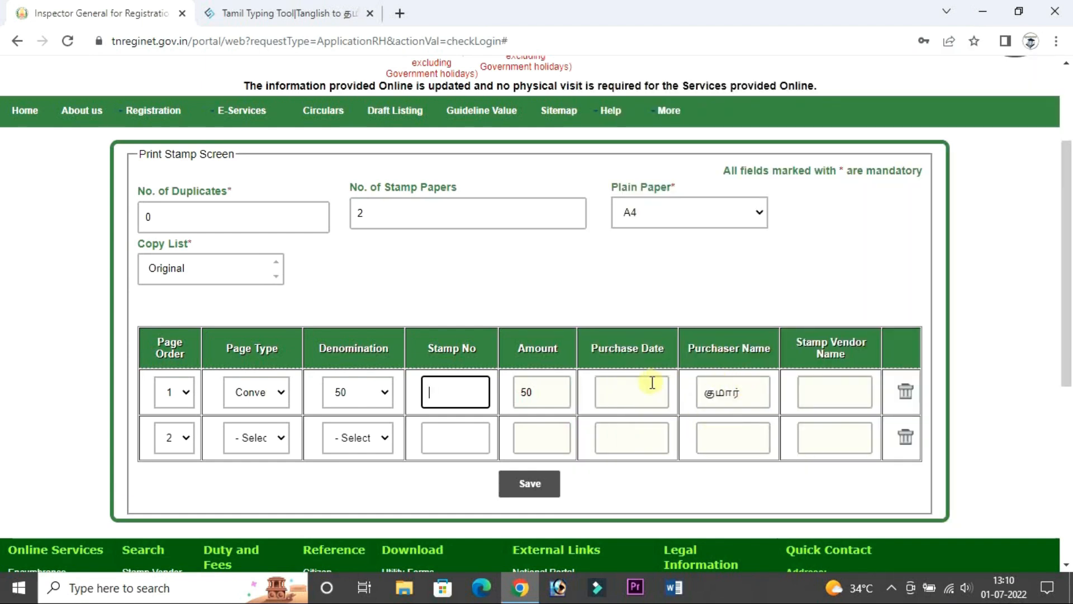
left_click(728, 398)
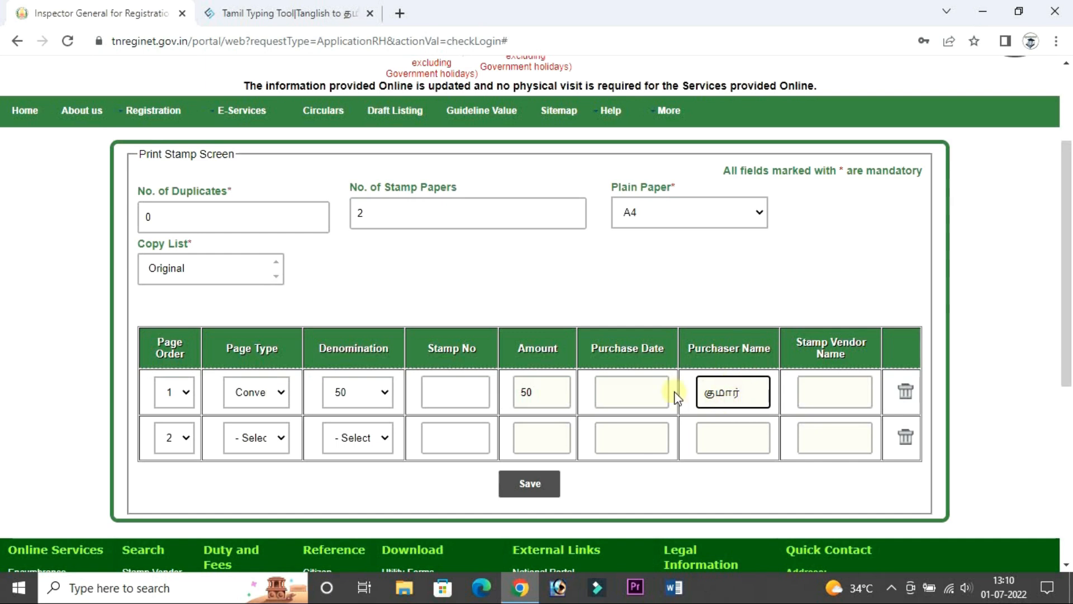
left_click(468, 389)
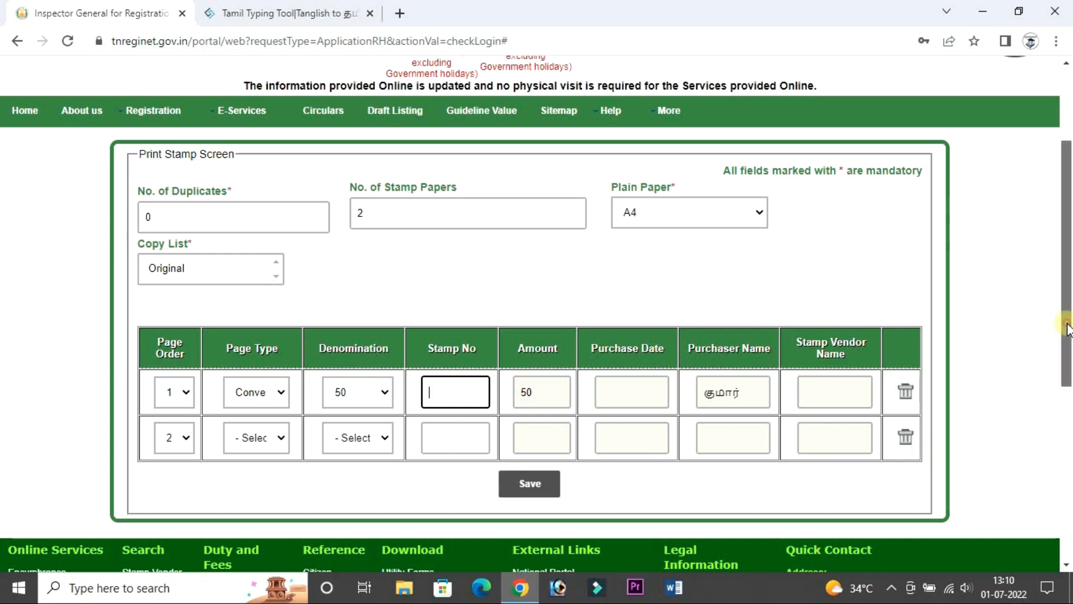
scroll(1067, 330, "up", 2)
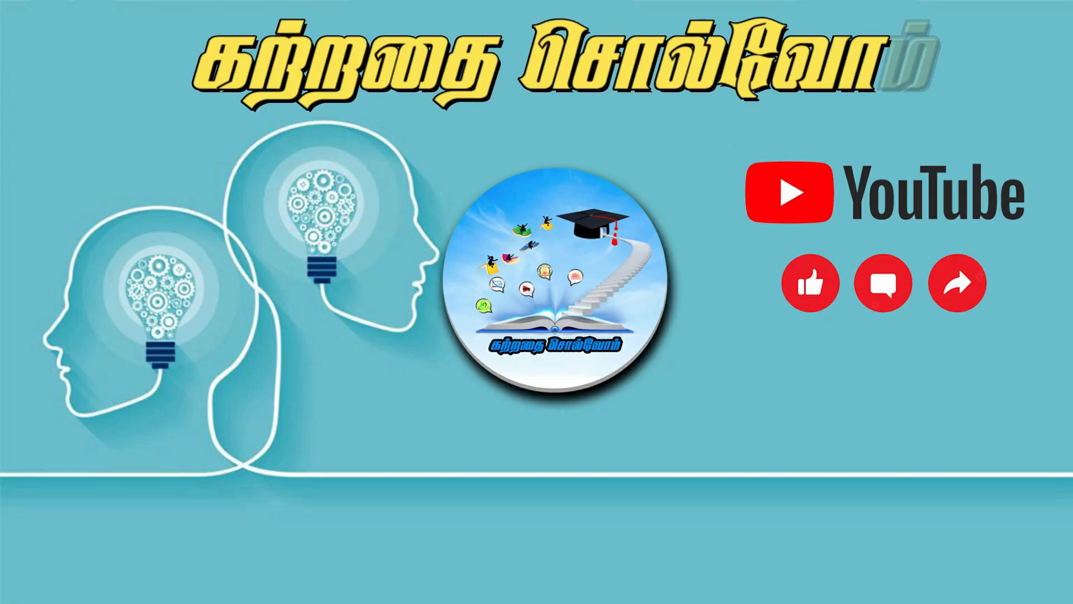